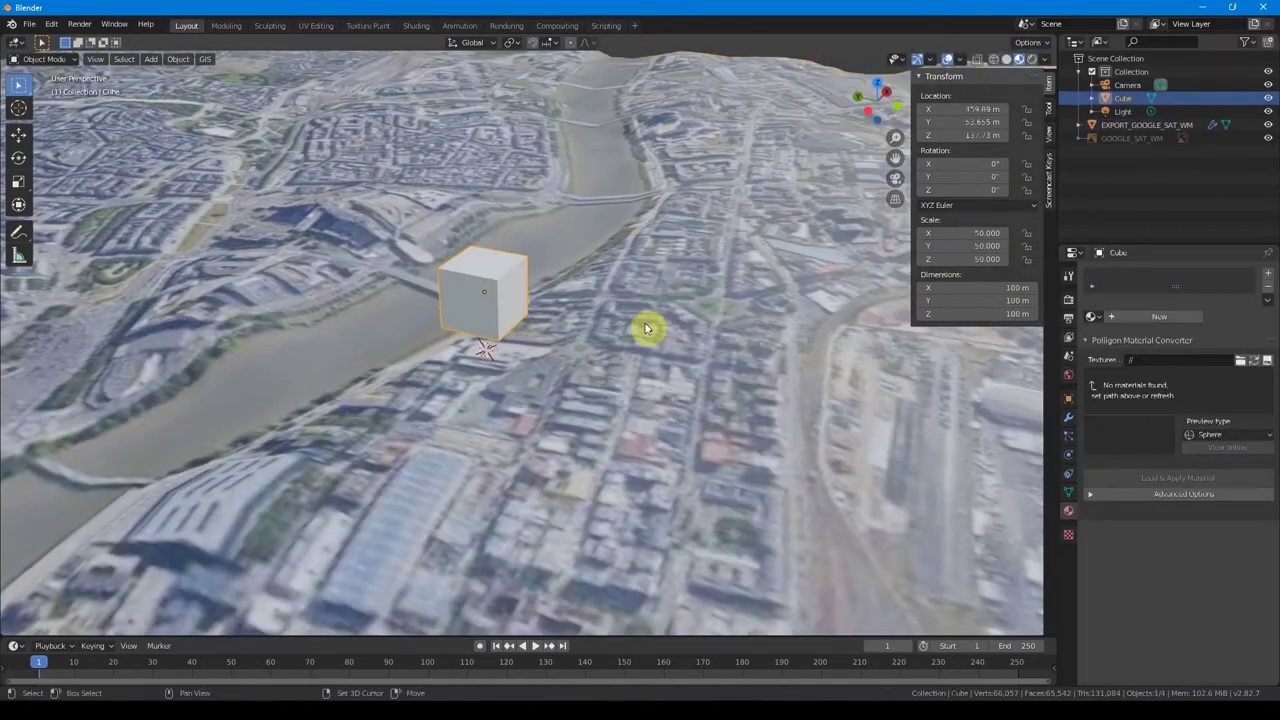
# Step: Import the OpenStreetMap building ways onto the terrain, taking elevation from EXPORT_GOOGLE_SAT_WM and keeping buildings extrusion enabled with a default height of 20
pyautogui.click(204, 58)
pyautogui.moveTo(226, 160)
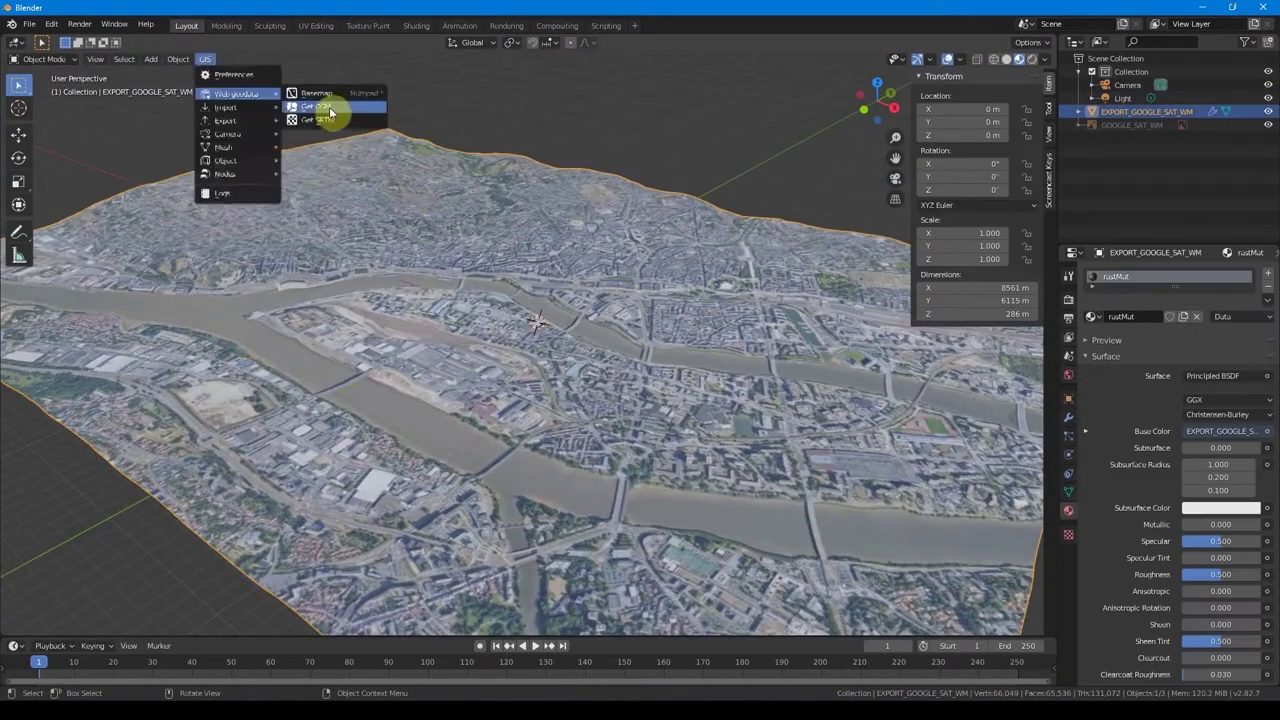
pyautogui.click(330, 112)
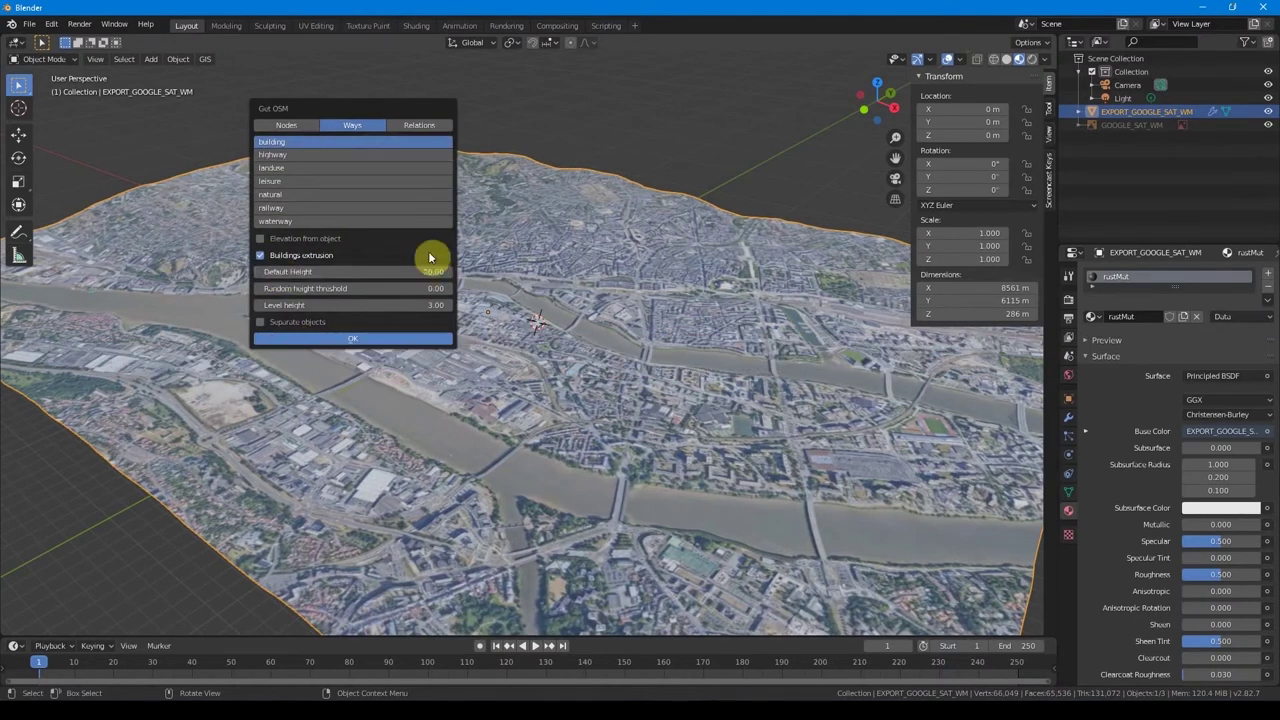
pyautogui.click(330, 238)
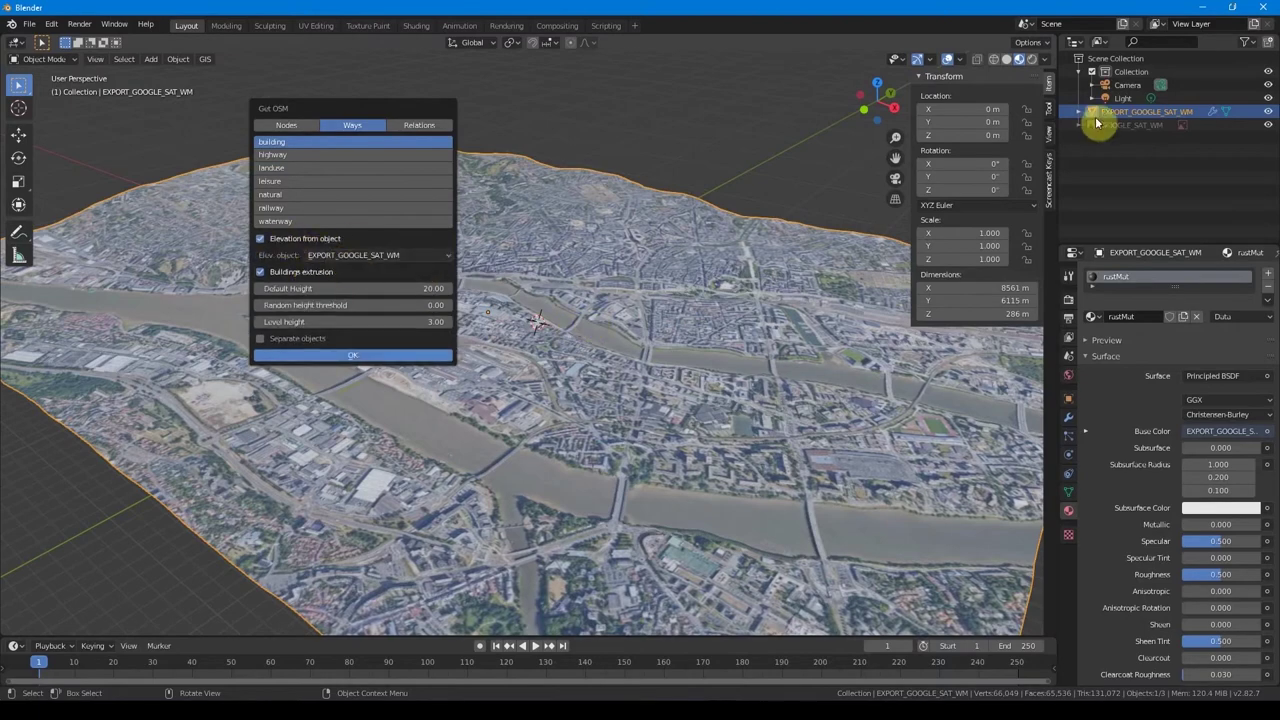
pyautogui.click(366, 355)
pyautogui.moveTo(513, 347); pyautogui.dragTo(334, 309, button='middle')
pyautogui.moveTo(486, 320); pyautogui.dragTo(488, 366, button='middle')
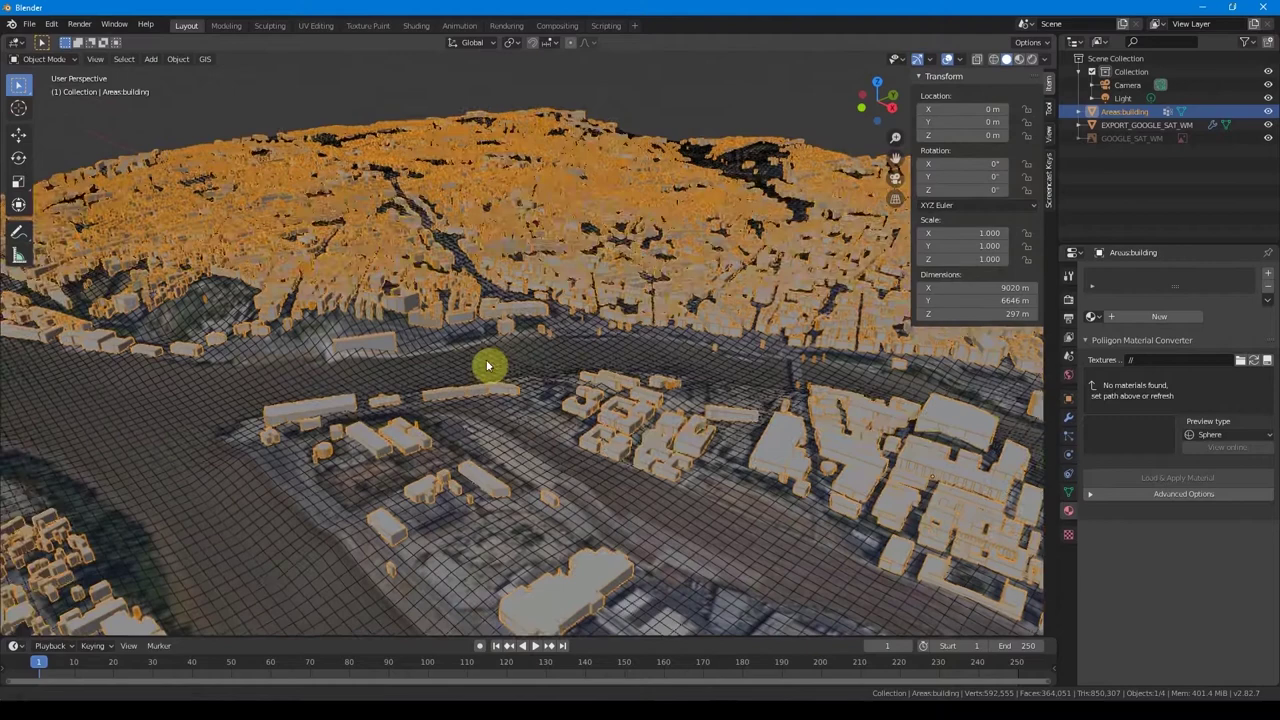
# Step: Separate the building in the vertex group "Name:Bâtiment B Atlanbois-ONF" from the imported buildings mesh into its own object
pyautogui.click(1094, 134)
pyautogui.rightClick(1120, 207)
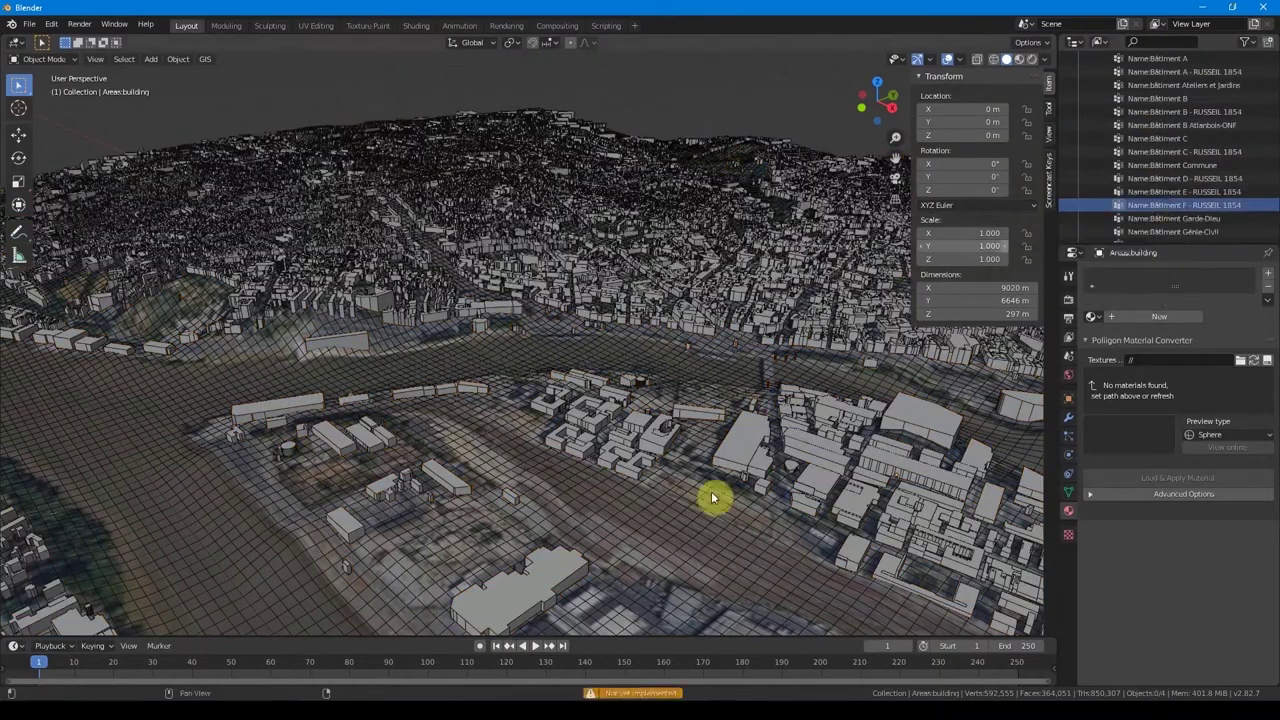
pyautogui.click(1080, 205)
pyautogui.click(1068, 491)
pyautogui.click(1134, 318)
pyautogui.press('Tab')
pyautogui.click(1204, 396)
pyautogui.press('KP_Decimal')
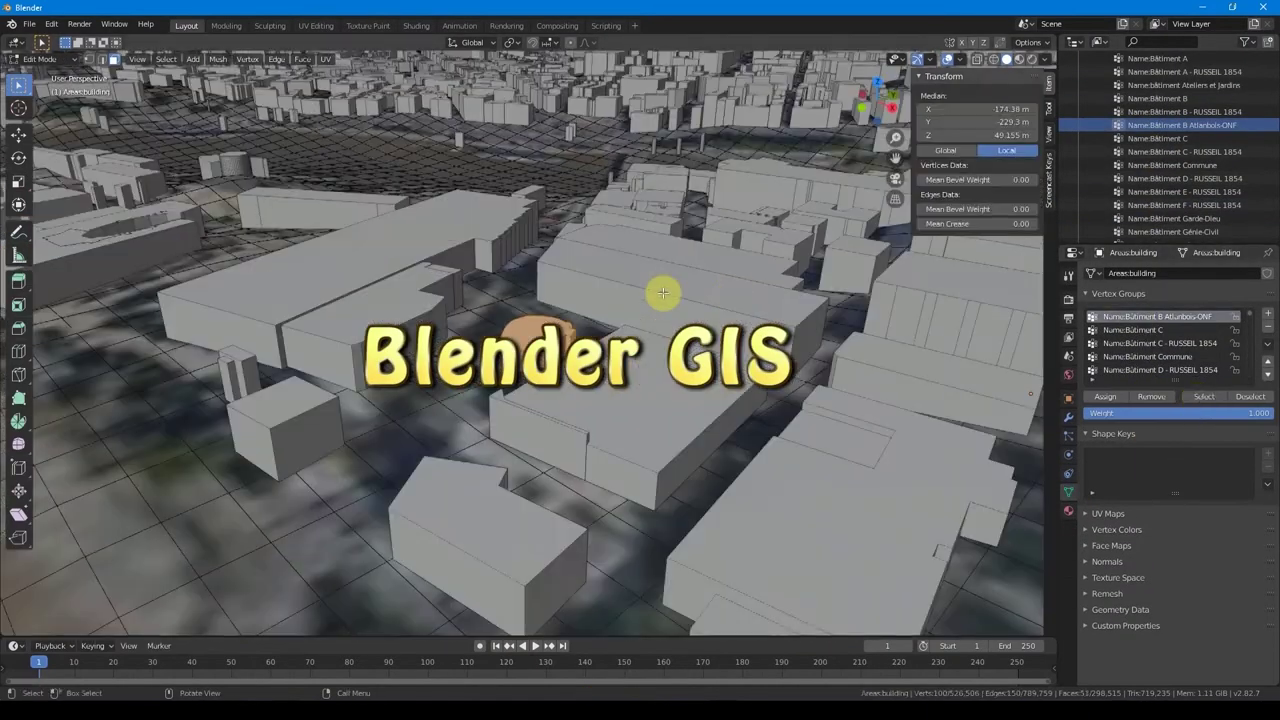
pyautogui.moveTo(731, 298); pyautogui.dragTo(528, 332, button='middle')
pyautogui.click(477, 340)
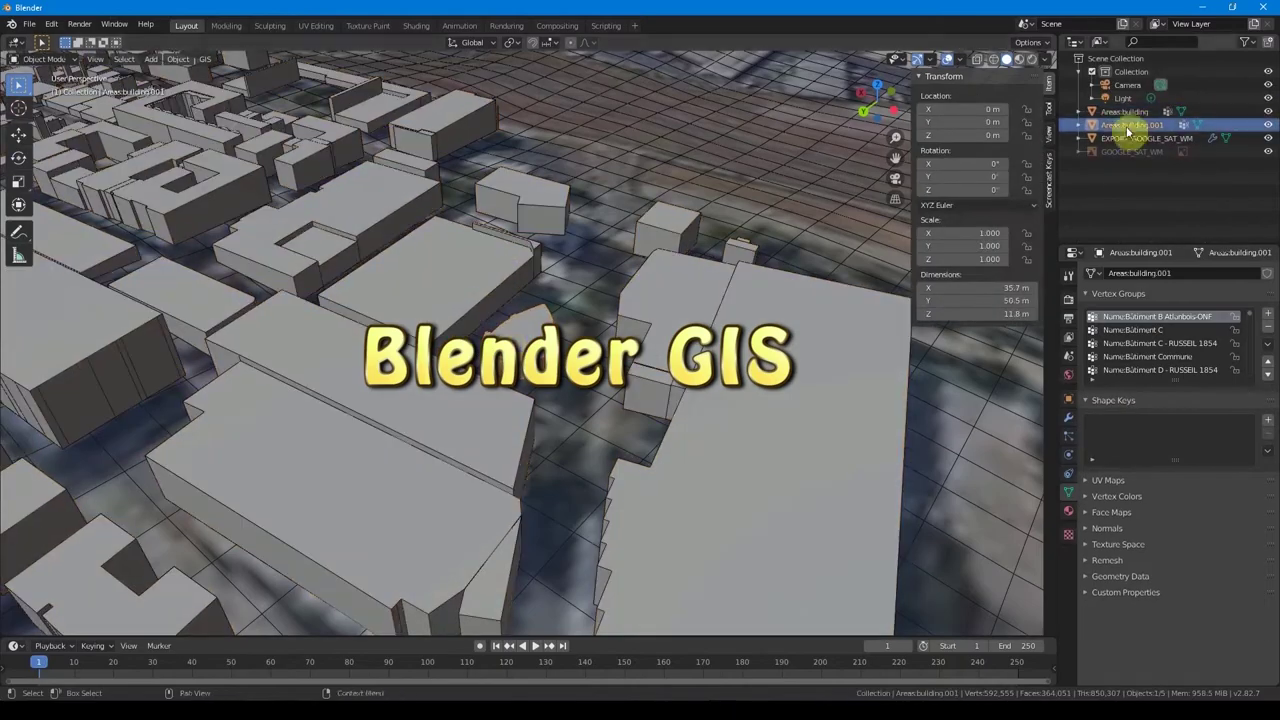
pyautogui.press('Tab')
pyautogui.scroll(-8, 614, 346)
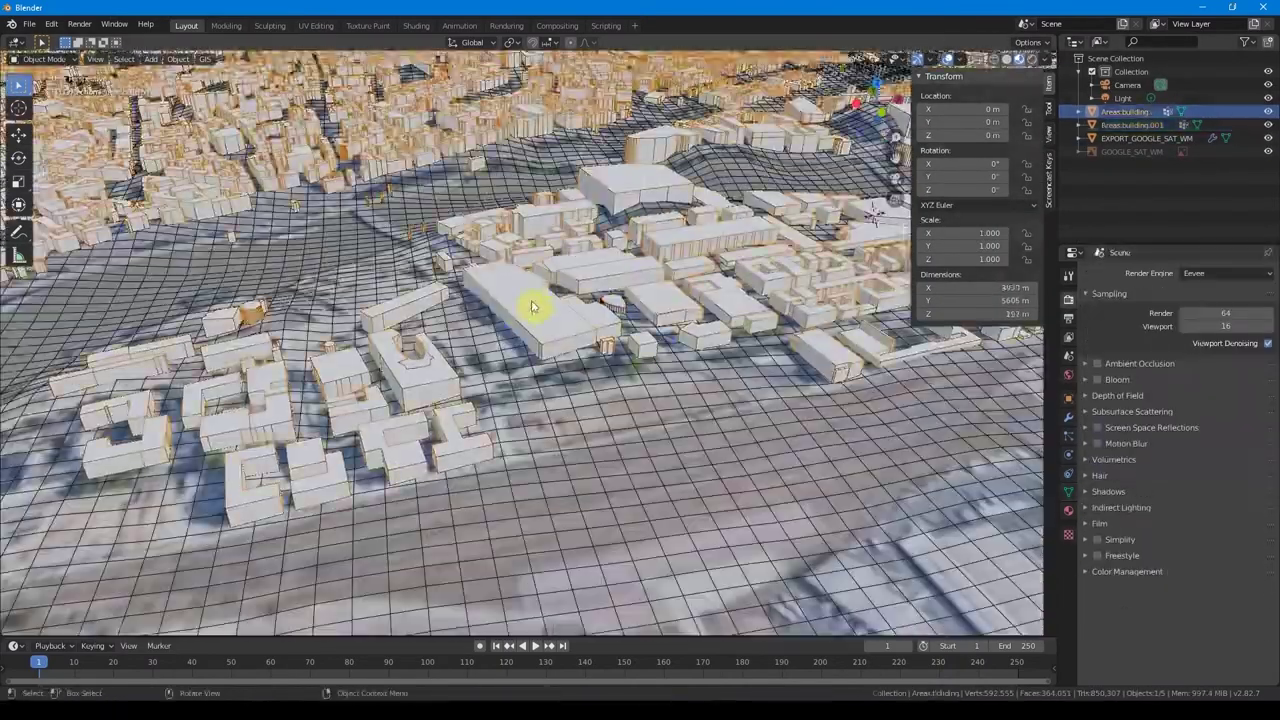
# Step: Select all similar roof faces of the buildings mesh and separate them into a new object
pyautogui.click(166, 59)
pyautogui.moveTo(200, 205)
pyautogui.click(344, 266)
pyautogui.press('p')
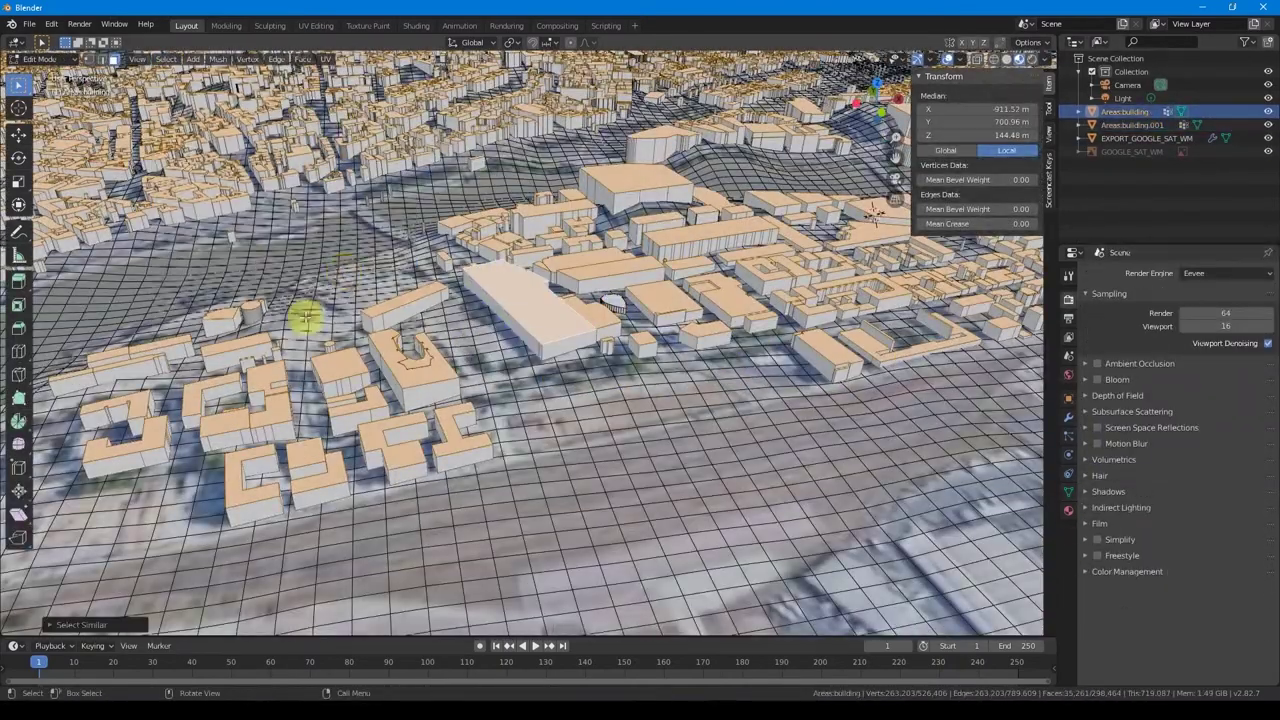
pyautogui.click(500, 290)
pyautogui.press('Tab')
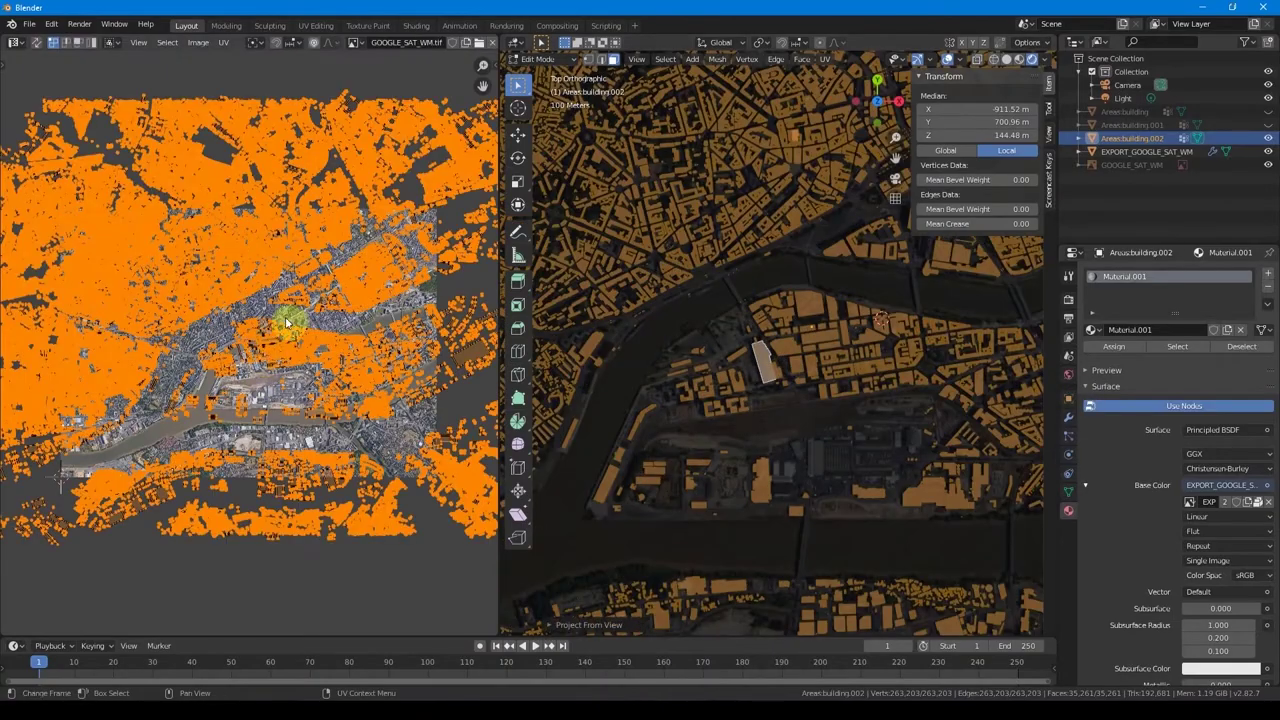
# Step: Move the projected roof UVs over the satellite image in the UV editor
pyautogui.scroll(3, 300, 340)
pyautogui.scroll(5, 171, 214)
pyautogui.press('g')
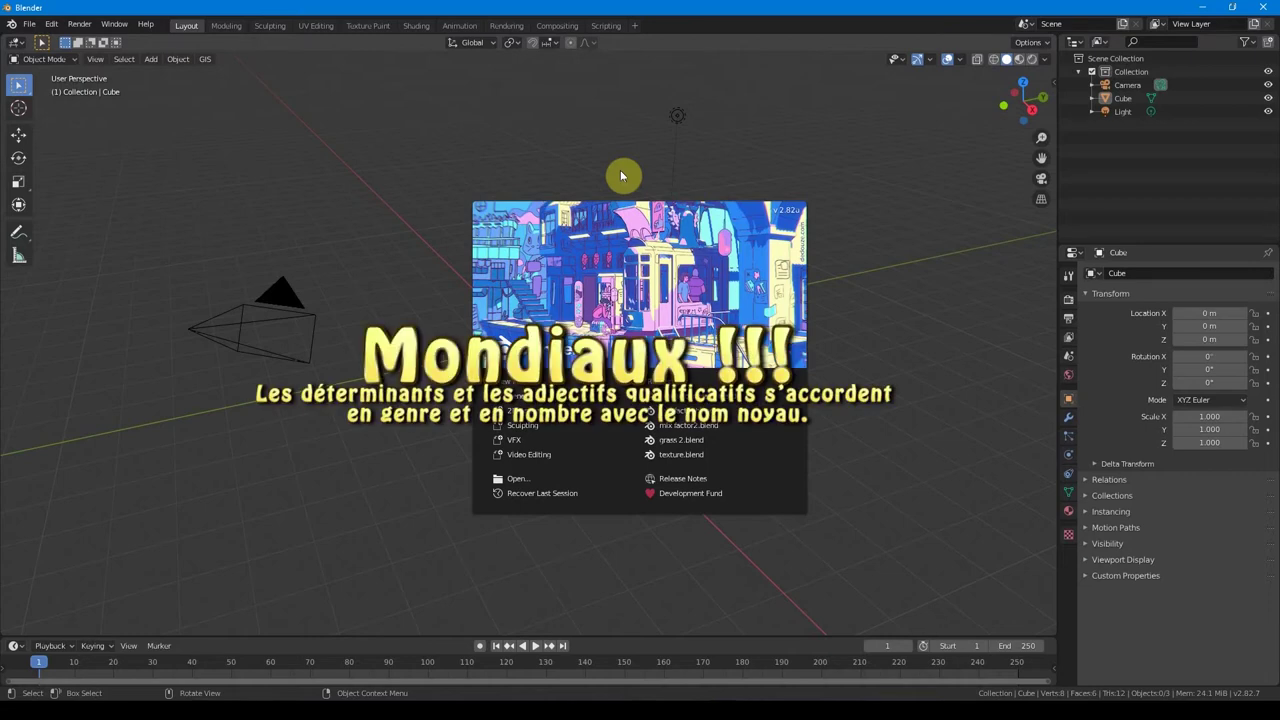
# Step: Empty the new scene by deleting the default cube, camera and light
pyautogui.click(591, 174)
pyautogui.click(574, 329)
pyautogui.moveTo(574, 329); pyautogui.dragTo(560, 395, button='middle')
pyautogui.press('Delete')
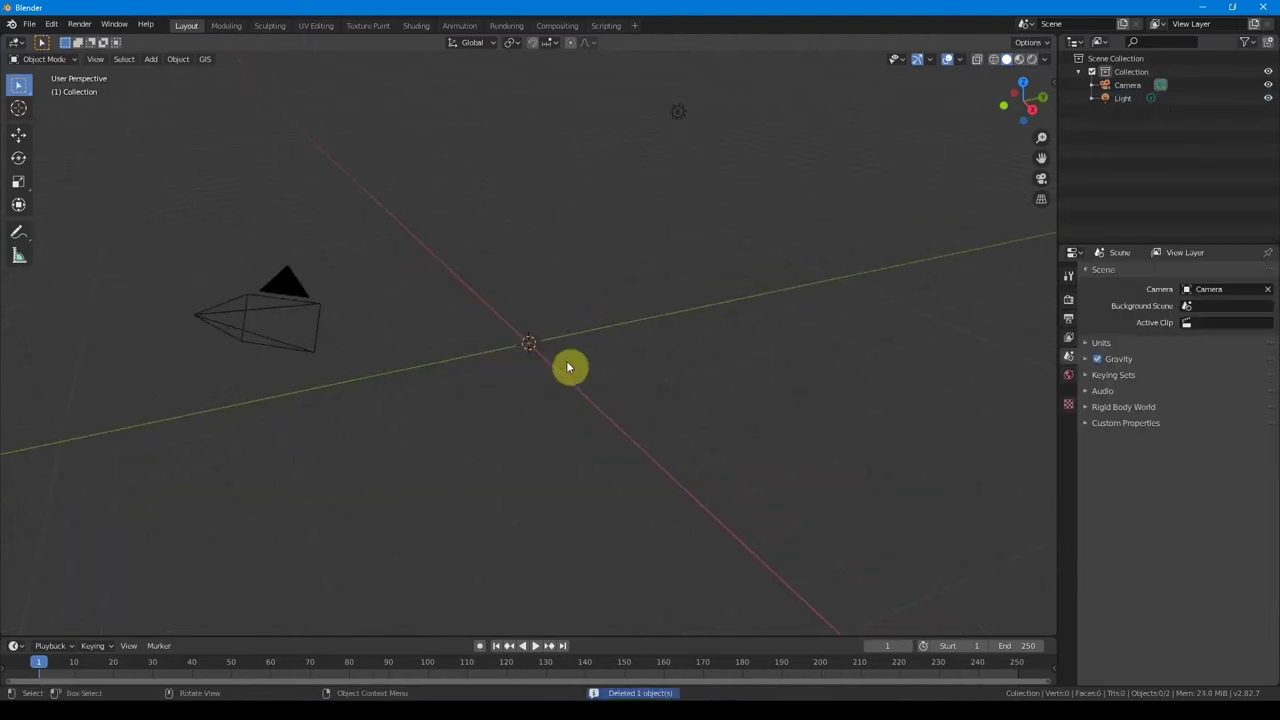
pyautogui.press('a')
pyautogui.press('Delete')
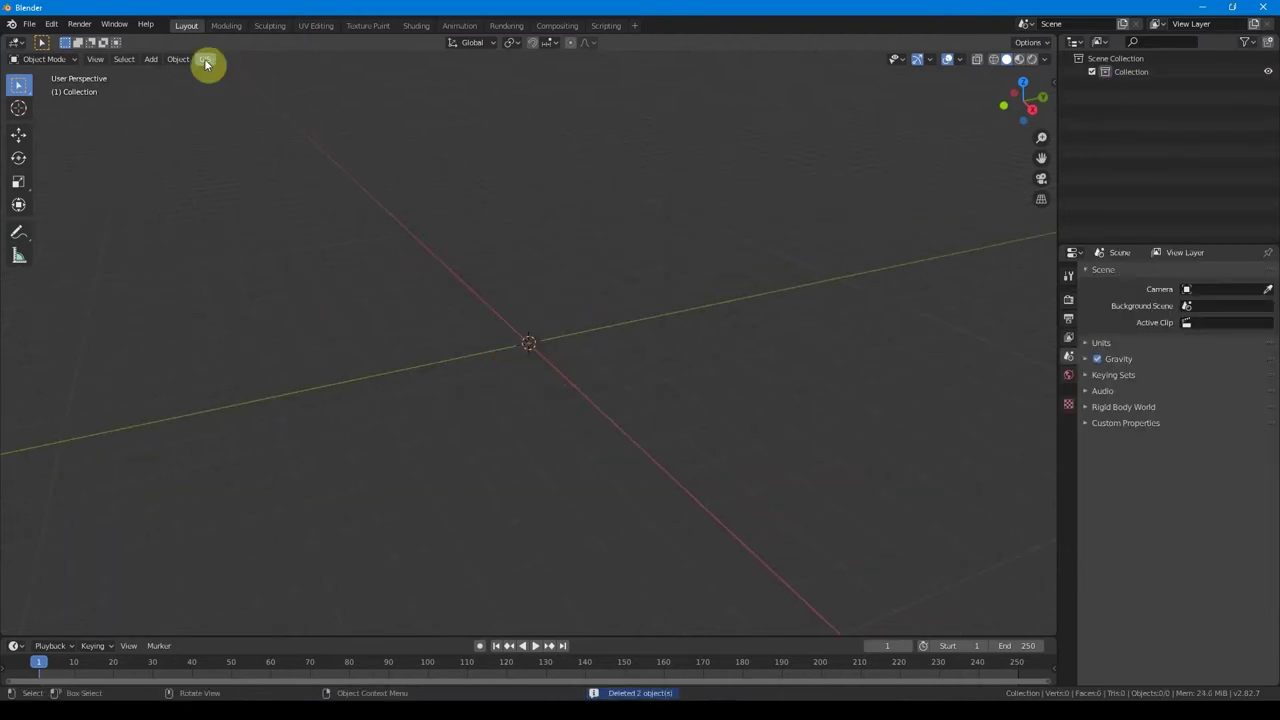
# Step: Start a GIS import of a shapefile (.shp)
pyautogui.click(205, 60)
pyautogui.moveTo(230, 108)
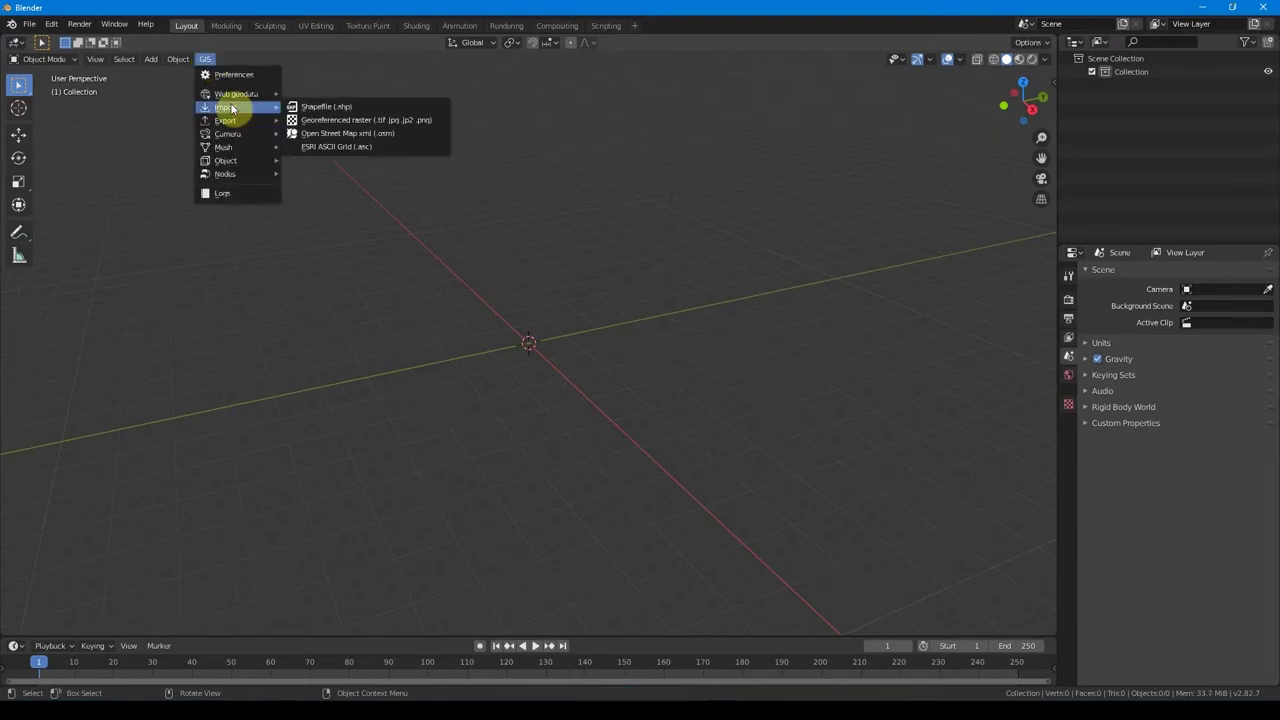
pyautogui.click(325, 107)
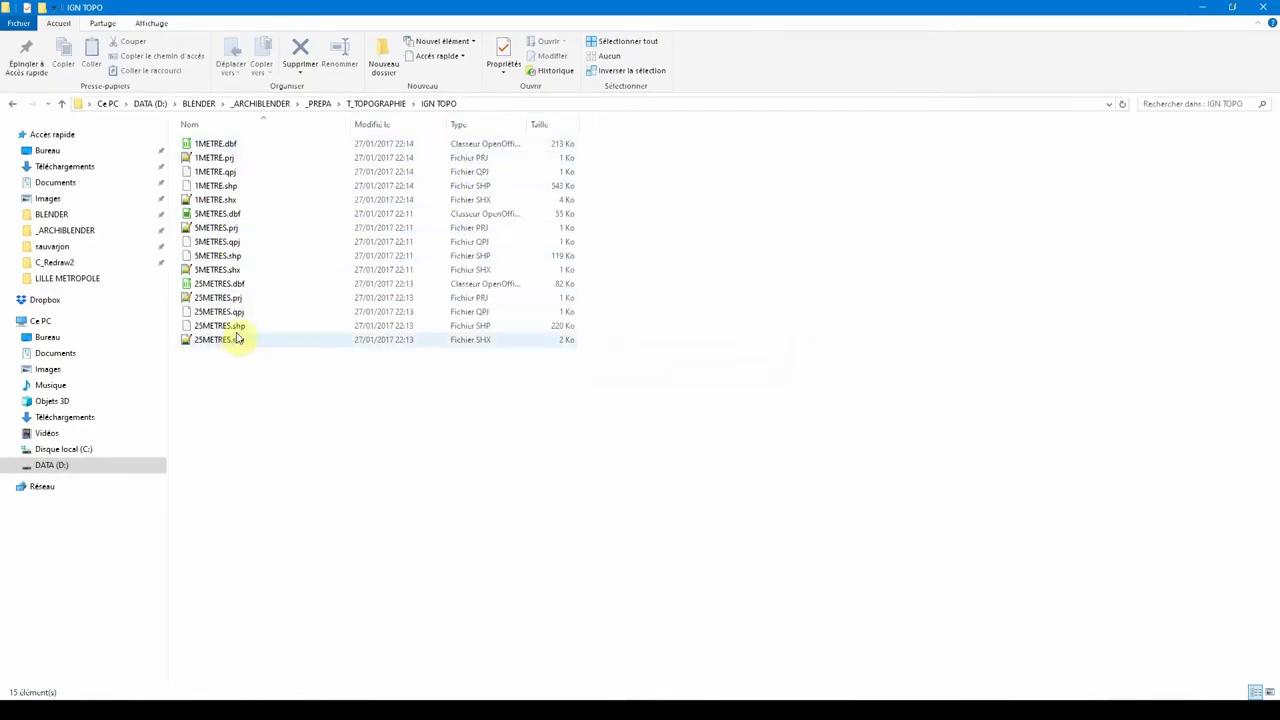
# Step: Load 1METRE.shp from the IGN TOPO folder into QGIS and add an OpenStreetMap base map beneath it
pyautogui.click(214, 343)
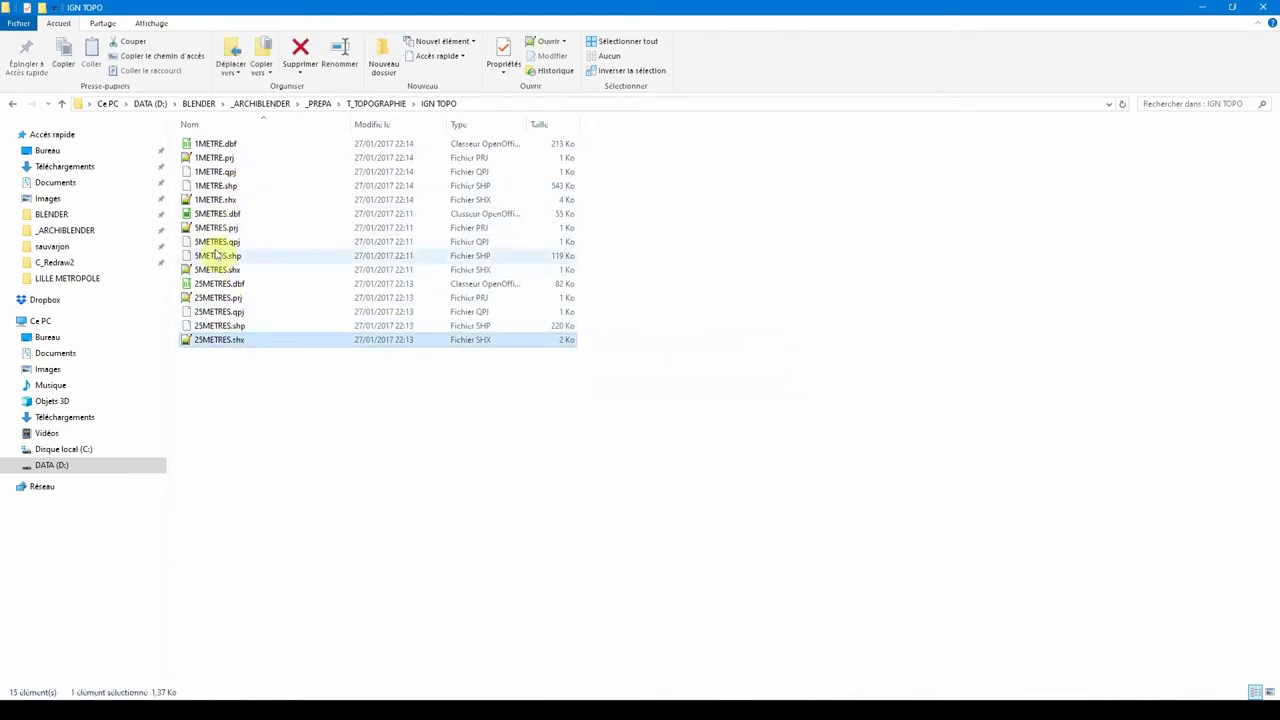
pyautogui.click(215, 187)
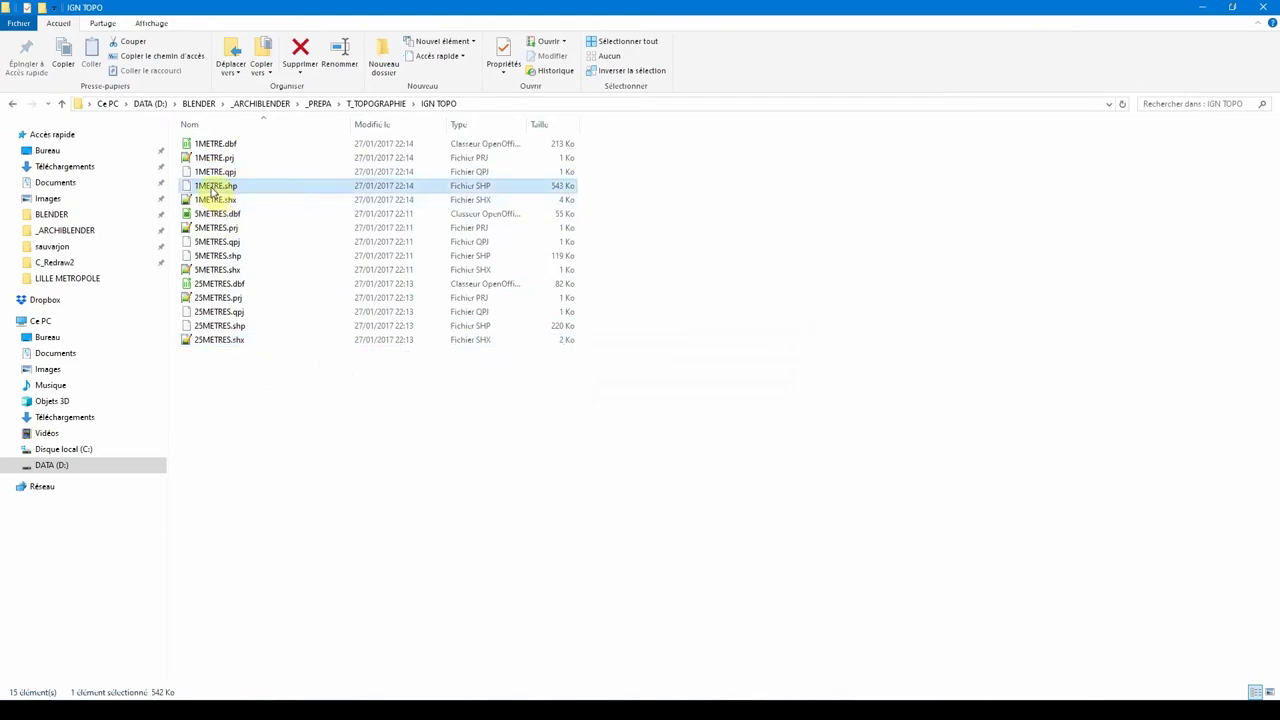
pyautogui.moveTo(213, 191); pyautogui.dragTo(243, 186)
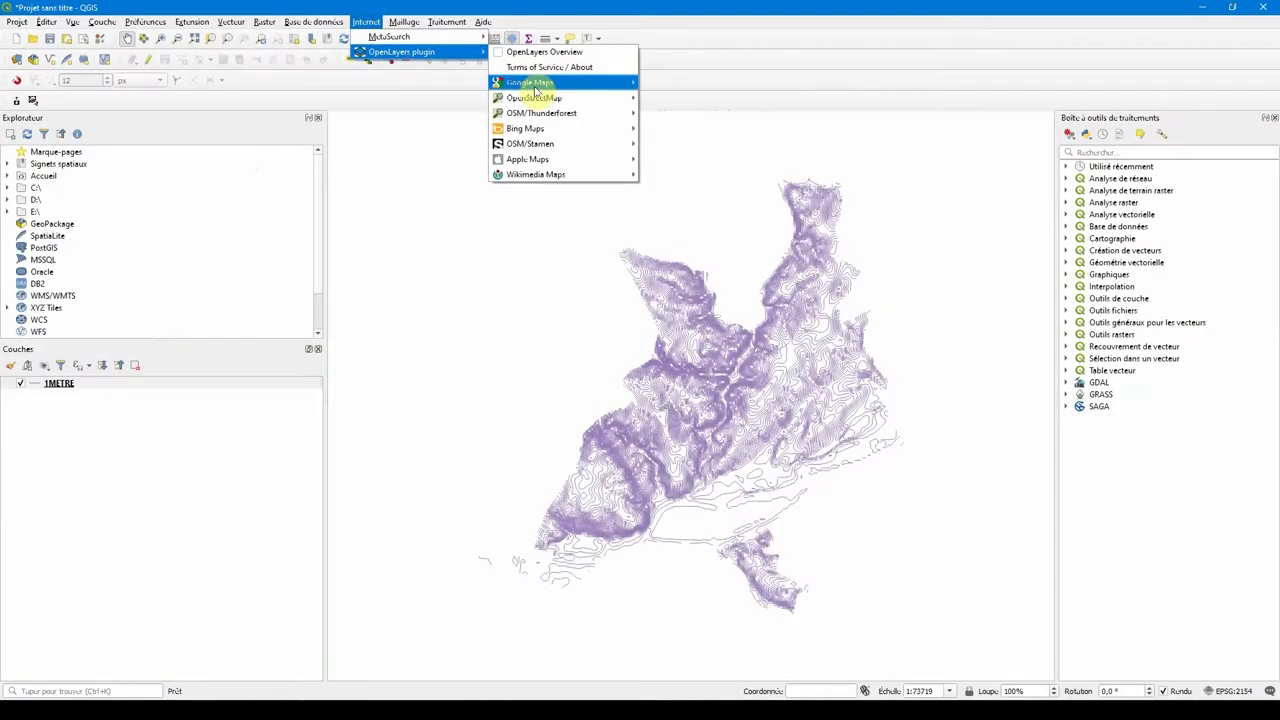
pyautogui.click(529, 83)
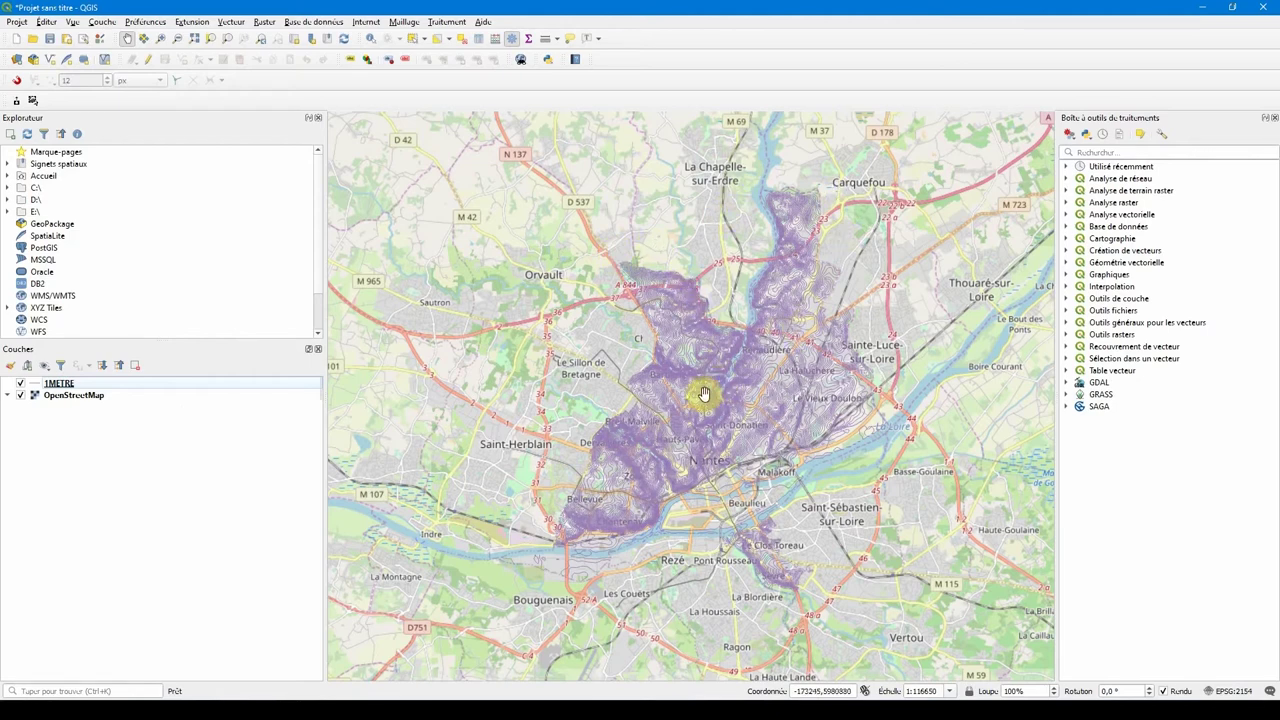
# Step: Examine how the 1METRE contour lines lie over the streets and river of central Nantes
pyautogui.scroll(1, 676, 380)
pyautogui.scroll(2, 667, 413)
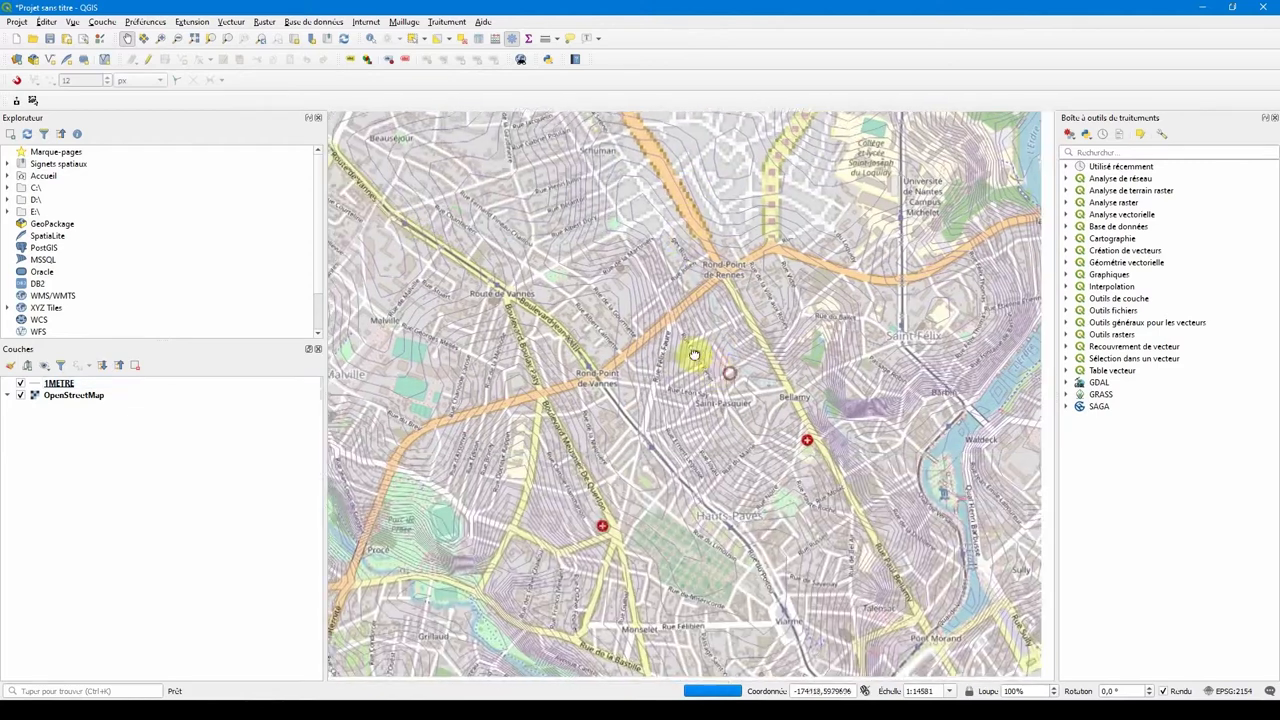
pyautogui.moveTo(691, 354); pyautogui.dragTo(620, 298)
pyautogui.scroll(1, 690, 316)
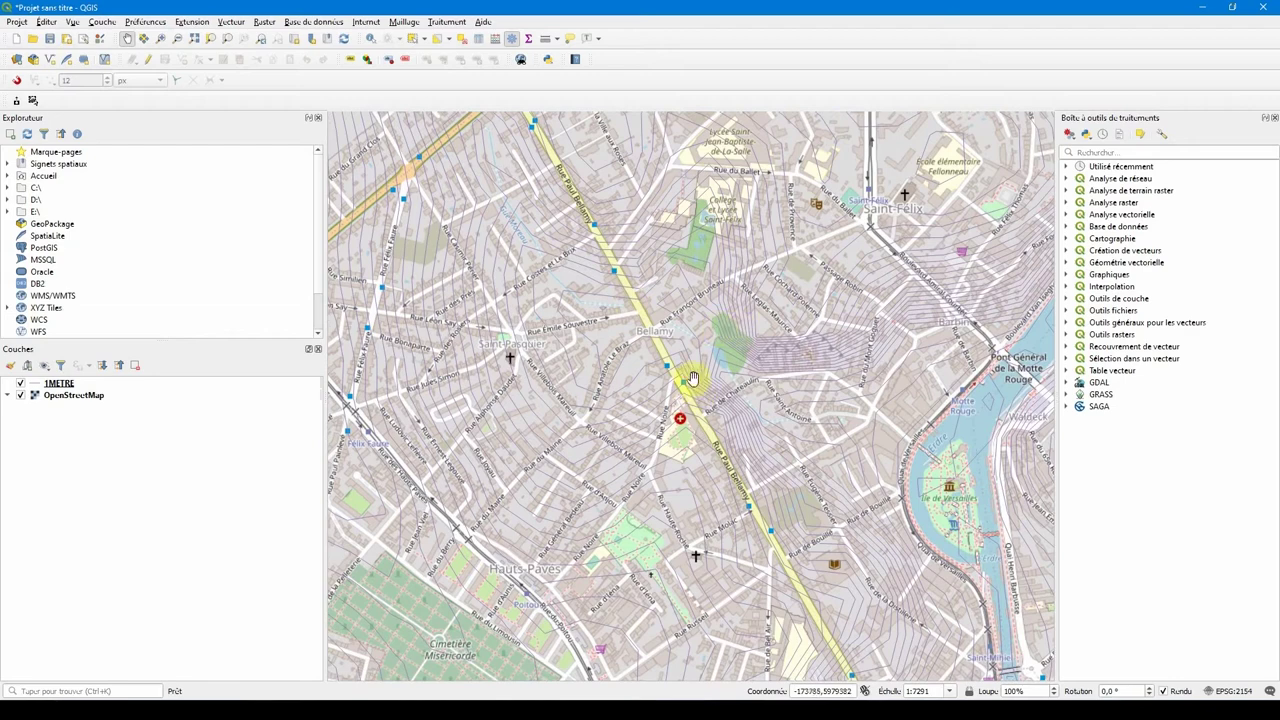
pyautogui.moveTo(689, 407); pyautogui.dragTo(454, 326)
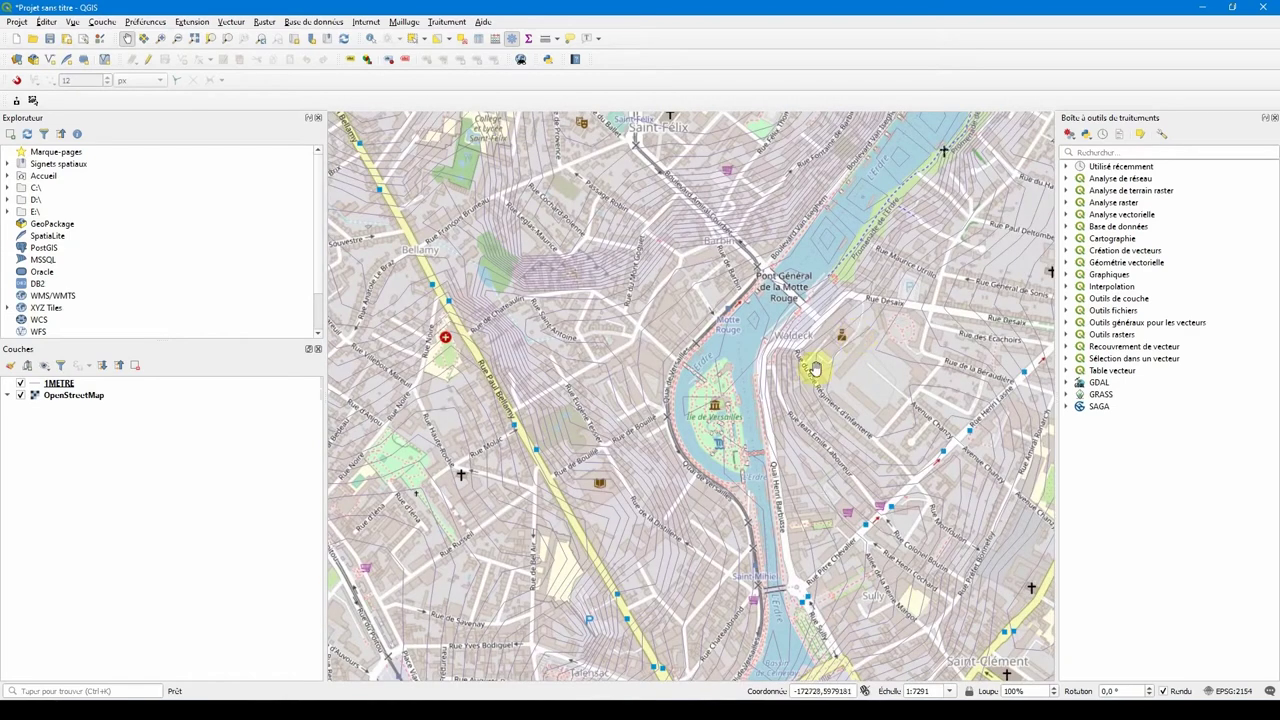
pyautogui.moveTo(562, 445); pyautogui.dragTo(665, 429)
pyautogui.scroll(-1, 608, 390)
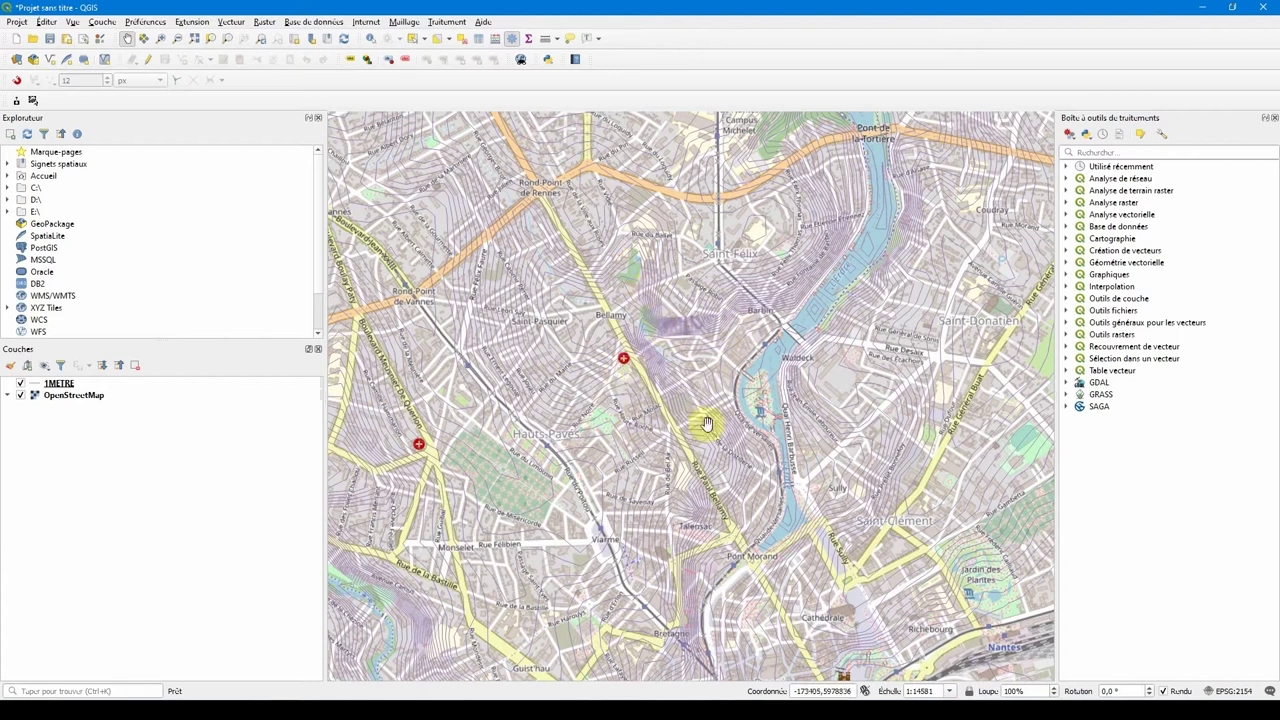
# Step: Examine the coordinate reference system and extent of the 1METRE layer in its properties, then close them
pyautogui.click(58, 383)
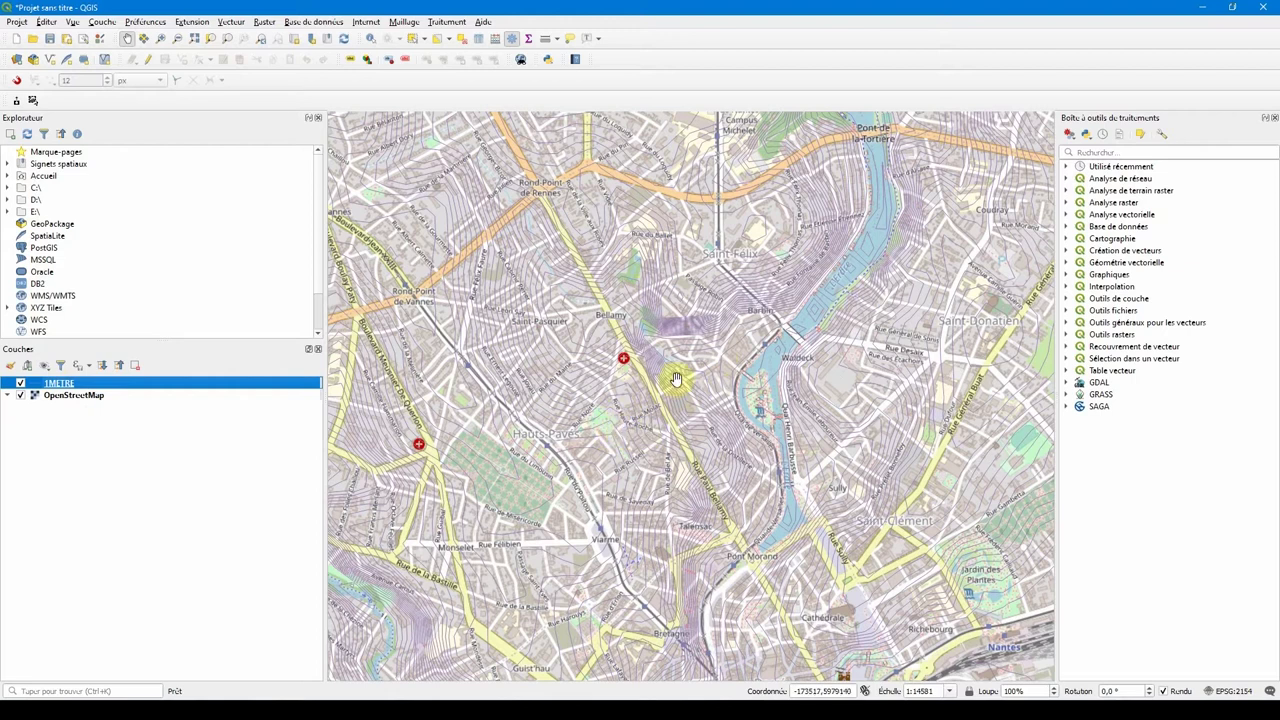
pyautogui.rightClick(57, 386)
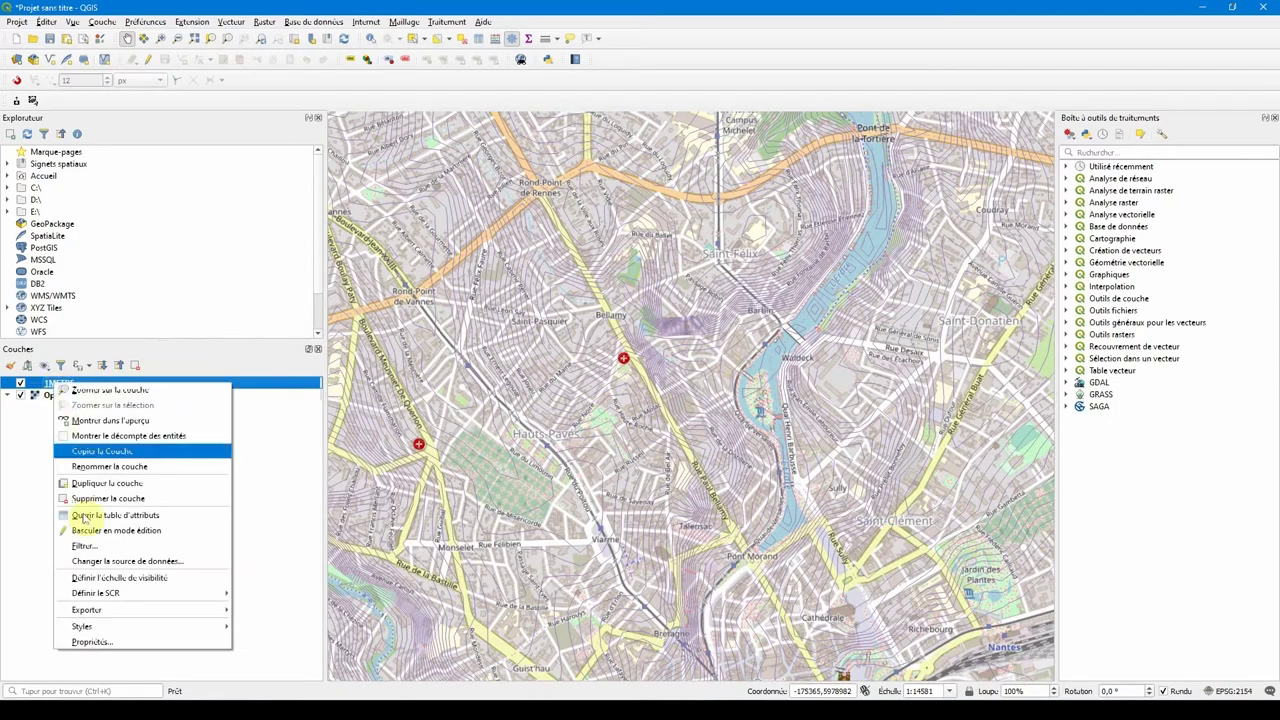
pyautogui.click(88, 645)
pyautogui.click(250, 50)
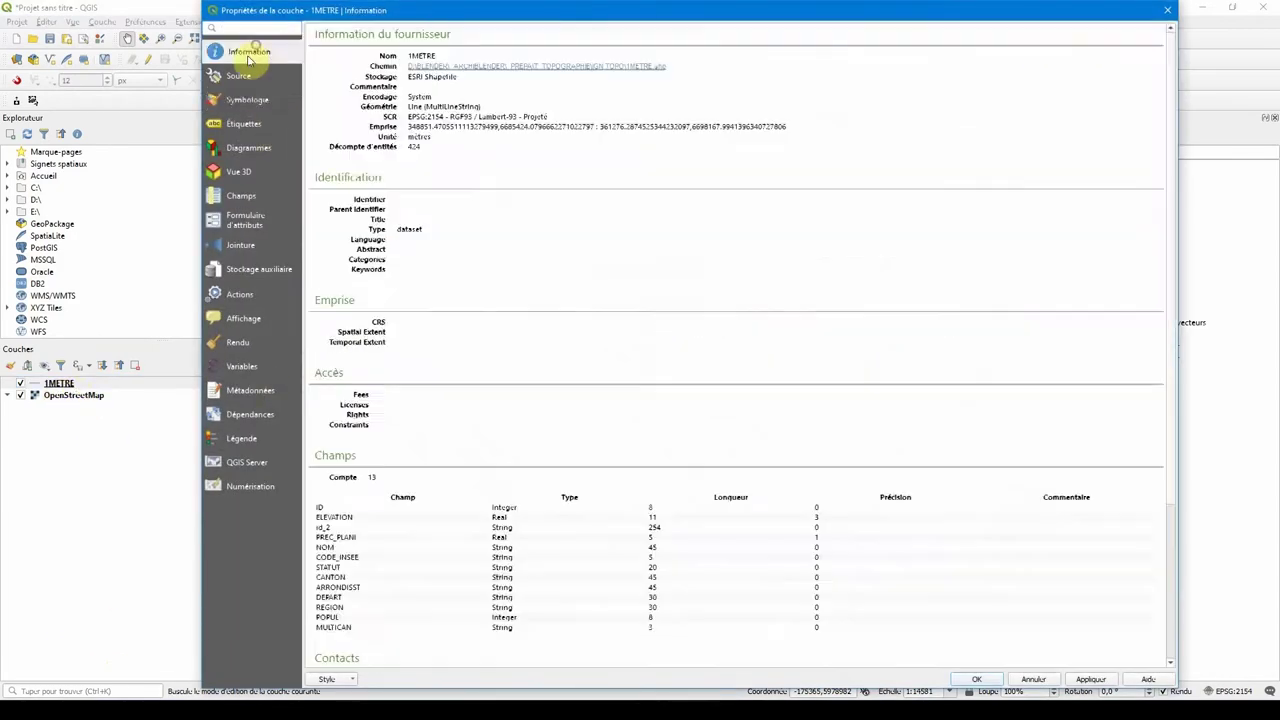
pyautogui.moveTo(547, 116); pyautogui.dragTo(405, 117)
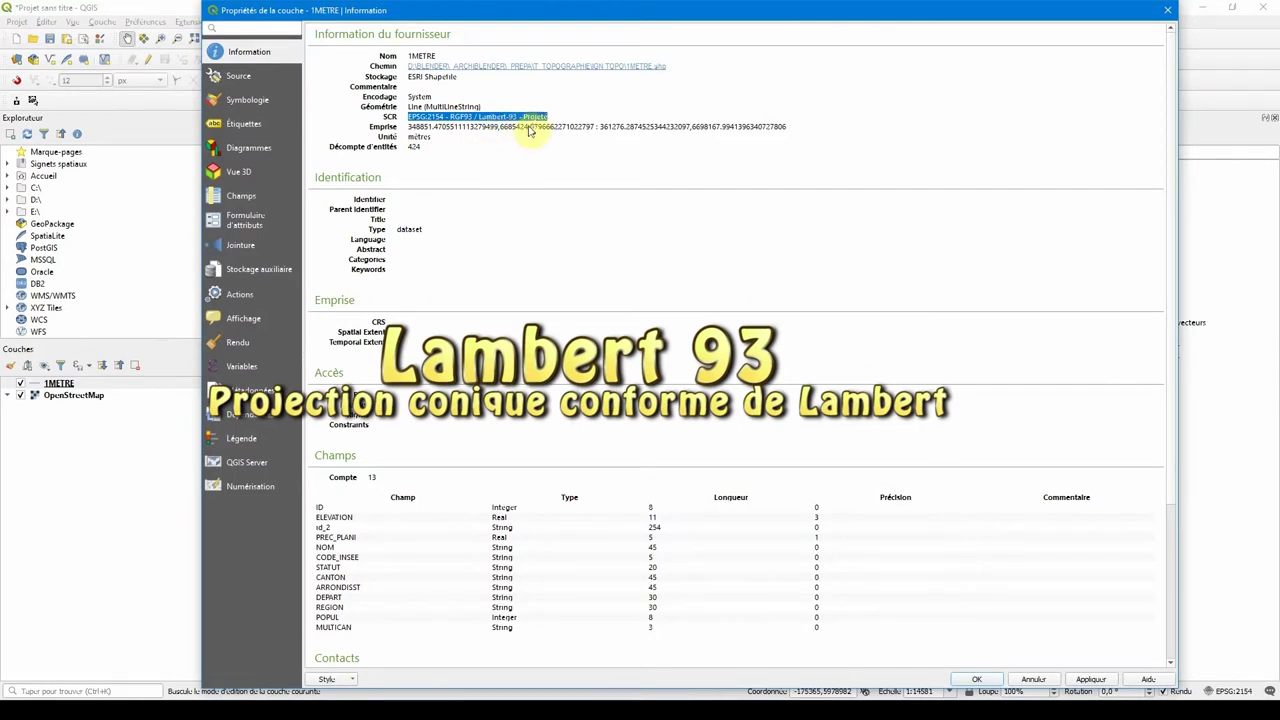
pyautogui.tripleClick(416, 132)
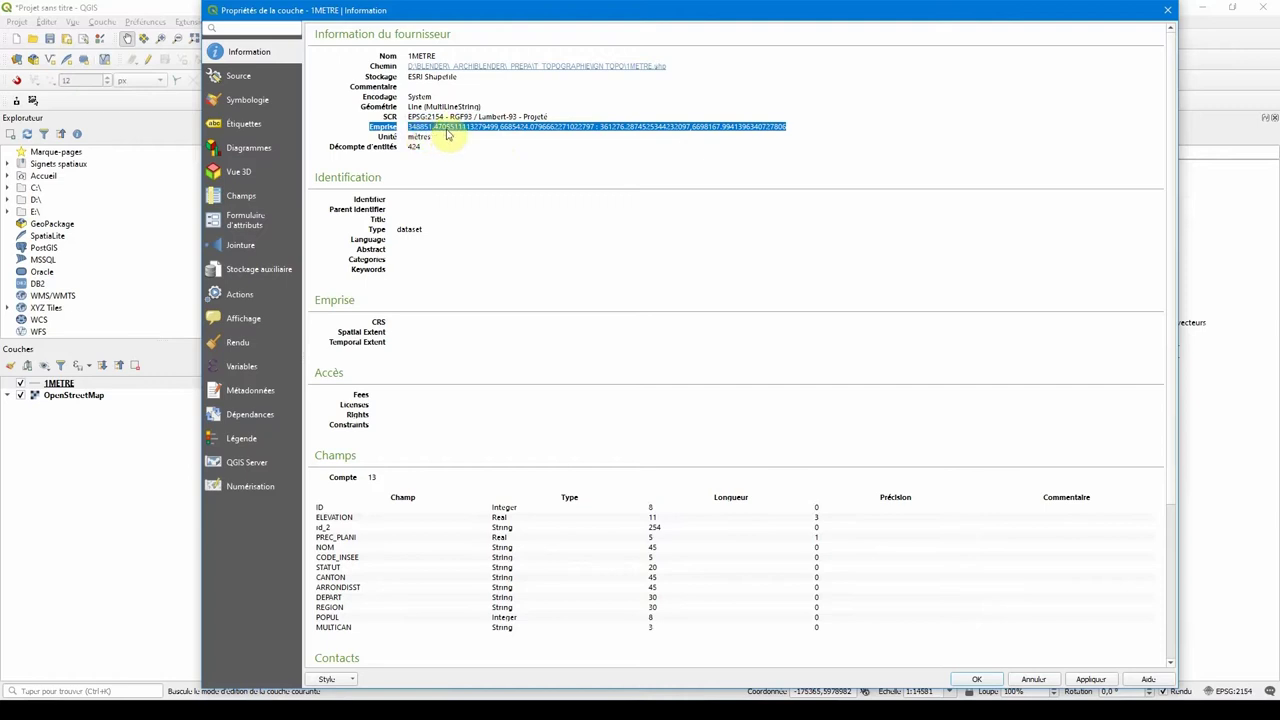
pyautogui.click(460, 140)
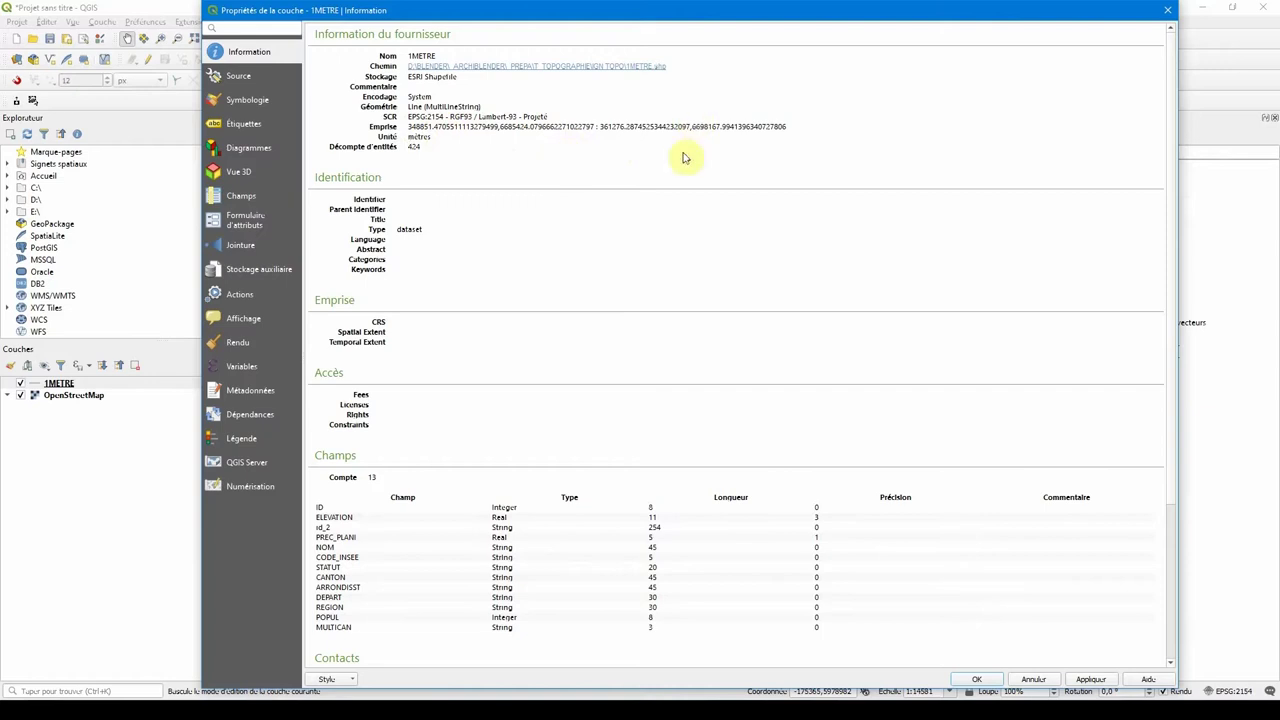
pyautogui.click(1167, 10)
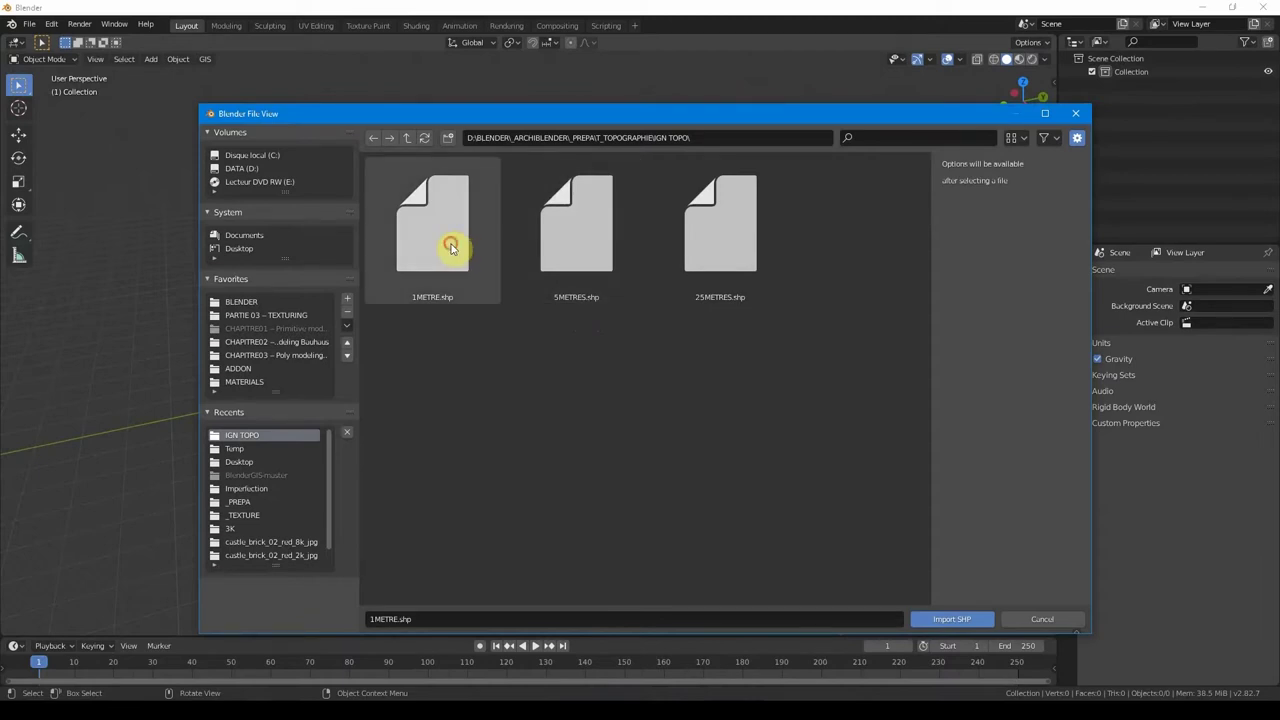
# Step: Switch back to Blender and choose 1METRE.shp from the IGN TOPO folder as the shapefile to import
pyautogui.click(452, 248)
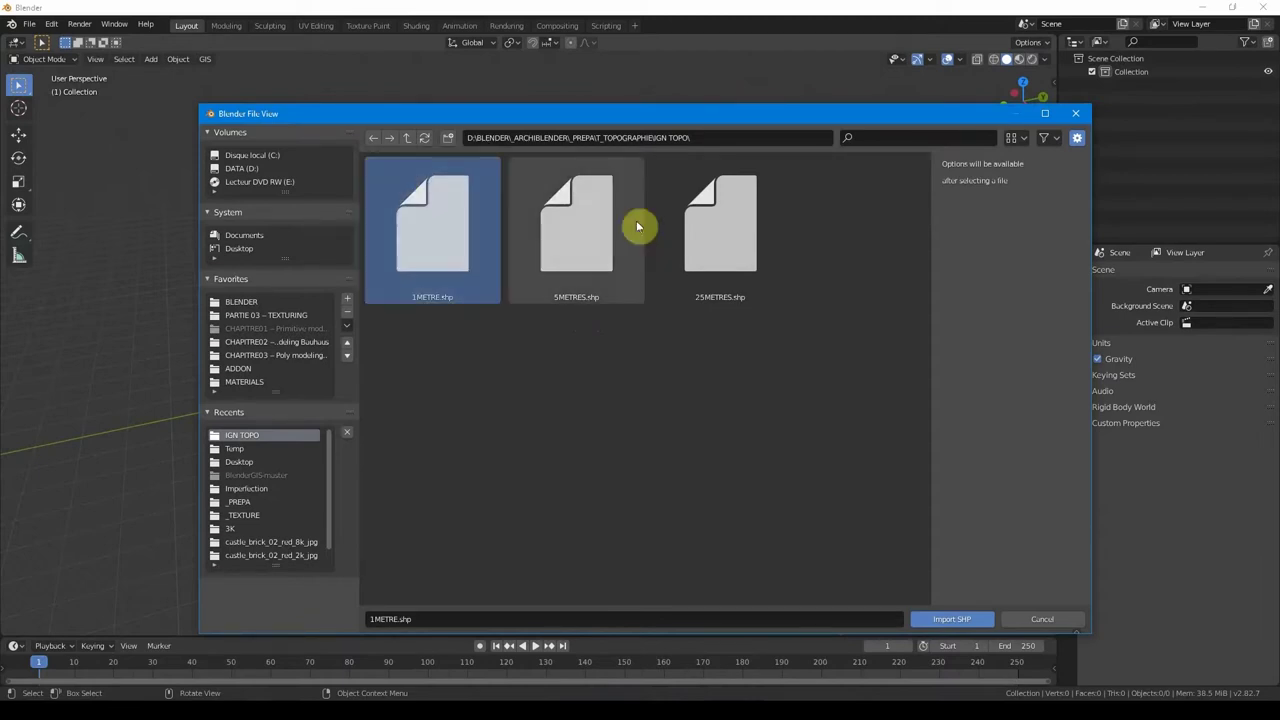
pyautogui.click(518, 330)
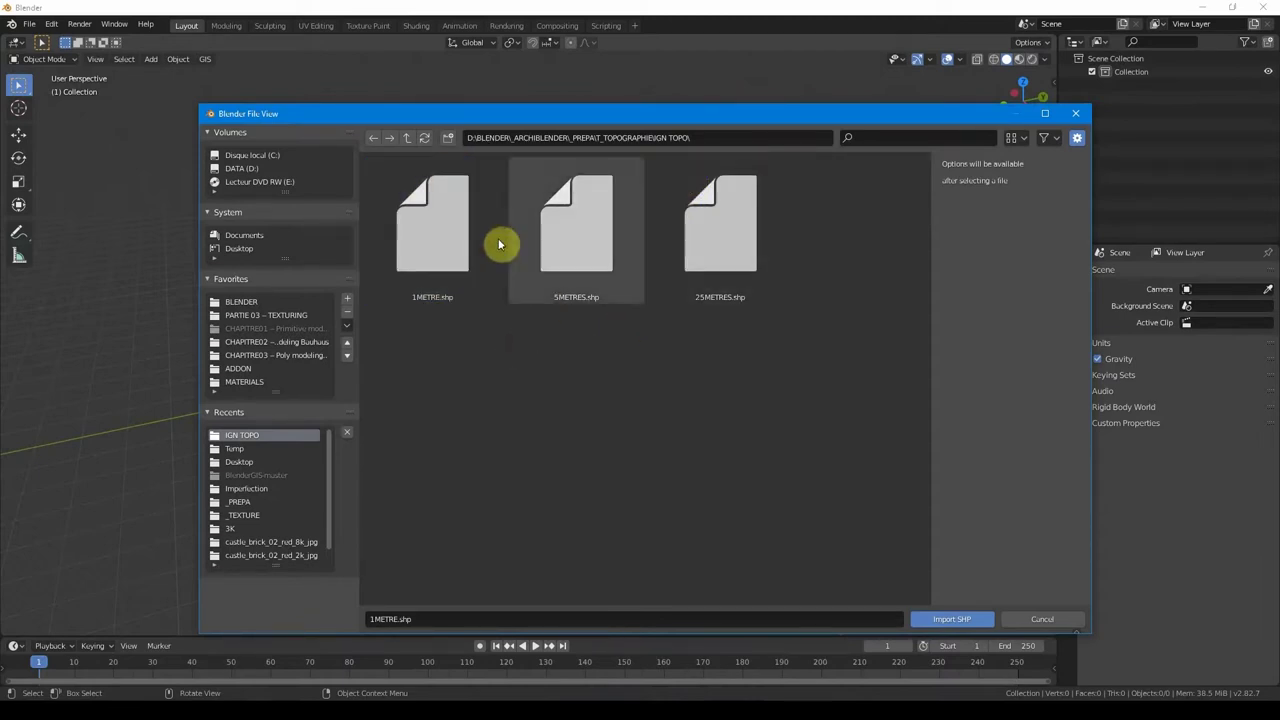
pyautogui.click(419, 305)
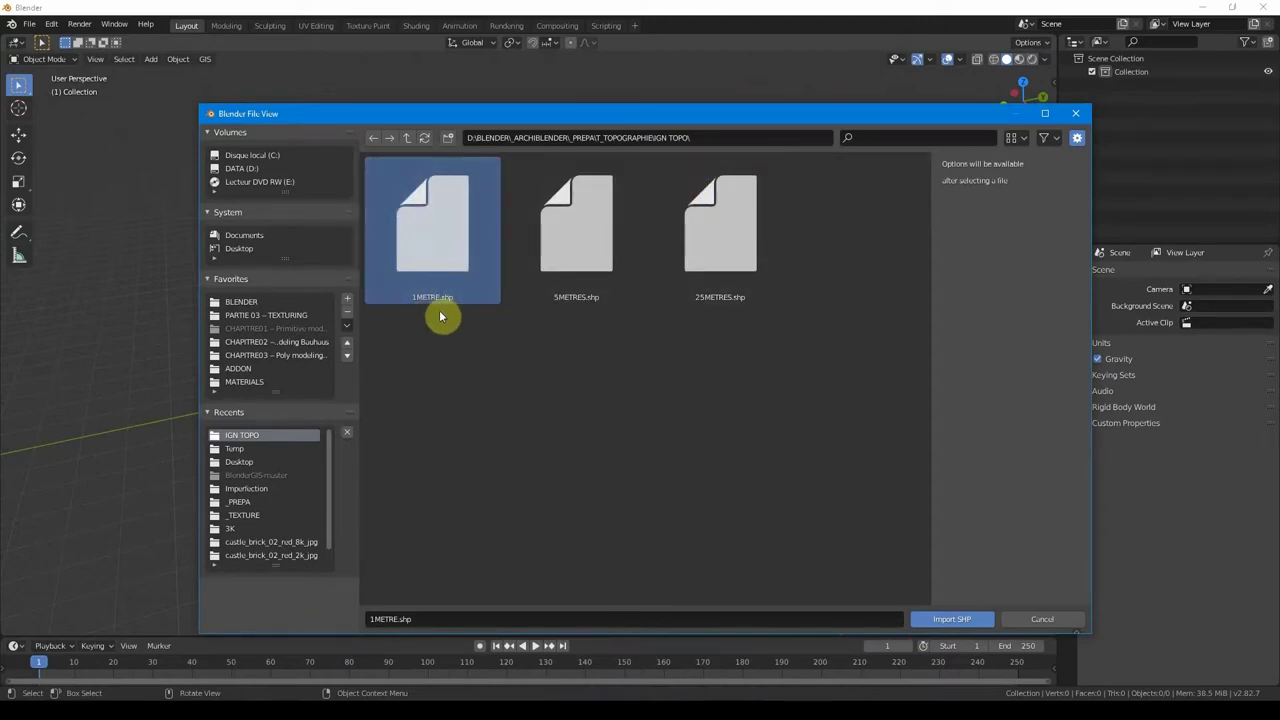
pyautogui.doubleClick(430, 247)
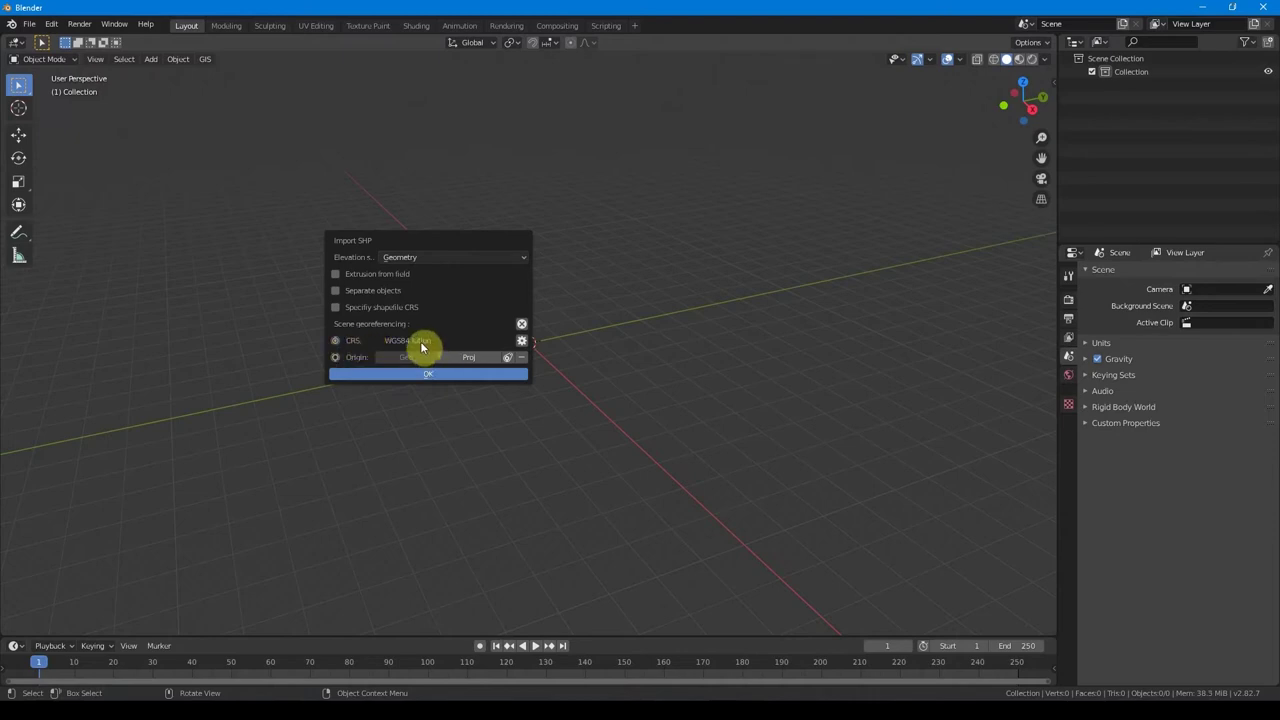
pyautogui.click(488, 353)
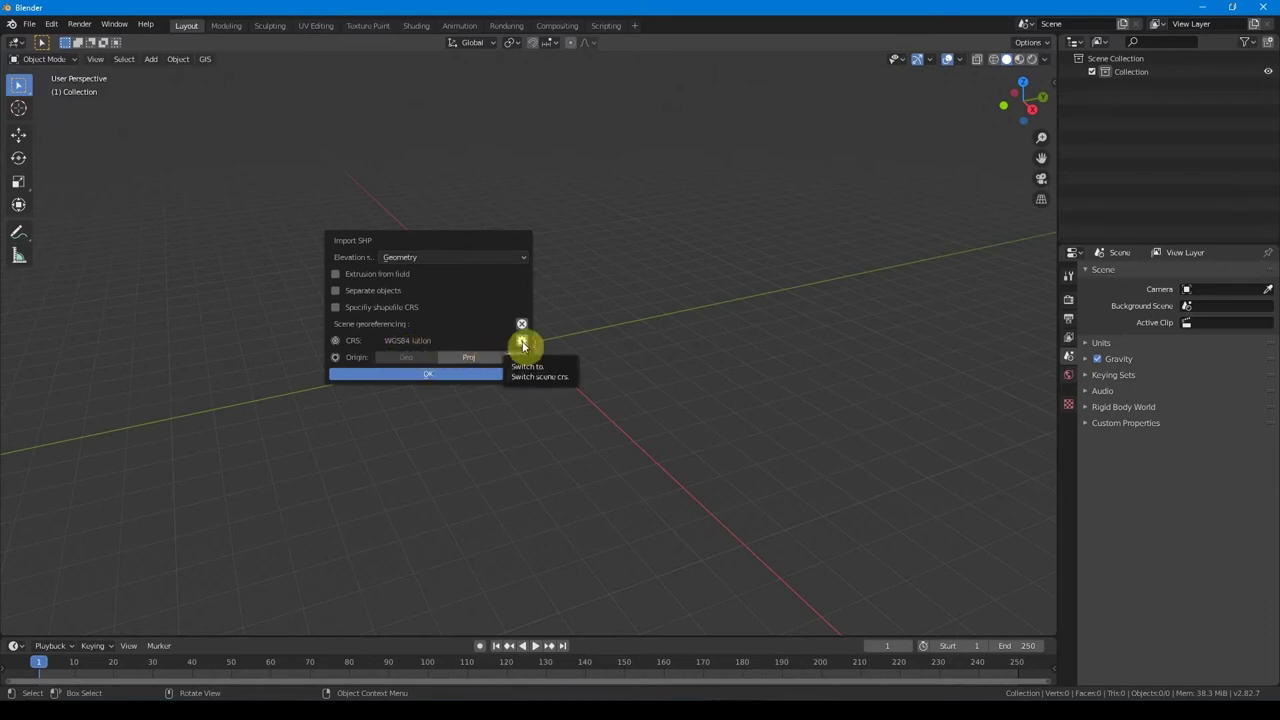
# Step: Search for "lambert" and add the RGF93 / Lambert-93 (EPSG:2154) projection to the available coordinate reference systems
pyautogui.click(521, 343)
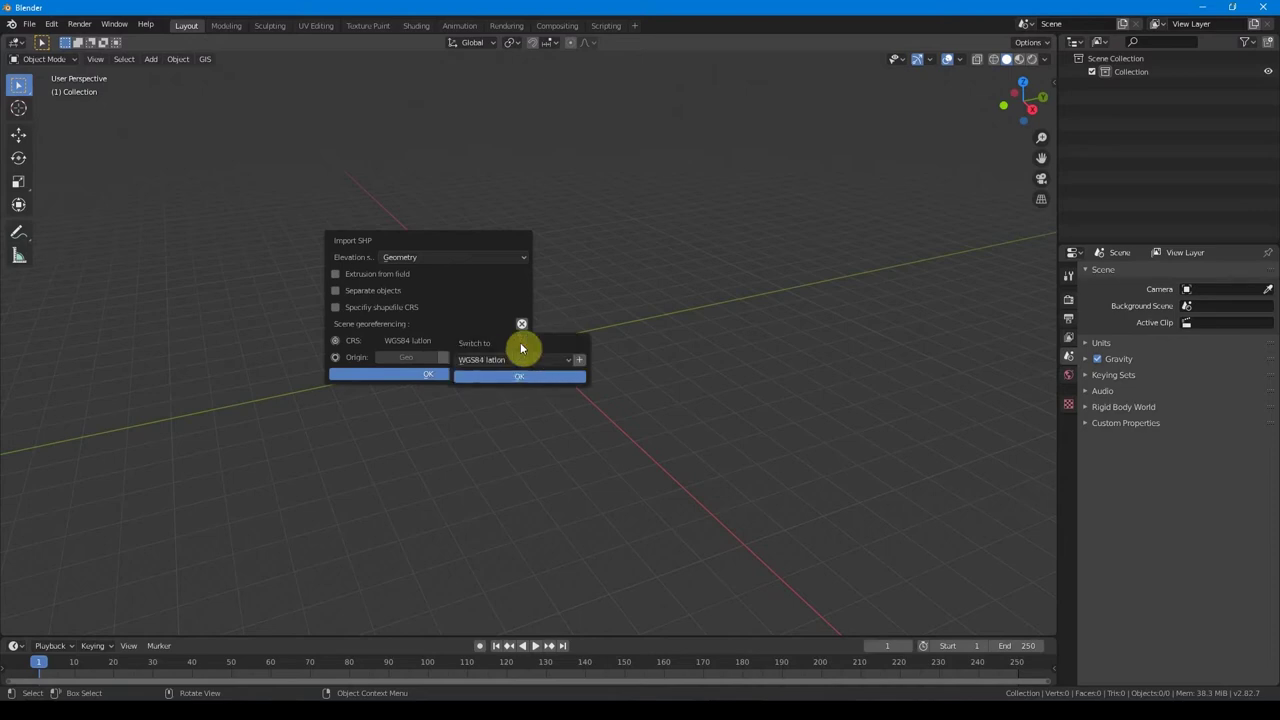
pyautogui.click(533, 360)
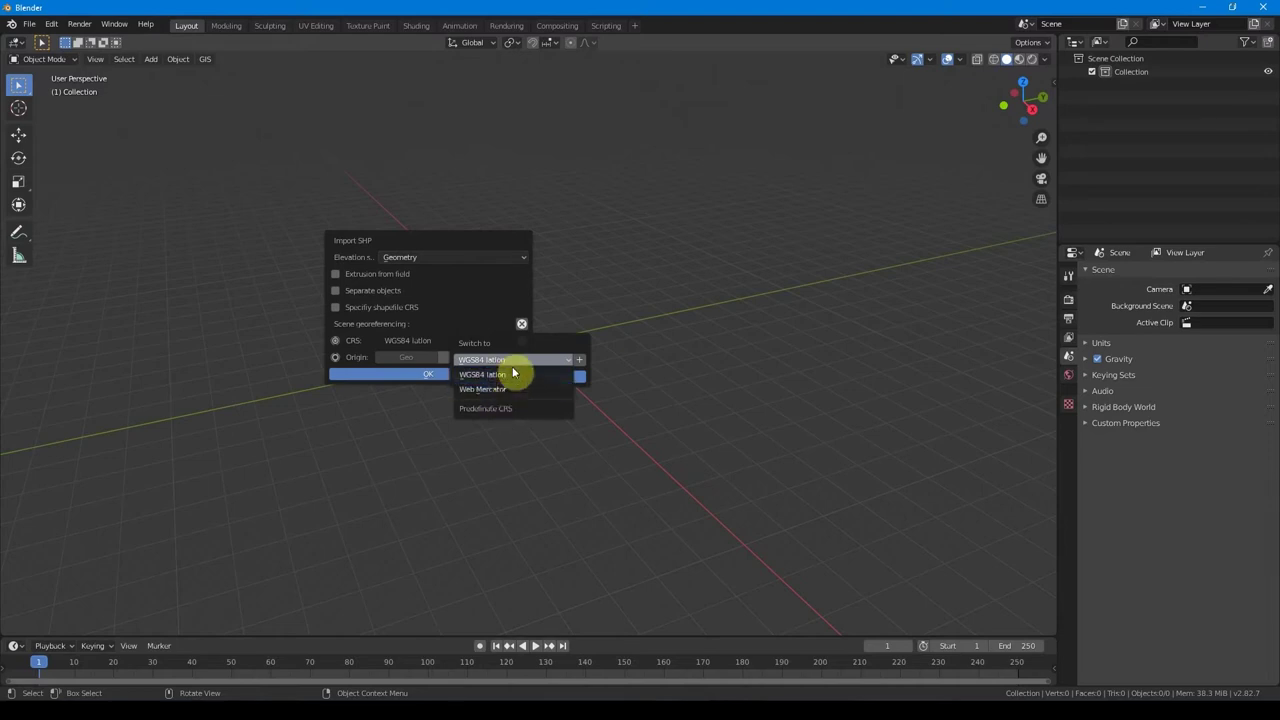
pyautogui.click(527, 359)
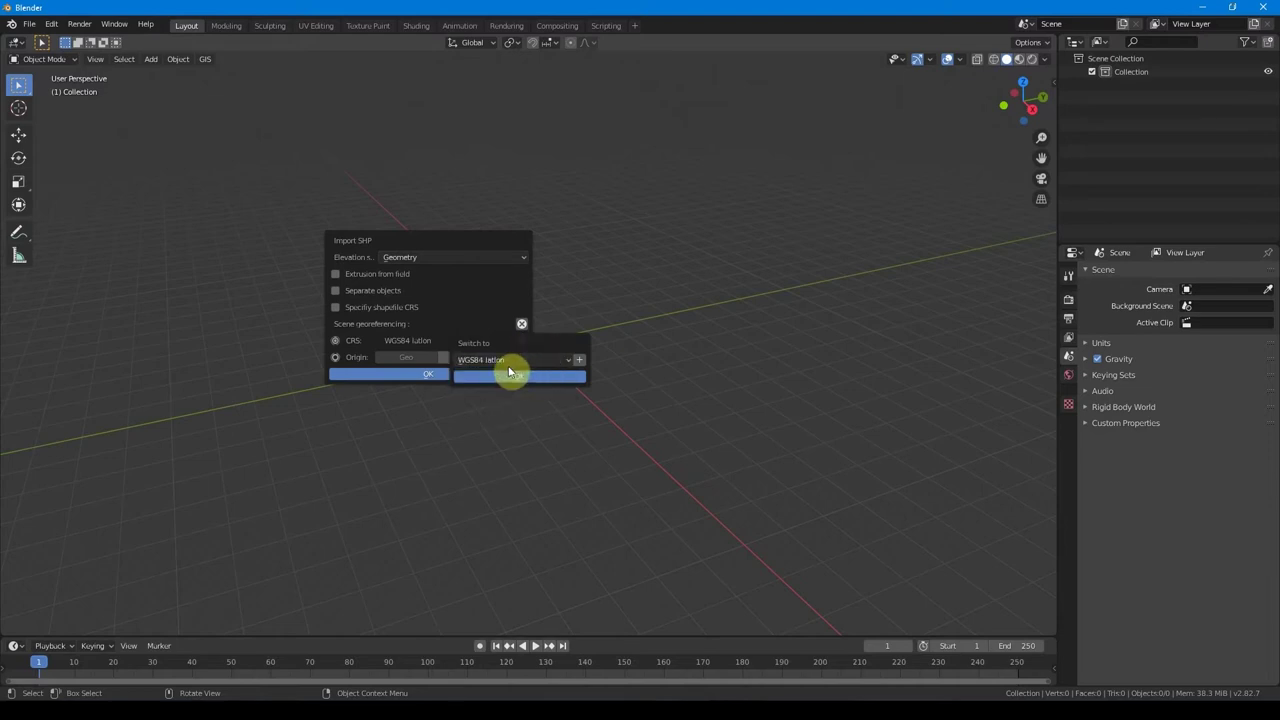
pyautogui.click(580, 362)
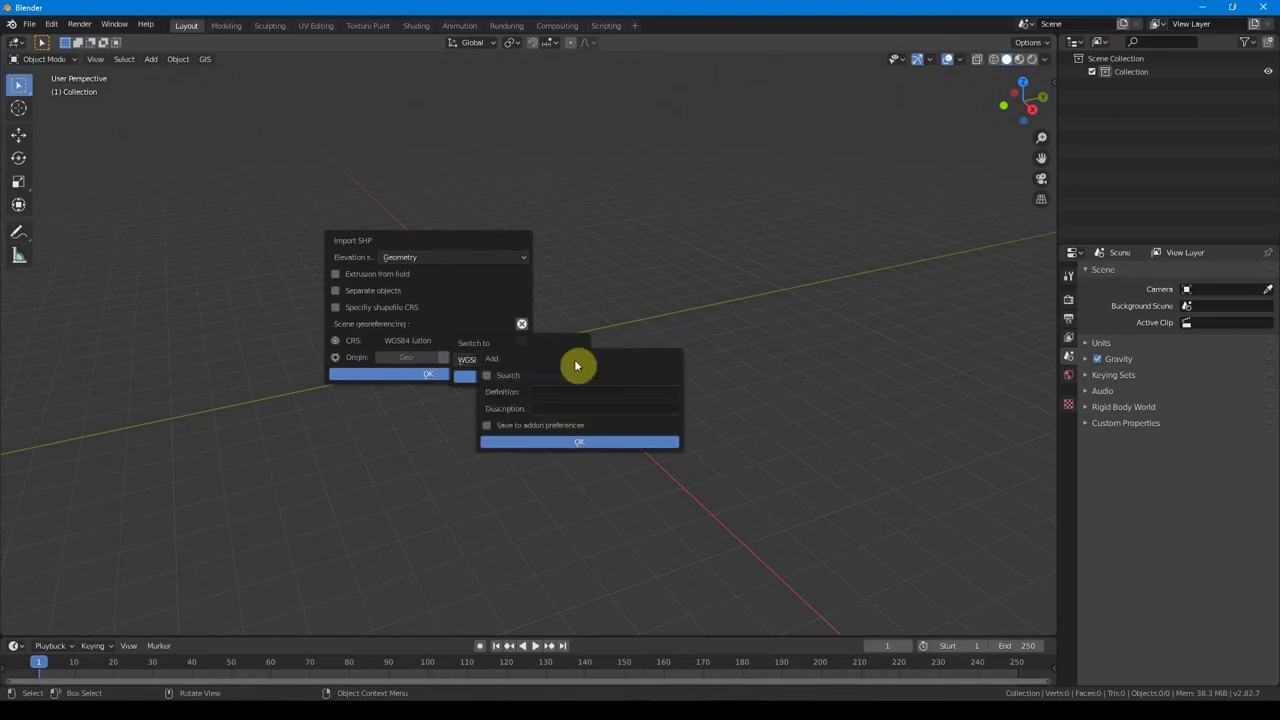
pyautogui.click(489, 375)
pyautogui.click(545, 392)
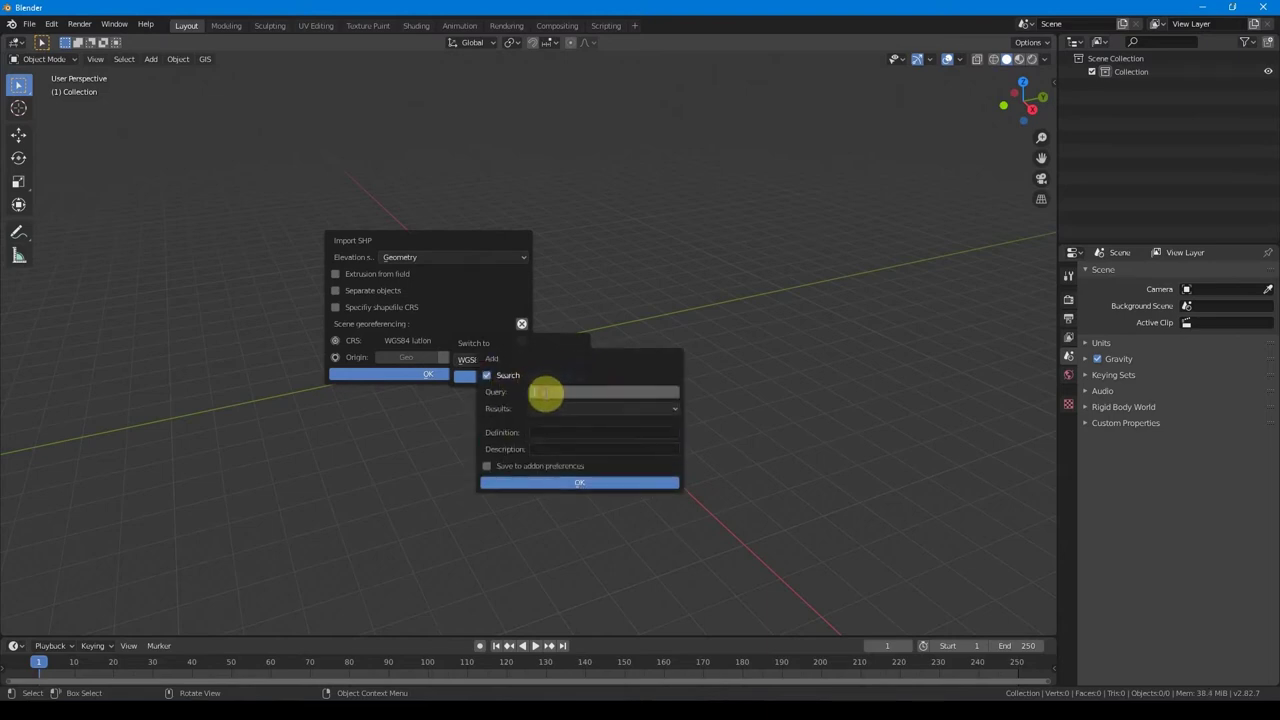
pyautogui.write('lambert')
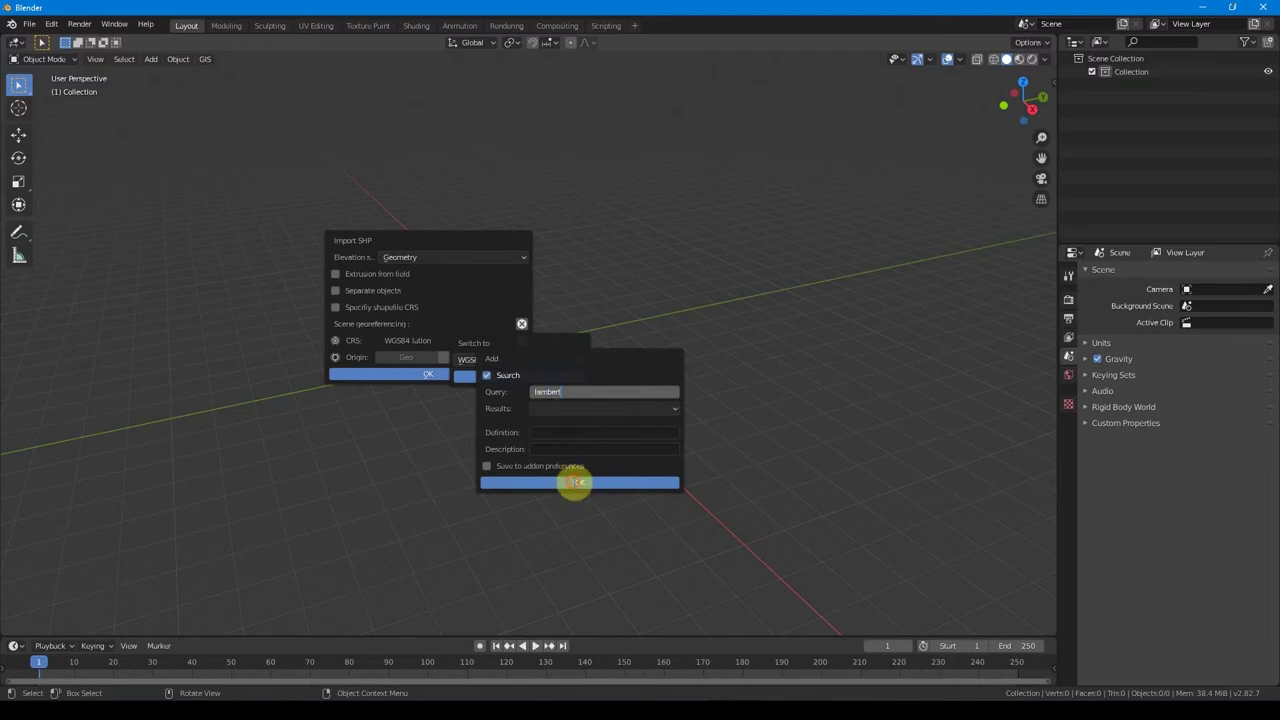
pyautogui.click(580, 483)
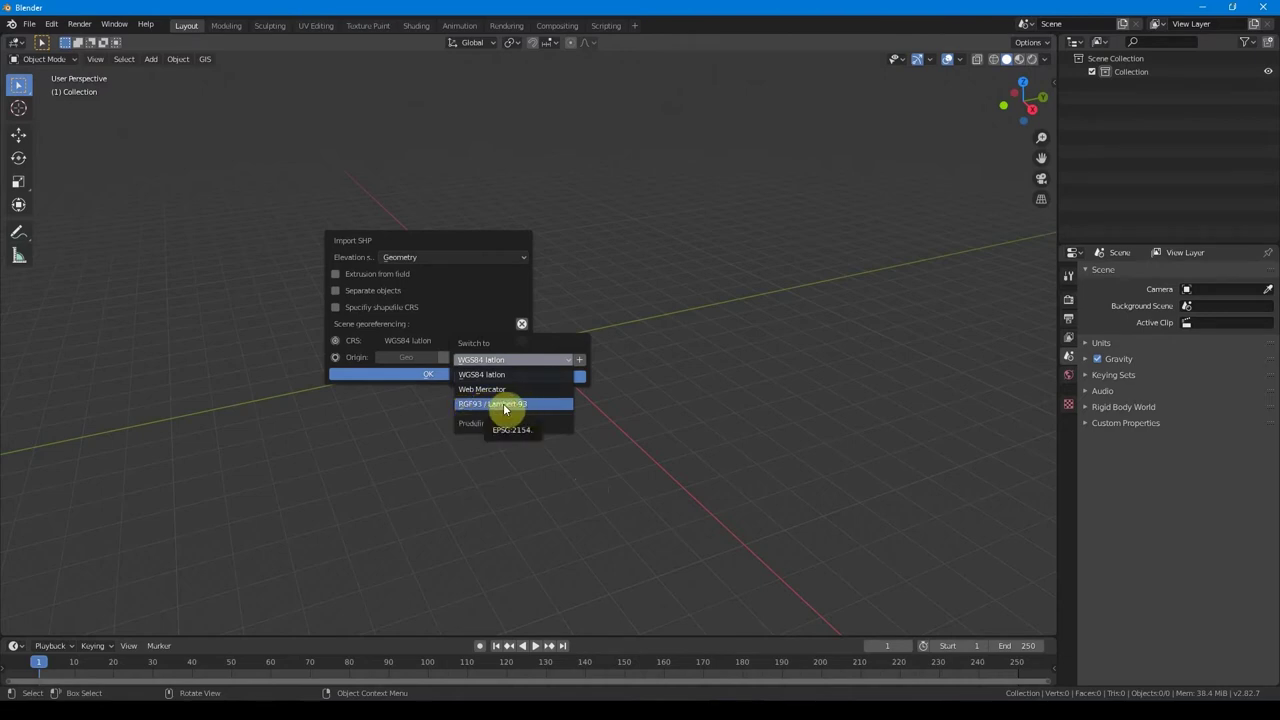
# Step: Switch the scene CRS to RGF93 / Lambert-93 and import the 1METRE shapefile with geometry elevation
pyautogui.click(505, 405)
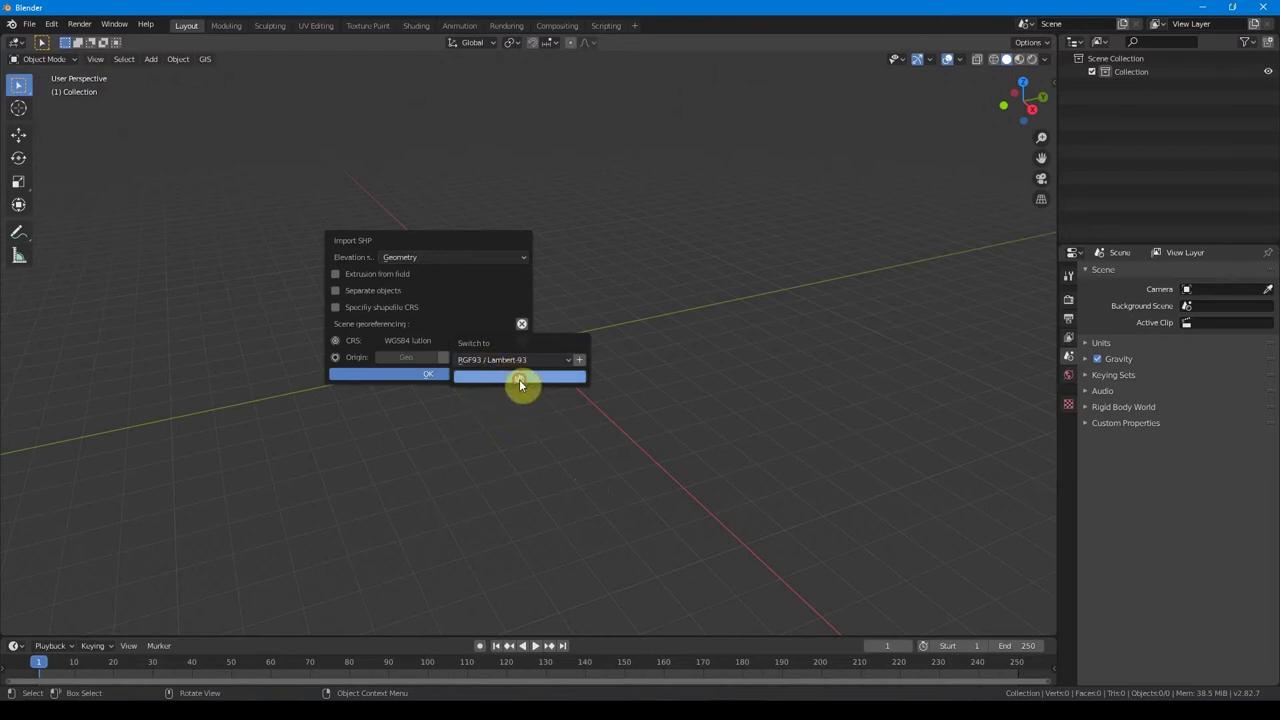
pyautogui.click(519, 379)
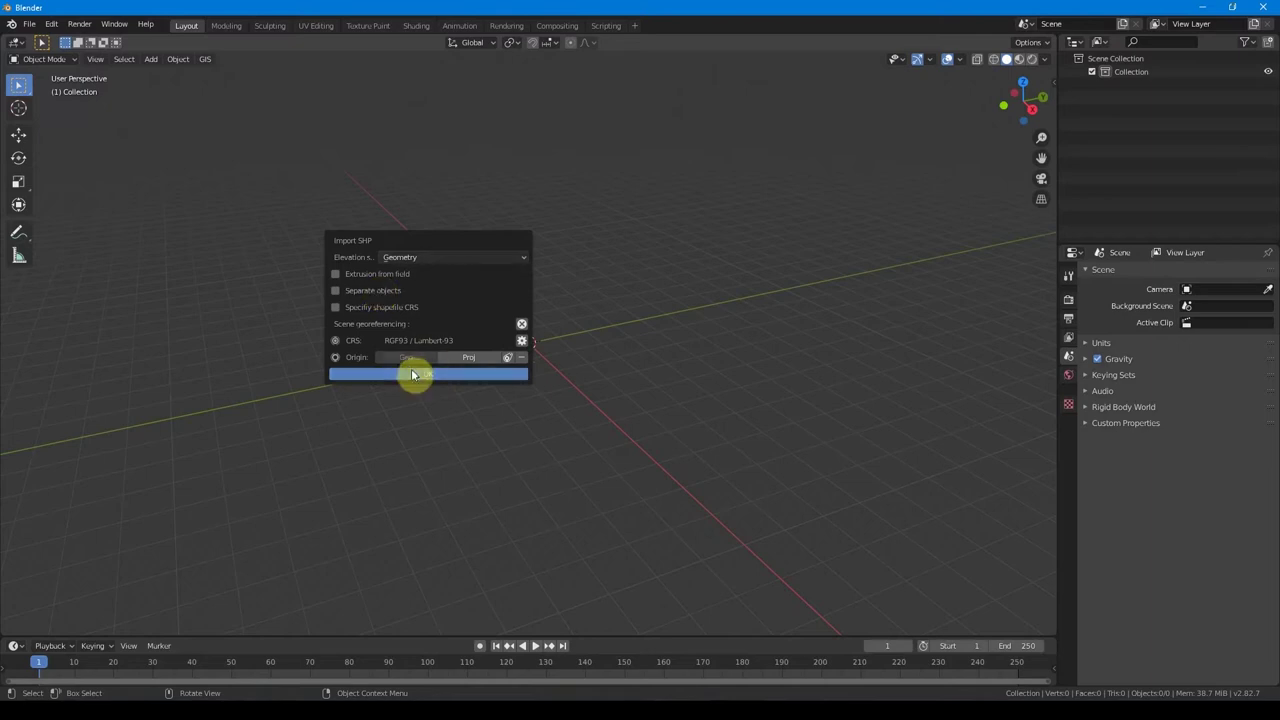
pyautogui.click(424, 374)
pyautogui.moveTo(462, 383); pyautogui.dragTo(591, 446, button='middle')
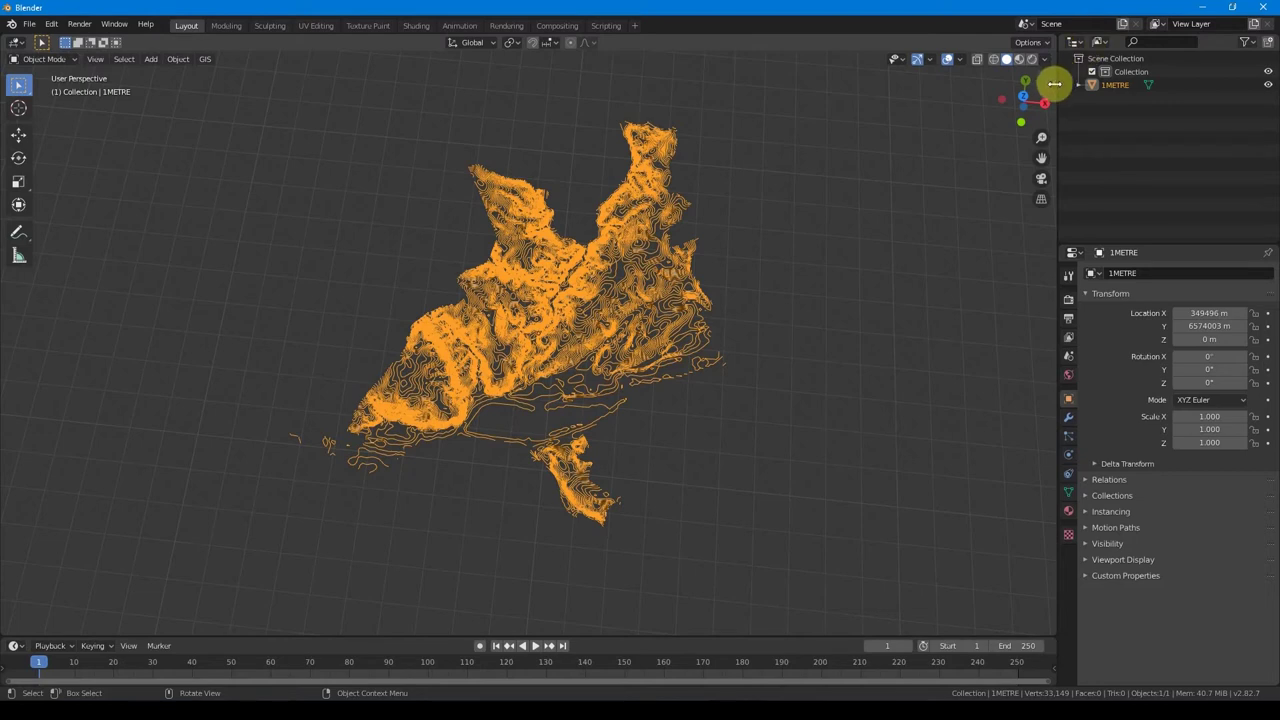
# Step: Show the transform values of the 1METRE contours and examine the object's location, dimensions and shape
pyautogui.press('n')
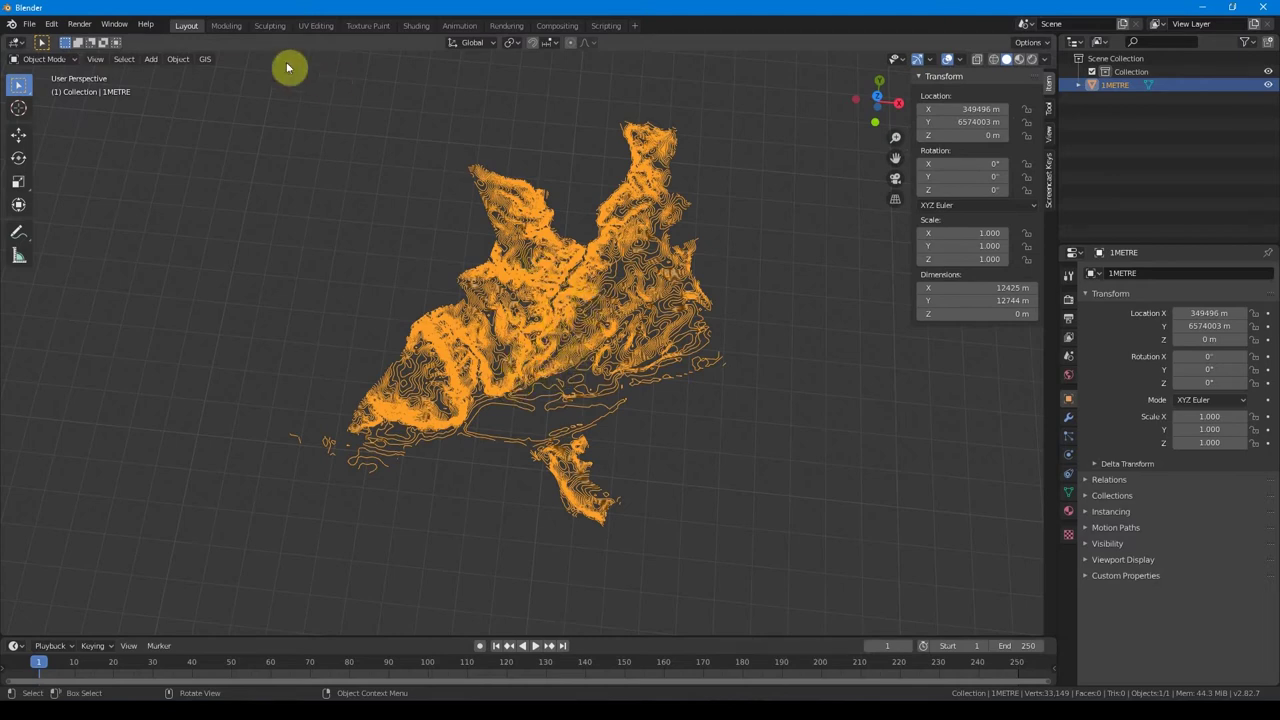
pyautogui.click(205, 59)
pyautogui.moveTo(225, 124)
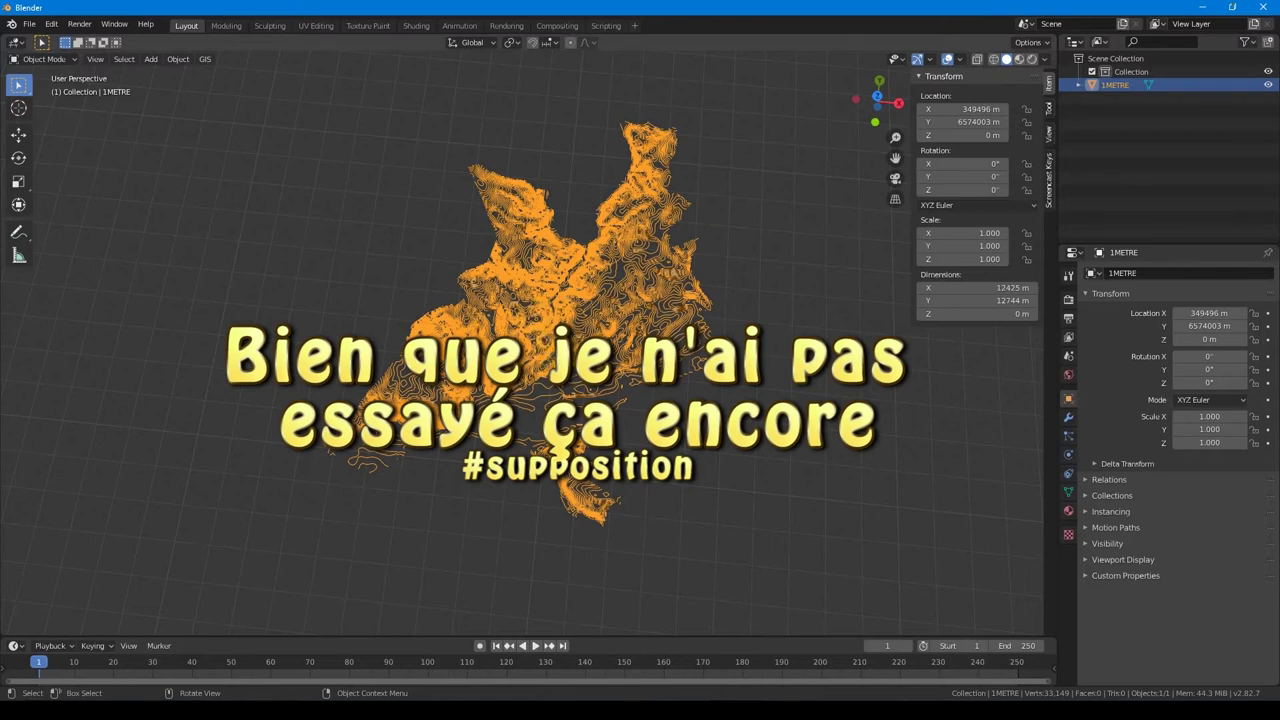
pyautogui.moveTo(555, 366); pyautogui.dragTo(503, 366, button='middle')
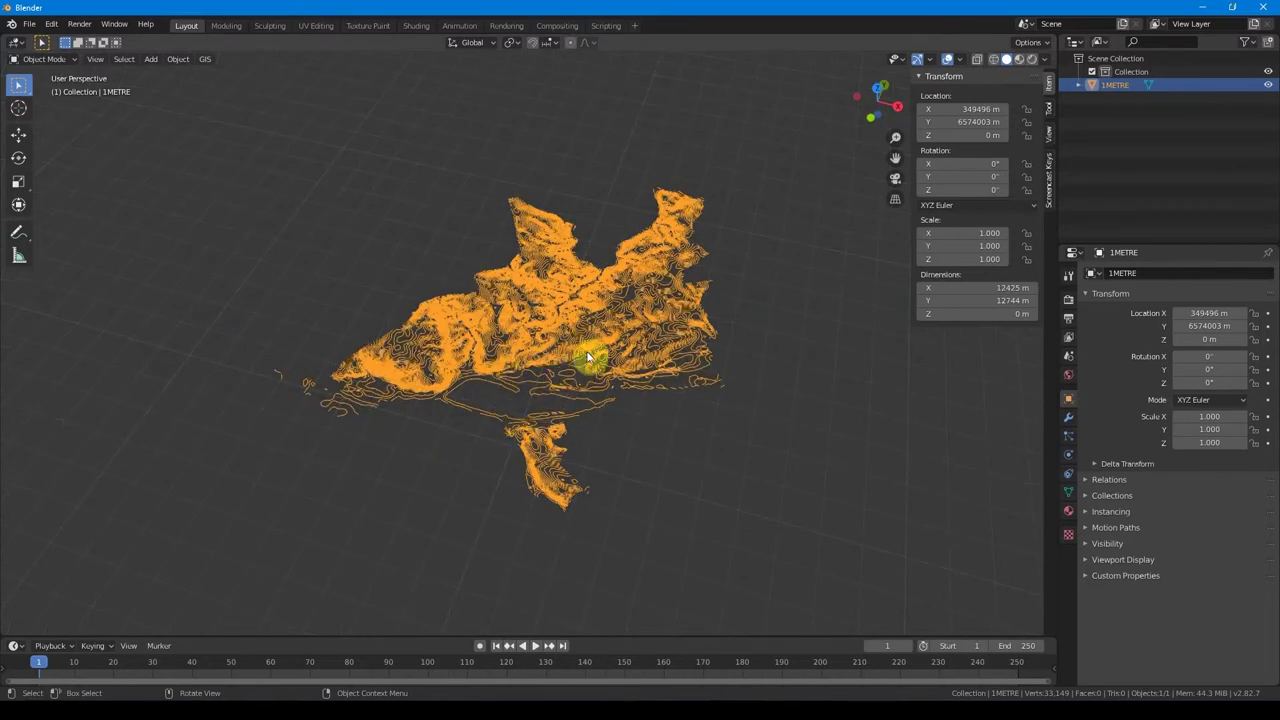
pyautogui.moveTo(591, 357); pyautogui.dragTo(569, 294, button='middle')
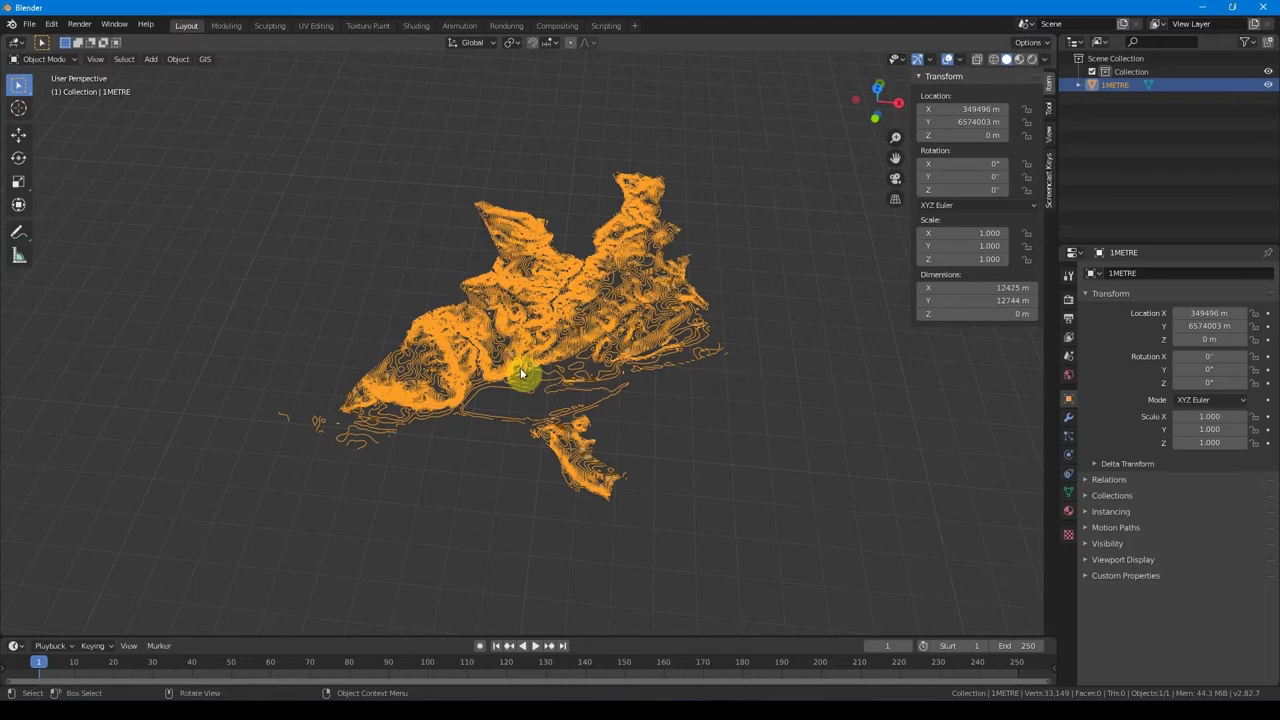
# Step: Move the 1METRE contours to the scene origin by setting their X and Y location to 0 m
pyautogui.moveTo(978, 110)
pyautogui.mouseDown()
pyautogui.moveTo(971, 129)
pyautogui.moveTo(975, 107)
pyautogui.mouseUp()
pyautogui.write('0')
pyautogui.press('Return')
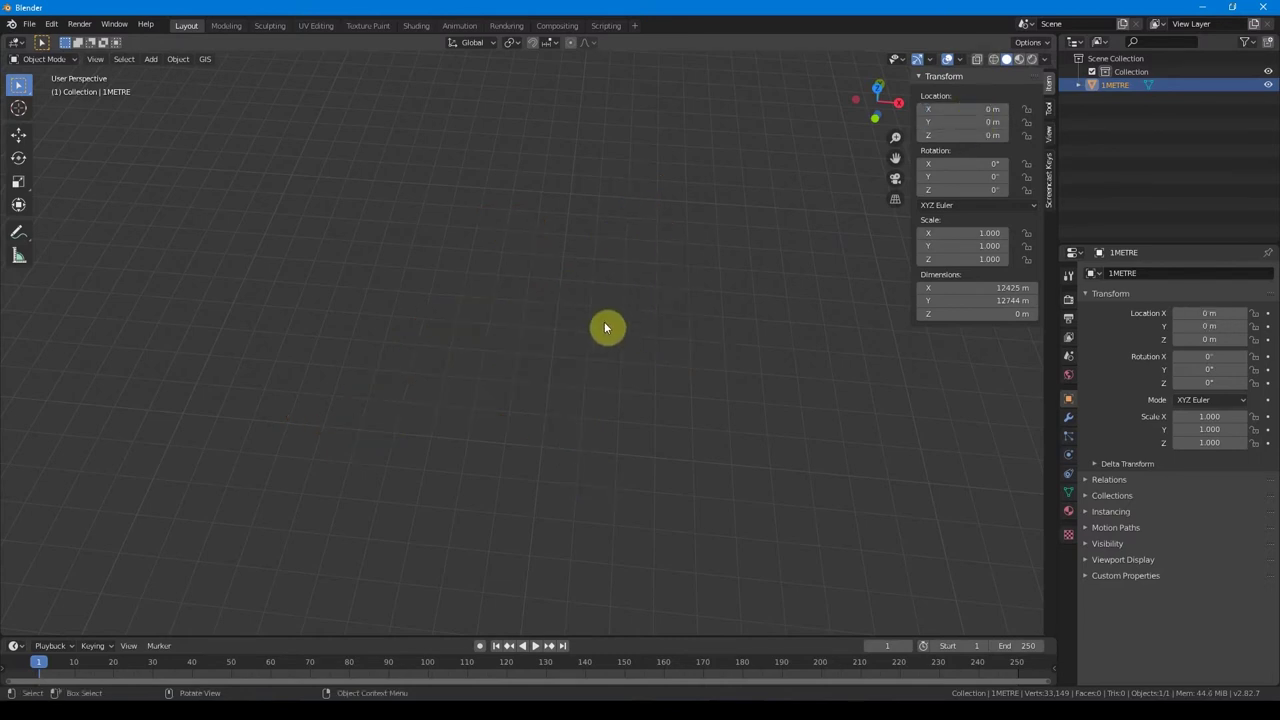
pyautogui.press('KP_Decimal')
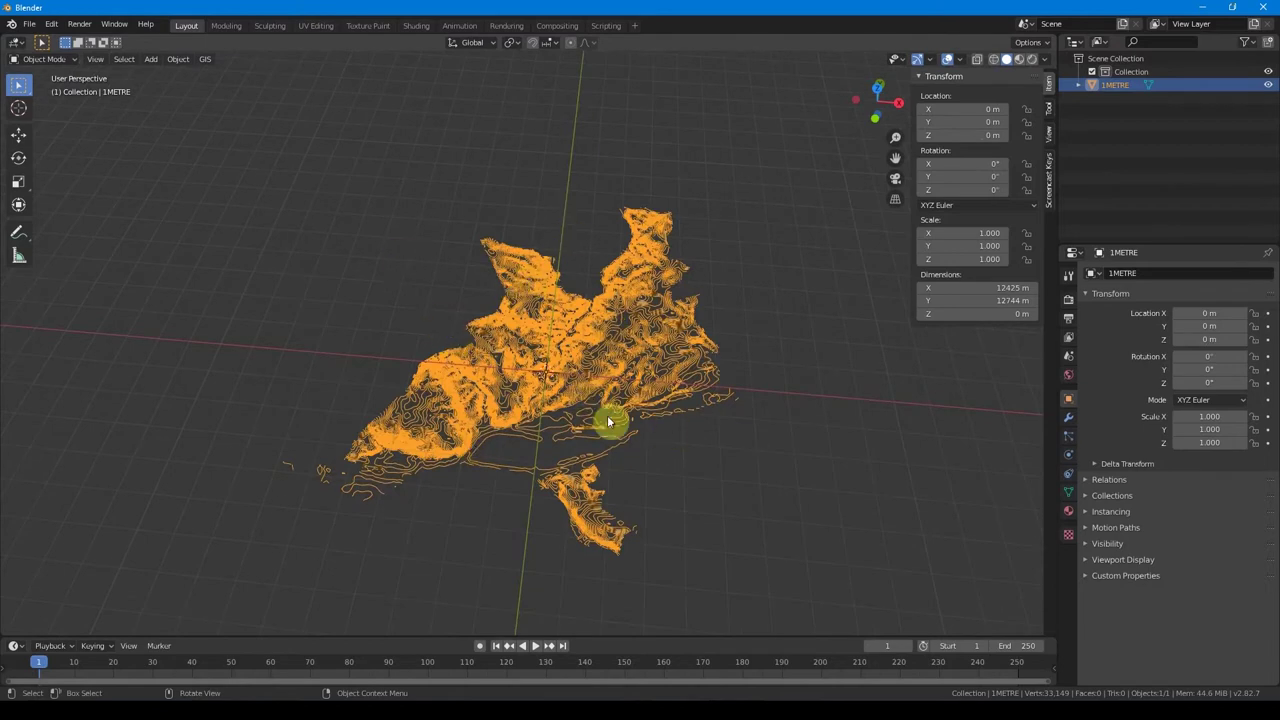
pyautogui.moveTo(548, 386); pyautogui.dragTo(486, 414, button='middle')
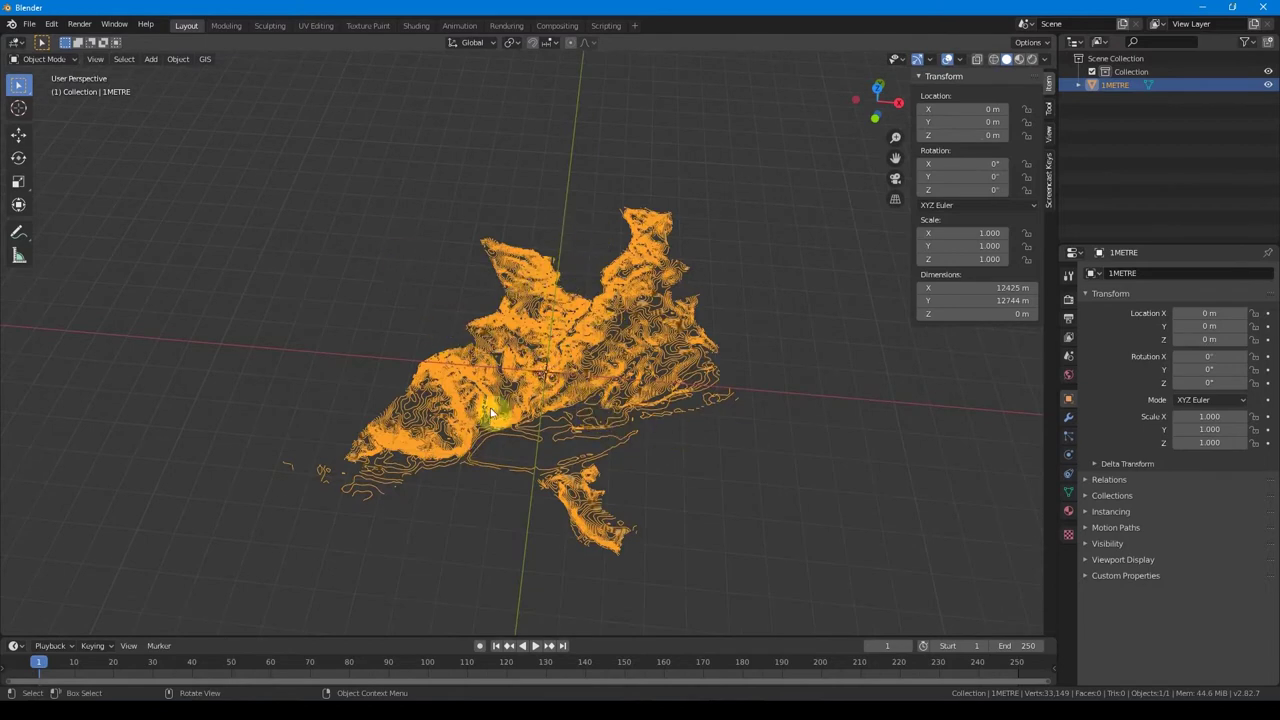
pyautogui.moveTo(603, 406); pyautogui.dragTo(586, 372, button='middle')
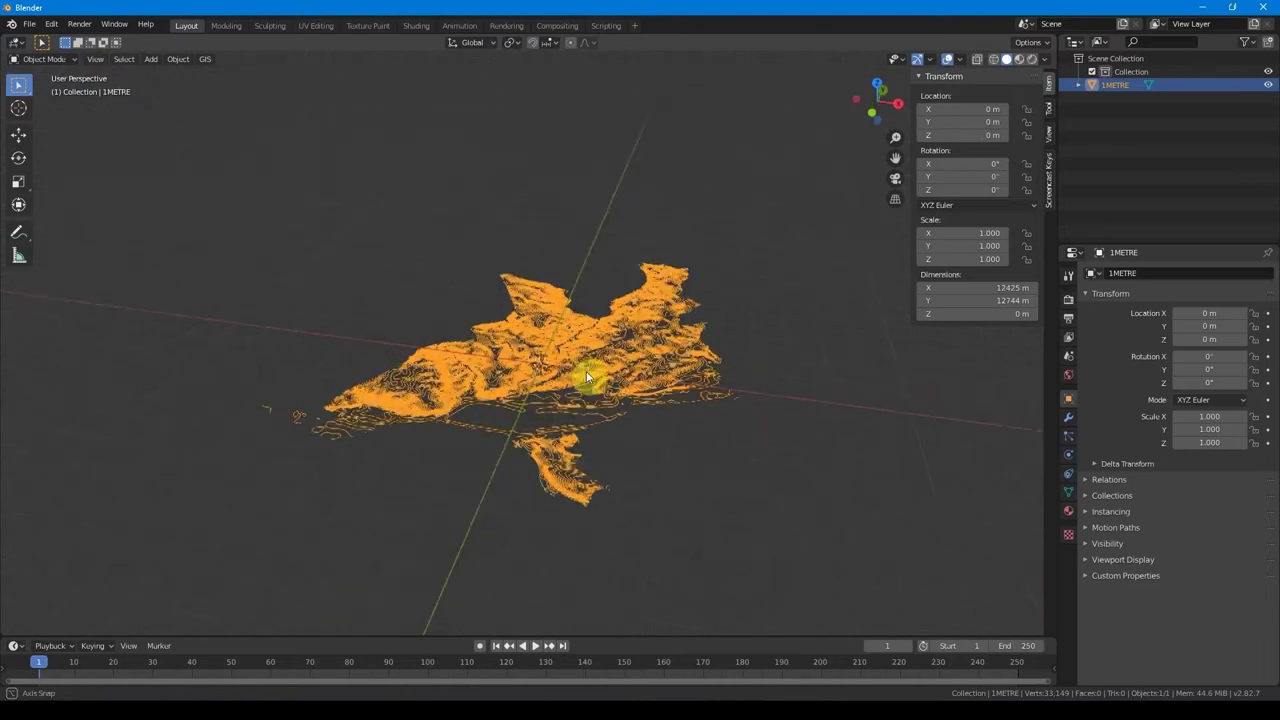
# Step: Delete the contours, then re-import 1METRE.shp with the scene georeferencing cleared and the CRS set to RGF93 / Lambert-93
pyautogui.press('Delete')
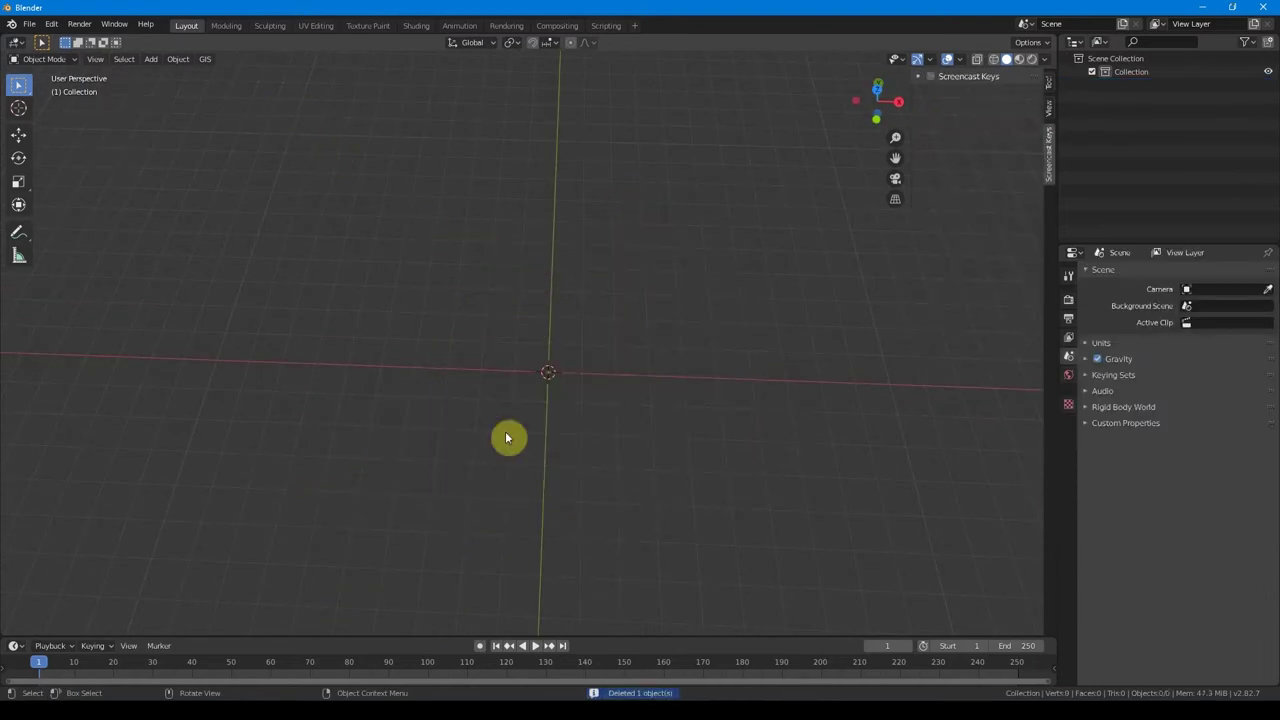
pyautogui.click(204, 60)
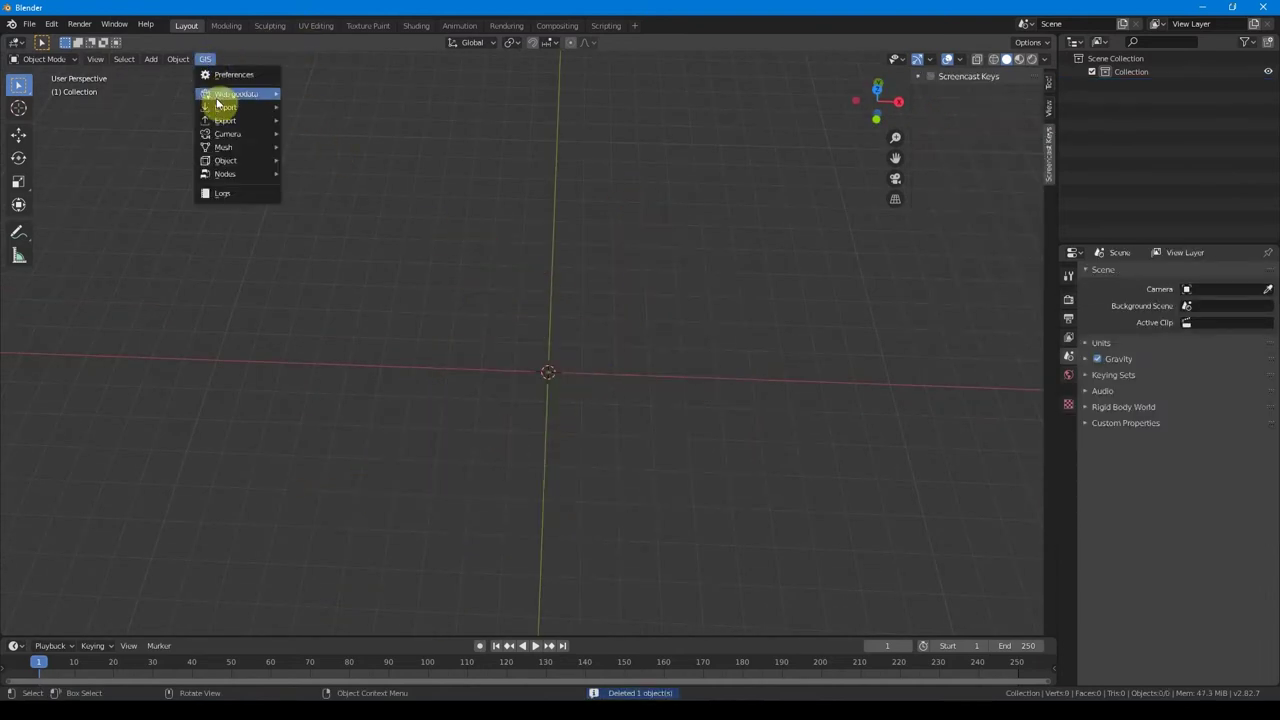
pyautogui.click(323, 109)
pyautogui.doubleClick(523, 251)
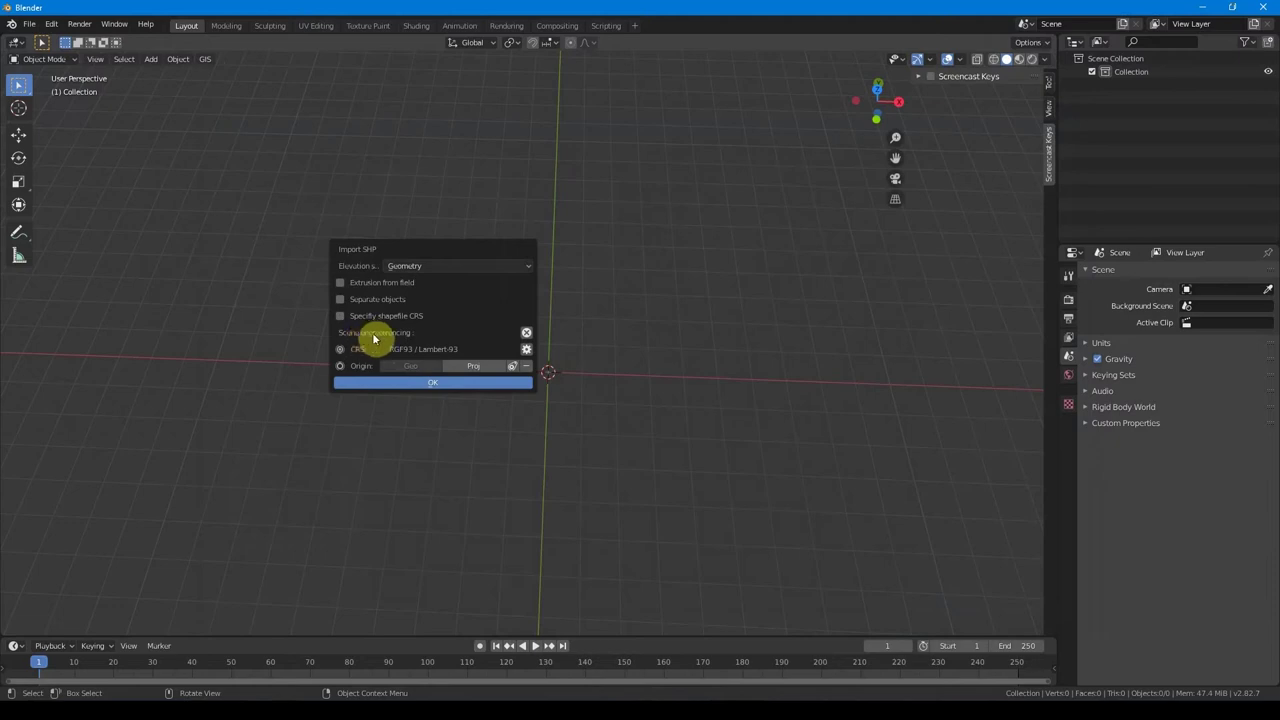
pyautogui.click(523, 336)
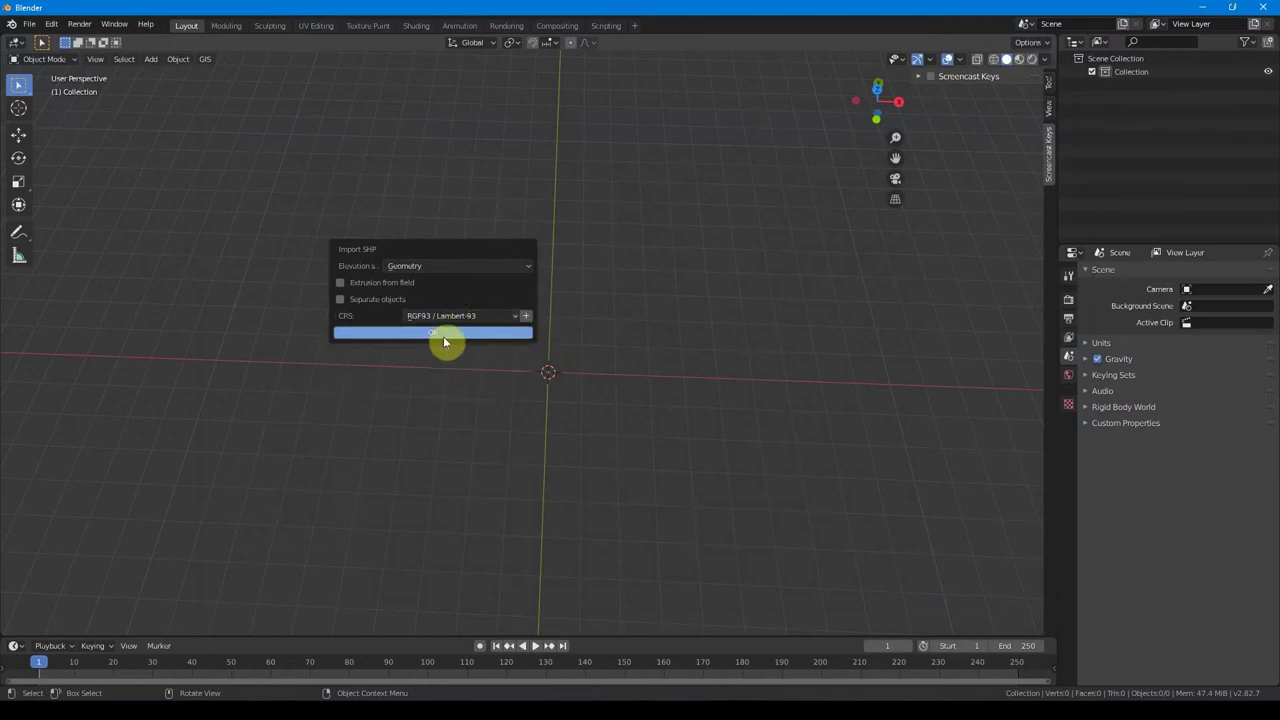
pyautogui.click(443, 336)
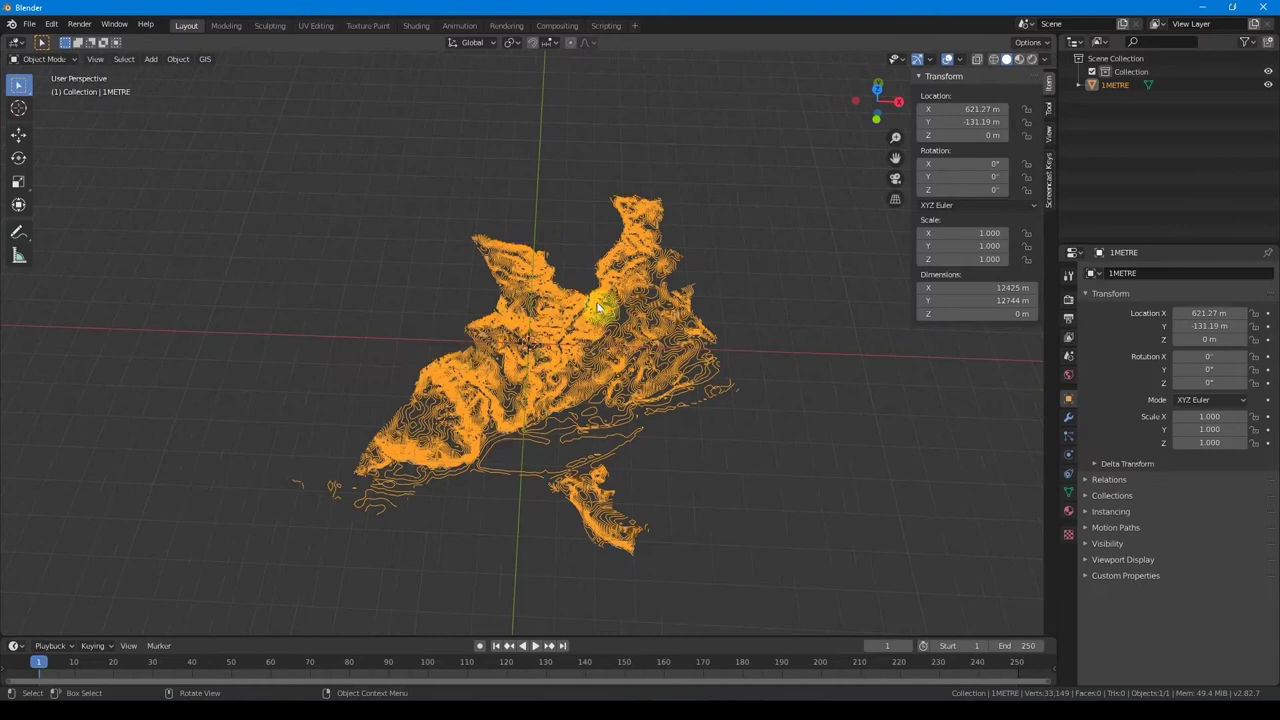
pyautogui.moveTo(528, 400); pyautogui.dragTo(560, 392, button='middle')
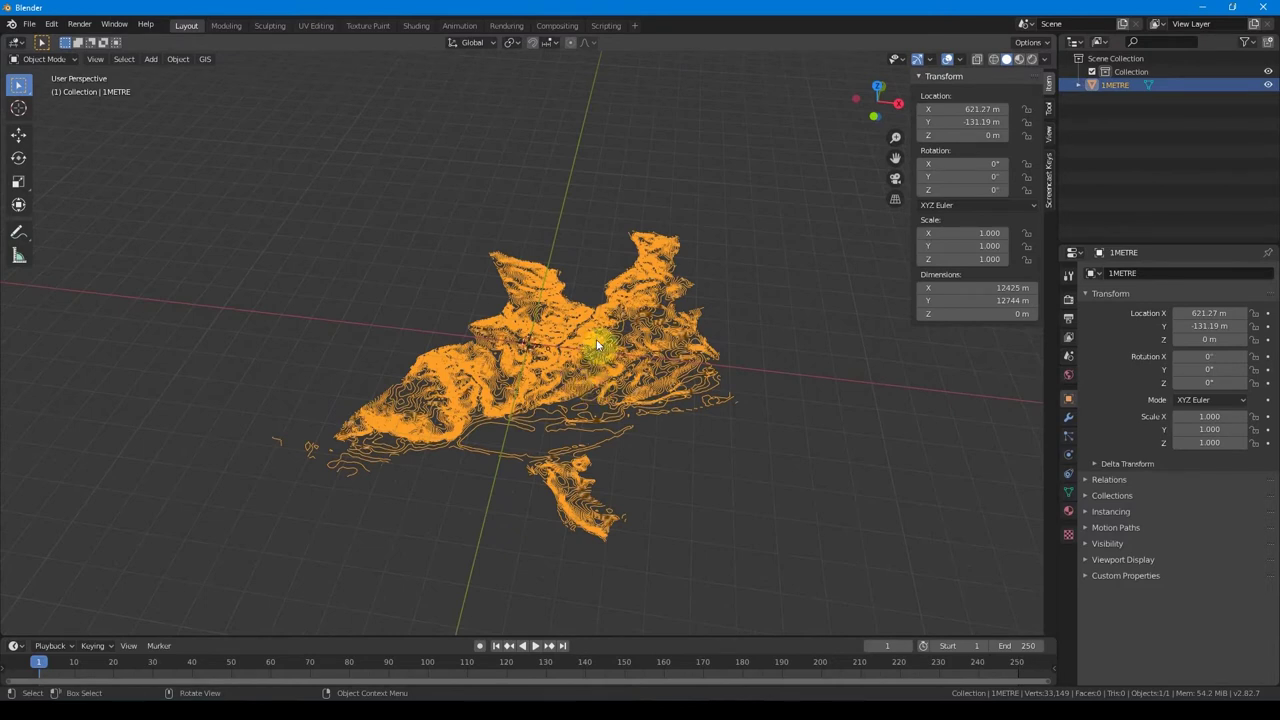
# Step: Delete the contours and import 1METRE.shp once more, replacing the default WGS84 latlon CRS in the import settings
pyautogui.press('Delete')
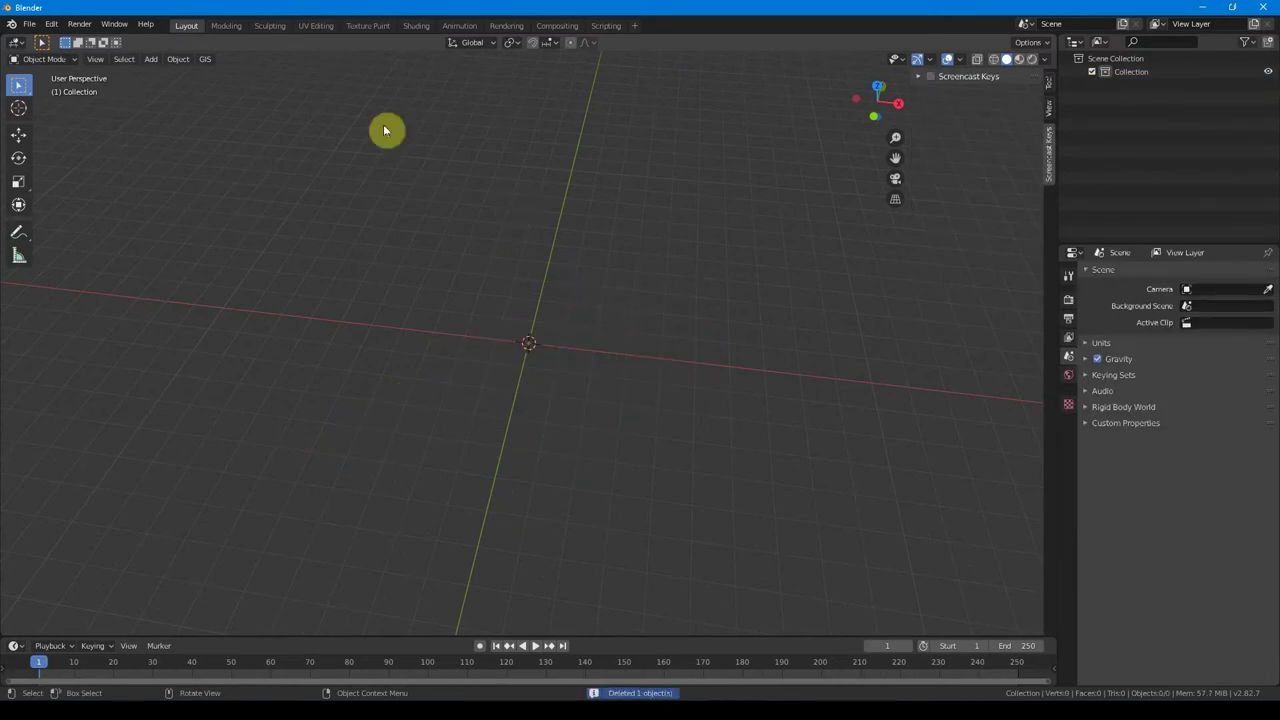
pyautogui.click(205, 60)
pyautogui.moveTo(223, 106)
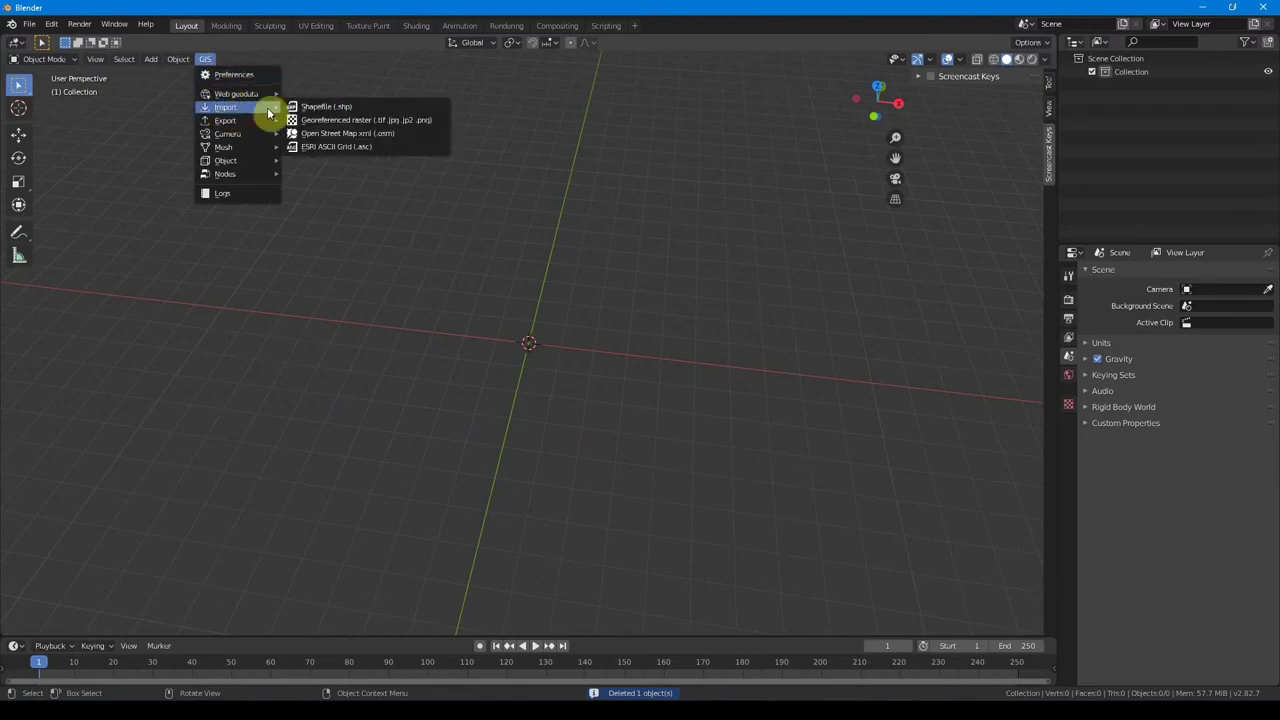
pyautogui.click(329, 108)
pyautogui.doubleClick(457, 251)
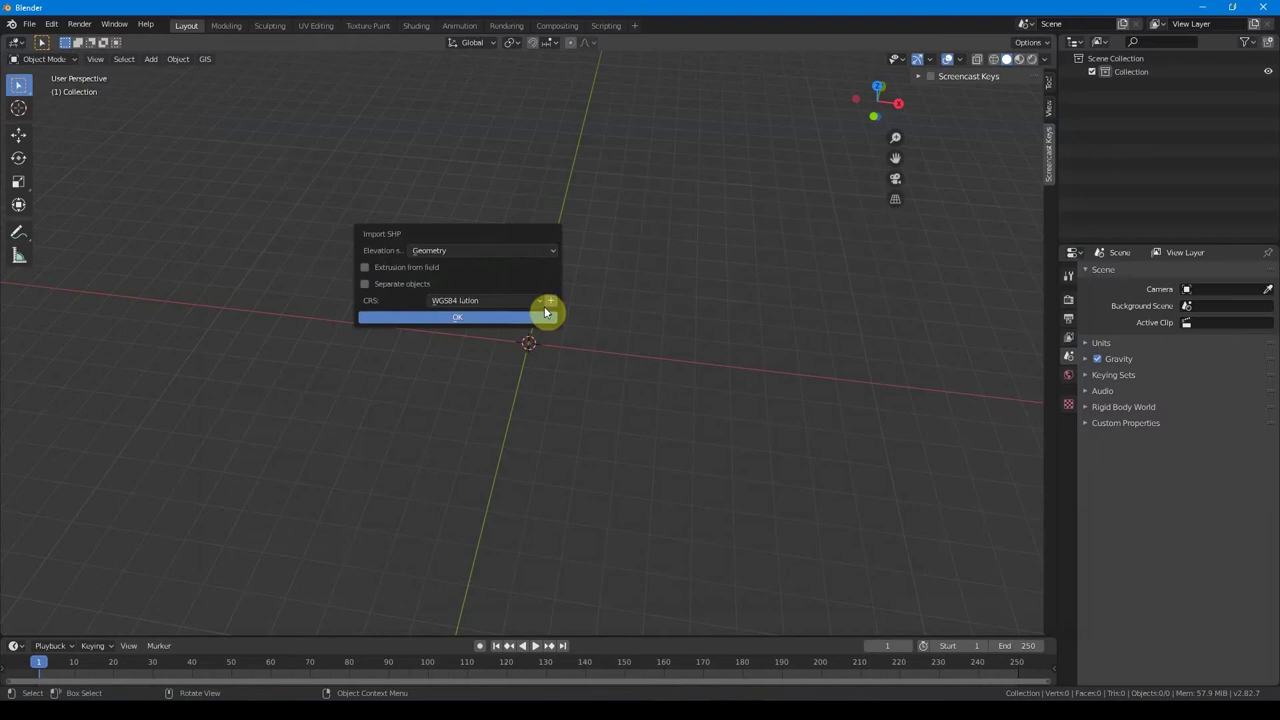
pyautogui.click(480, 300)
pyautogui.click(464, 331)
pyautogui.click(490, 317)
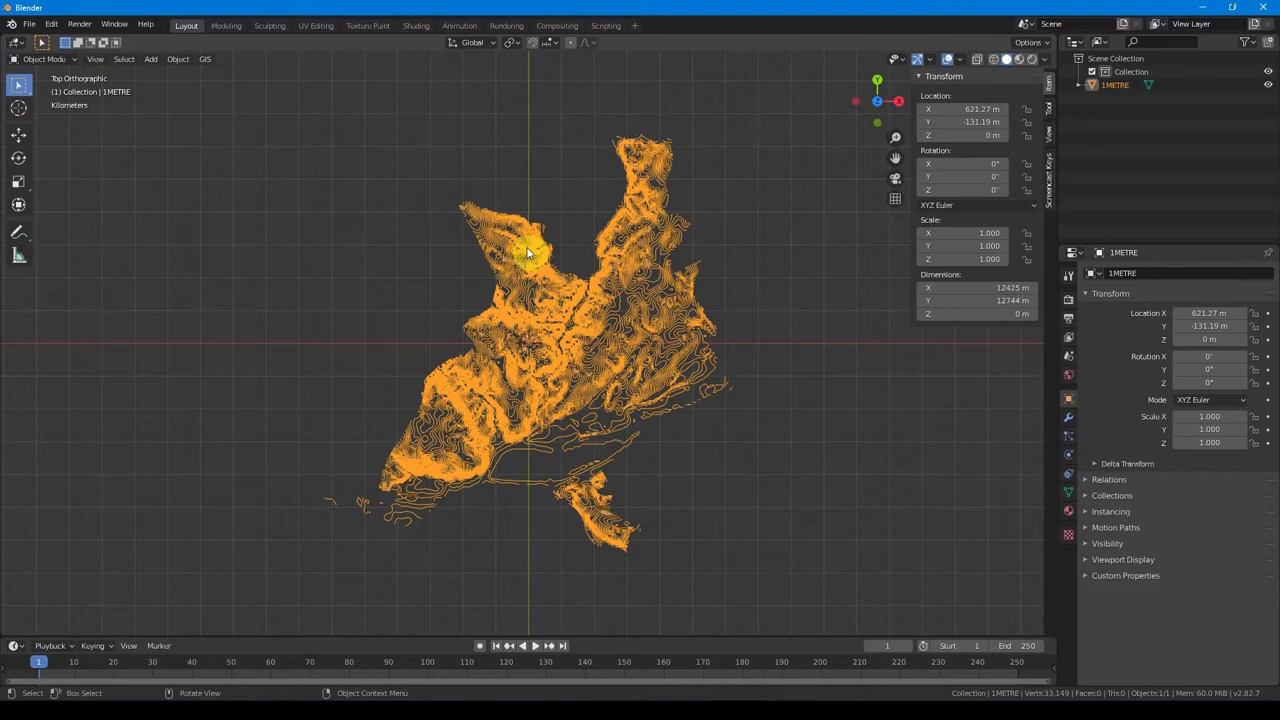
# Step: Switch to QGIS, hide the OpenStreetMap base map and set the project CRS to WGS 84 (EPSG:4326)
pyautogui.hotkey('alt', 'Tab')
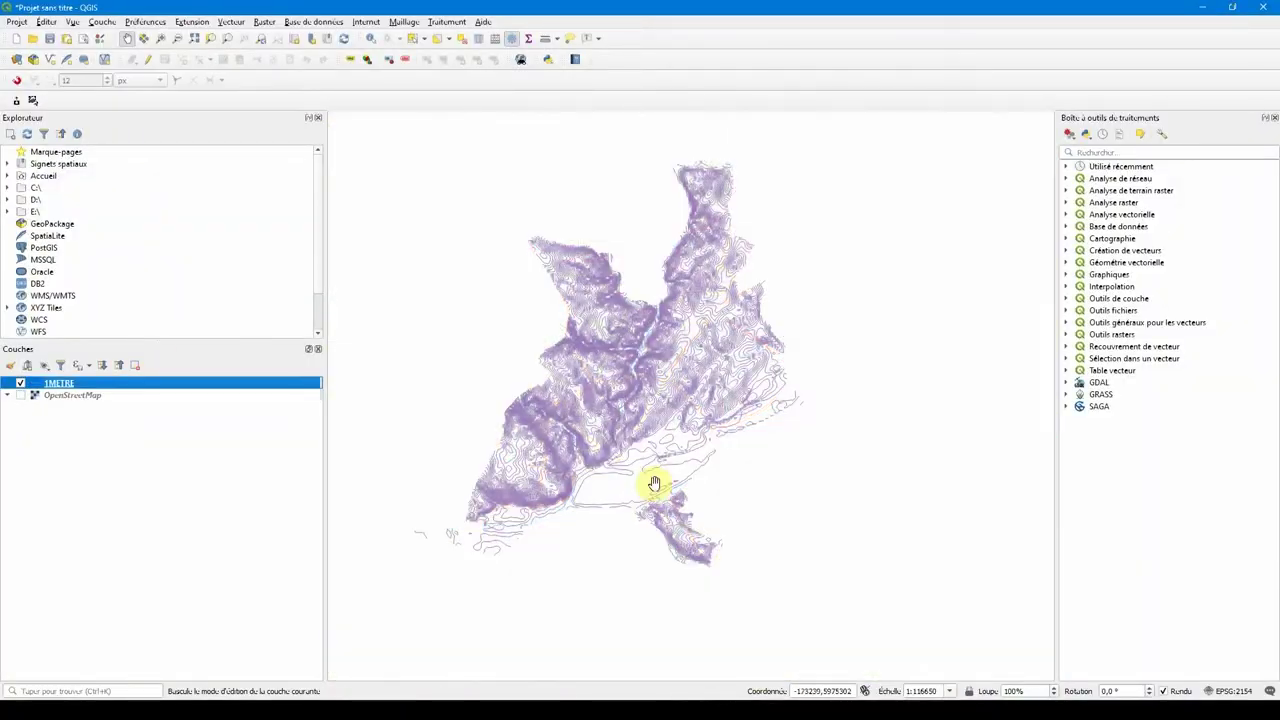
pyautogui.click(20, 395)
pyautogui.click(16, 21)
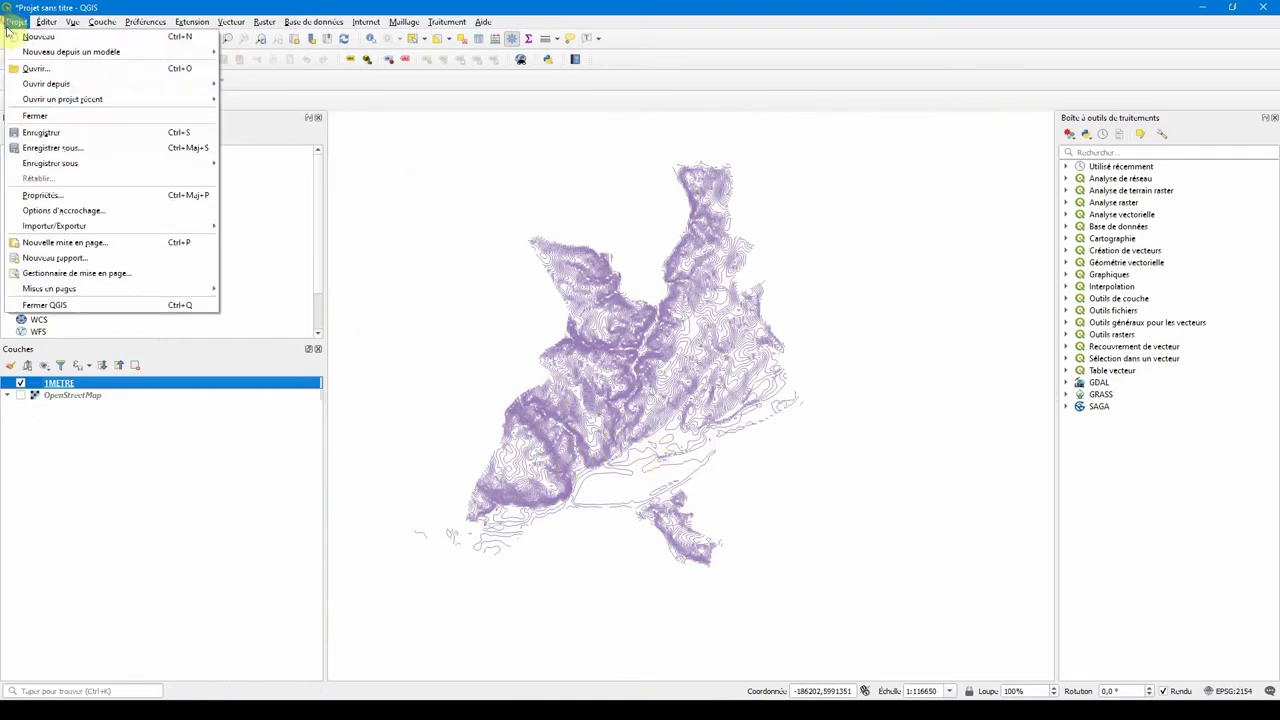
pyautogui.click(48, 196)
pyautogui.click(488, 216)
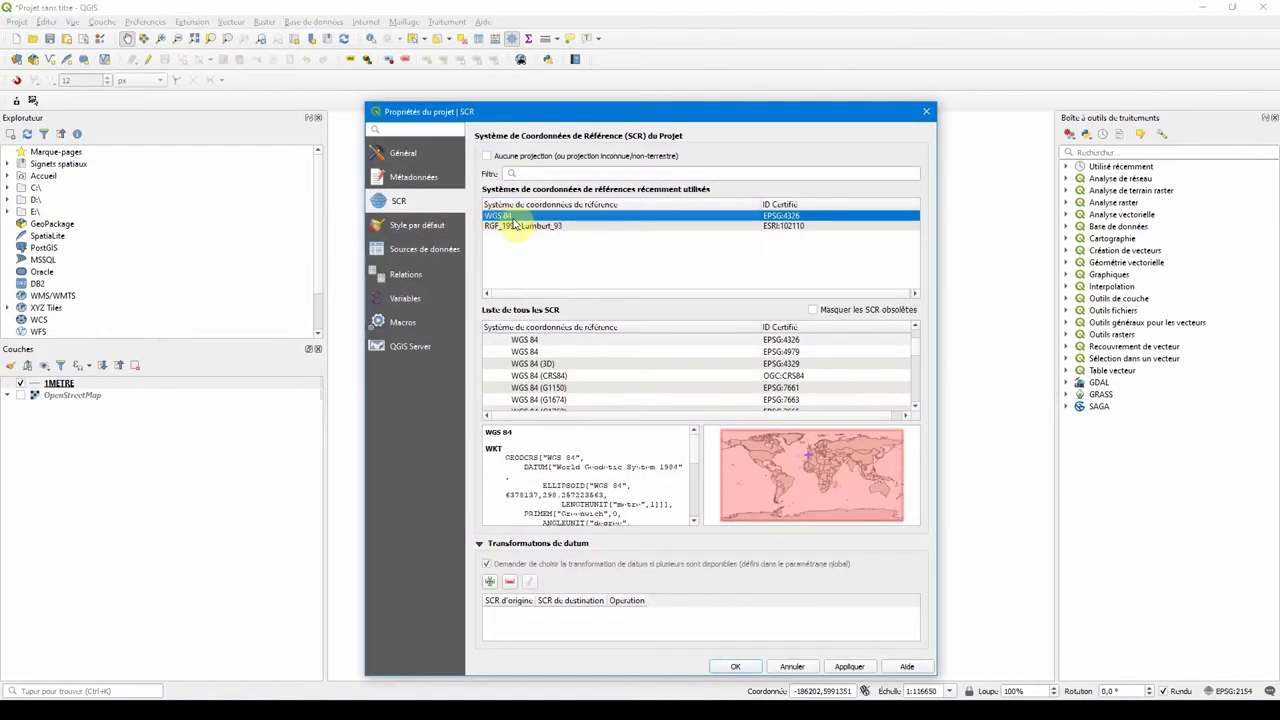
pyautogui.click(735, 666)
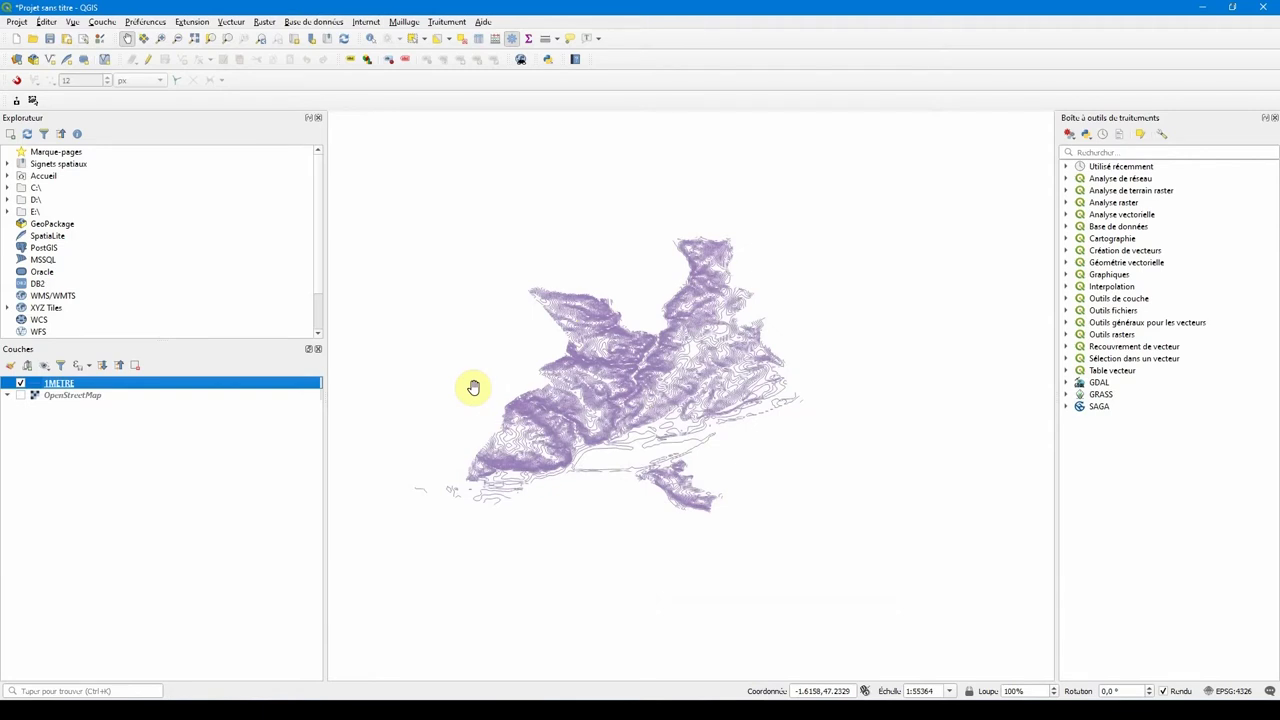
pyautogui.moveTo(647, 375); pyautogui.dragTo(667, 350)
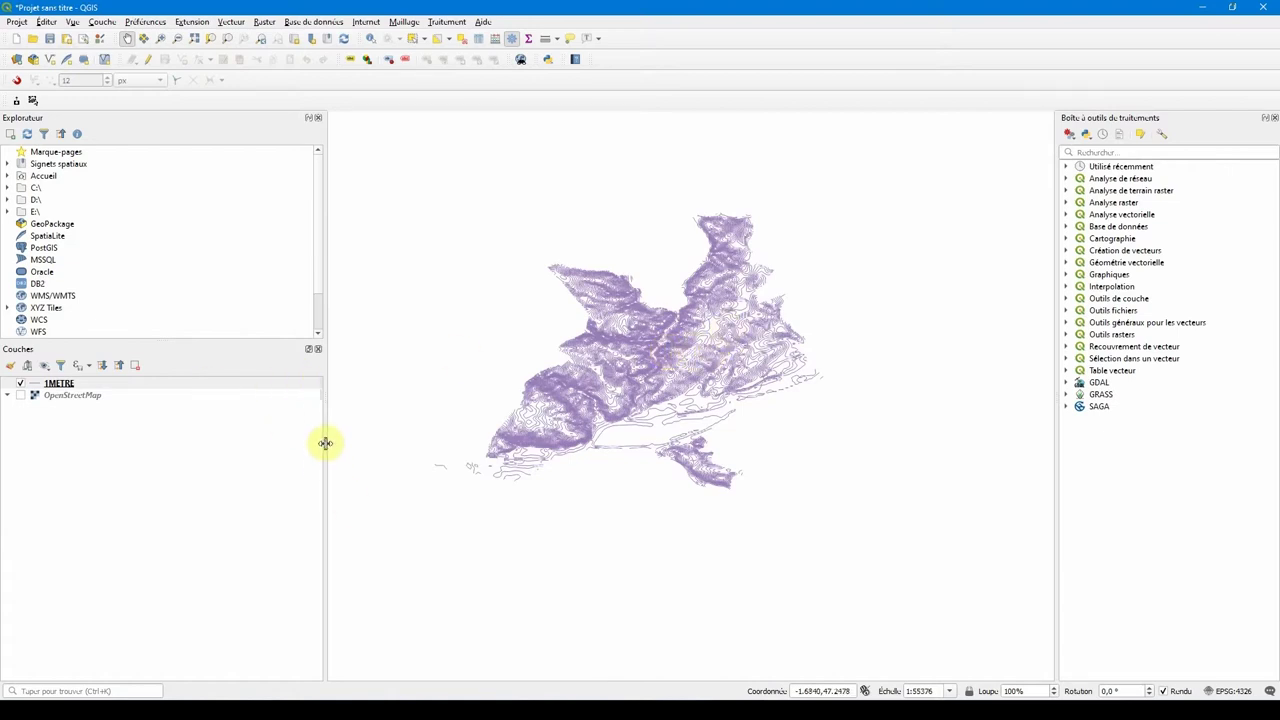
# Step: Start exporting the 1METRE layer as an ESRI Shapefile, naming the file Nantes wgs84 in the IGN TOPO folder
pyautogui.click(66, 384)
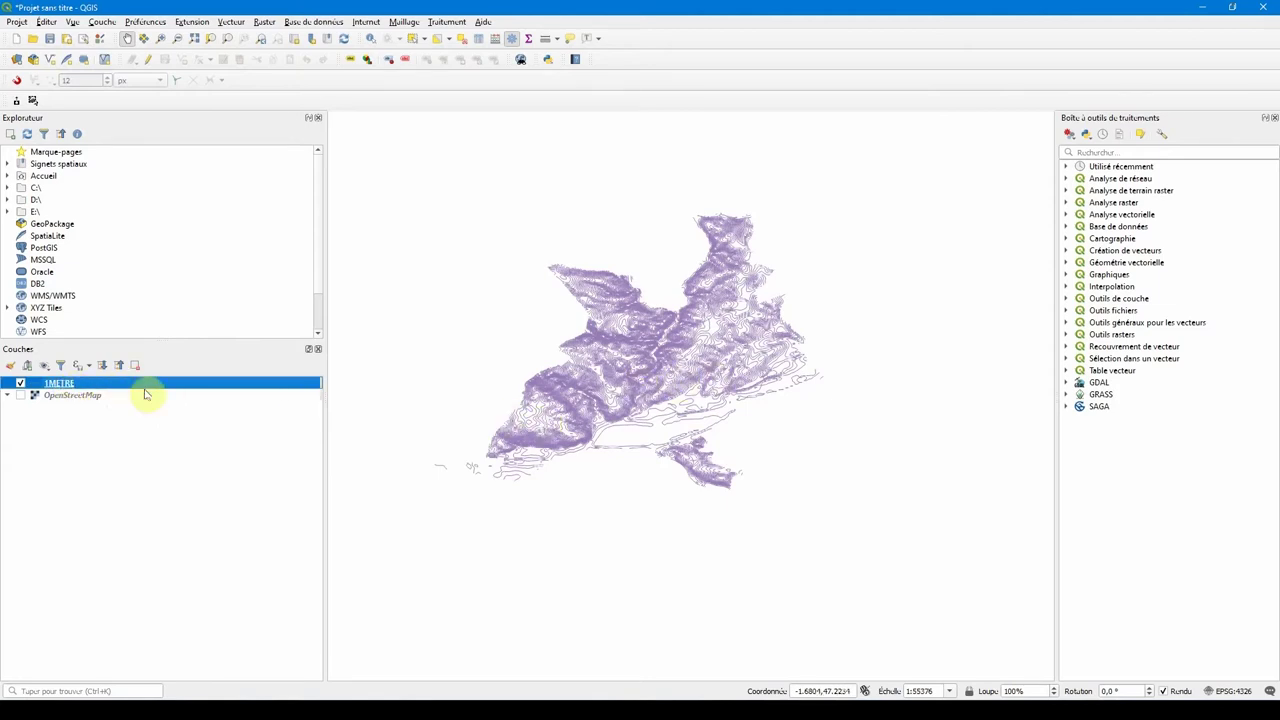
pyautogui.rightClick(59, 385)
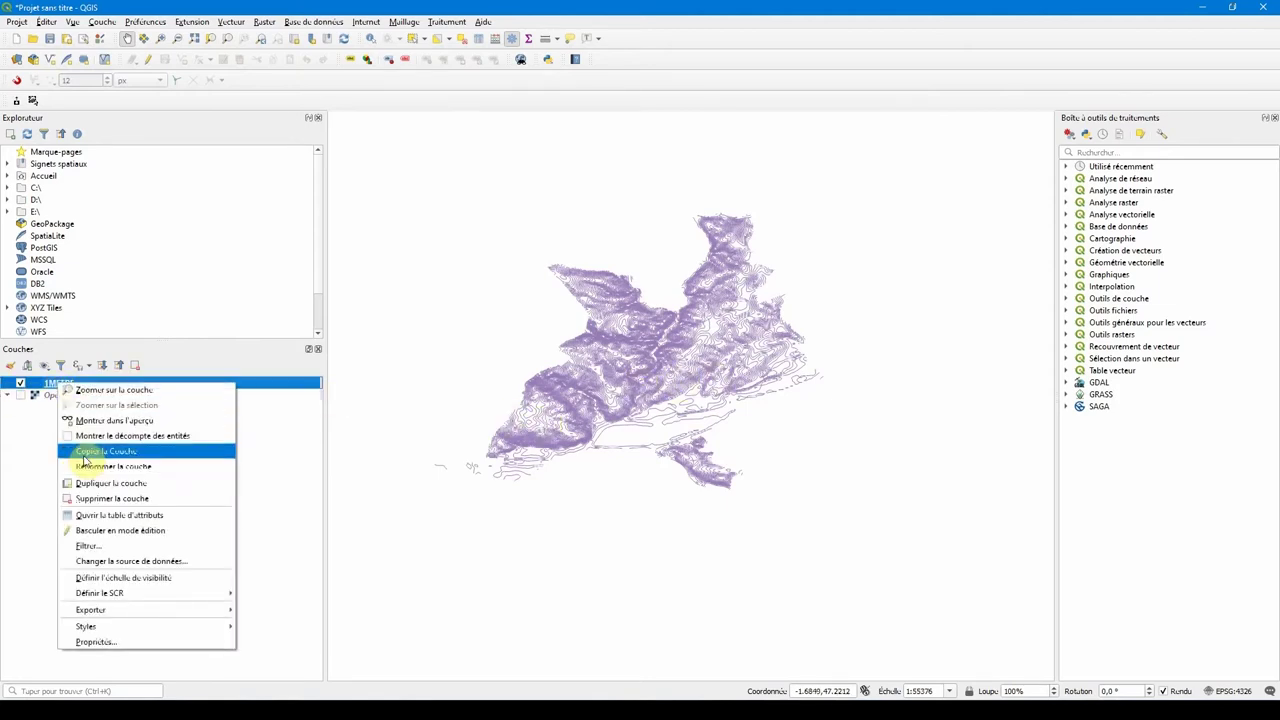
pyautogui.moveTo(120, 610)
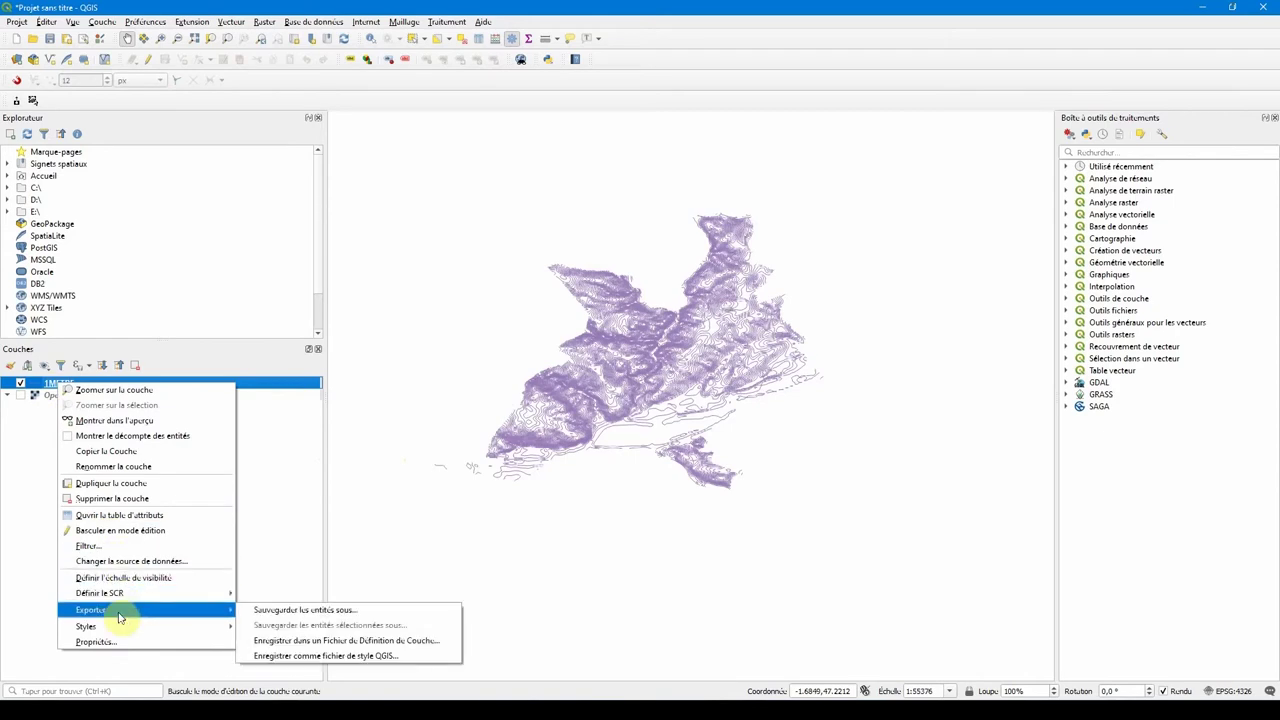
pyautogui.click(295, 611)
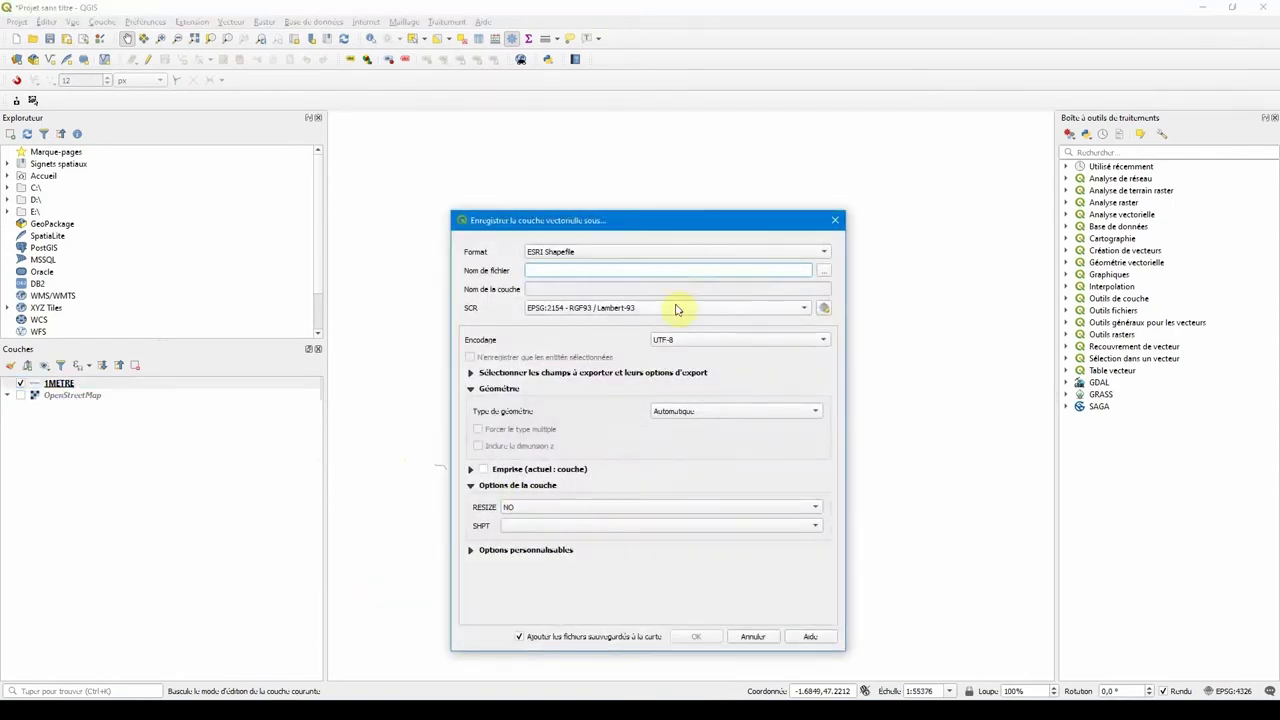
pyautogui.click(823, 270)
pyautogui.click(489, 610)
pyautogui.write('Nantes wgs')
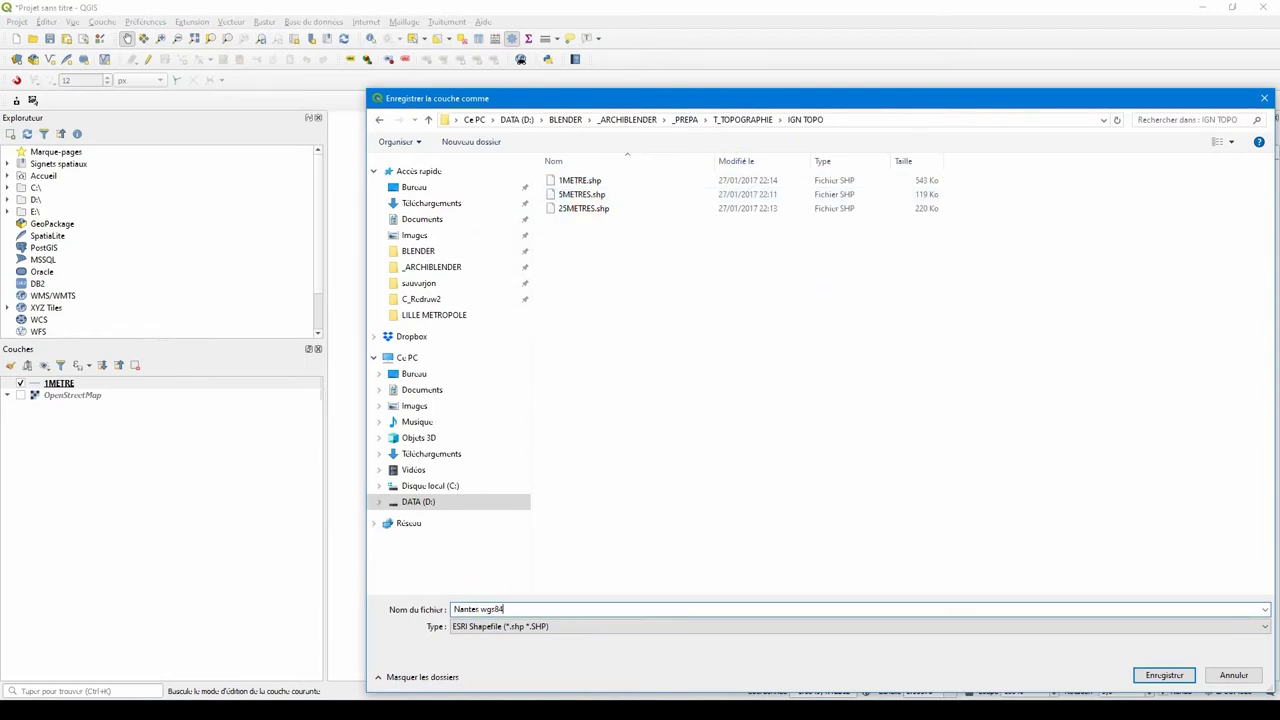
pyautogui.write('84')
pyautogui.press('Return')
# Step: Export the shapefile in the project CRS EPSG:4326 - WGS 84 and hide the original 1METRE layer
pyautogui.click(563, 308)
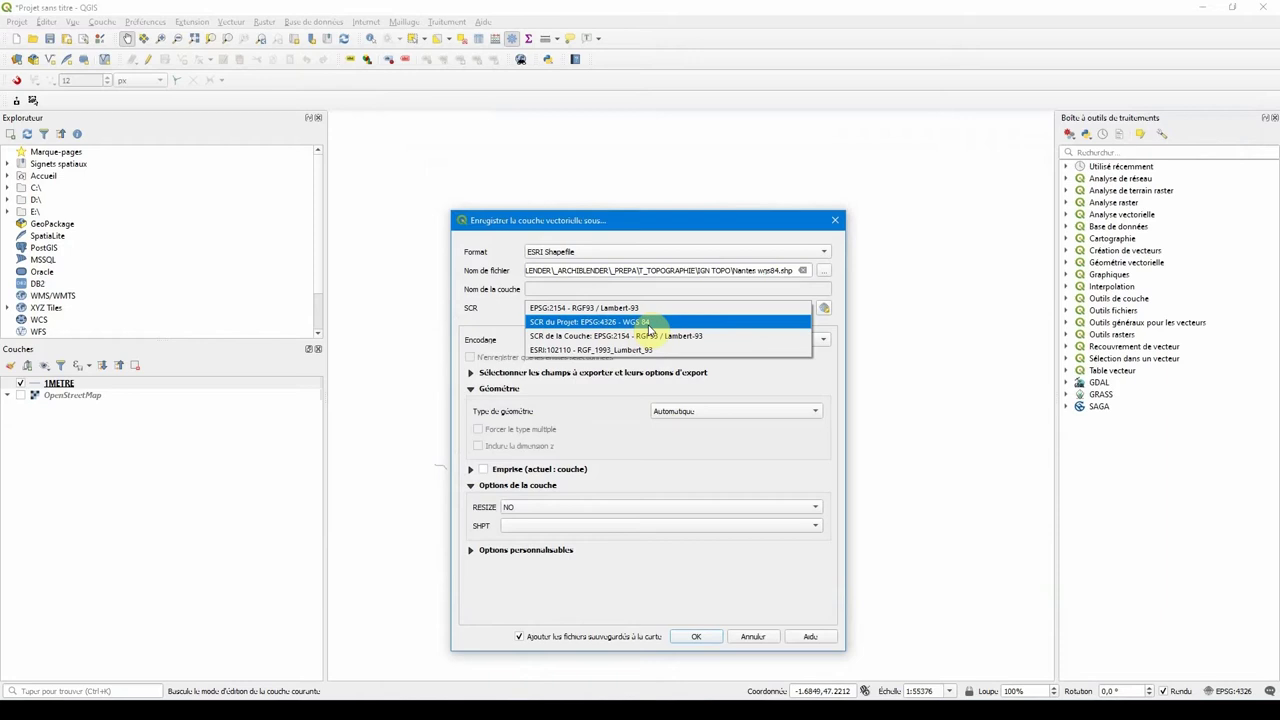
pyautogui.click(614, 323)
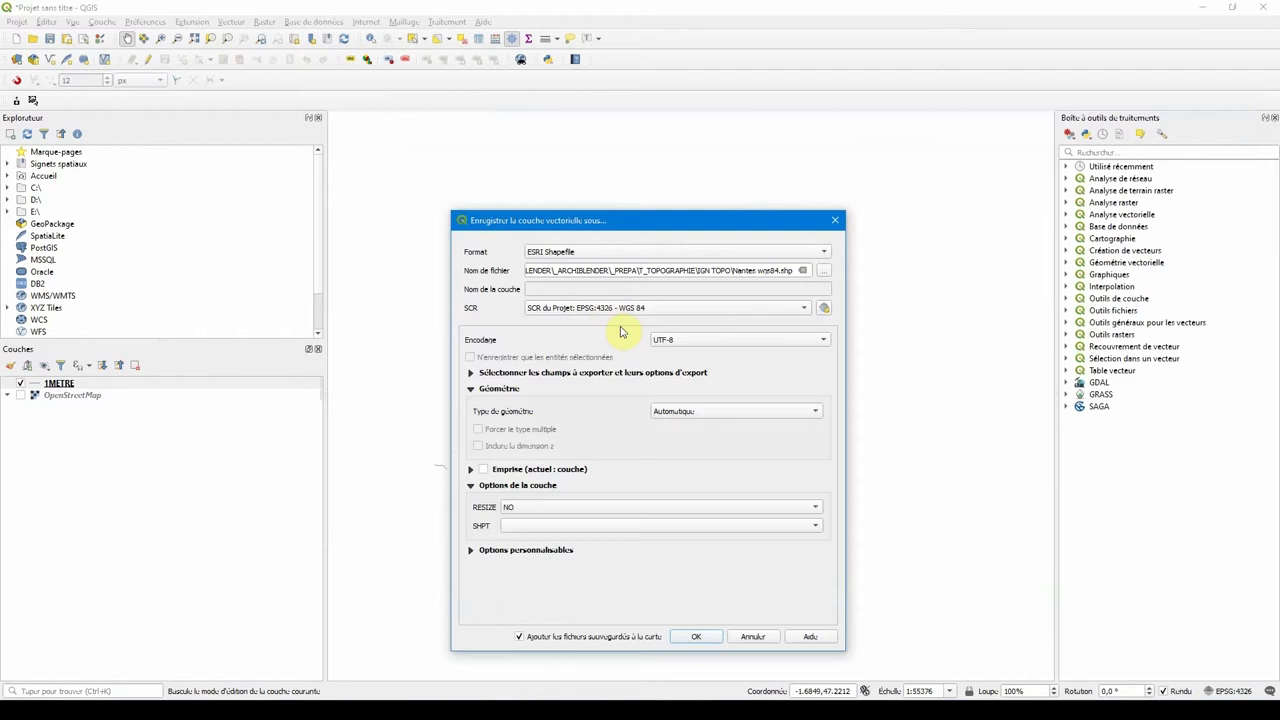
pyautogui.click(696, 636)
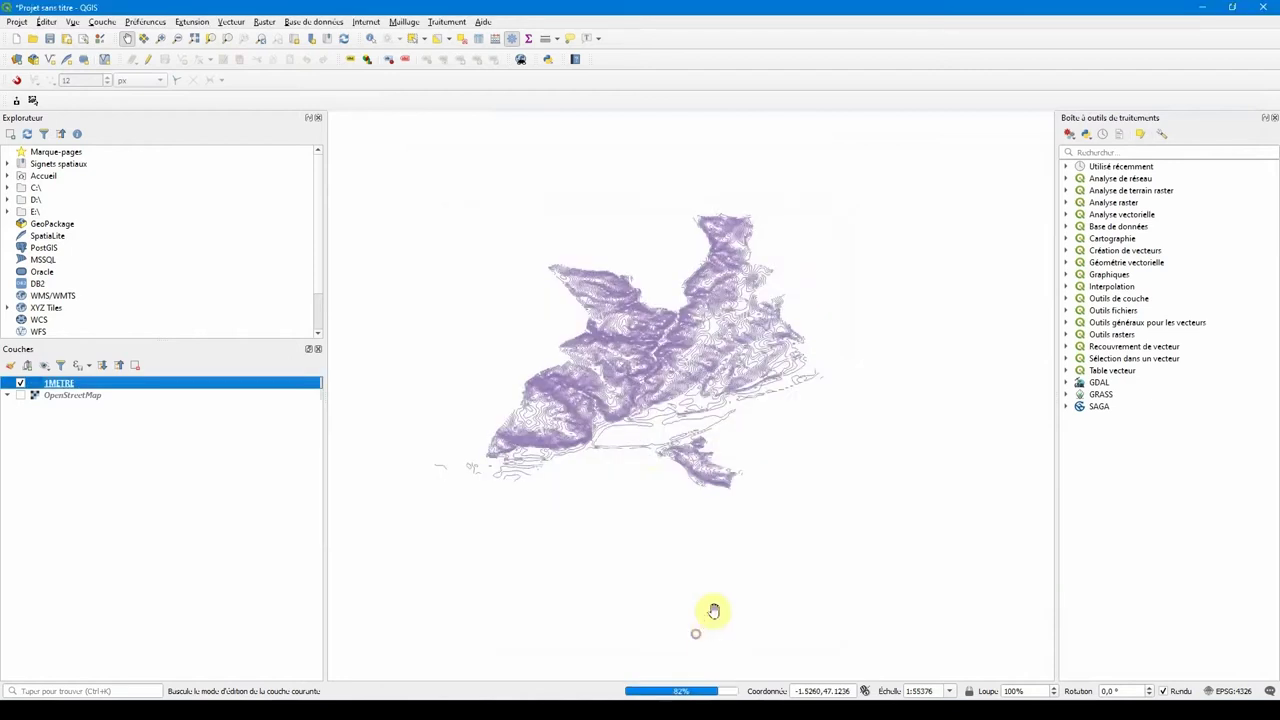
pyautogui.click(20, 395)
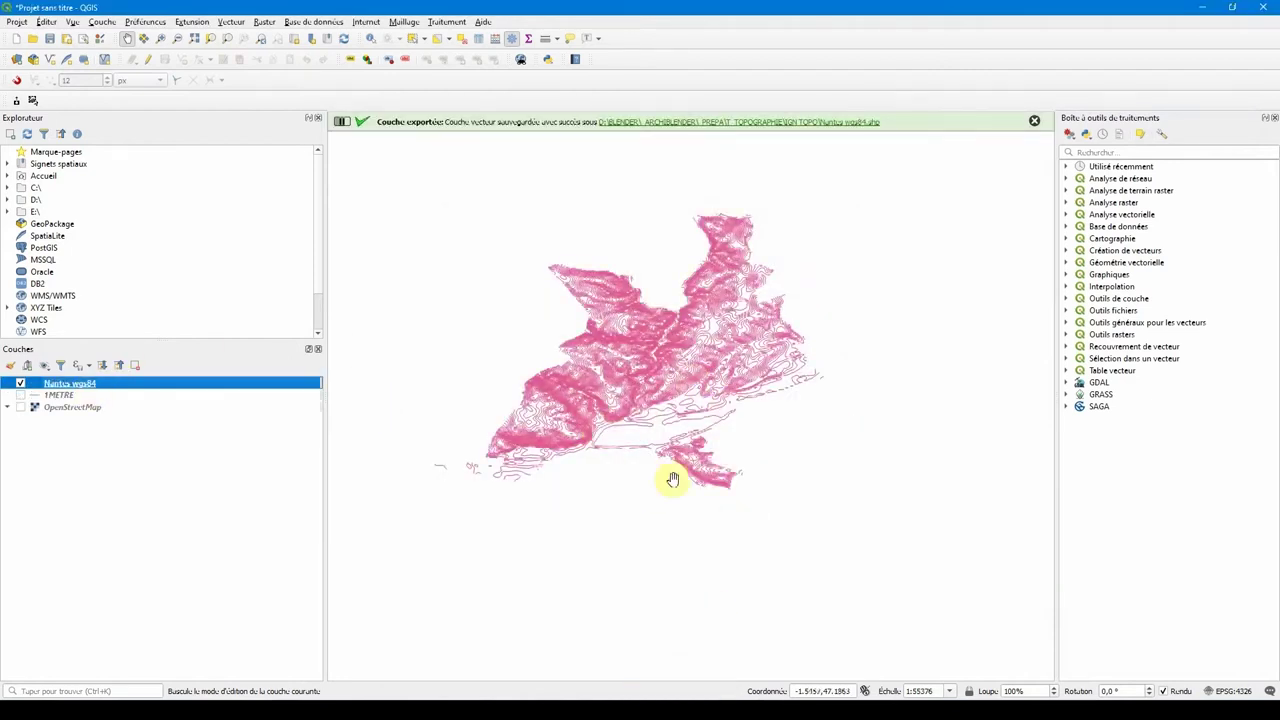
# Step: Set the project CRS to RGF_1993_Lambert_93 (ESRI:102110) and check how the Nantes wgs84 layer displays
pyautogui.click(16, 21)
pyautogui.click(56, 199)
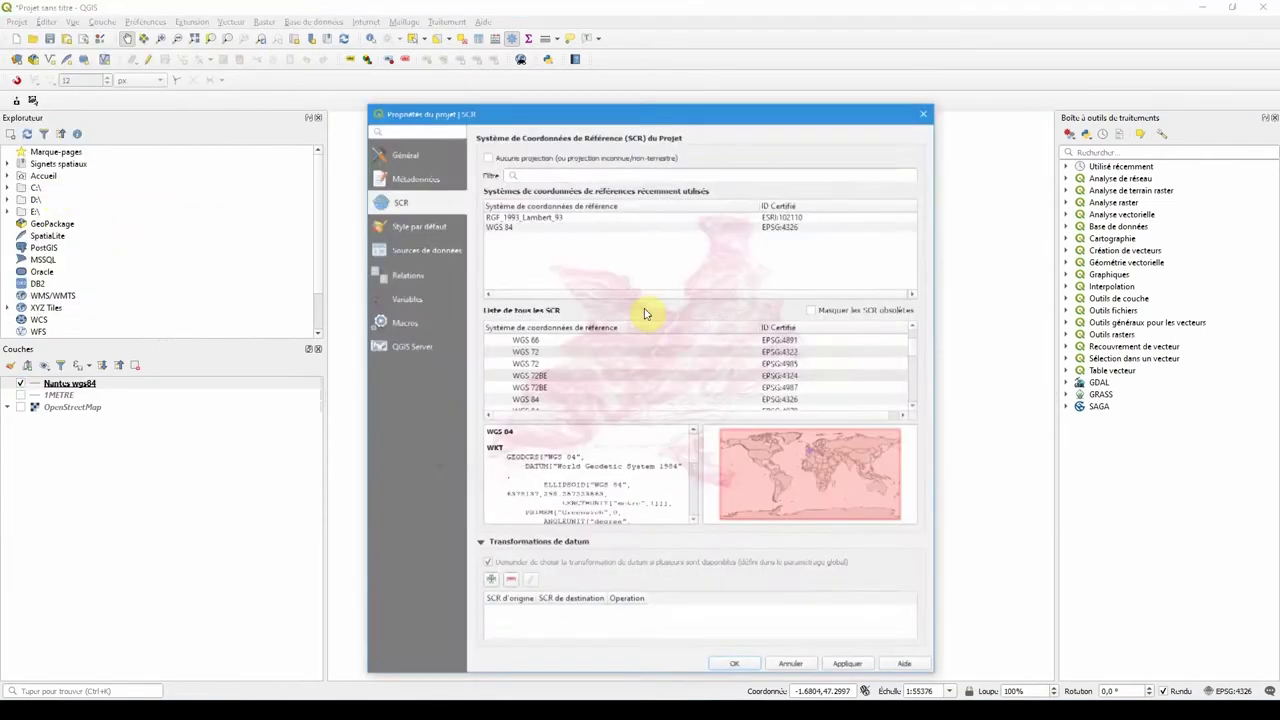
pyautogui.click(590, 215)
pyautogui.click(740, 667)
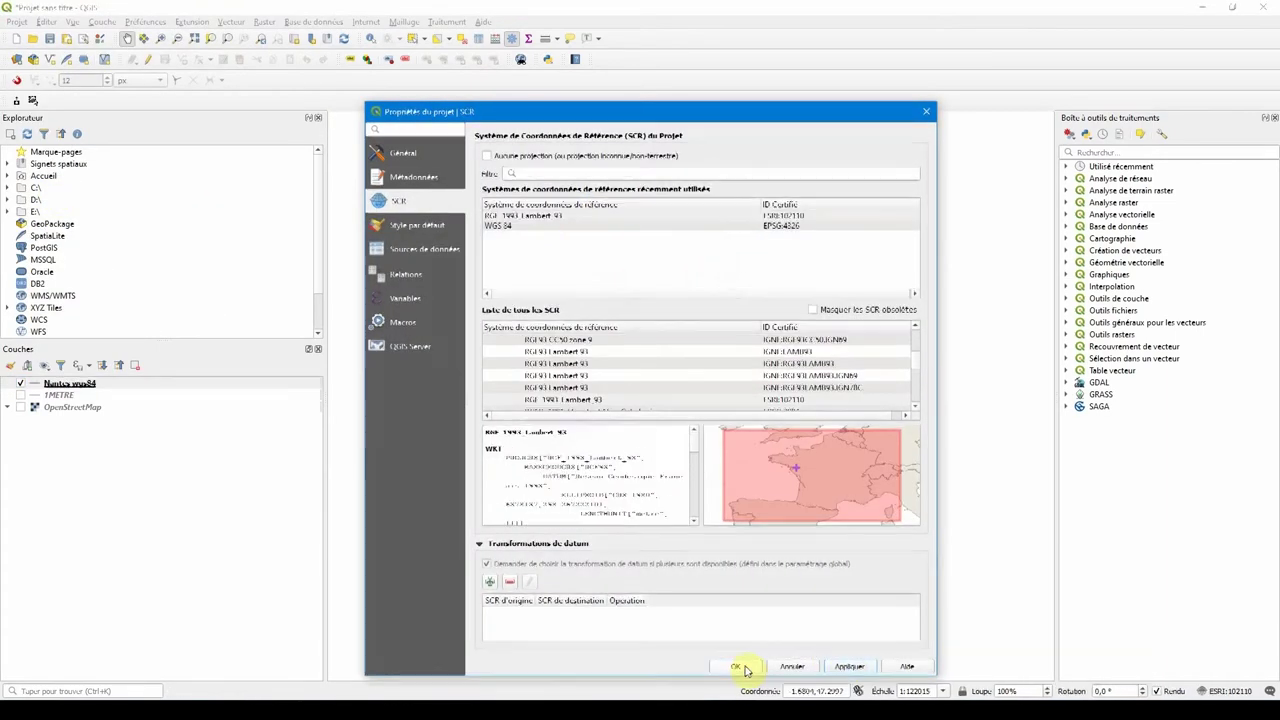
pyautogui.scroll(1, 715, 430)
pyautogui.scroll(-1, 700, 378)
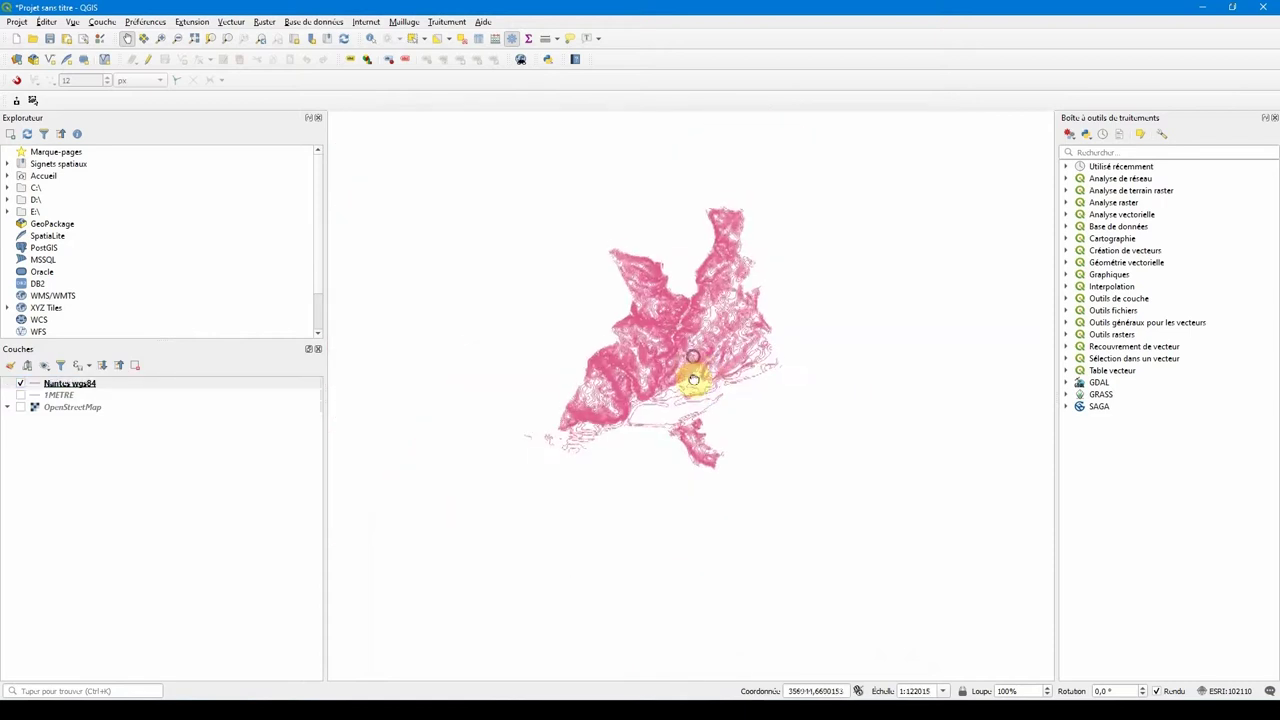
pyautogui.scroll(1, 693, 378)
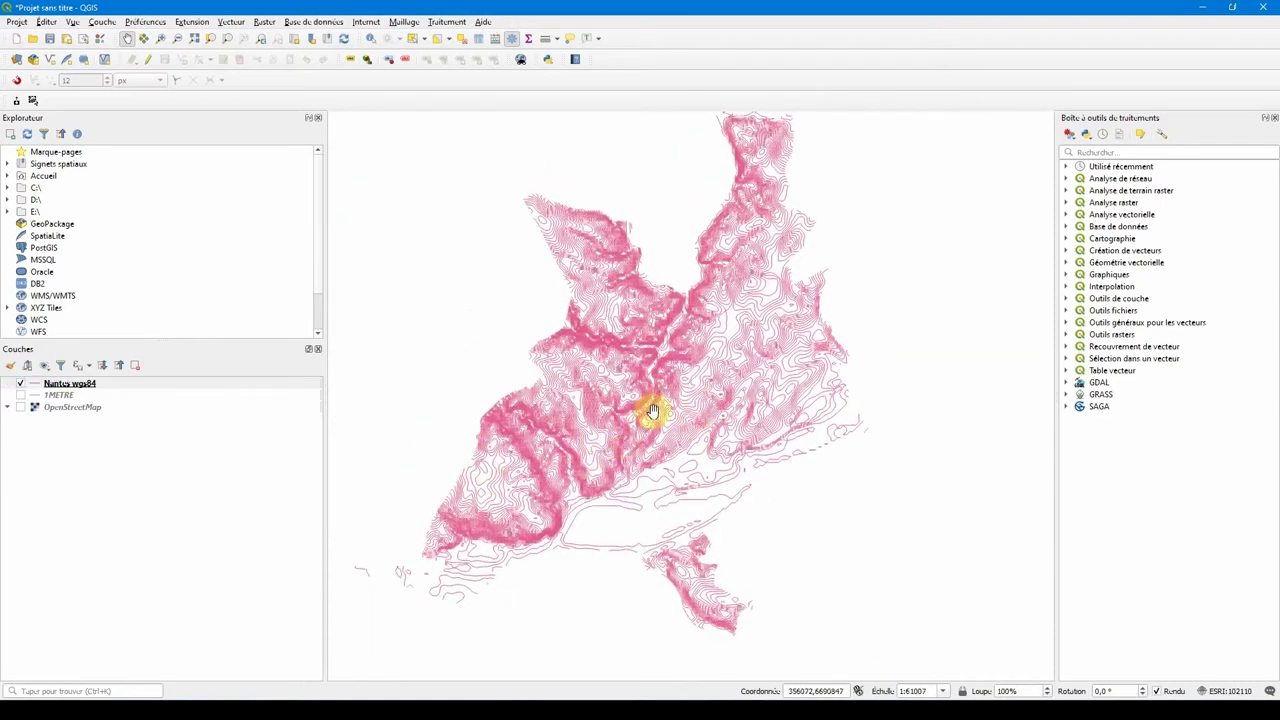
pyautogui.click(67, 386)
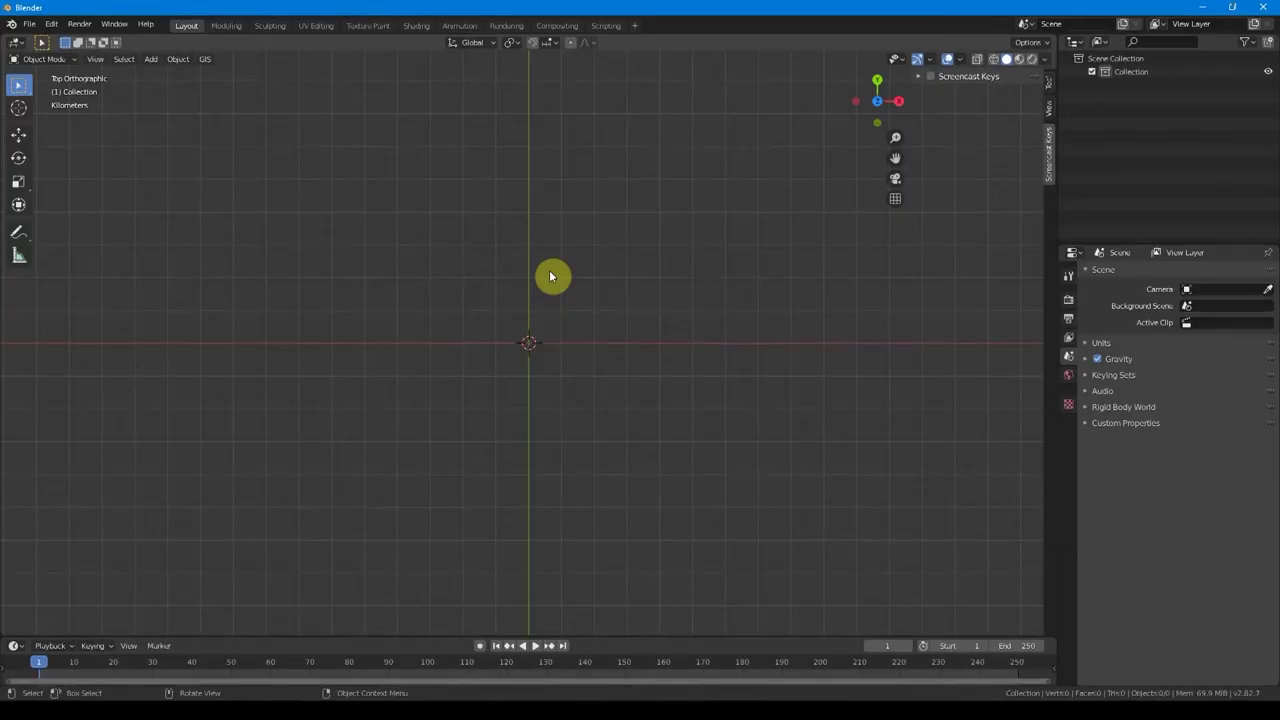
# Step: Switch to Blender, delete the old contours and import Nantes wgs84.shp with the CRS set to WGS84 latlon
pyautogui.press('Delete')
pyautogui.click(207, 60)
pyautogui.moveTo(223, 94)
pyautogui.click(324, 110)
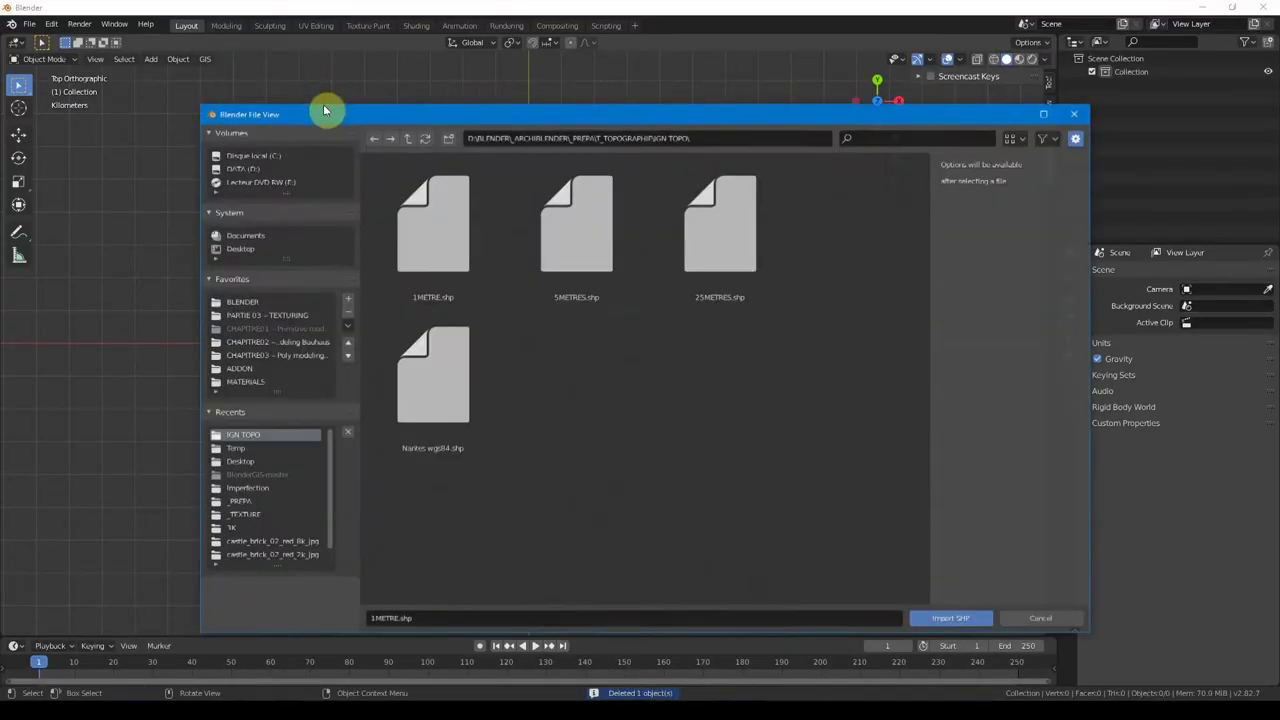
pyautogui.click(424, 395)
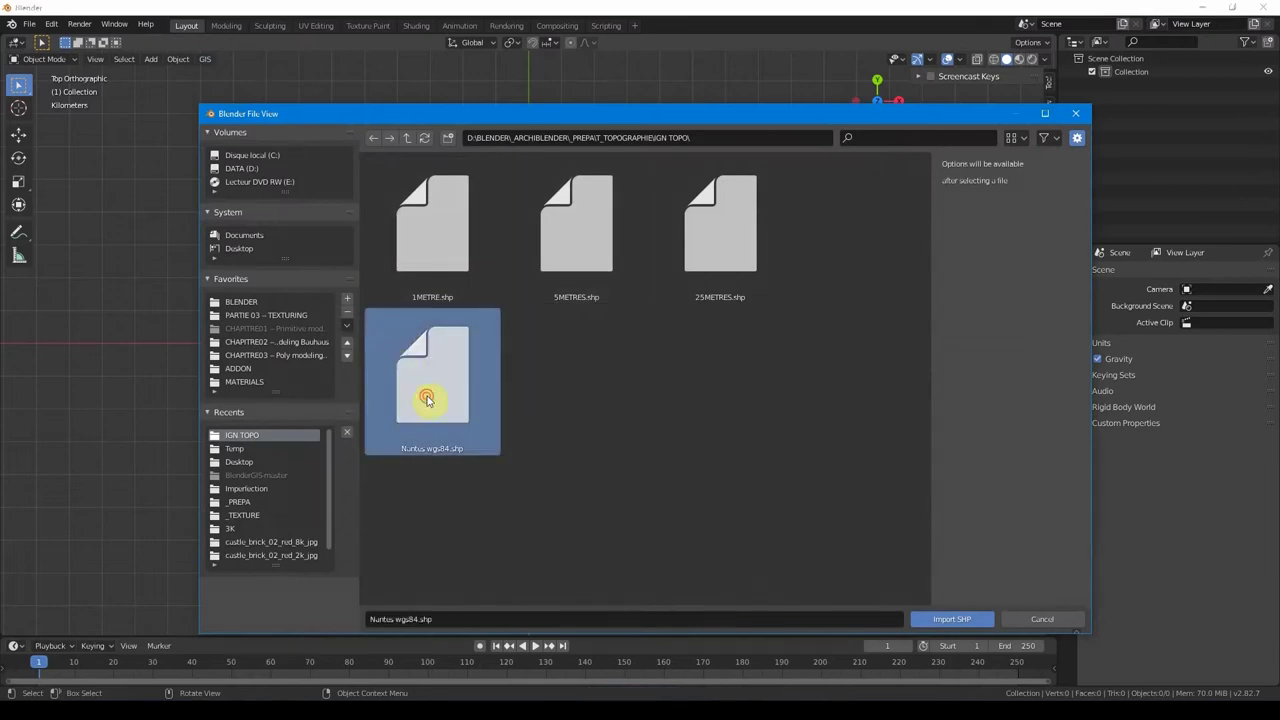
pyautogui.doubleClick(426, 399)
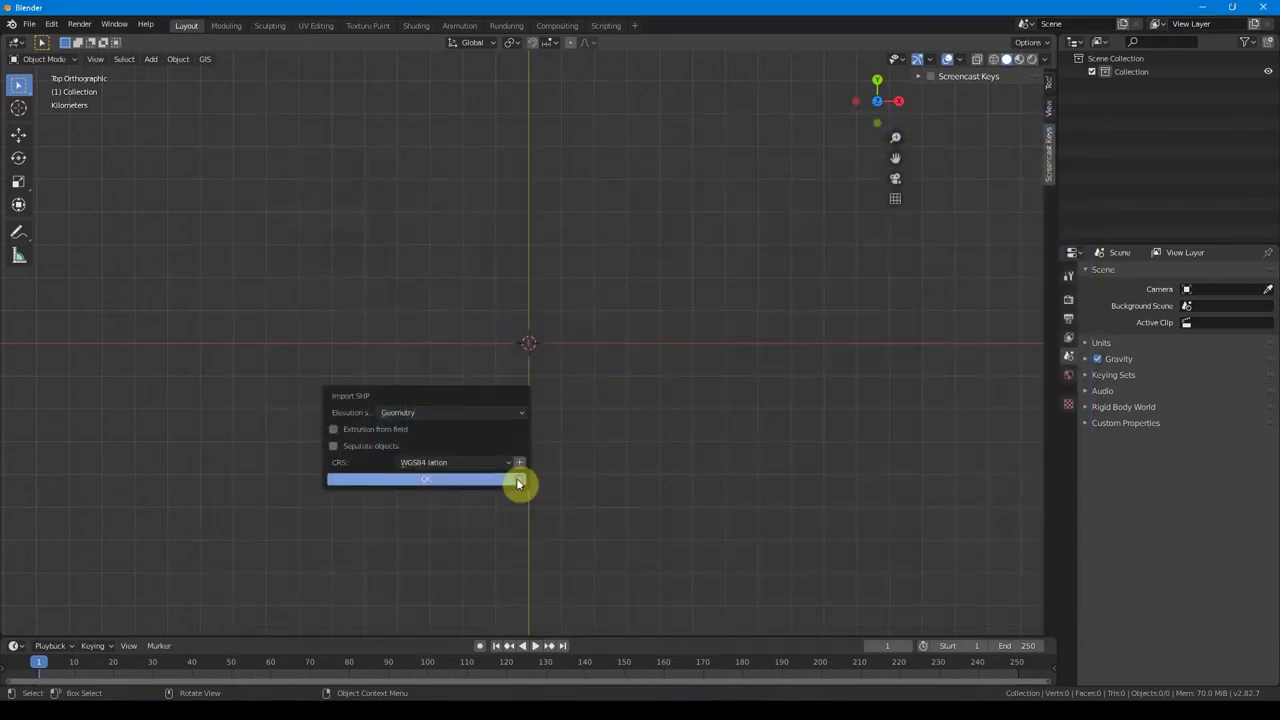
pyautogui.click(455, 463)
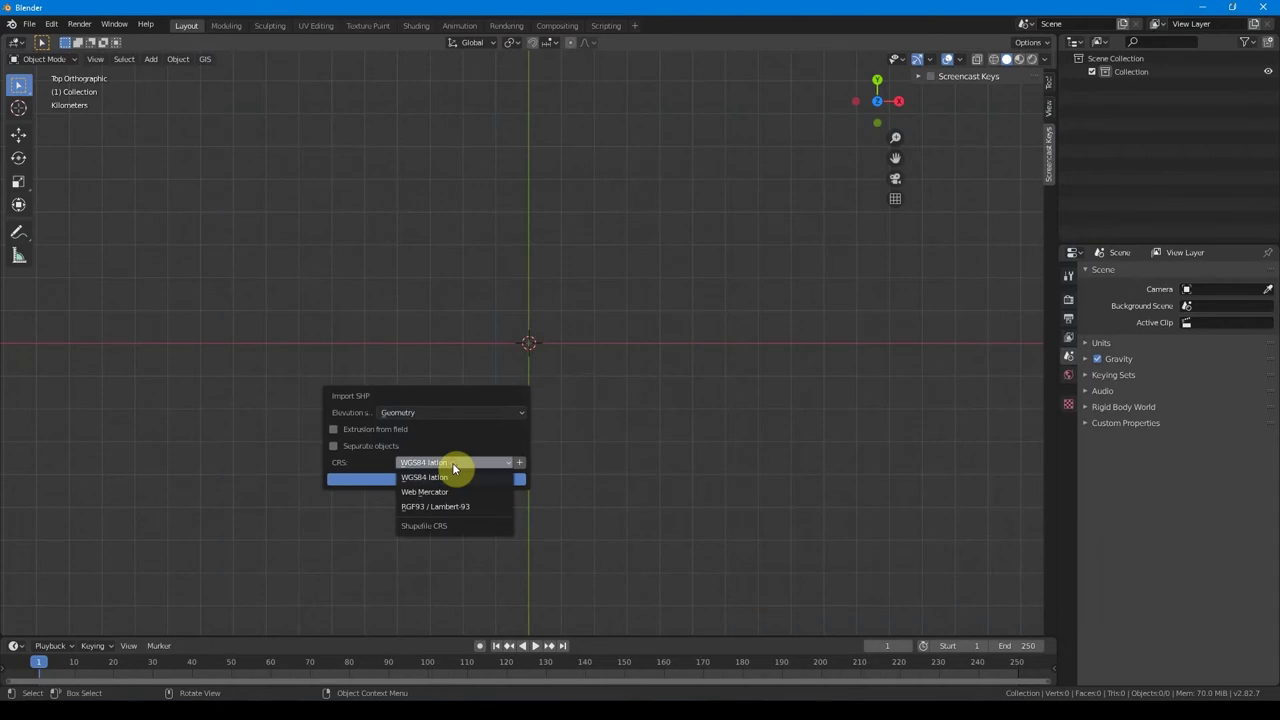
pyautogui.click(448, 477)
pyautogui.click(422, 479)
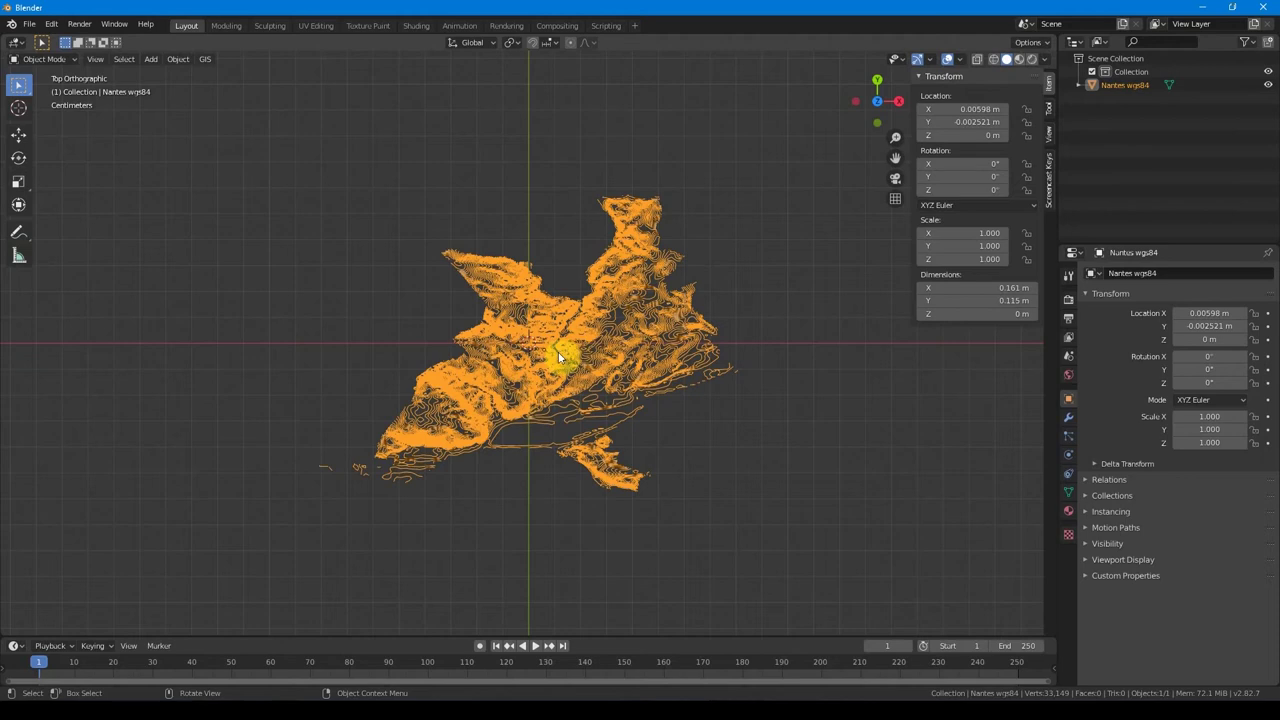
# Step: Set the 3D view's clip start to 0.000001 m so the tiny Nantes wgs84 contours can be viewed up close
pyautogui.moveTo(531, 391); pyautogui.dragTo(530, 345, button='middle')
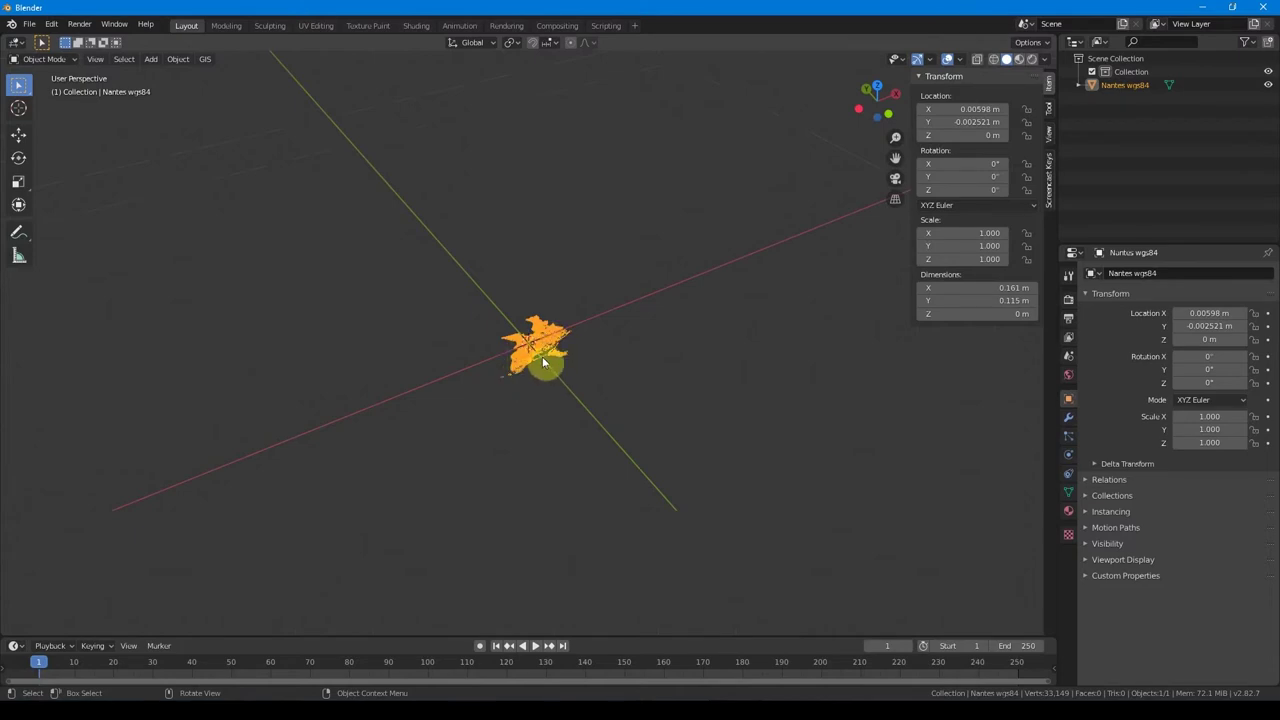
pyautogui.scroll(8, 533, 358)
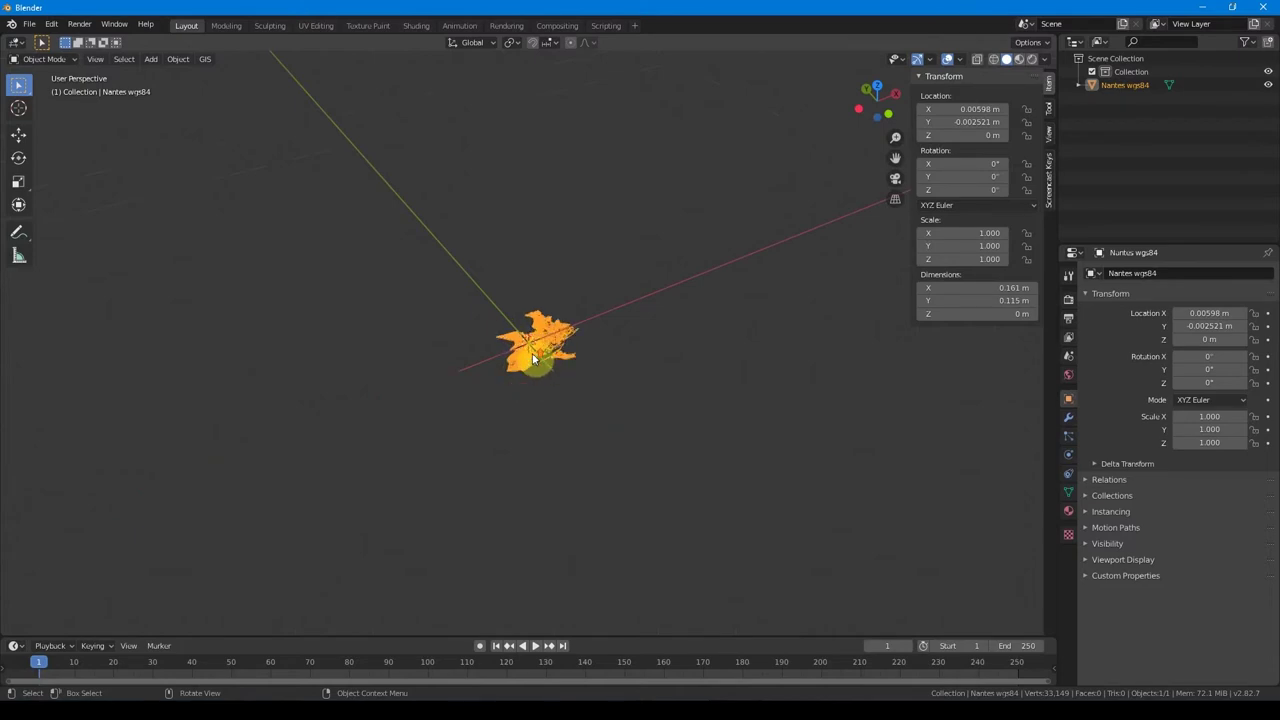
pyautogui.scroll(-8, 537, 354)
pyautogui.scroll(1, 535, 347)
pyautogui.moveTo(535, 349); pyautogui.dragTo(508, 404, button='middle')
pyautogui.click(547, 352)
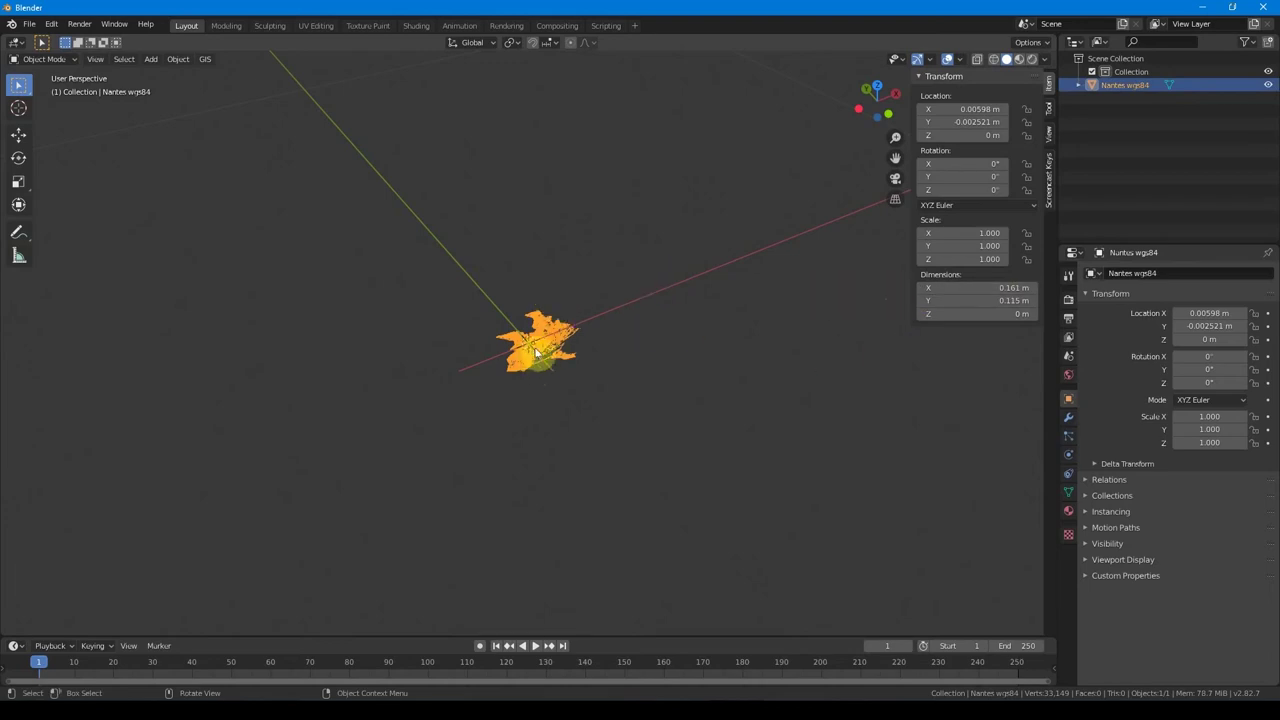
pyautogui.scroll(5, 669, 331)
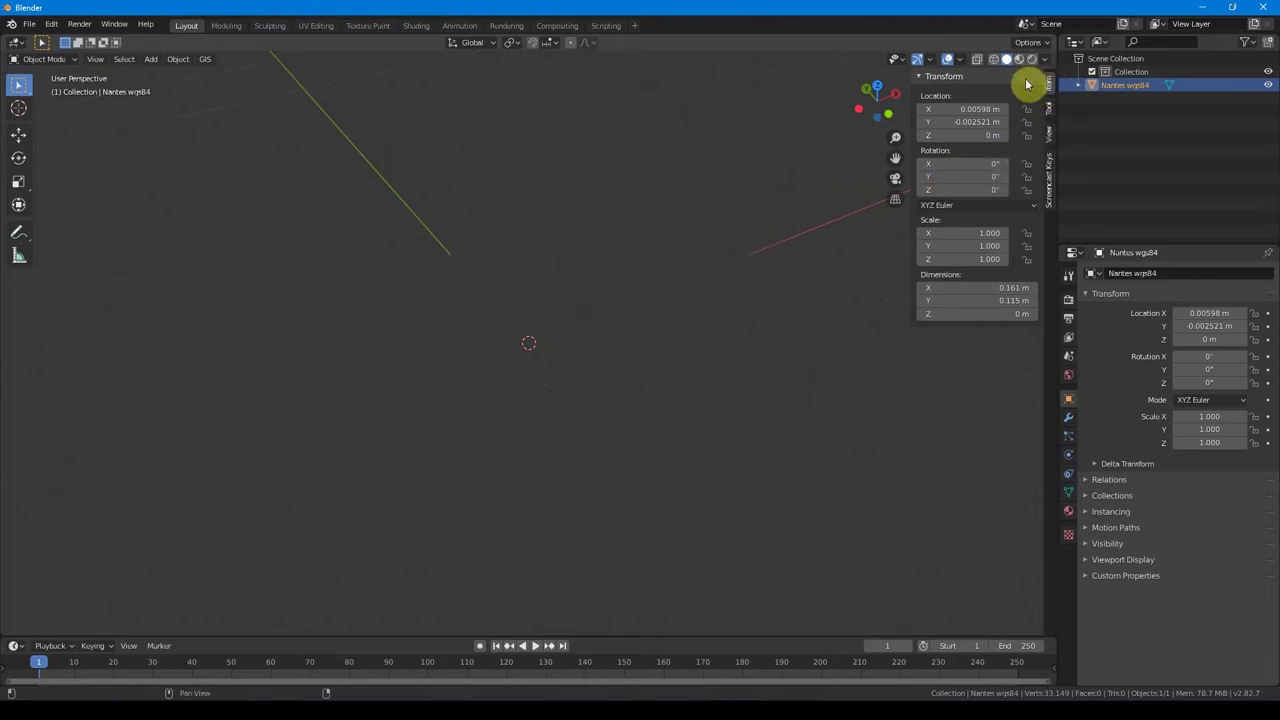
pyautogui.click(1047, 135)
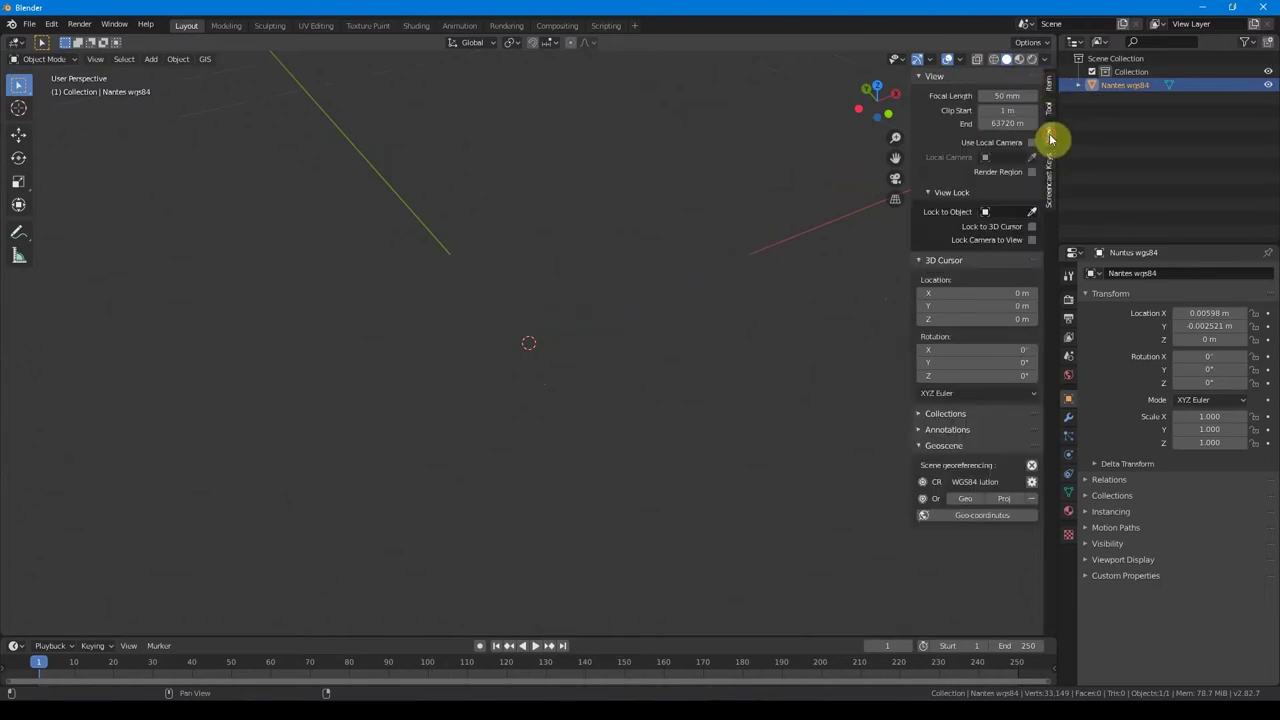
pyautogui.click(1003, 112)
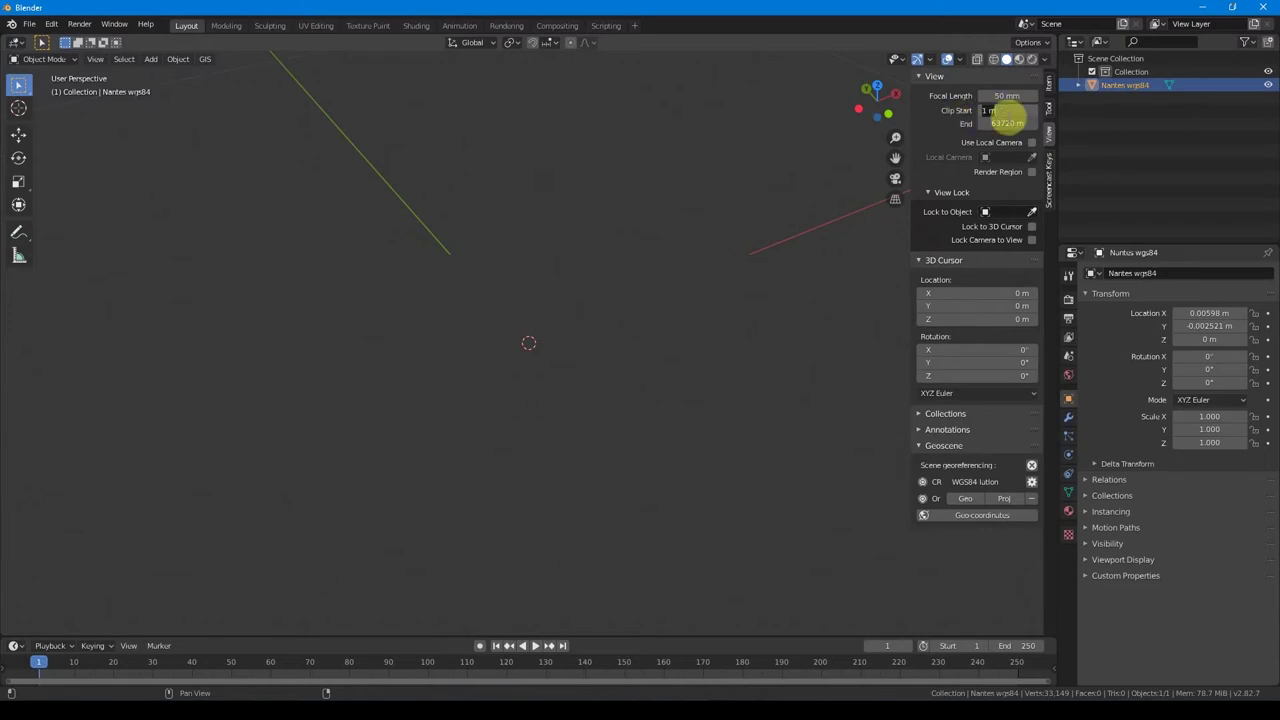
pyautogui.write('0.000001')
pyautogui.press('Return')
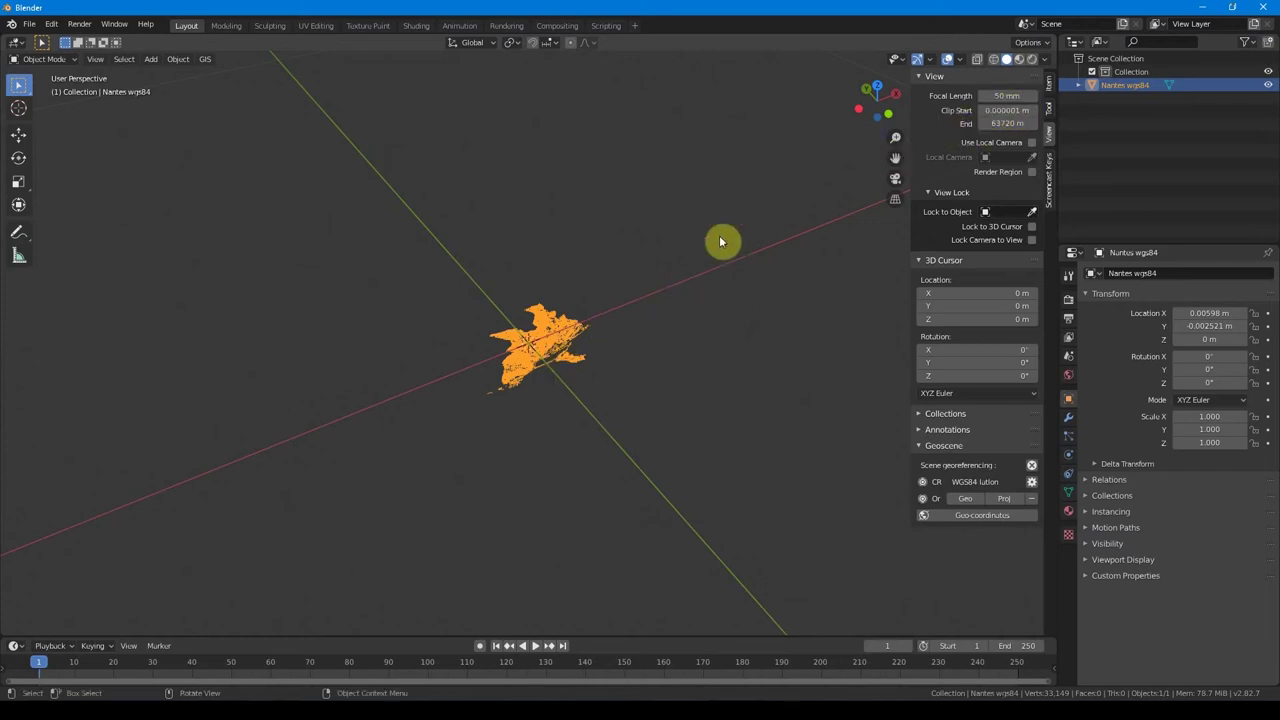
# Step: Examine the Nantes wgs84 contours up close and at an angle, along with the object's transform values
pyautogui.scroll(10, 544, 350)
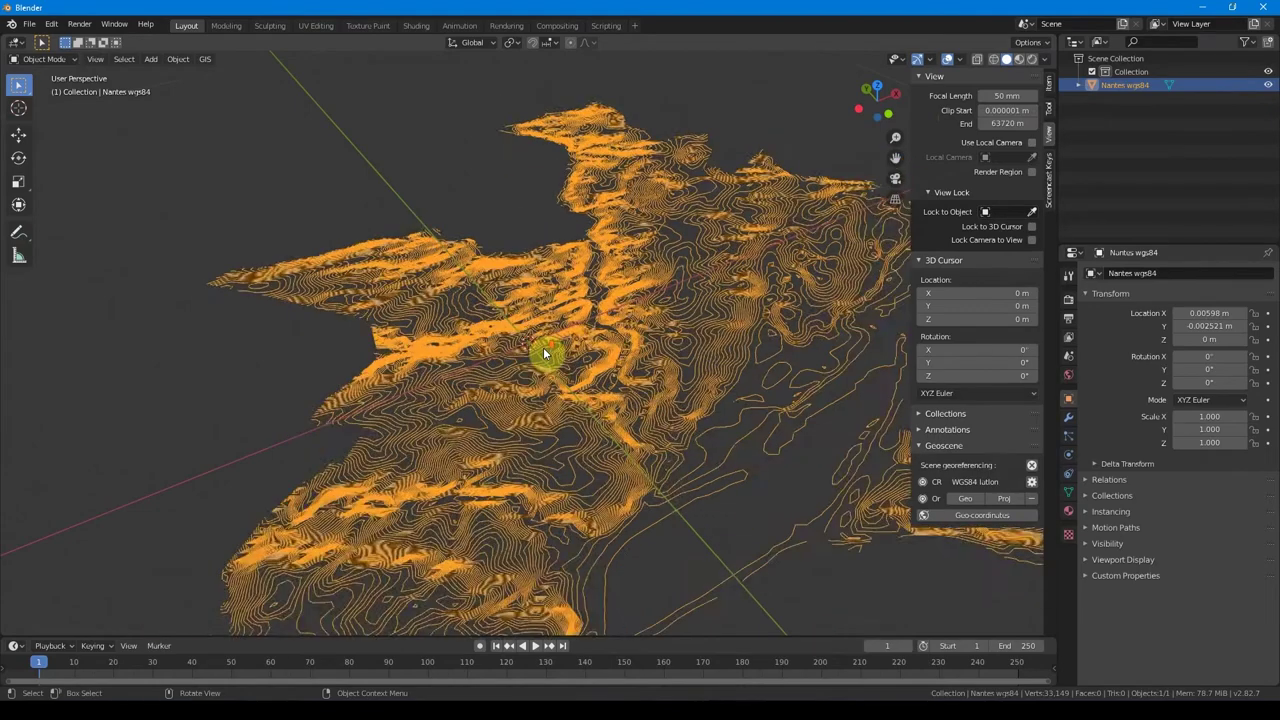
pyautogui.scroll(8, 545, 352)
pyautogui.scroll(-15, 546, 352)
pyautogui.moveTo(541, 378); pyautogui.dragTo(734, 286, button='middle')
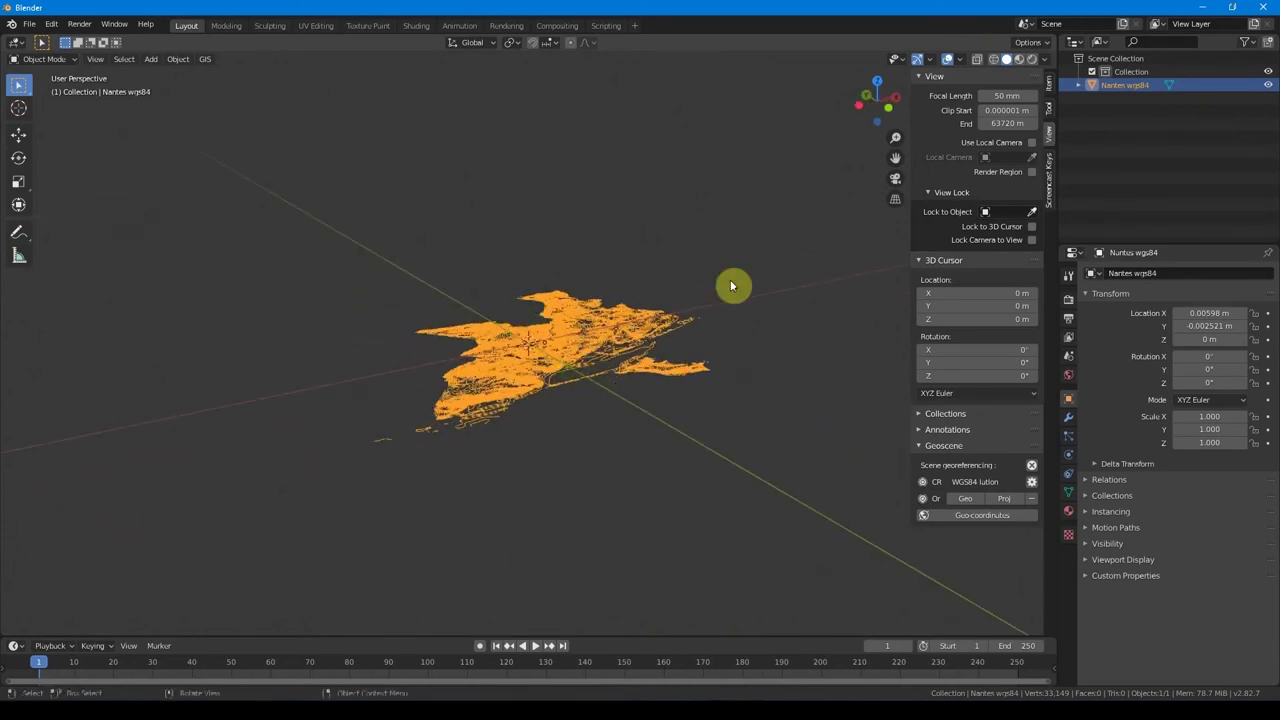
pyautogui.click(1049, 85)
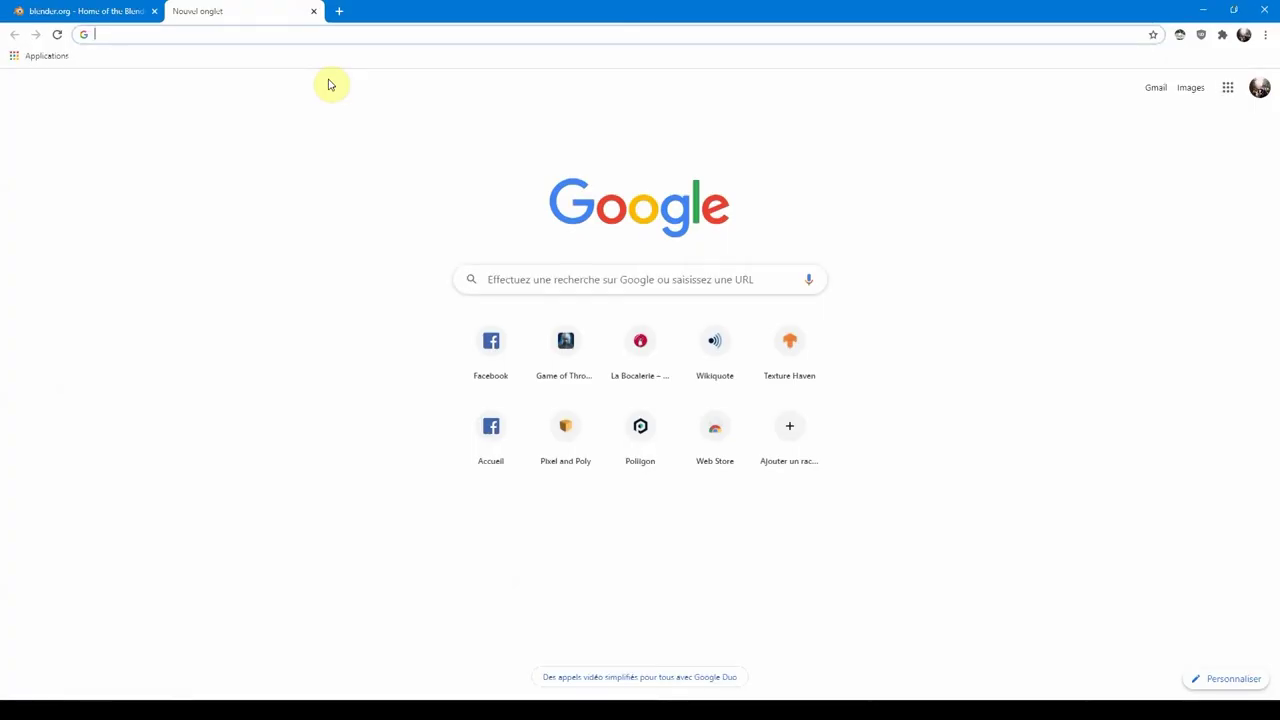
# Step: Switch to the browser, open the data.gouv.fr site and search its datasets for "courbes de niveaux"
pyautogui.write('data gouv')
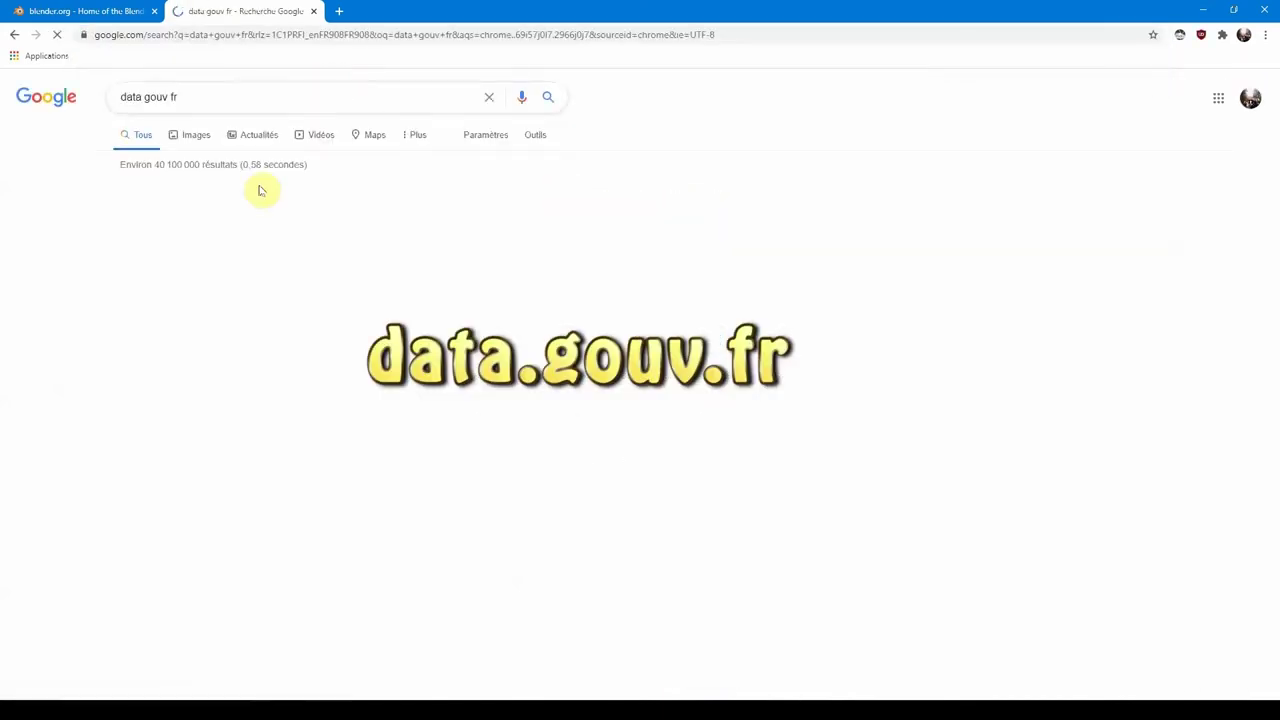
pyautogui.click(236, 208)
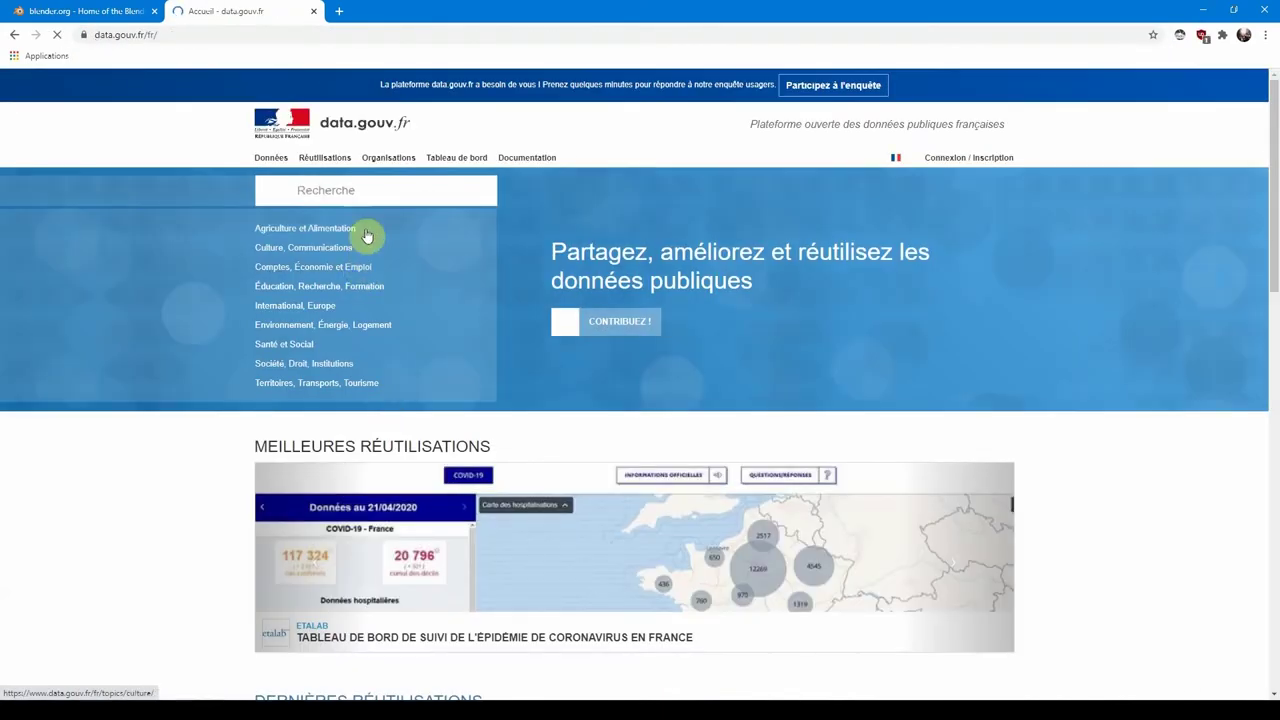
pyautogui.click(338, 190)
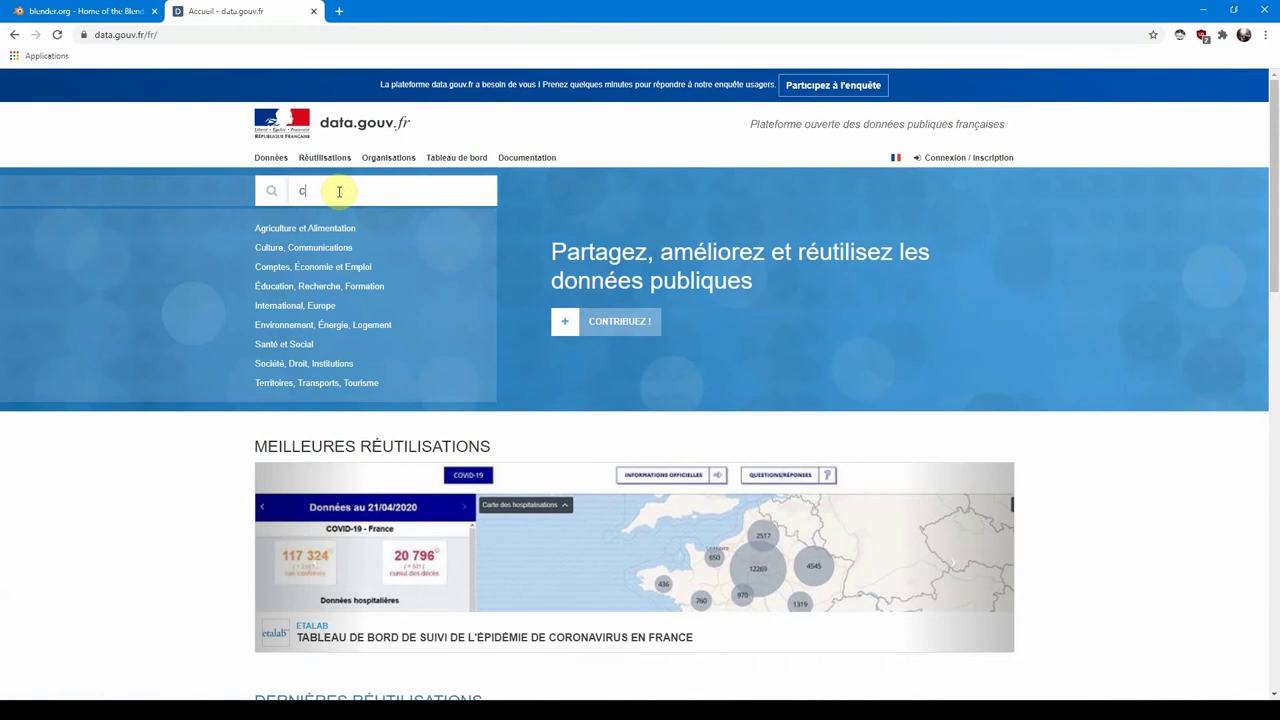
pyautogui.write('courbes de niveaux')
pyautogui.press('Return')
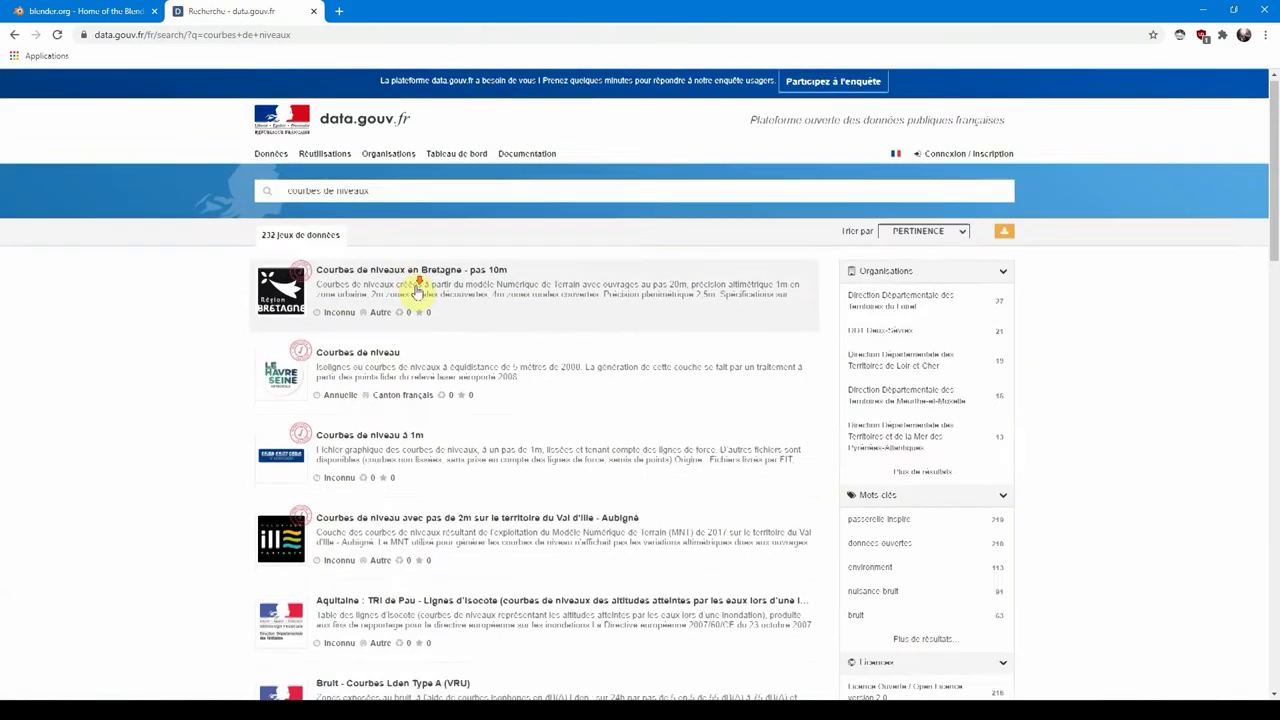
# Step: Look through the first page of contour dataset results and return to the first entries
pyautogui.scroll(-10, 417, 286)
pyautogui.scroll(-2, 401, 466)
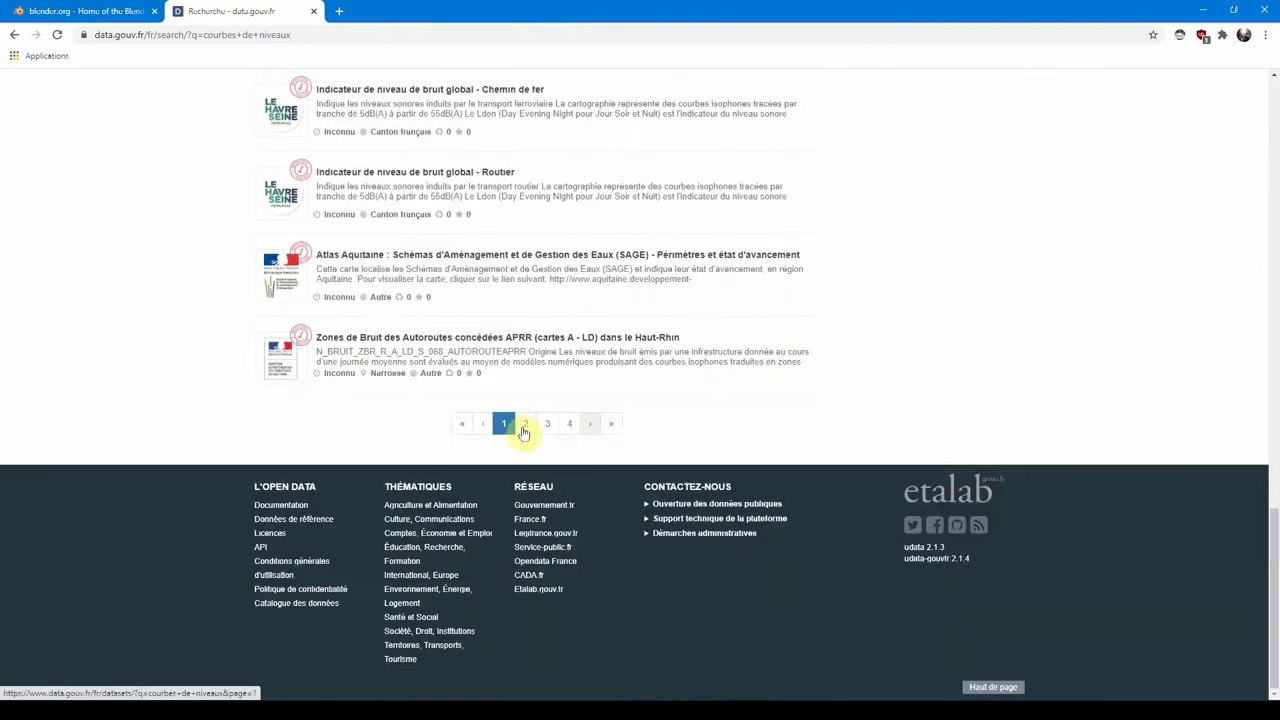
pyautogui.scroll(12, 537, 400)
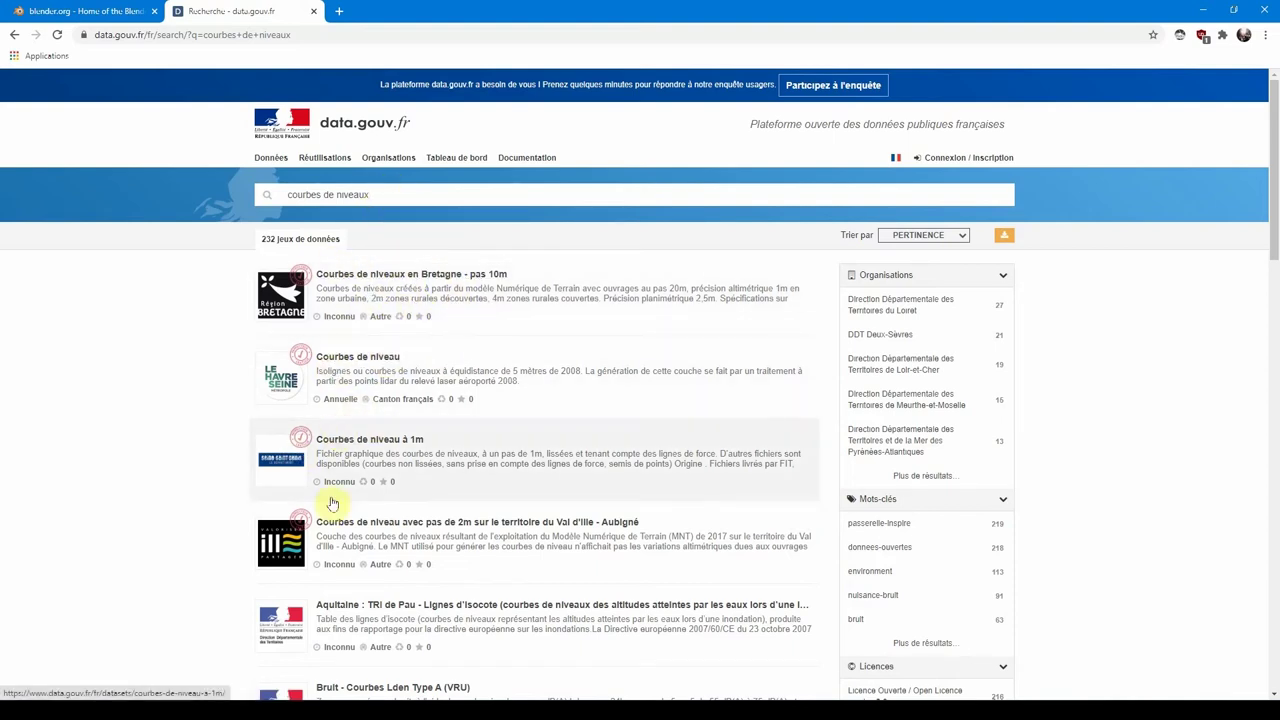
# Step: Refine the dataset search to "courbes de niveau mel"
pyautogui.click(410, 196)
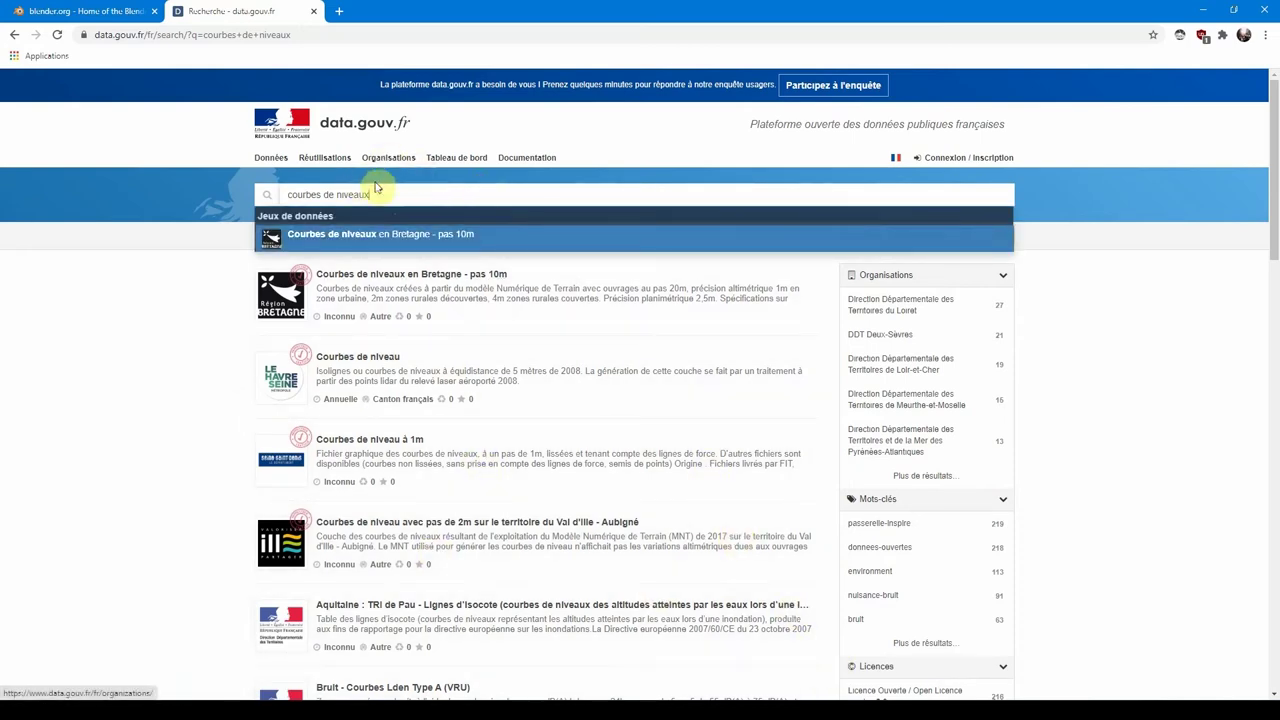
pyautogui.write('mel')
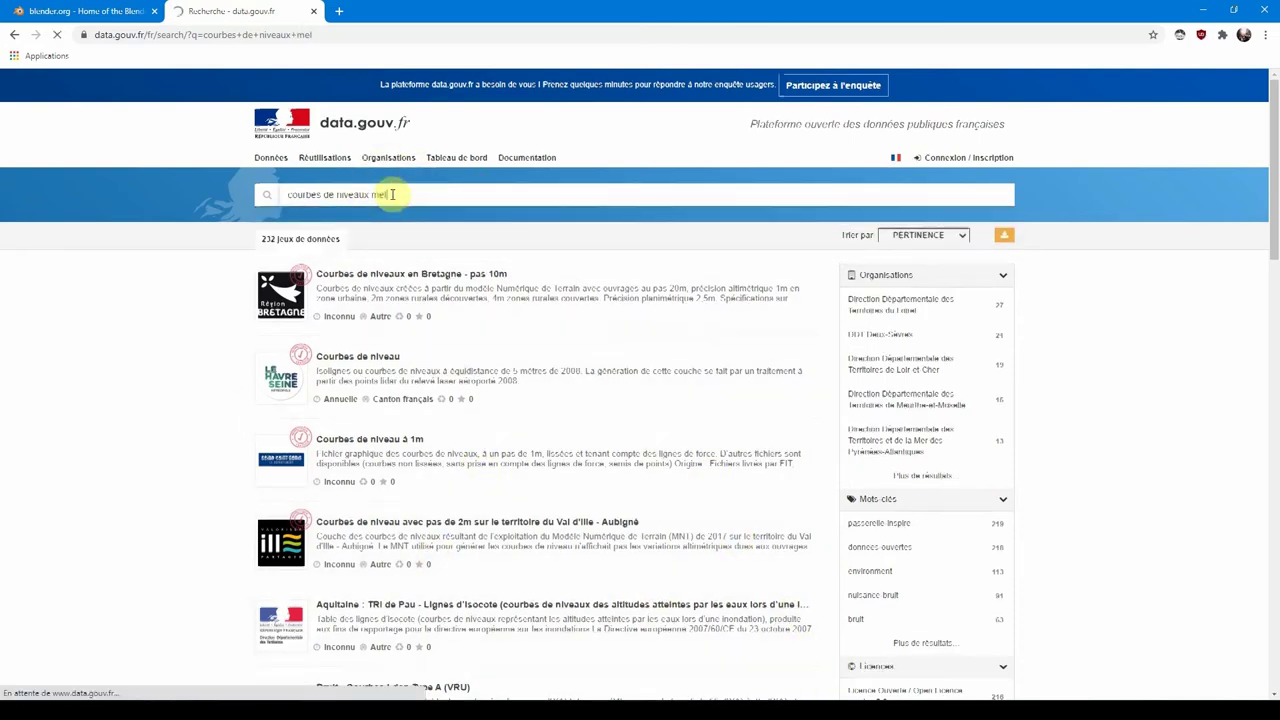
pyautogui.press('Return')
pyautogui.click(374, 195)
pyautogui.press('BackSpace')
pyautogui.press('Return')
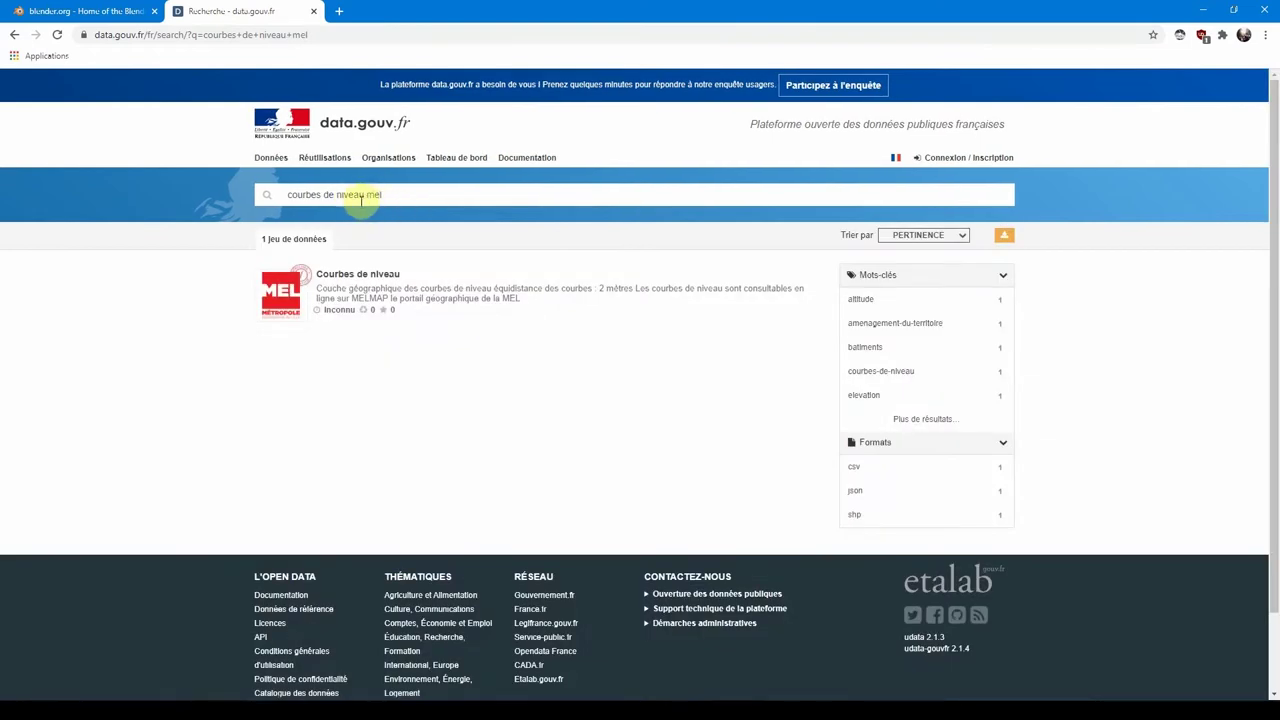
# Step: Open the Métropole Européenne de Lille "Courbes de niveau" dataset and review its available export formats
pyautogui.click(347, 276)
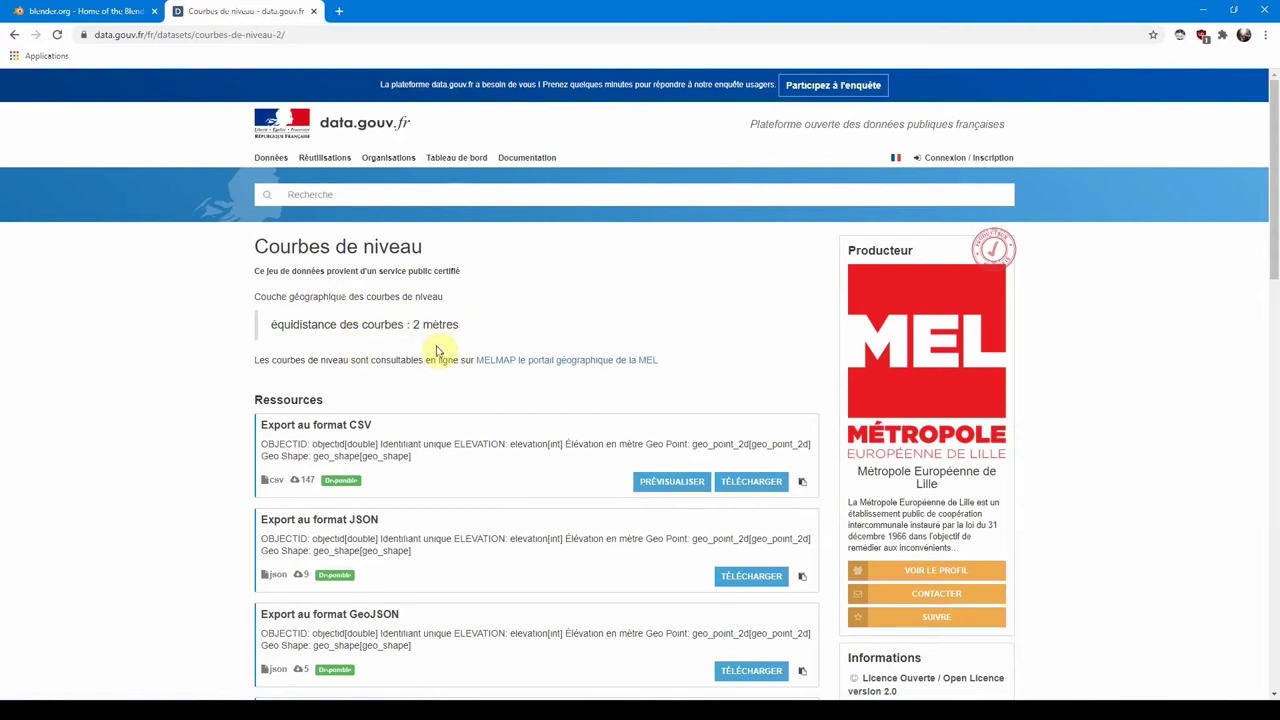
pyautogui.scroll(-1, 447, 362)
pyautogui.scroll(-1, 448, 380)
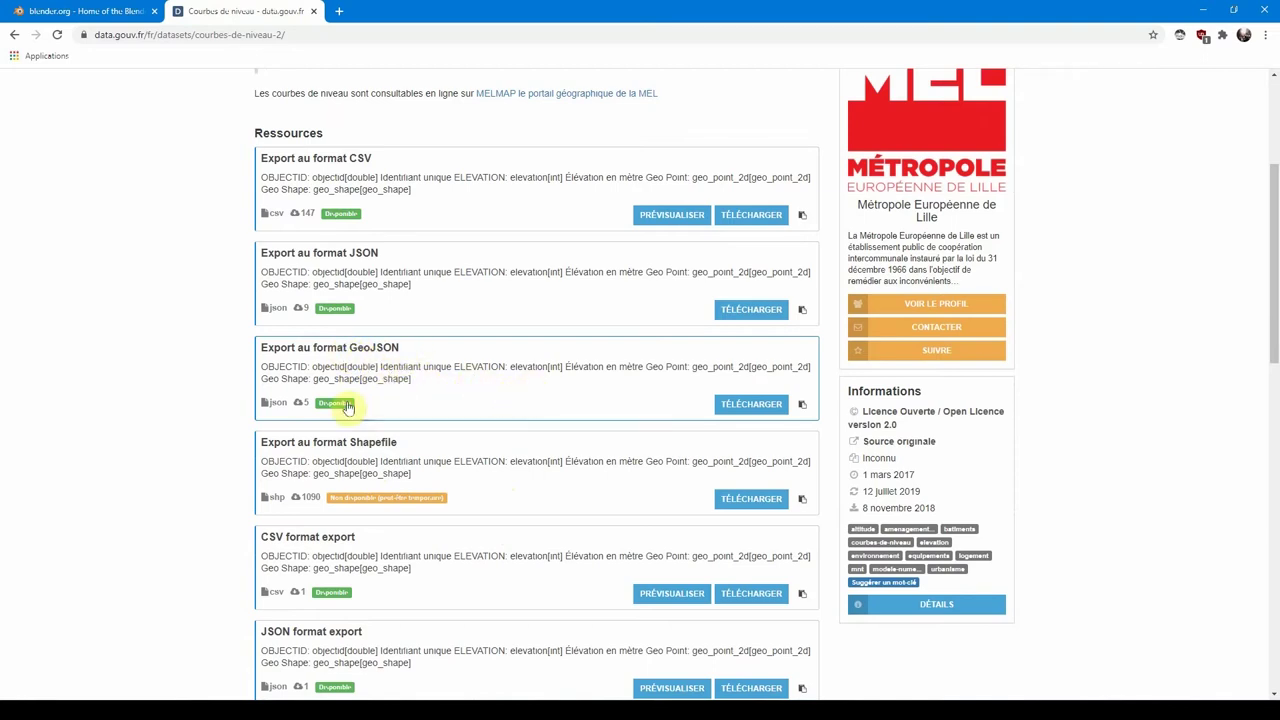
pyautogui.moveTo(308, 403)
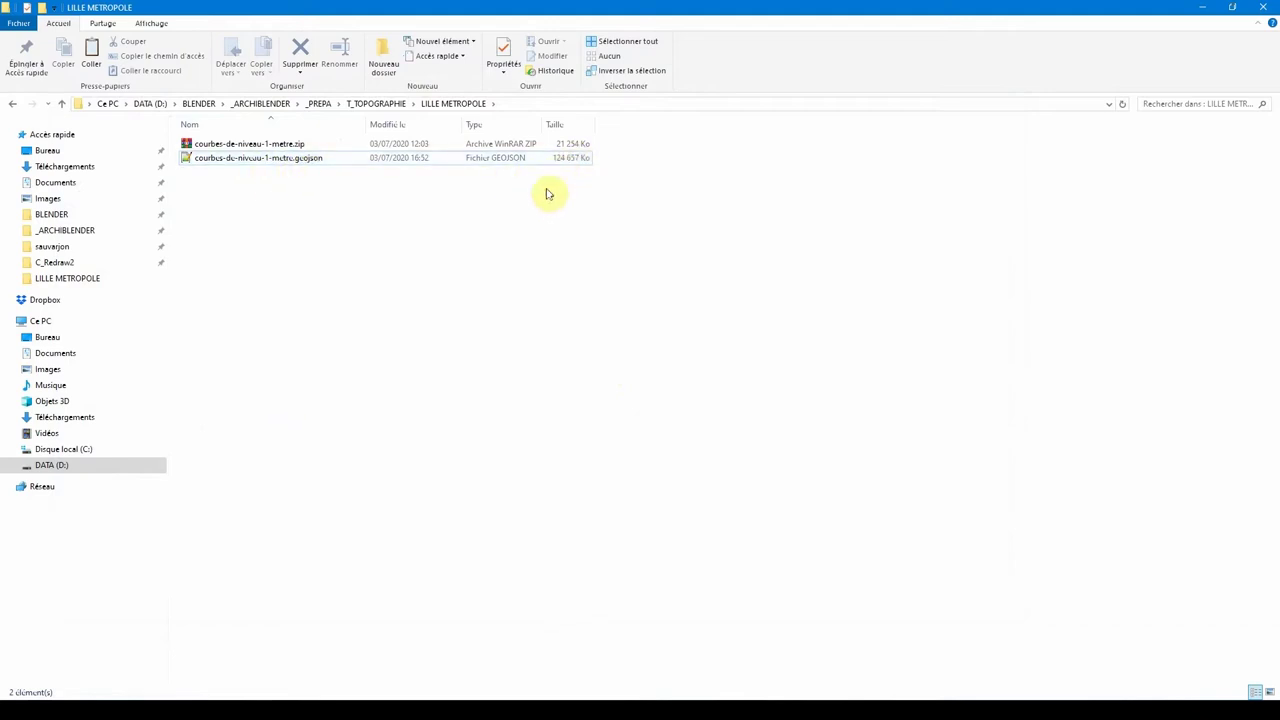
# Step: Load courbes-de-niveau-1-metre.geojson from the LILLE METROPOLE folder into QGIS and remove the Nantes wgs84 and 1METRE layers
pyautogui.click(306, 160)
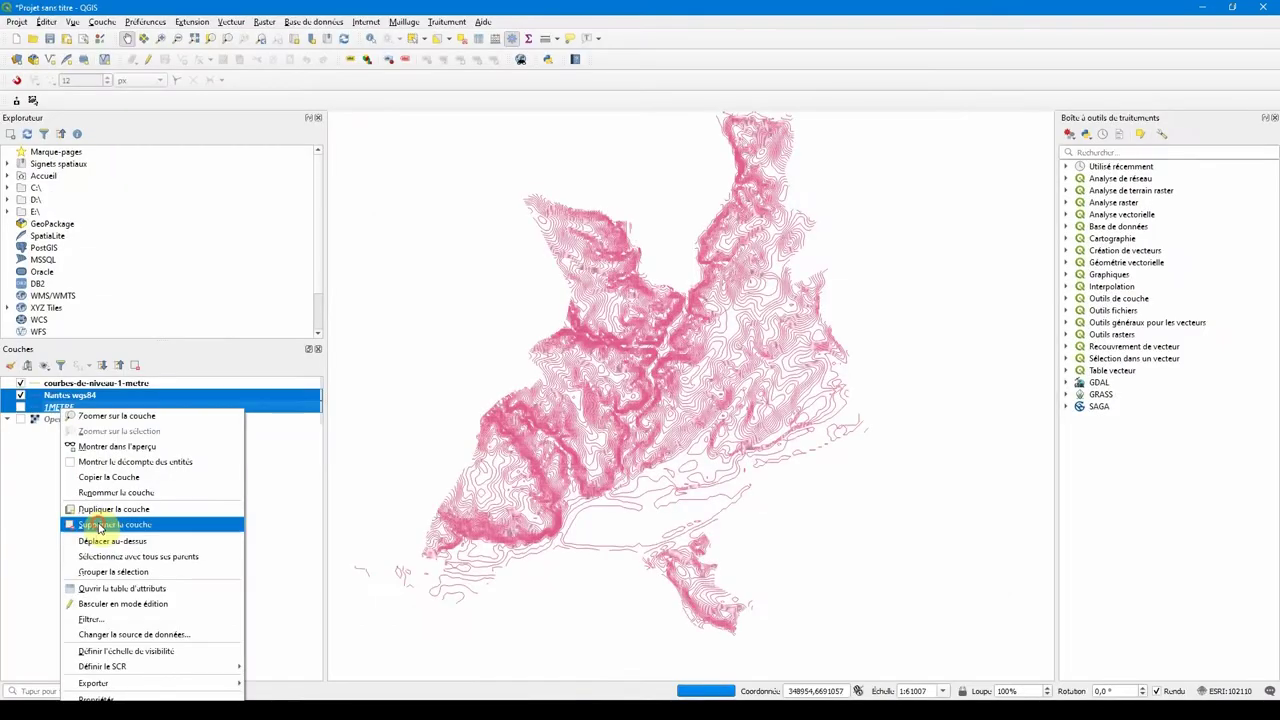
pyautogui.click(94, 526)
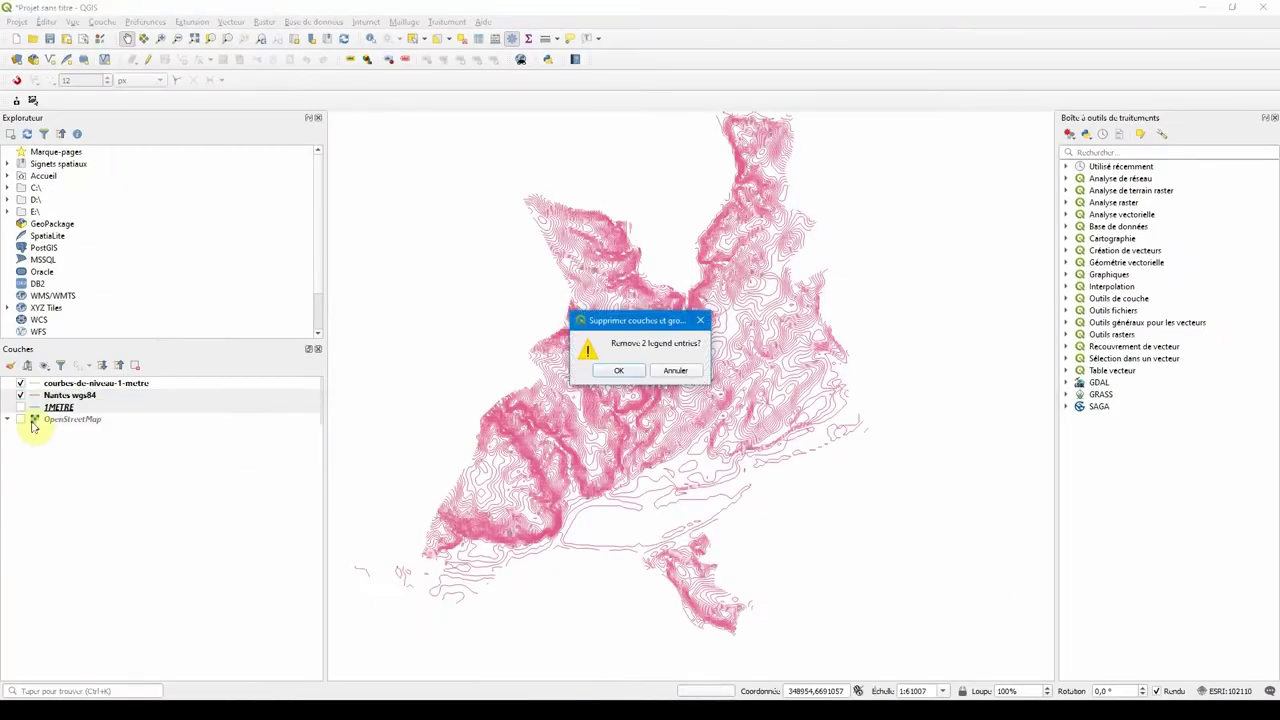
pyautogui.click(619, 370)
# Step: Show the OpenStreetMap background and zoom the map to the courbes-de-niveau-1-metre layer
pyautogui.click(21, 395)
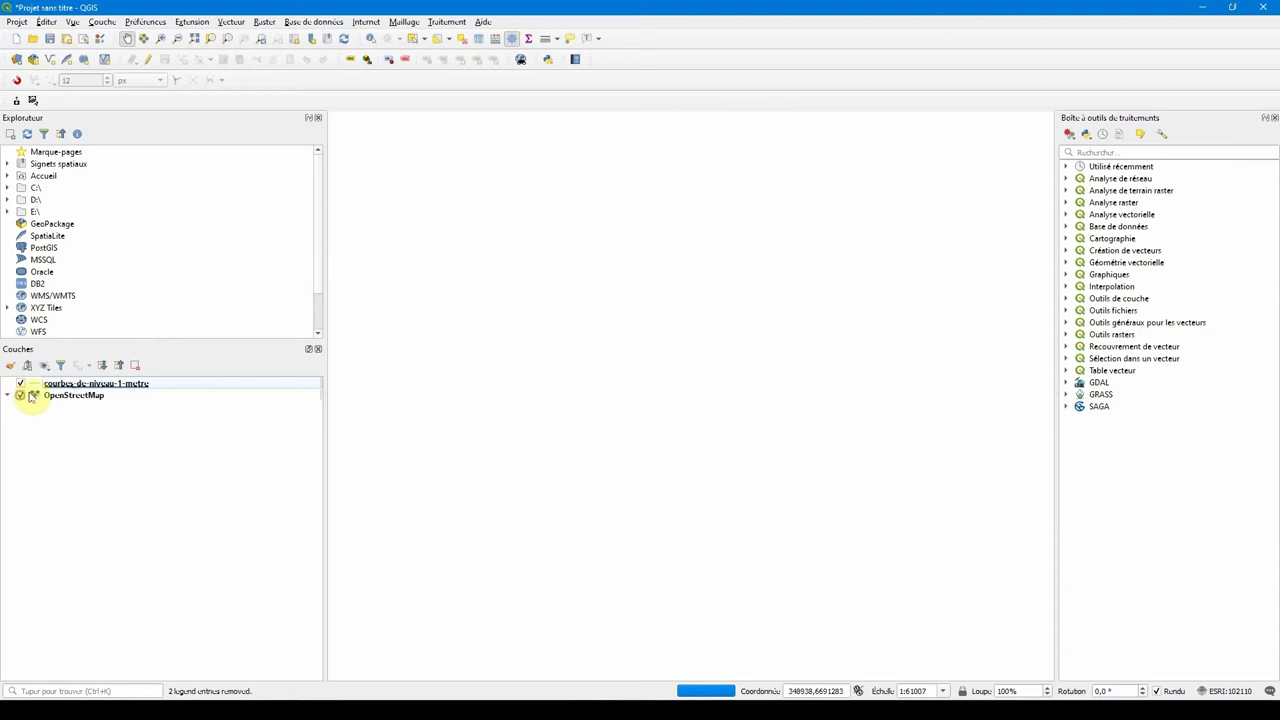
pyautogui.rightClick(60, 383)
pyautogui.click(193, 393)
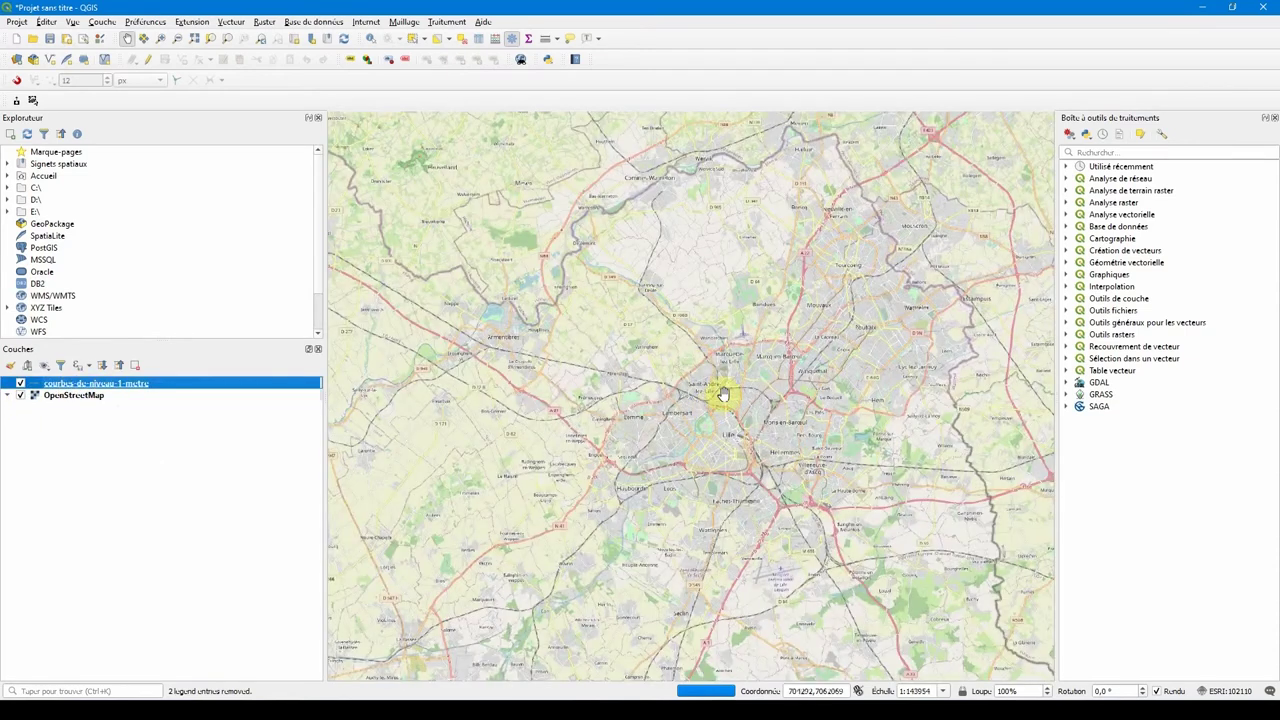
pyautogui.click(712, 392)
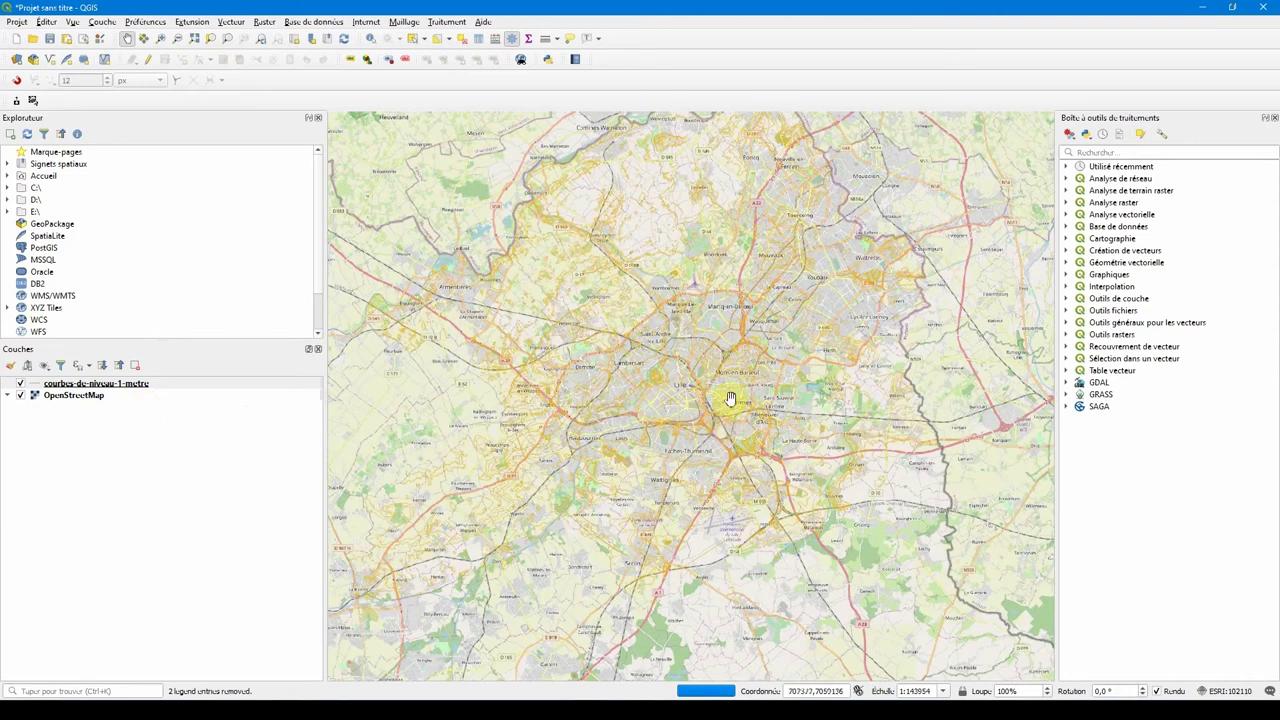
# Step: Compare the Lille contours with and without the OpenStreetMap background and locate the Parc de la Citadelle
pyautogui.click(20, 395)
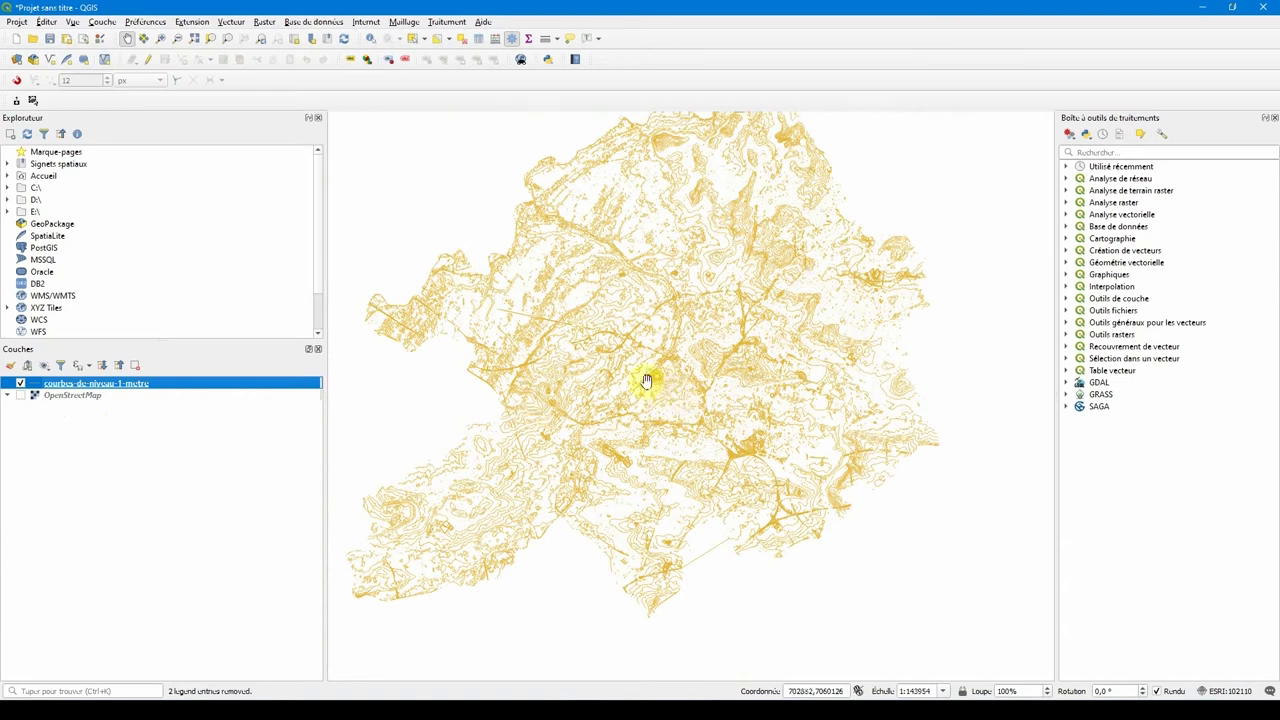
pyautogui.click(20, 395)
pyautogui.scroll(3, 663, 346)
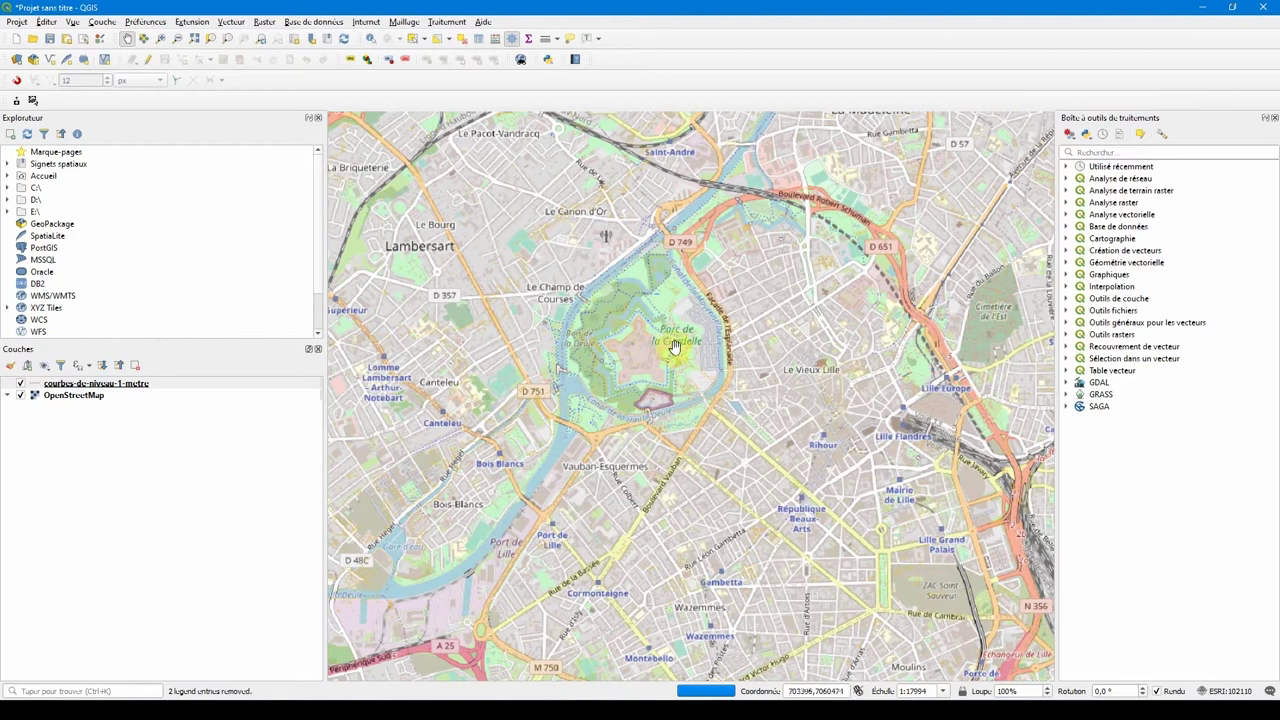
pyautogui.scroll(-1, 552, 298)
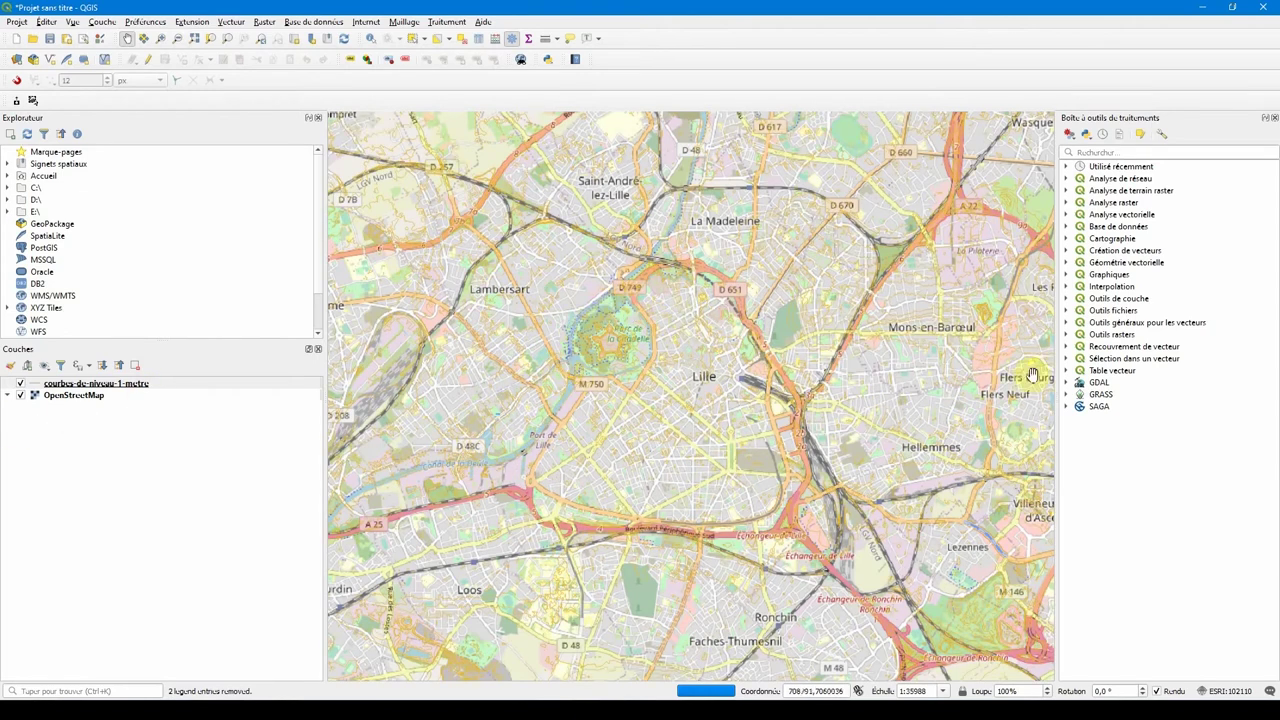
# Step: Clip the courbes-de-niveau-1-metre layer with GDAL's clip by extent, using a rectangle drawn on the map around the Parc de la Citadelle
pyautogui.click(1066, 384)
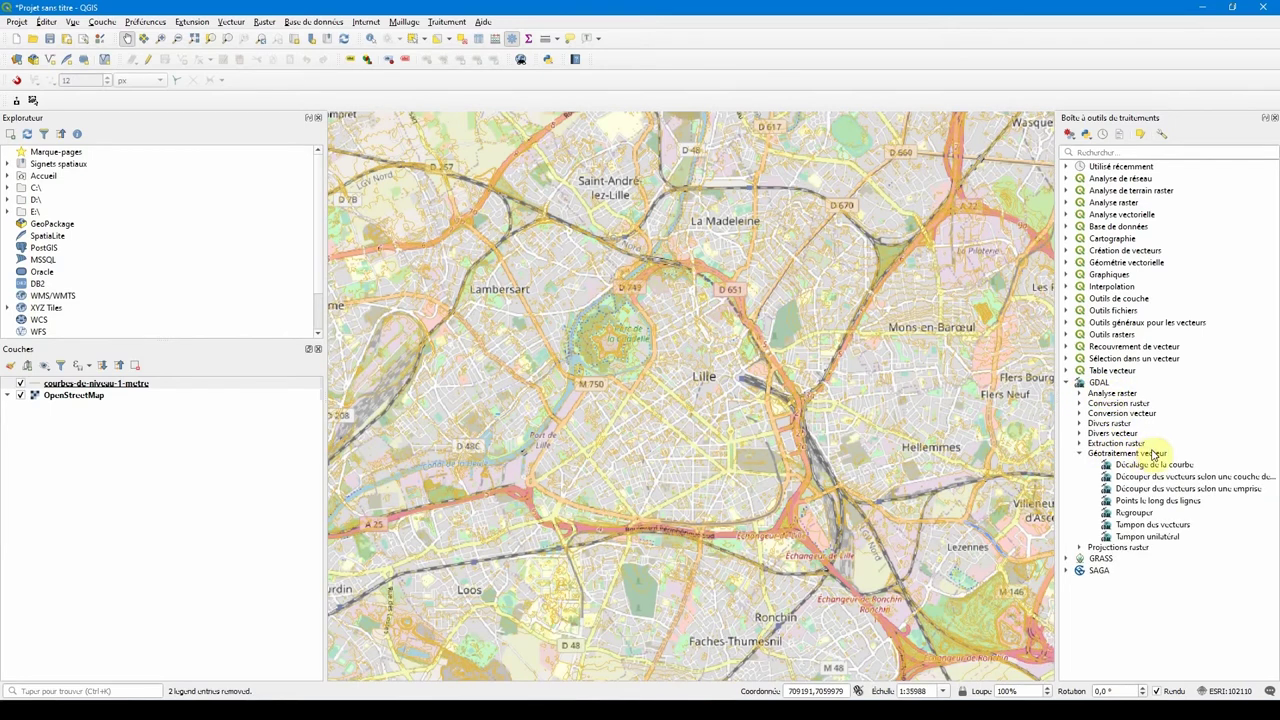
pyautogui.click(1160, 489)
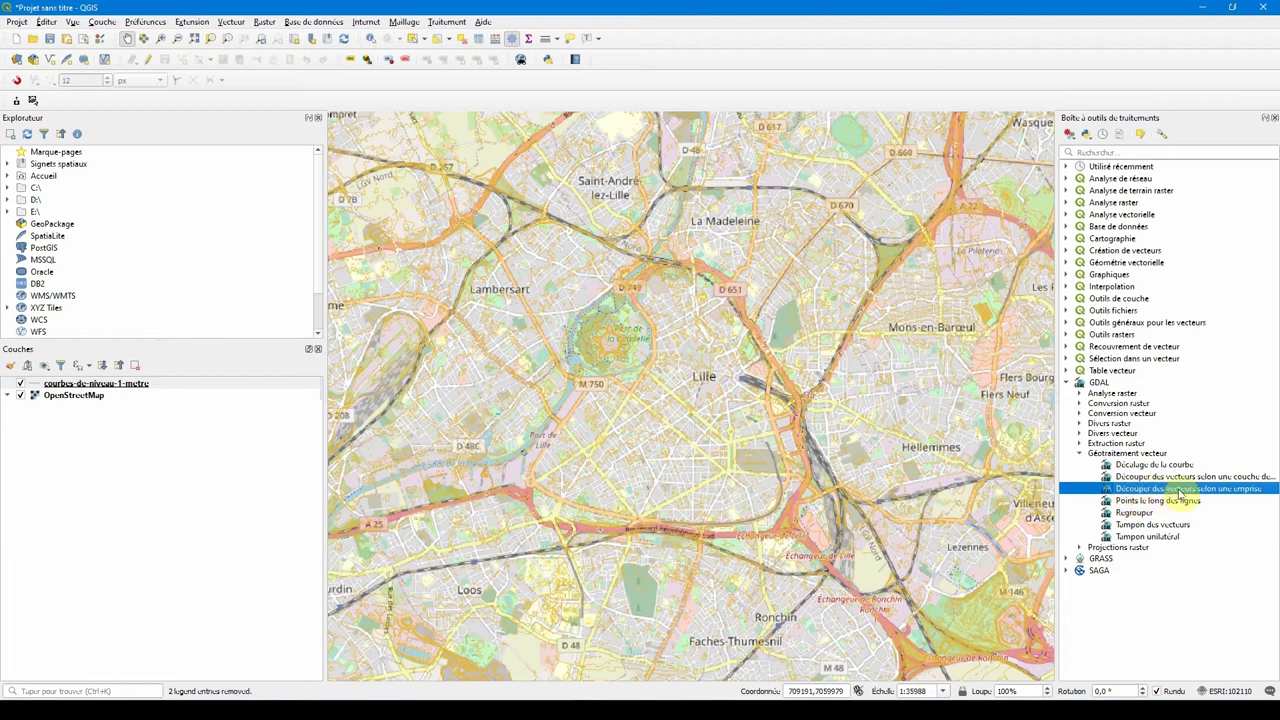
pyautogui.doubleClick(1175, 497)
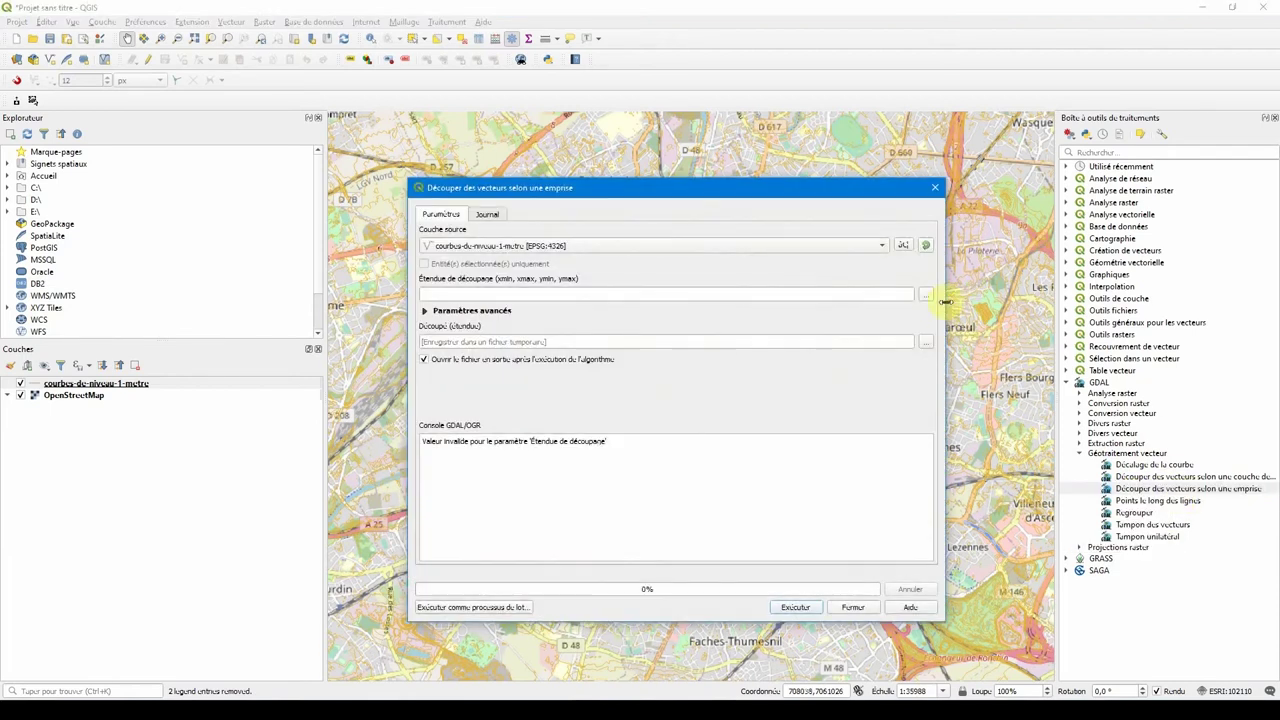
pyautogui.click(927, 296)
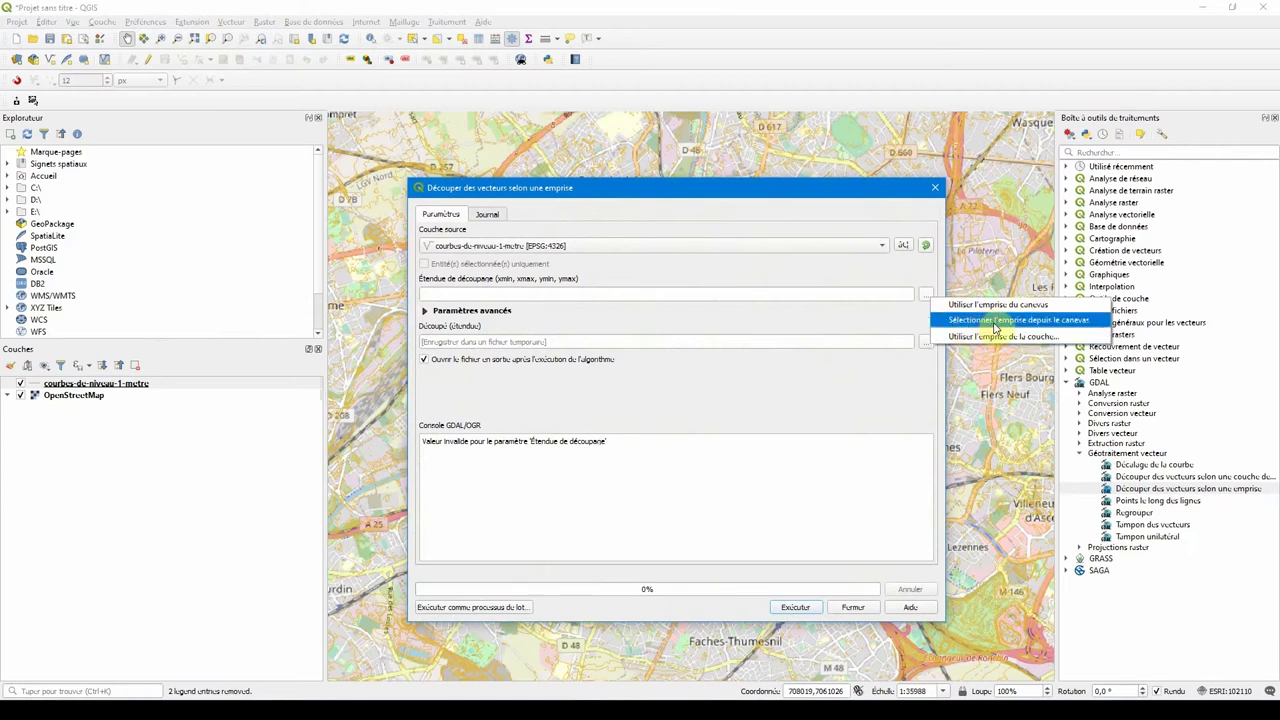
pyautogui.click(994, 322)
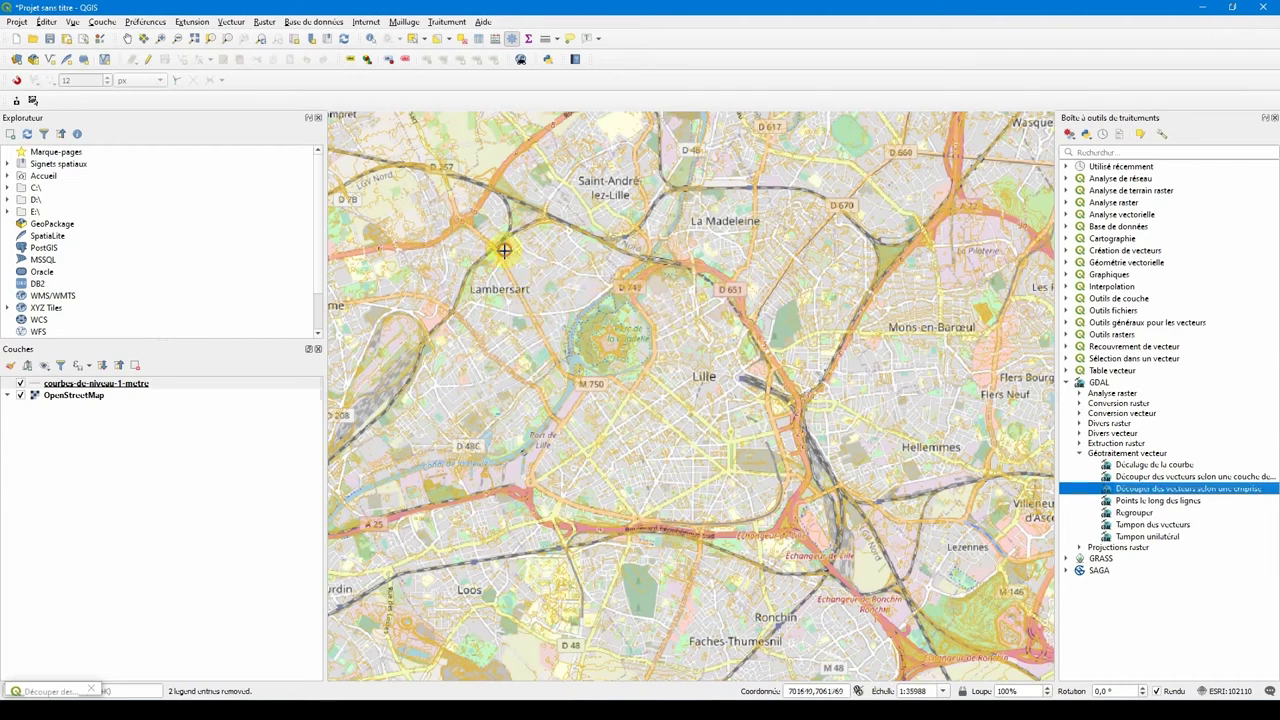
pyautogui.moveTo(504, 250); pyautogui.dragTo(716, 432)
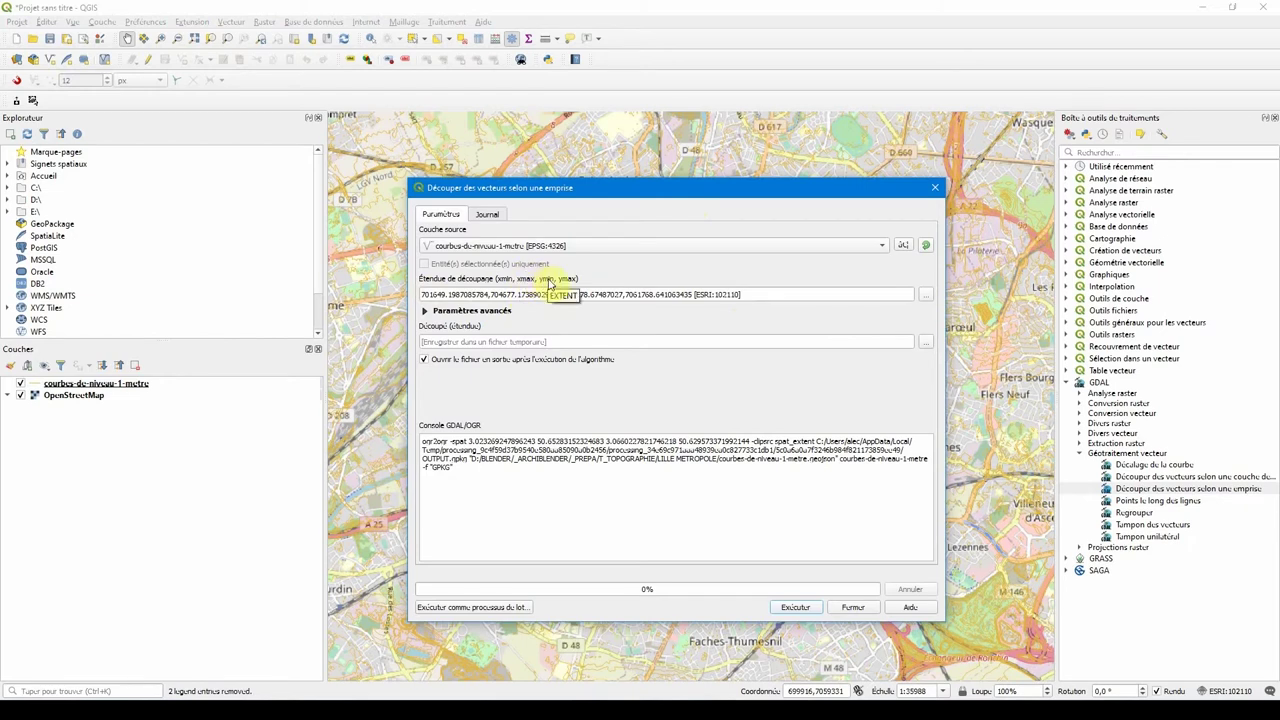
pyautogui.click(796, 609)
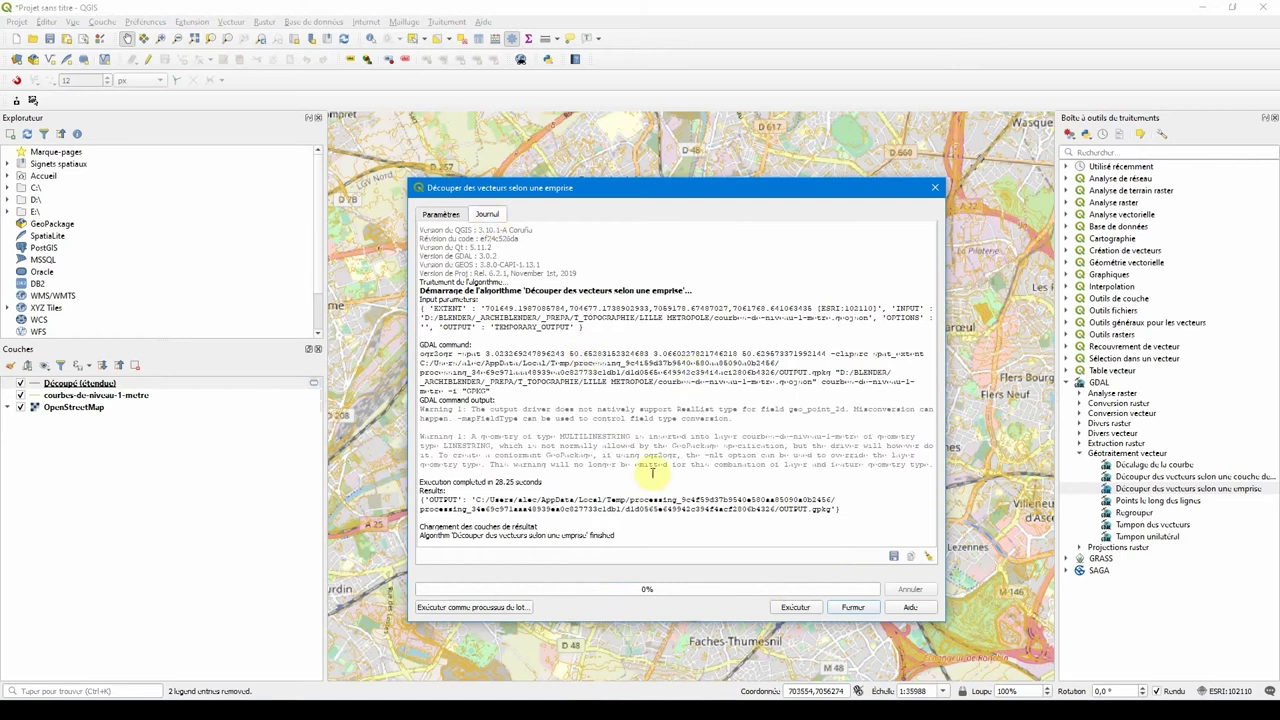
pyautogui.click(845, 607)
# Step: Hide the courbes-de-niveau-1-metre and OpenStreetMap layers and examine the clipped contours around the star-shaped citadel
pyautogui.click(20, 395)
pyautogui.click(20, 407)
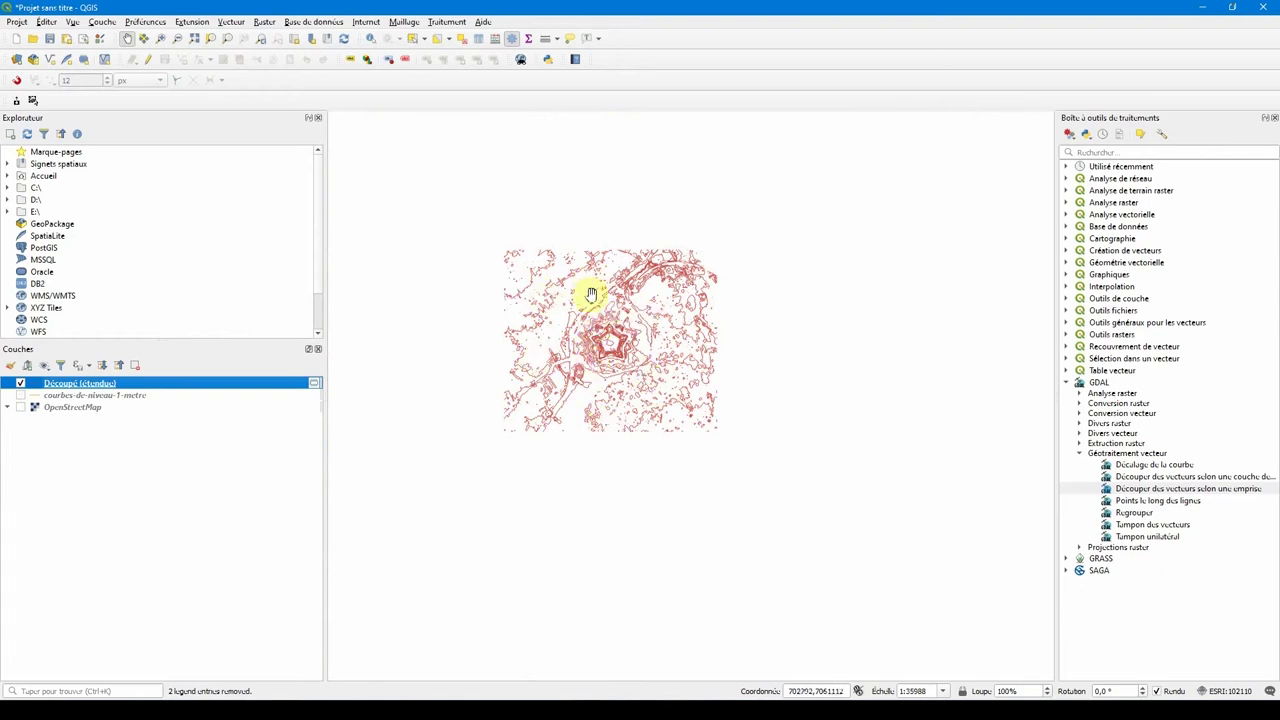
pyautogui.scroll(4, 592, 293)
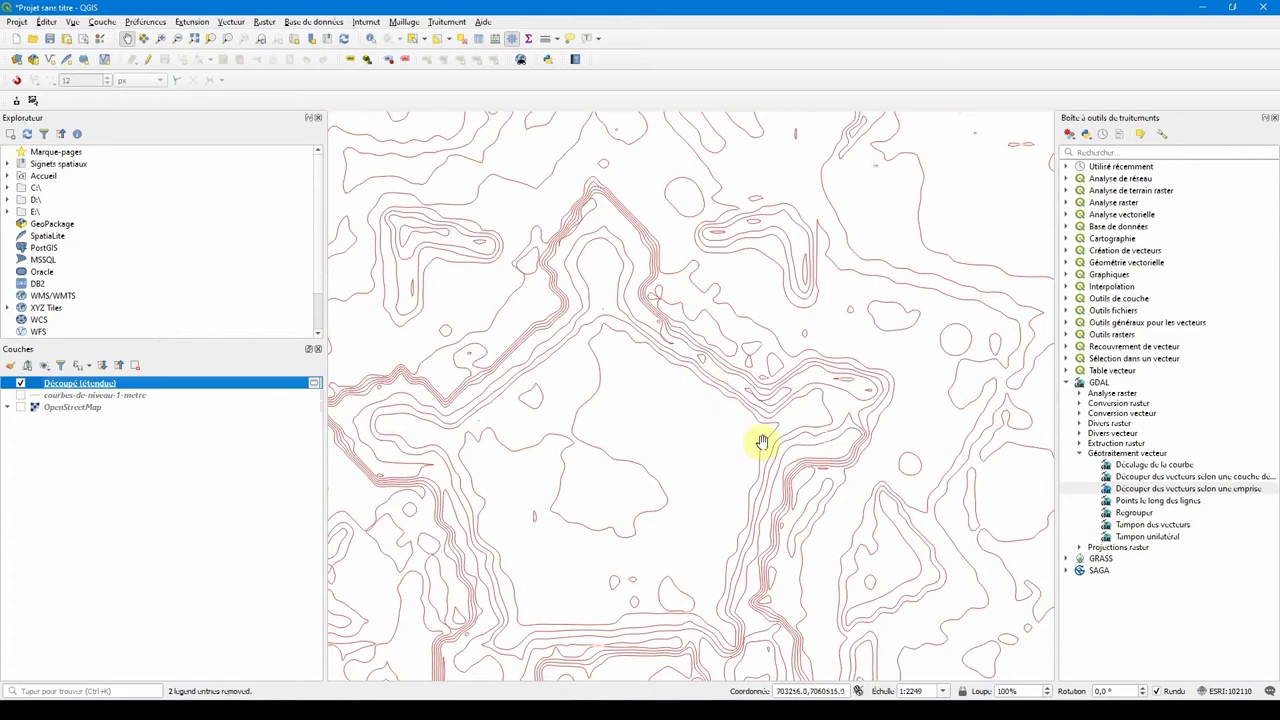
pyautogui.moveTo(680, 466); pyautogui.dragTo(808, 317)
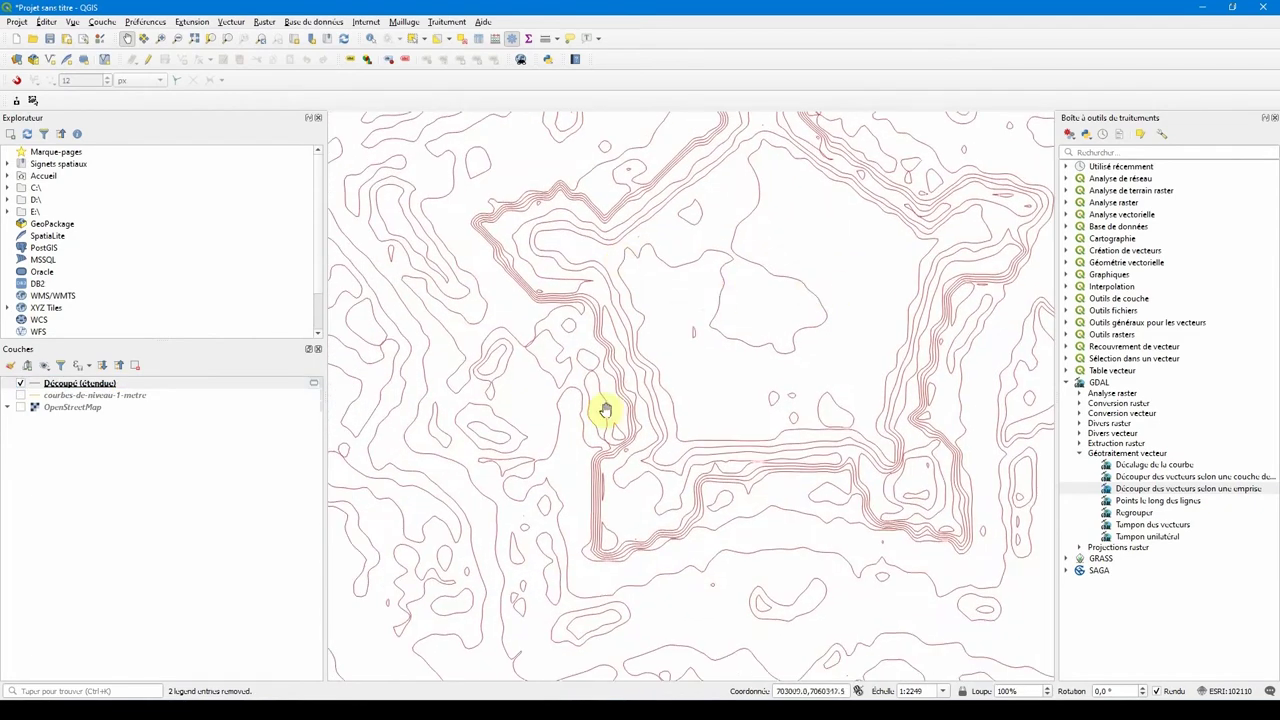
pyautogui.scroll(-2, 658, 444)
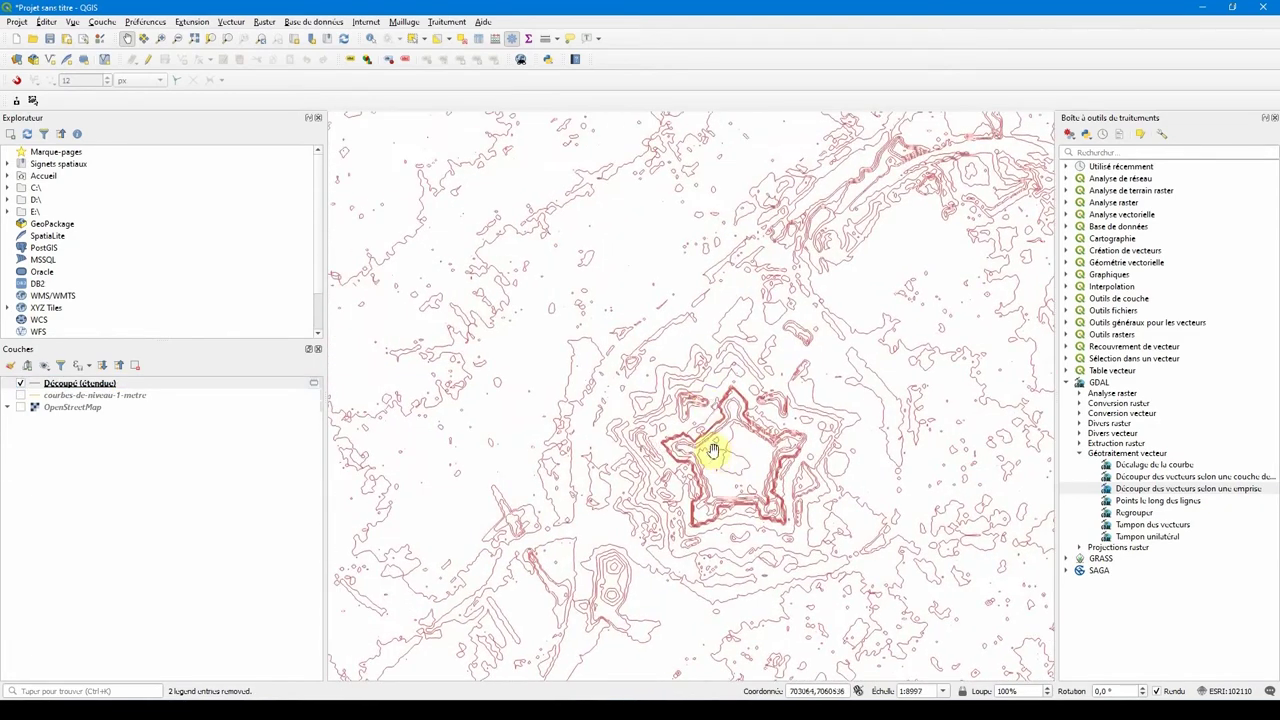
pyautogui.scroll(-1, 694, 388)
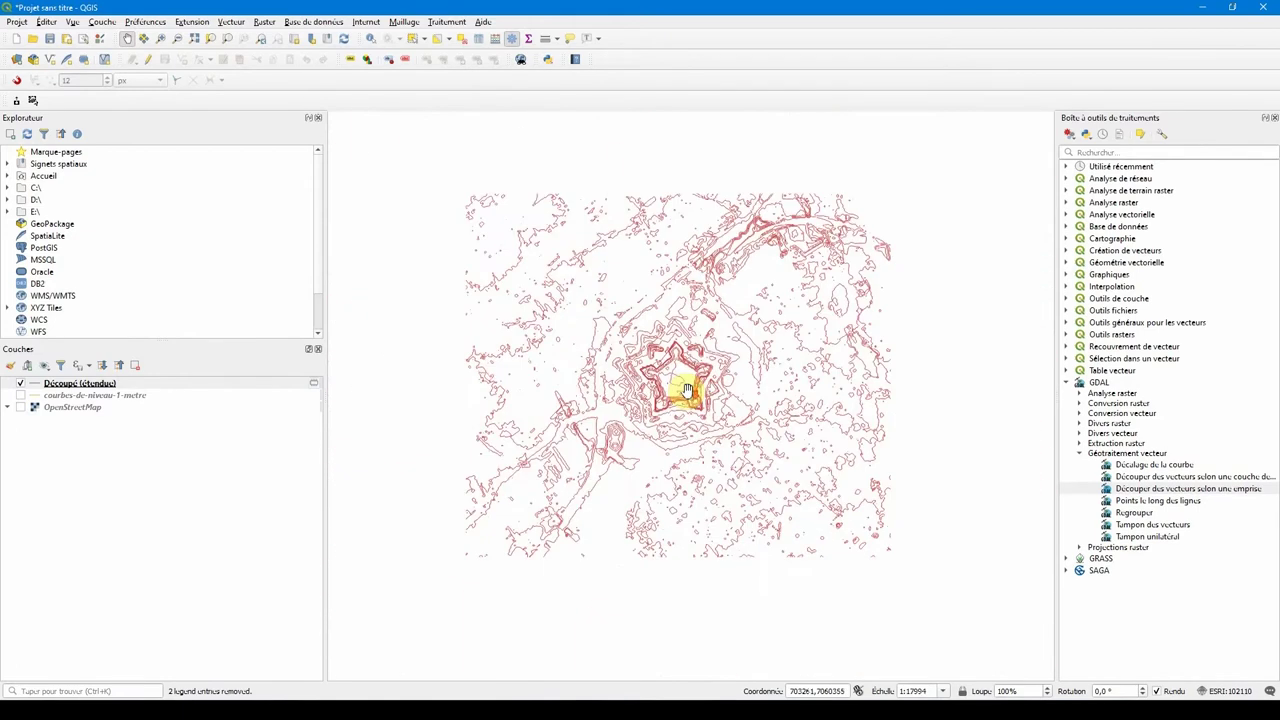
# Step: Check the coordinate reference system in the properties of the courbes-de-niveau-1-metre layer
pyautogui.click(62, 386)
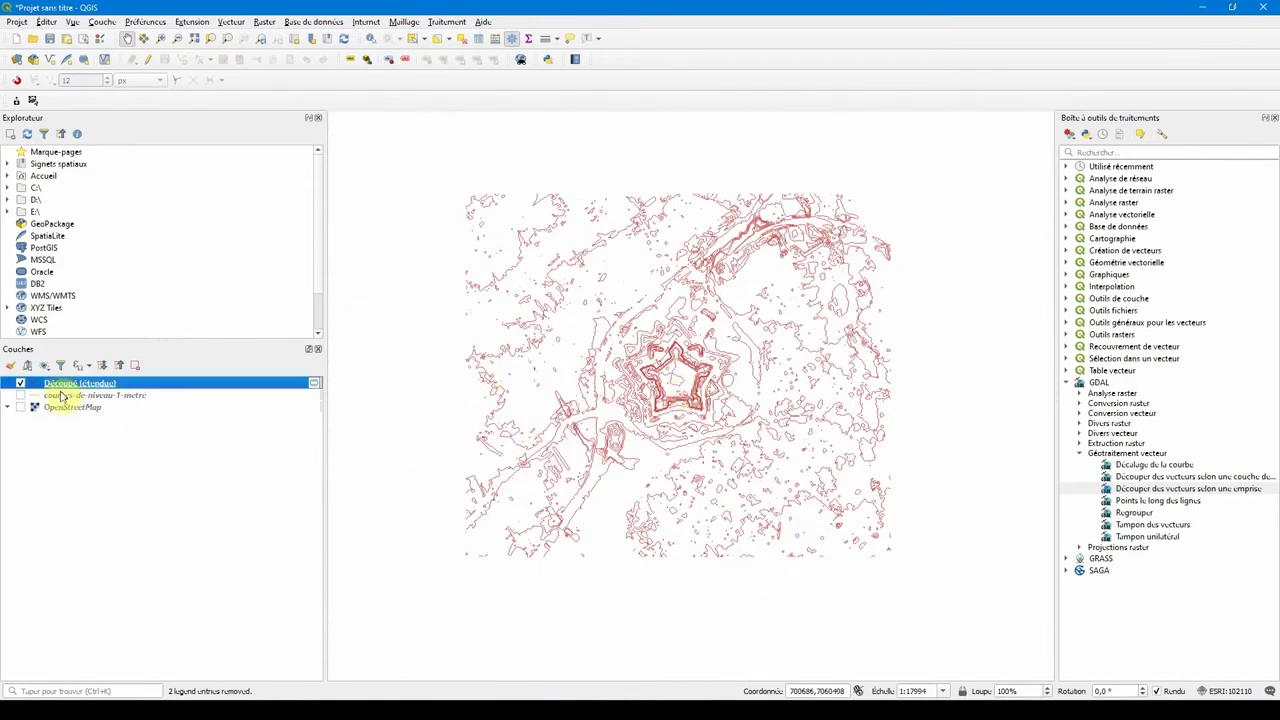
pyautogui.click(62, 397)
pyautogui.rightClick(57, 400)
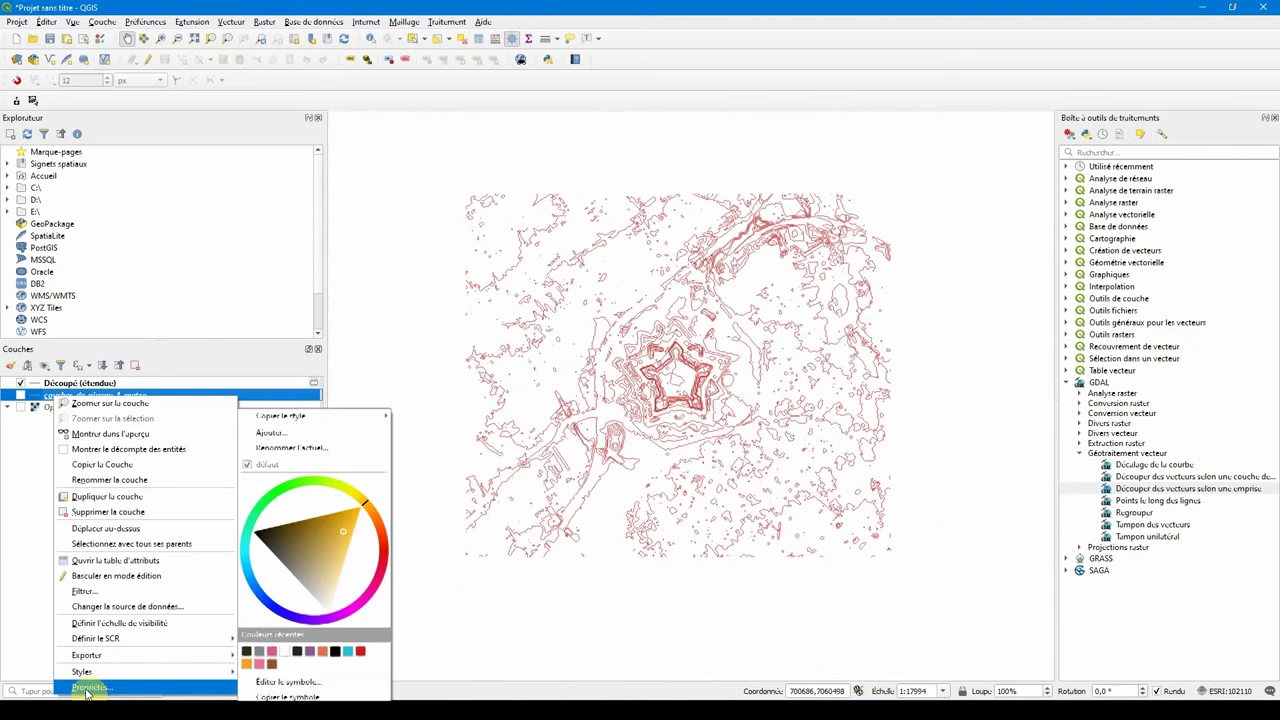
pyautogui.click(88, 688)
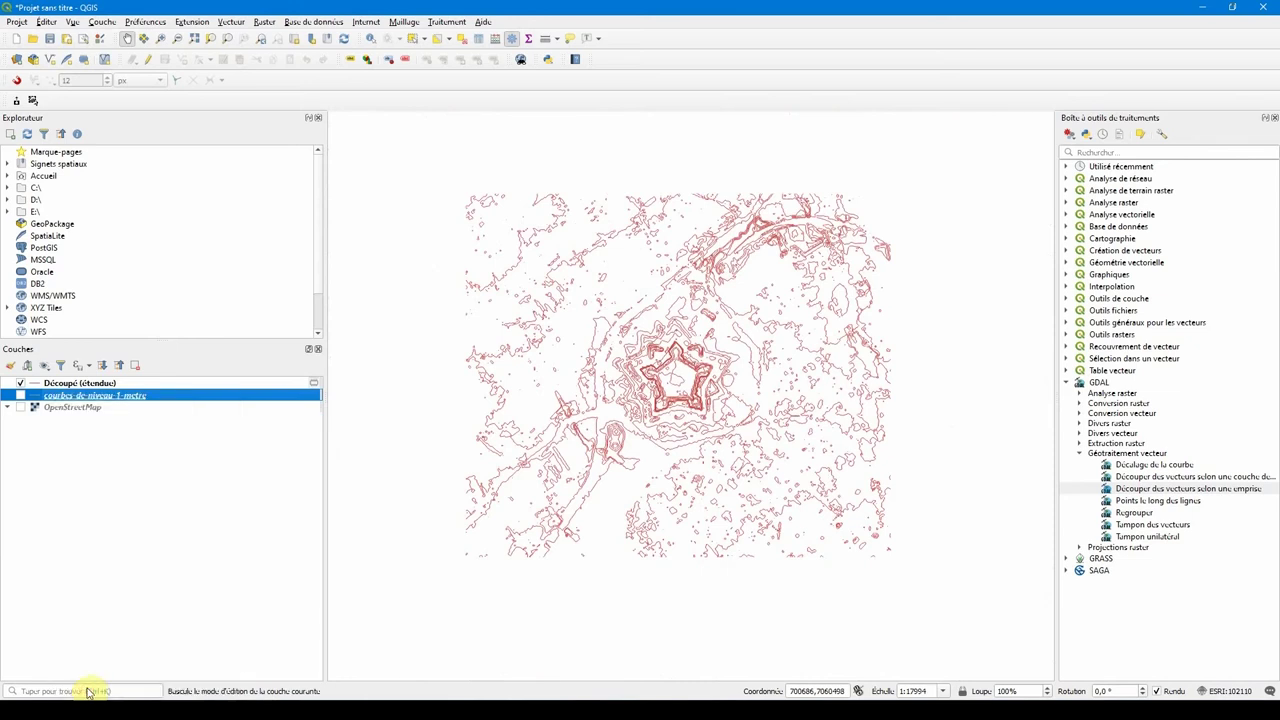
pyautogui.moveTo(545, 142); pyautogui.dragTo(433, 145)
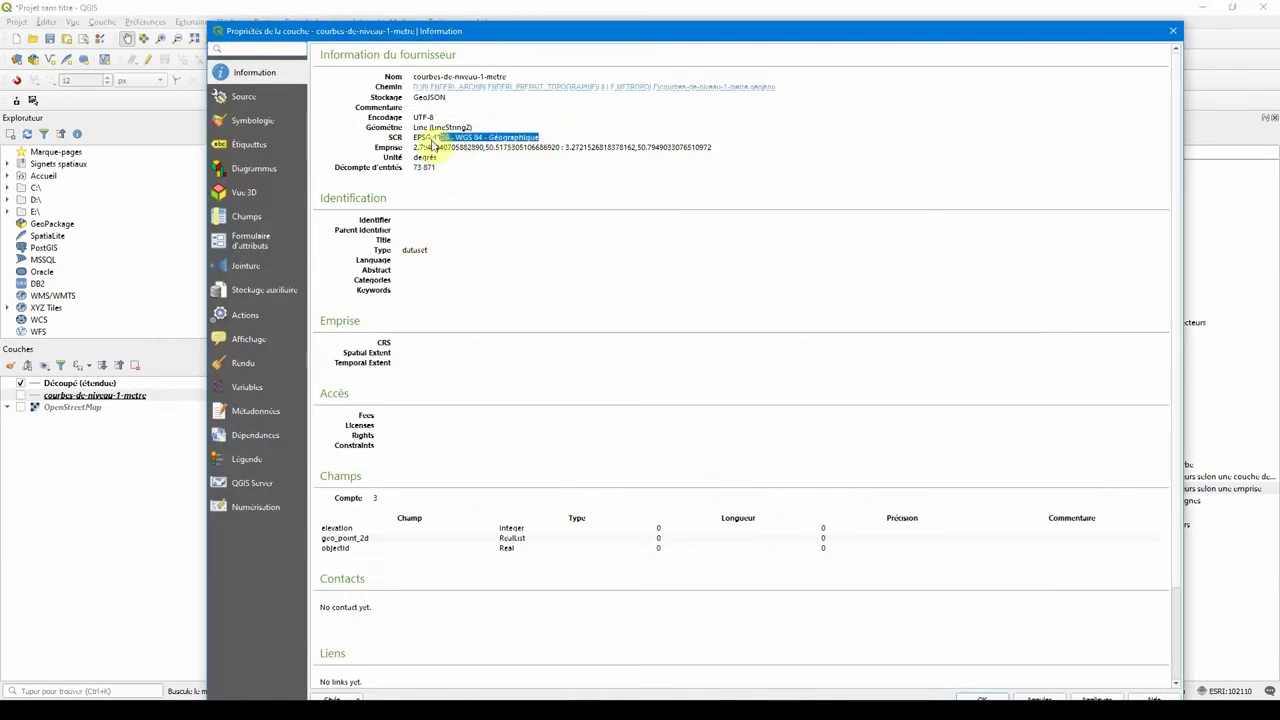
pyautogui.click(1173, 31)
# Step: Export the Découpé (étendue) layer as the ESRI Shapefile LILLE WGS84 in the LILLE METROPOLE folder, with CRS EPSG:4326 - WGS 84
pyautogui.click(106, 384)
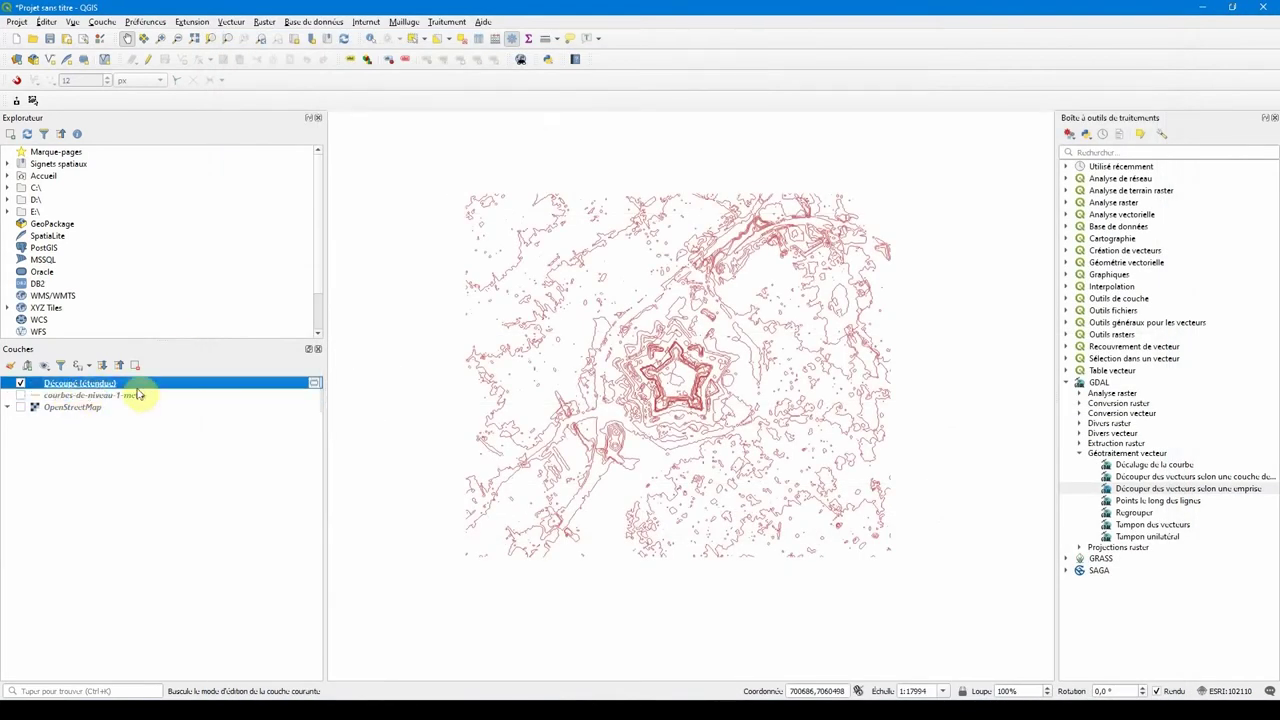
pyautogui.rightClick(77, 387)
pyautogui.moveTo(128, 624)
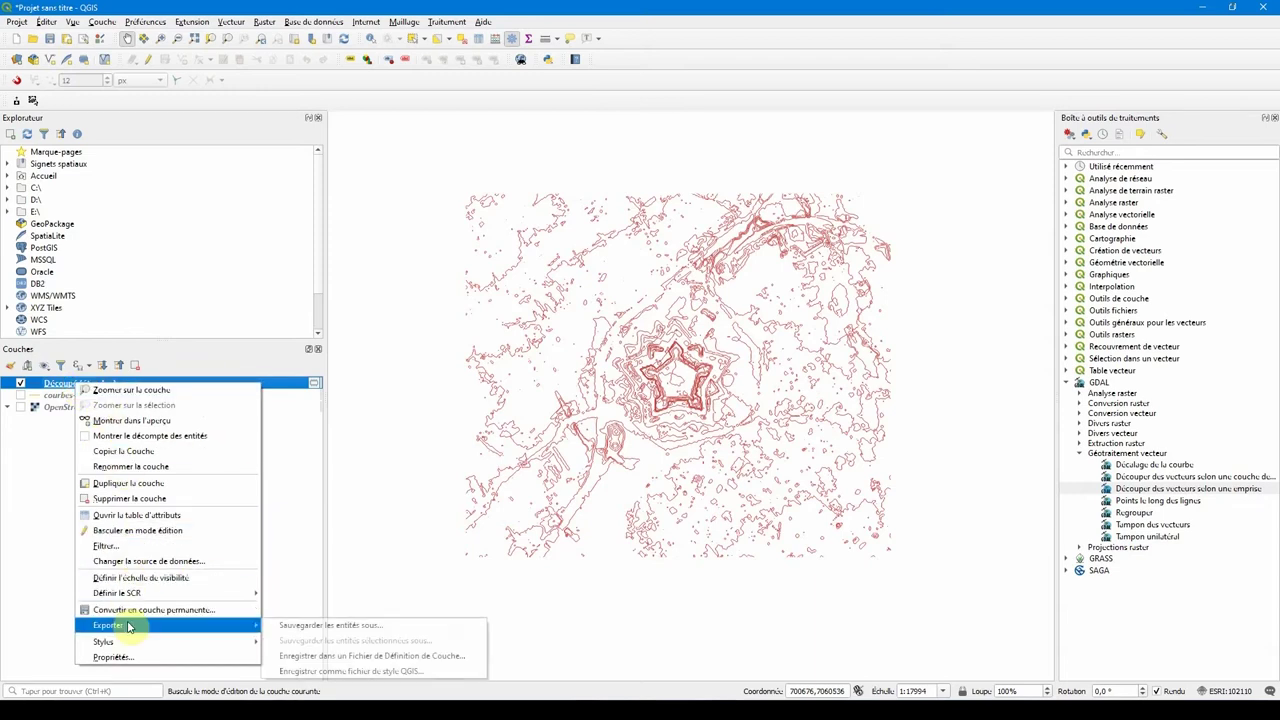
pyautogui.click(300, 622)
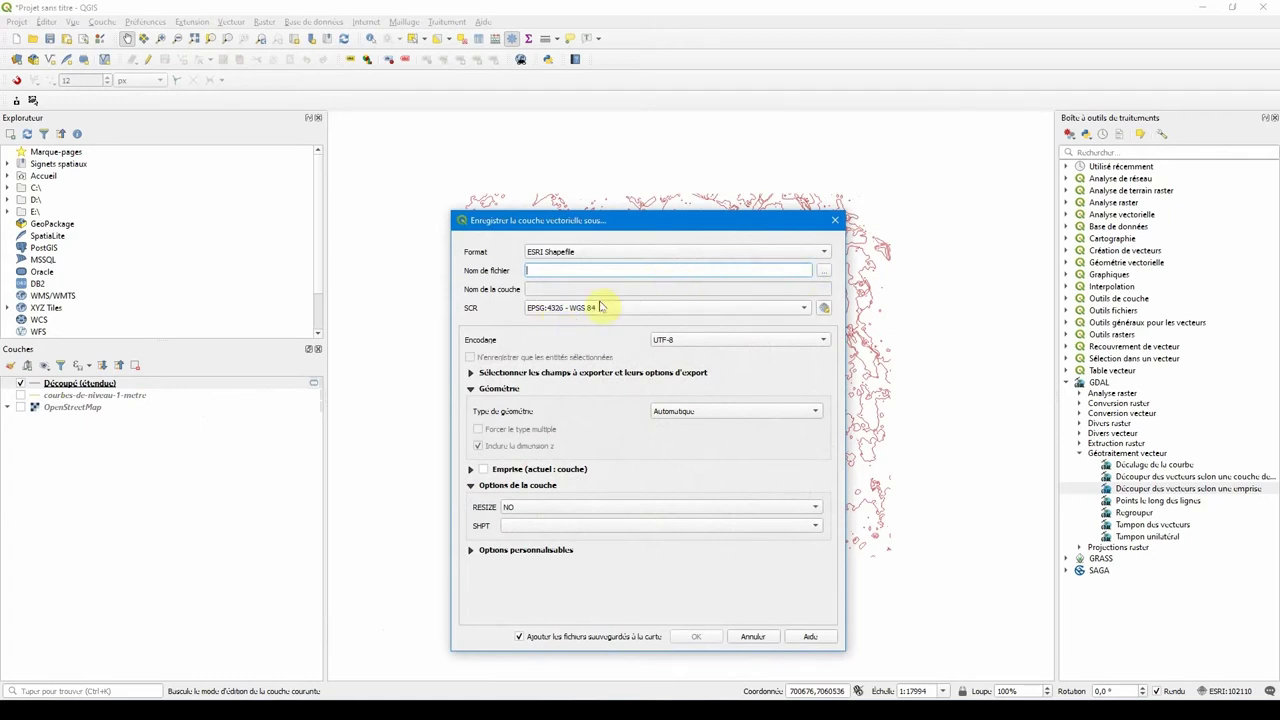
pyautogui.click(821, 272)
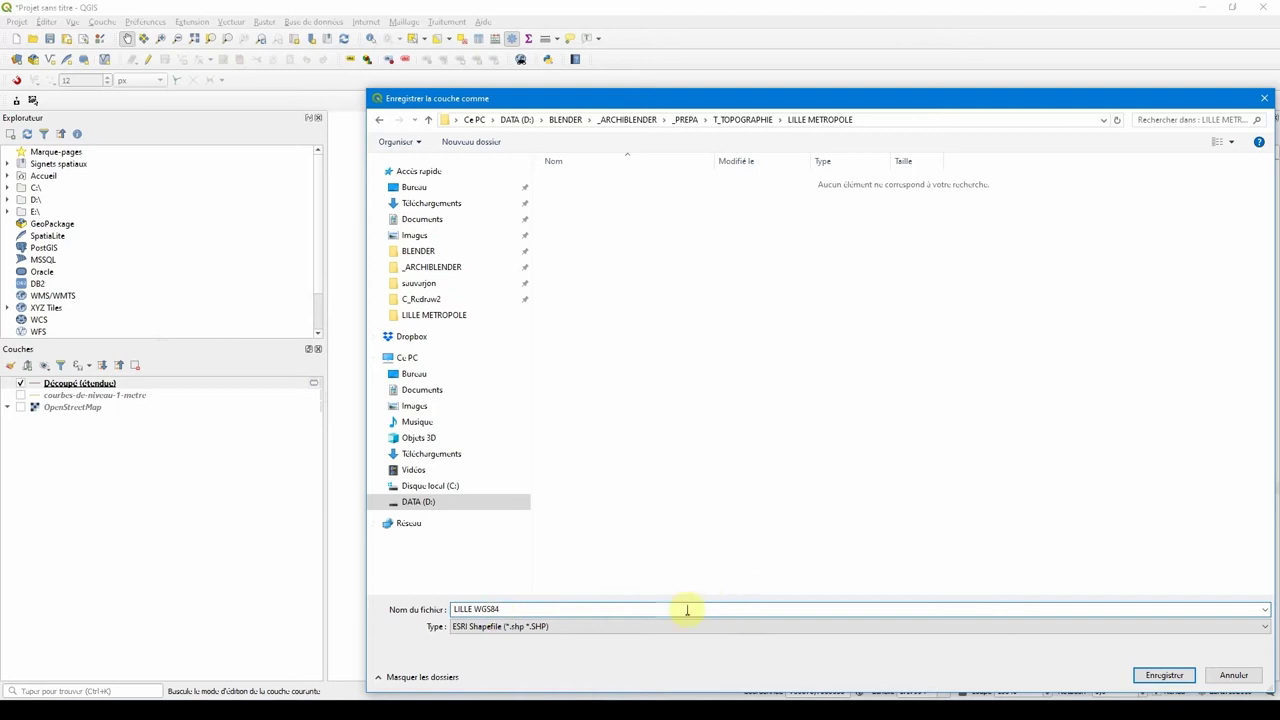
pyautogui.click(1150, 676)
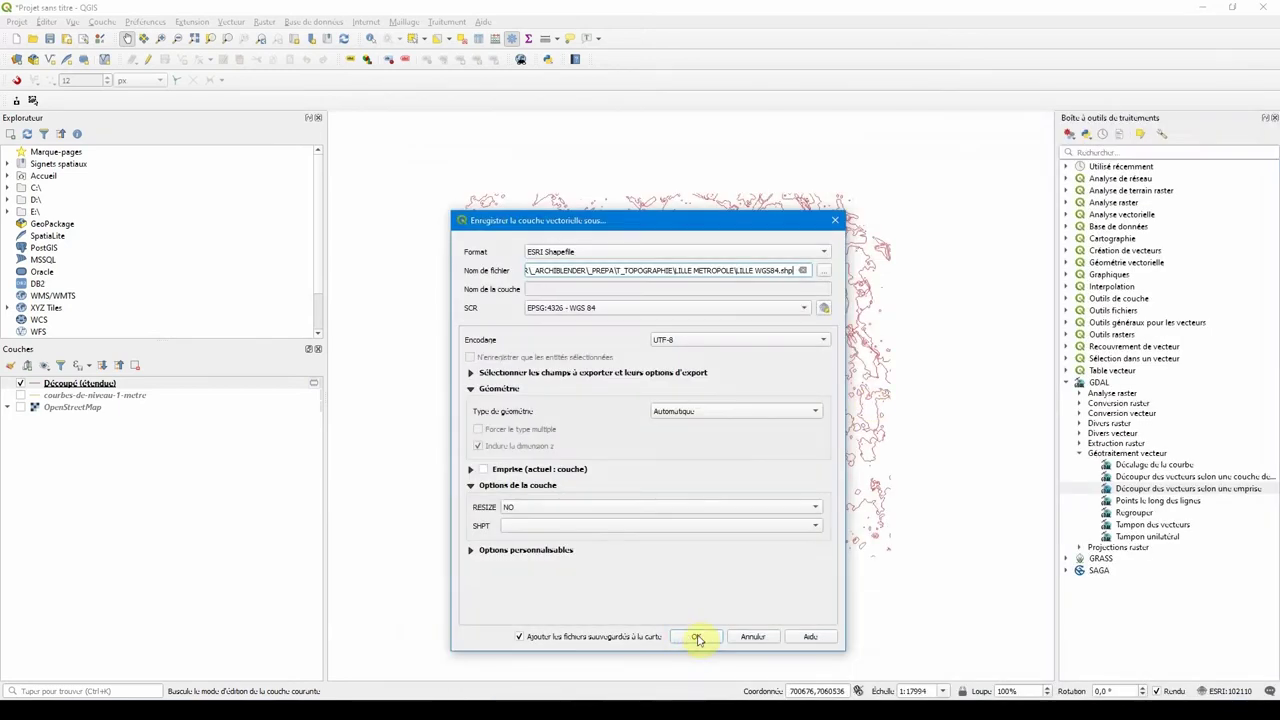
pyautogui.click(697, 637)
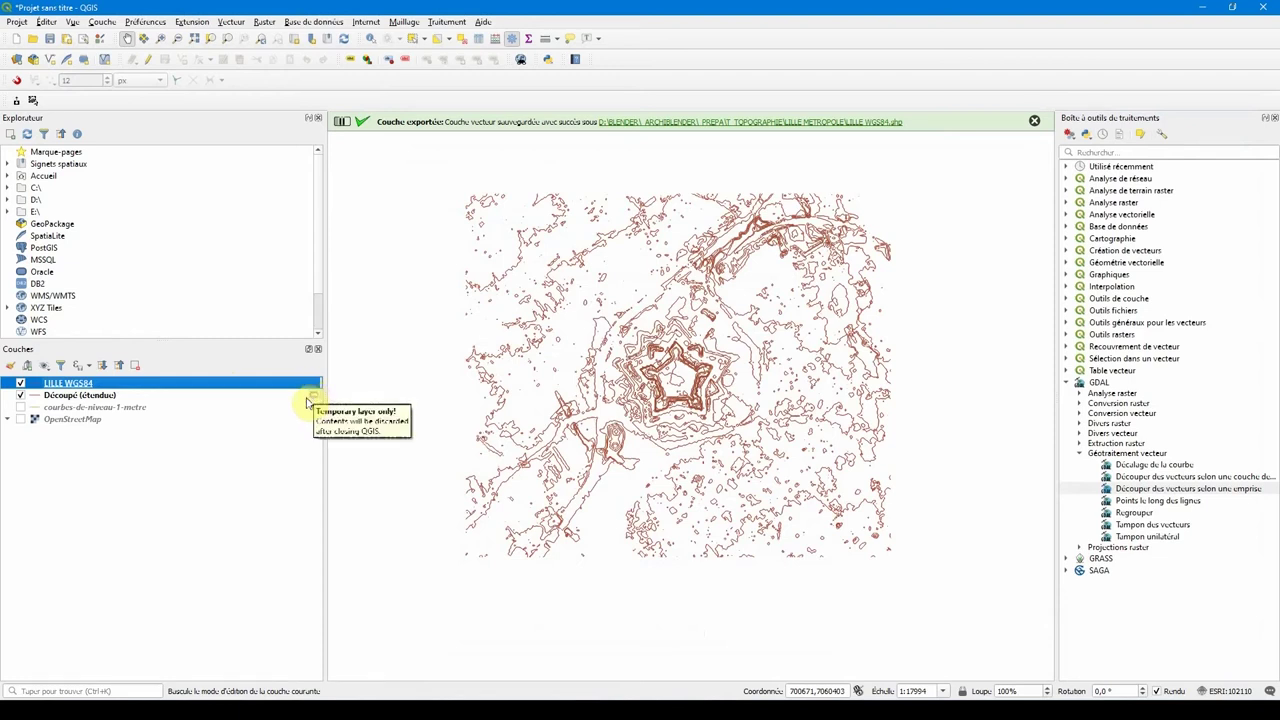
# Step: Remove the temporary Découpé (étendue) layer from the project
pyautogui.rightClick(104, 397)
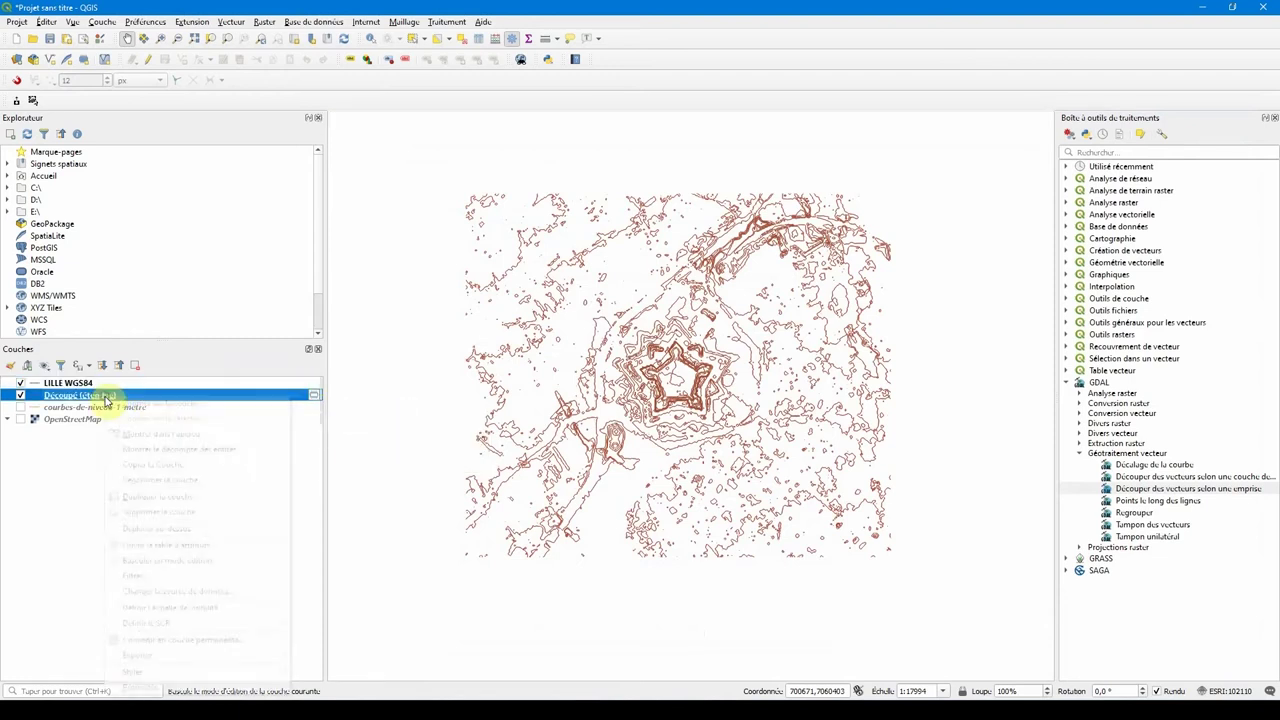
pyautogui.click(158, 511)
pyautogui.click(616, 370)
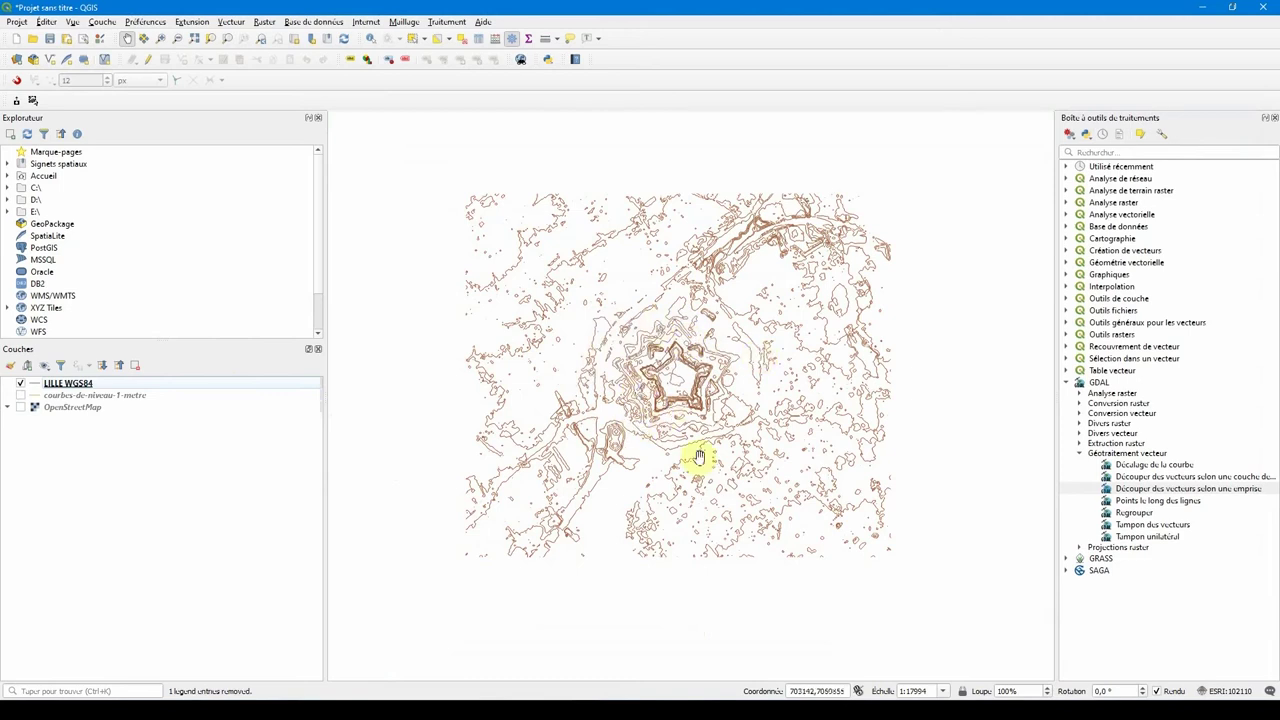
# Step: Switch to Blender and delete the Nantes wgs84 object
pyautogui.click(700, 699)
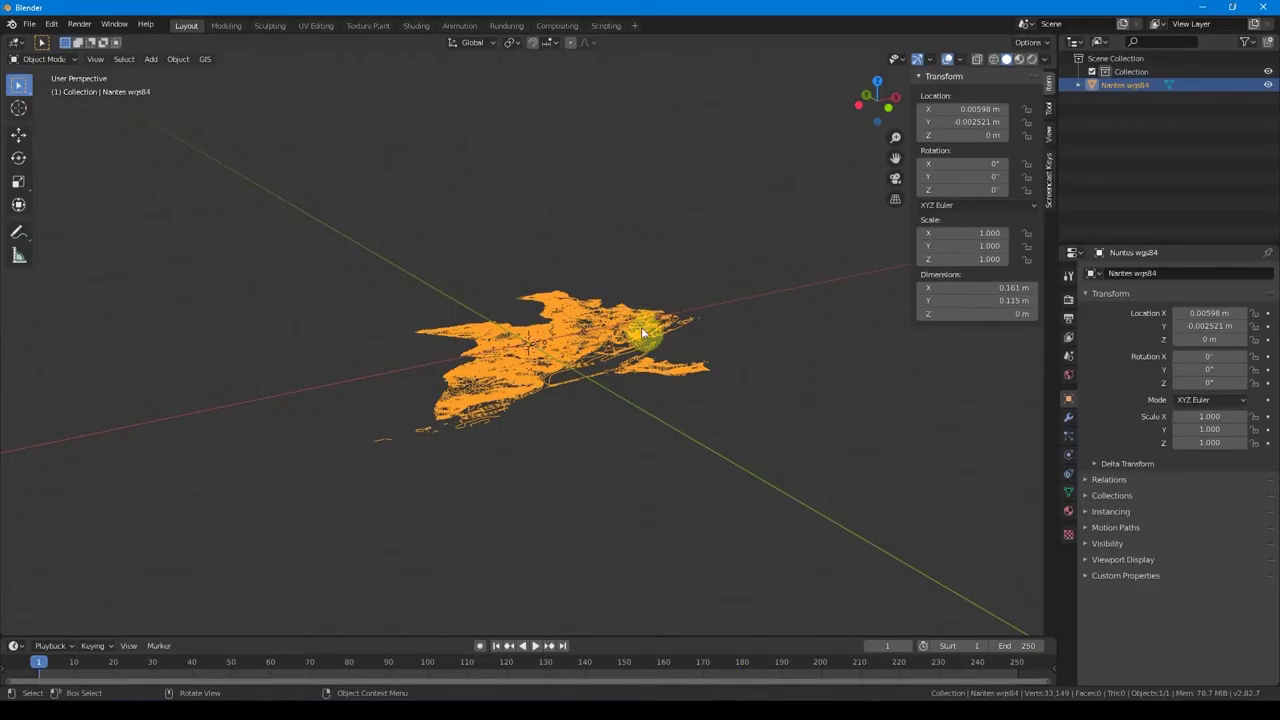
pyautogui.press('Delete')
# Step: Import LILLE WGS84.shp with BlenderGIS using Geometry as elevation source, clearing the scene georeferencing and keeping WGS84 latlon as CRS
pyautogui.click(205, 58)
pyautogui.moveTo(248, 106)
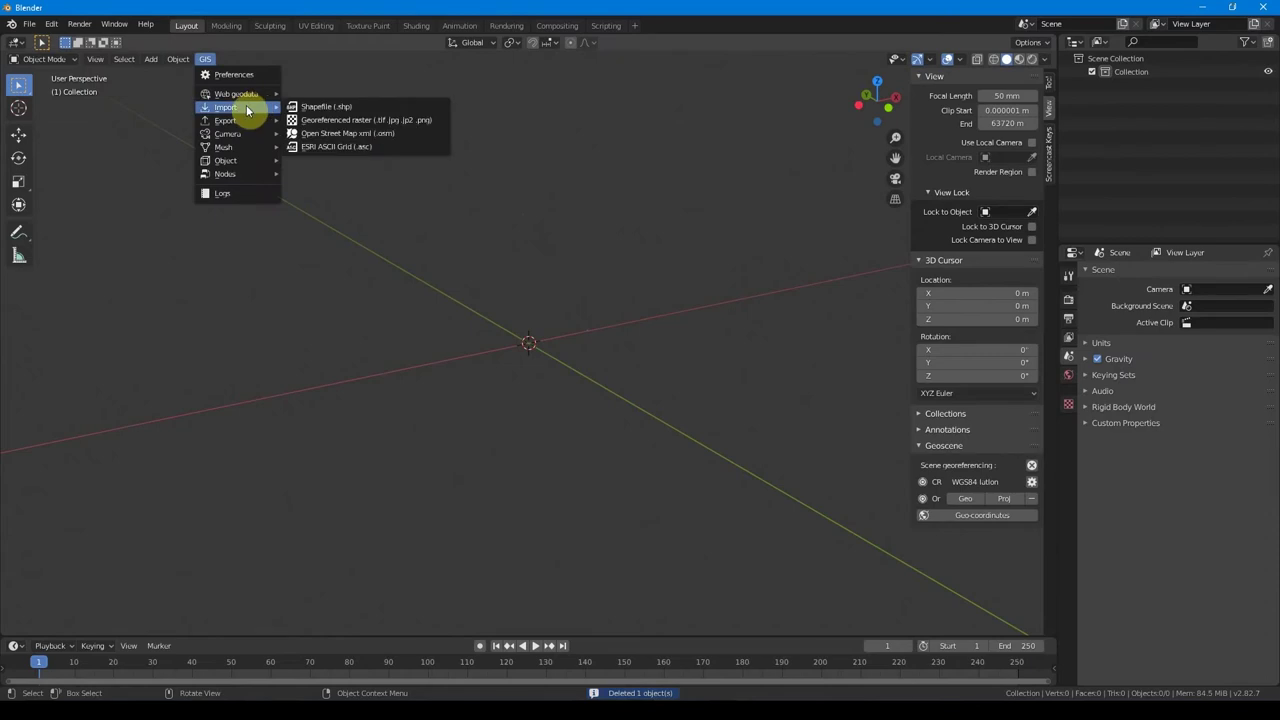
pyautogui.click(318, 107)
pyautogui.click(563, 234)
pyautogui.click(461, 264)
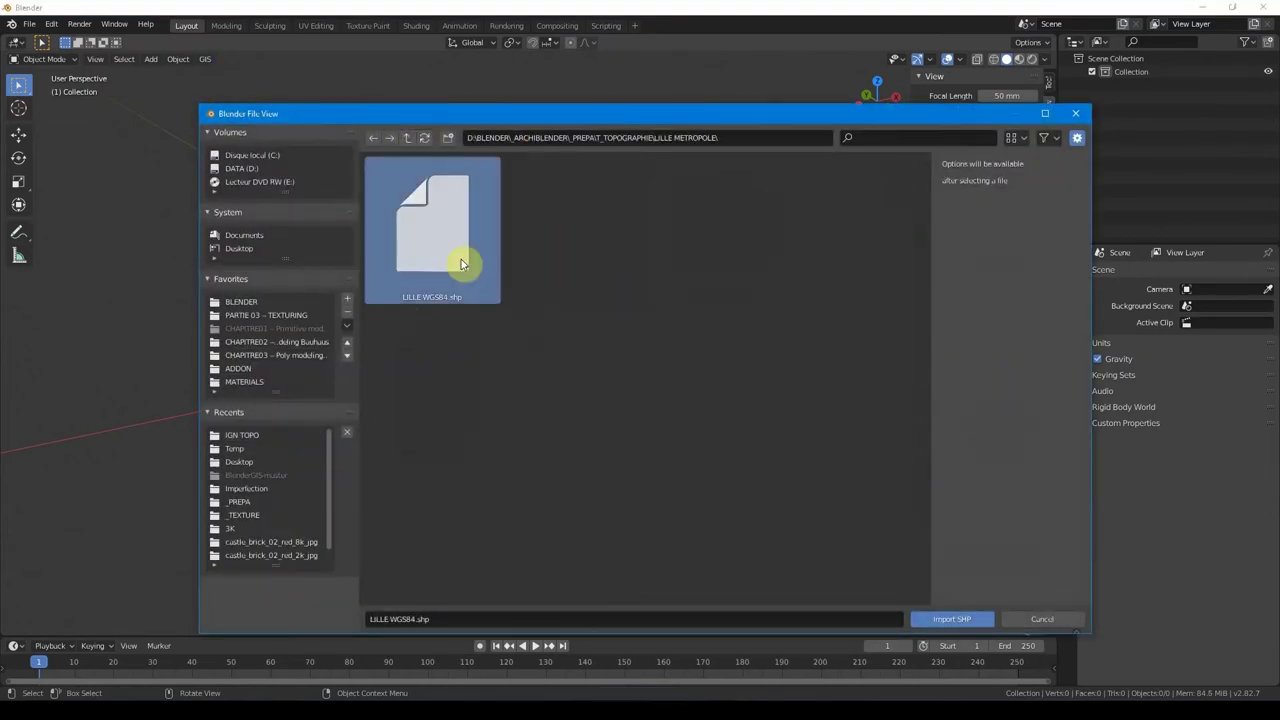
pyautogui.doubleClick(434, 263)
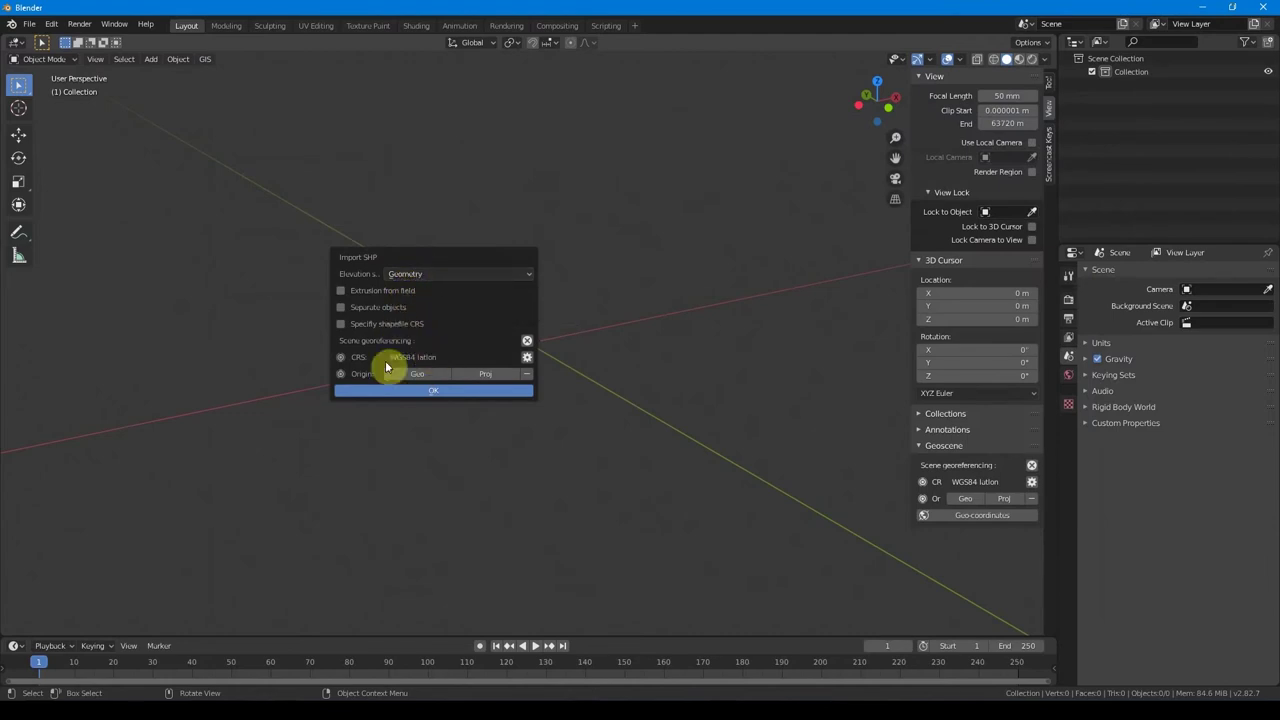
pyautogui.click(527, 340)
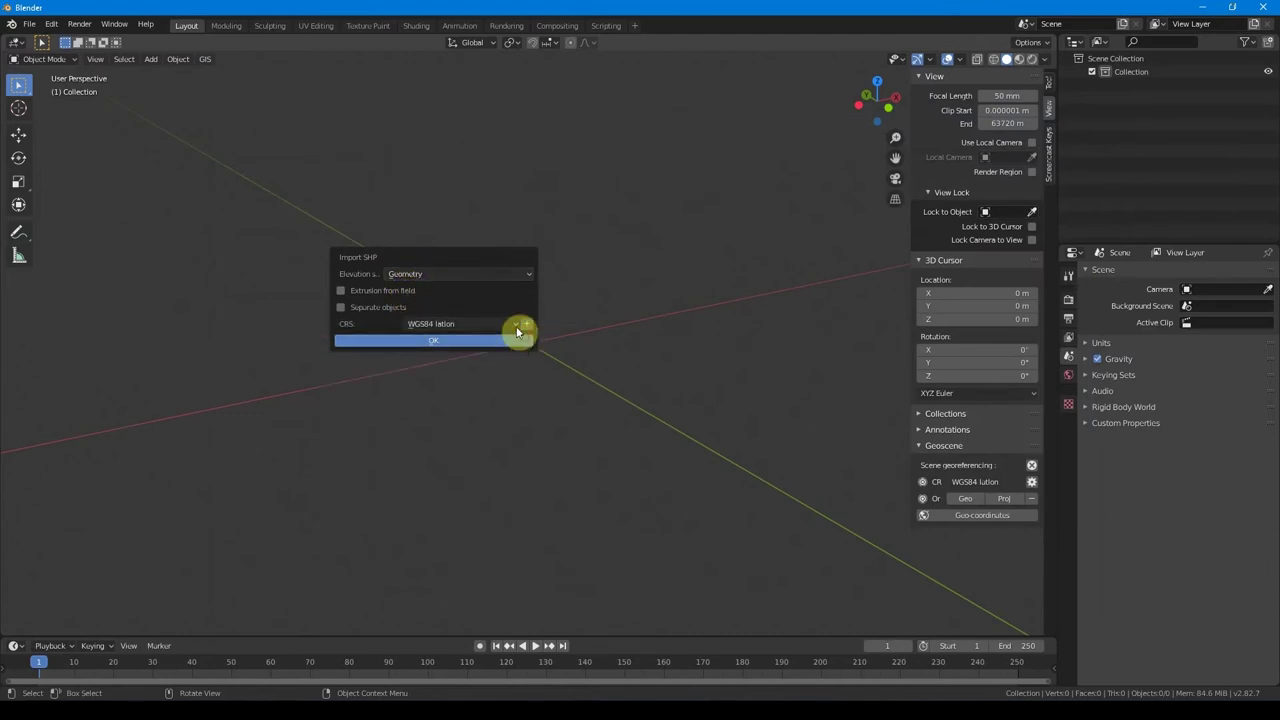
pyautogui.click(433, 340)
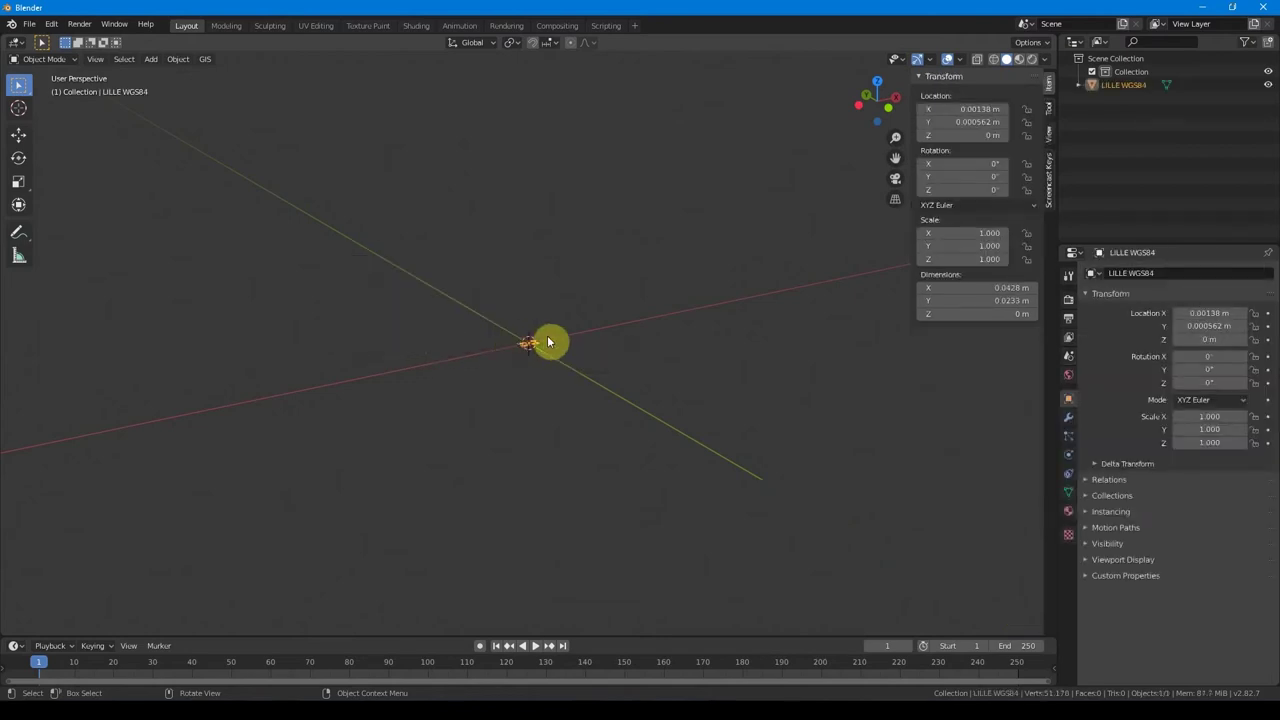
# Step: Examine the imported Lille contours up close and in top orthographic view, checking the shape of the star-shaped citadel
pyautogui.scroll(2, 527, 345)
pyautogui.scroll(-2, 531, 344)
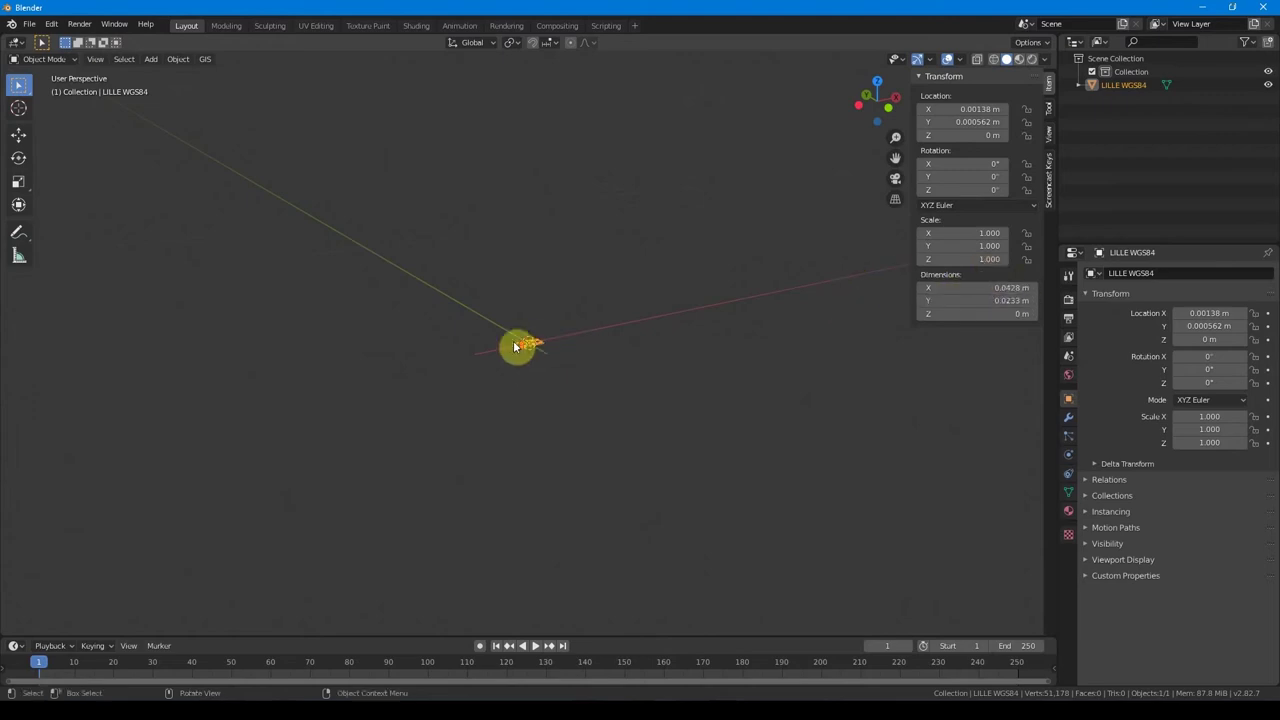
pyautogui.click(1050, 108)
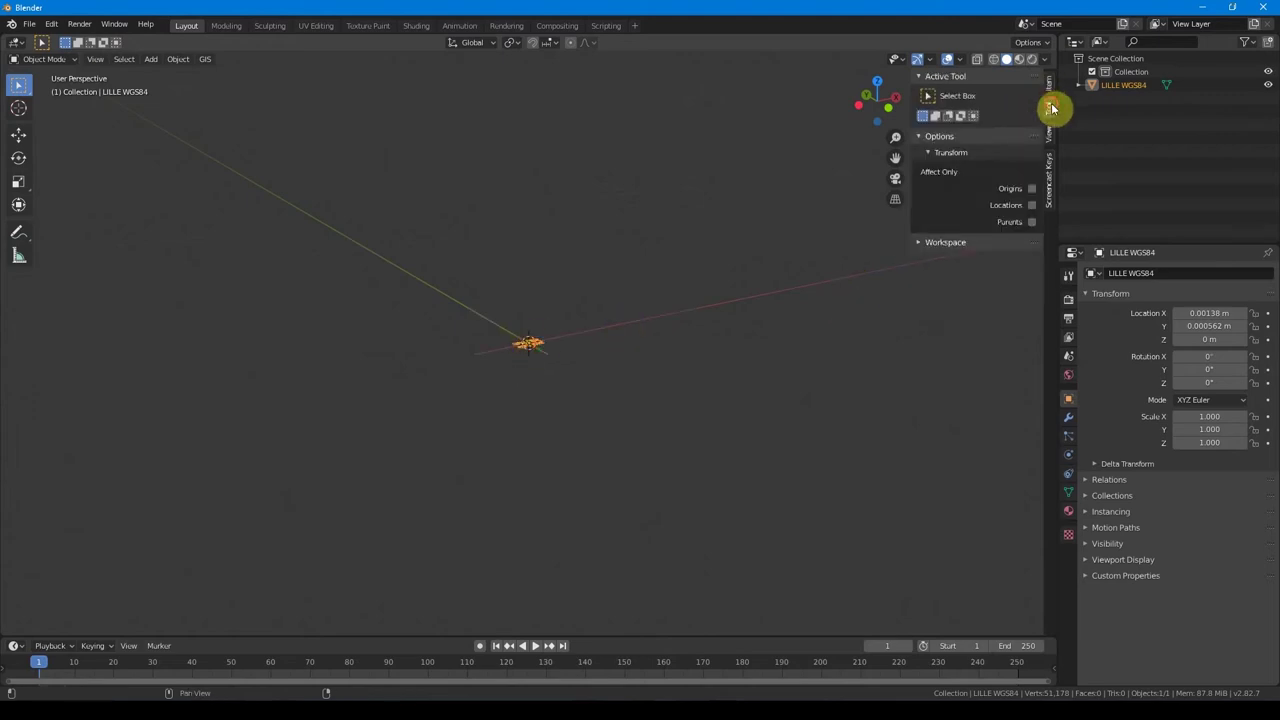
pyautogui.click(1051, 134)
pyautogui.scroll(10, 537, 349)
pyautogui.moveTo(620, 393); pyautogui.dragTo(794, 214, button='middle')
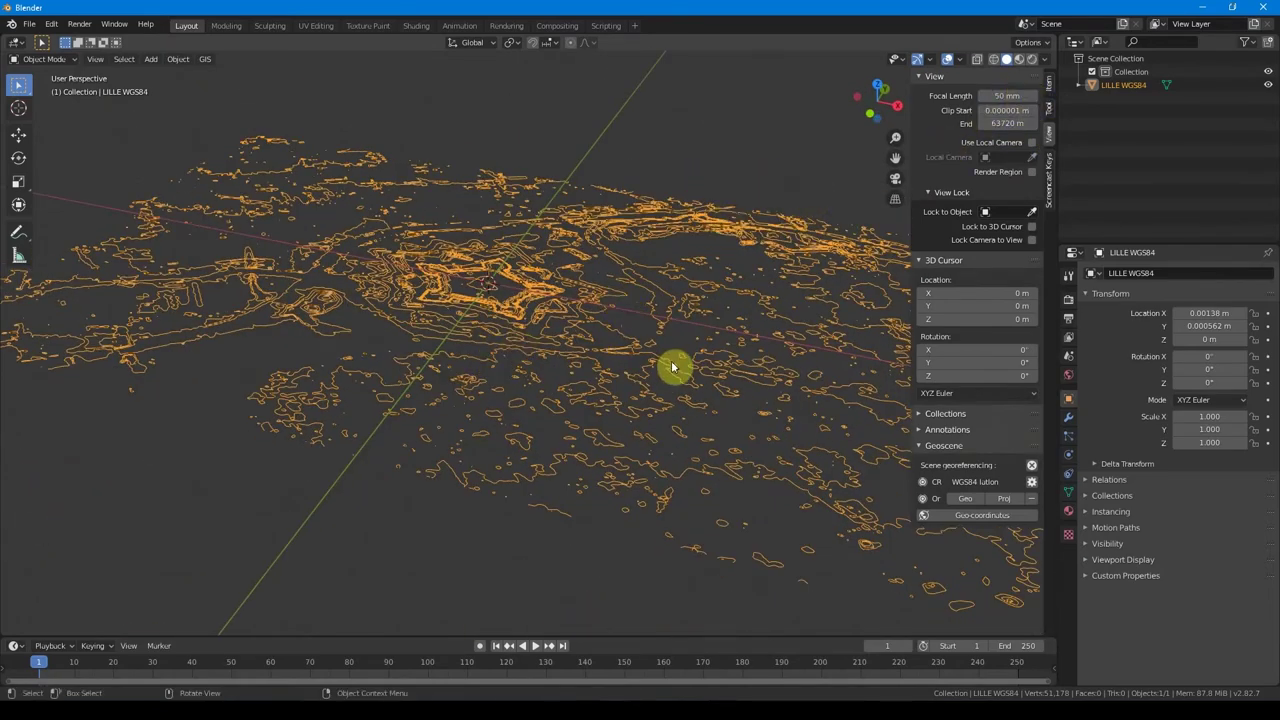
pyautogui.press('KP_7')
pyautogui.press('KP_5')
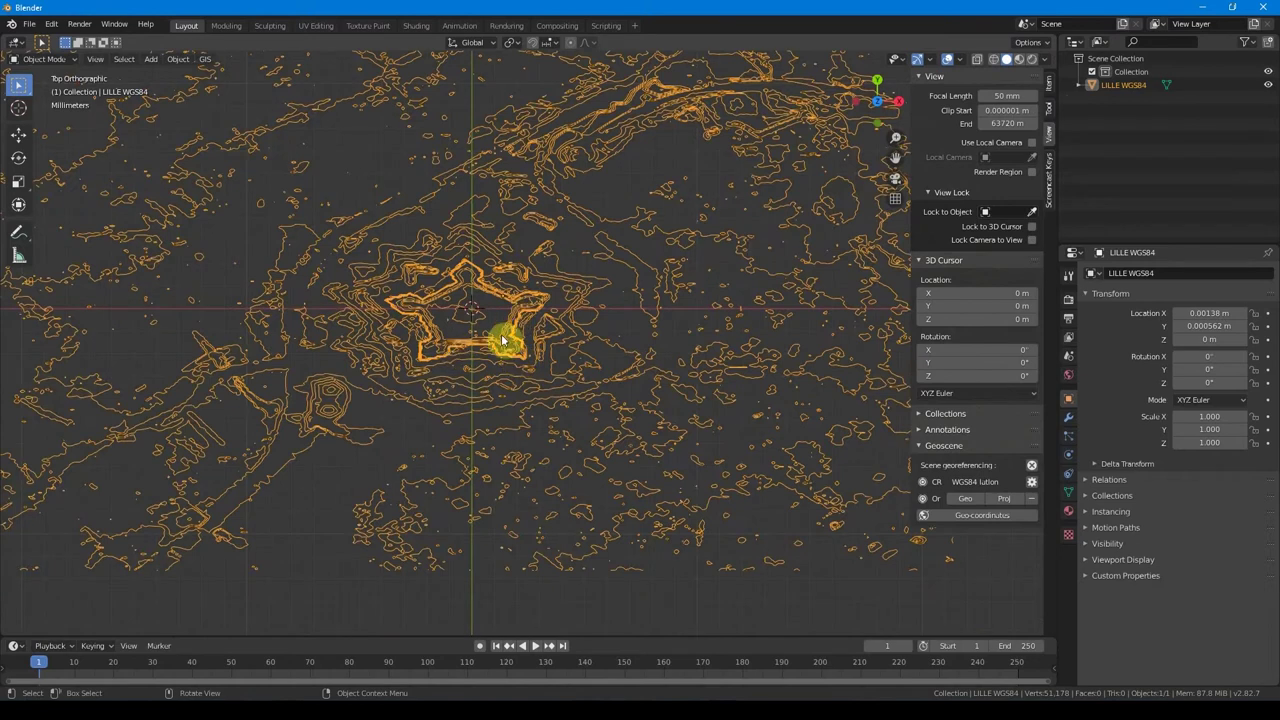
pyautogui.press('KP_7')
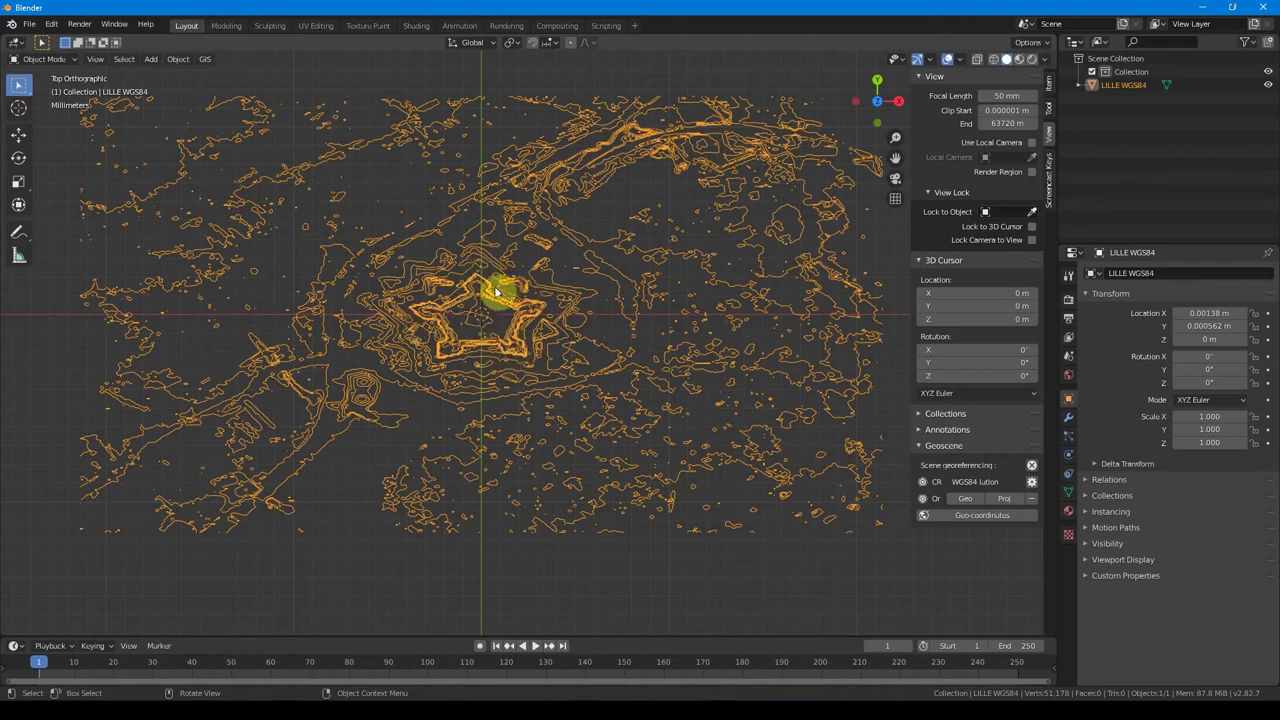
pyautogui.moveTo(485, 317); pyautogui.dragTo(523, 332, button='middle')
# Step: Delete the LILLE WGS84 object and restart its shapefile import with the elevation source set to Field
pyautogui.press('Delete')
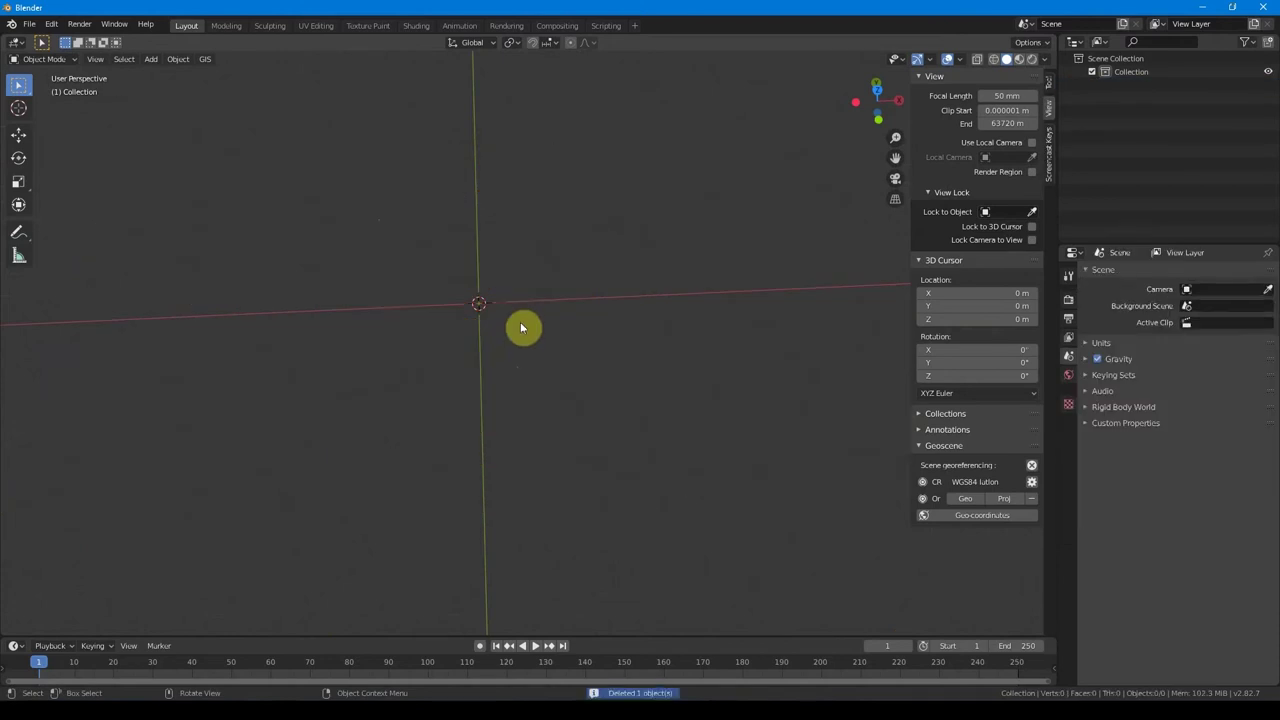
pyautogui.click(205, 59)
pyautogui.moveTo(229, 106)
pyautogui.click(330, 105)
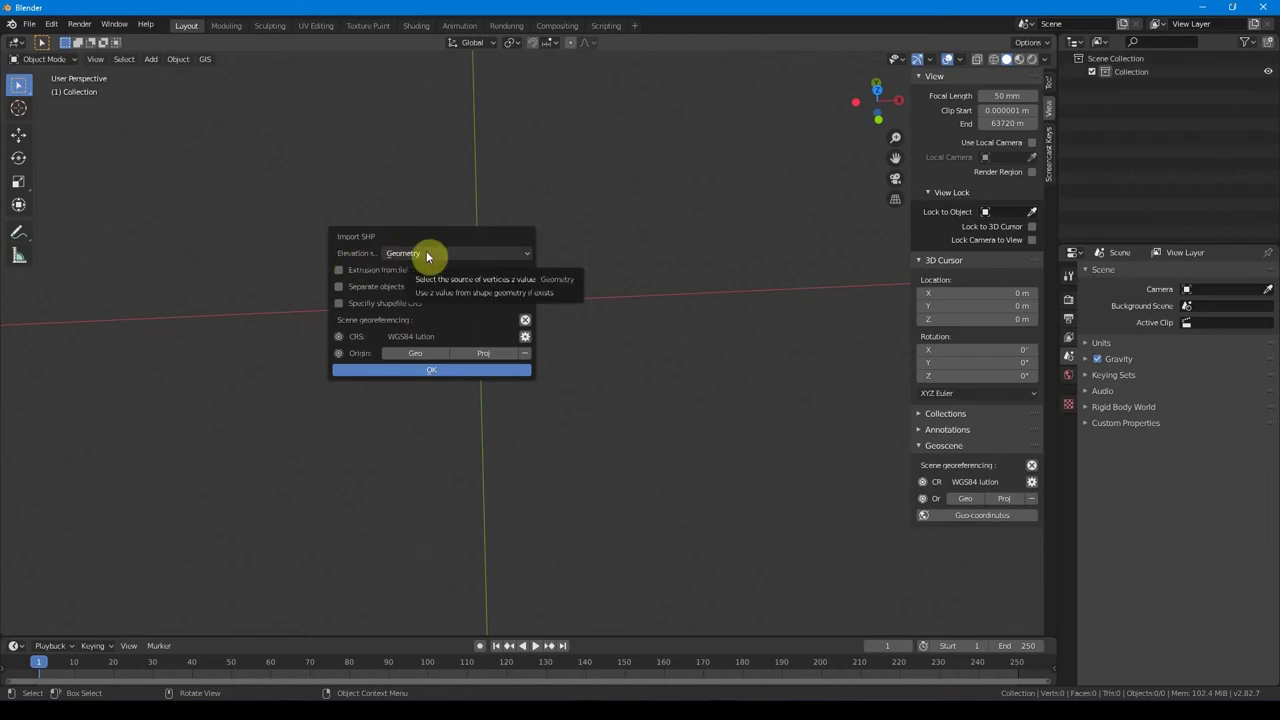
pyautogui.click(426, 254)
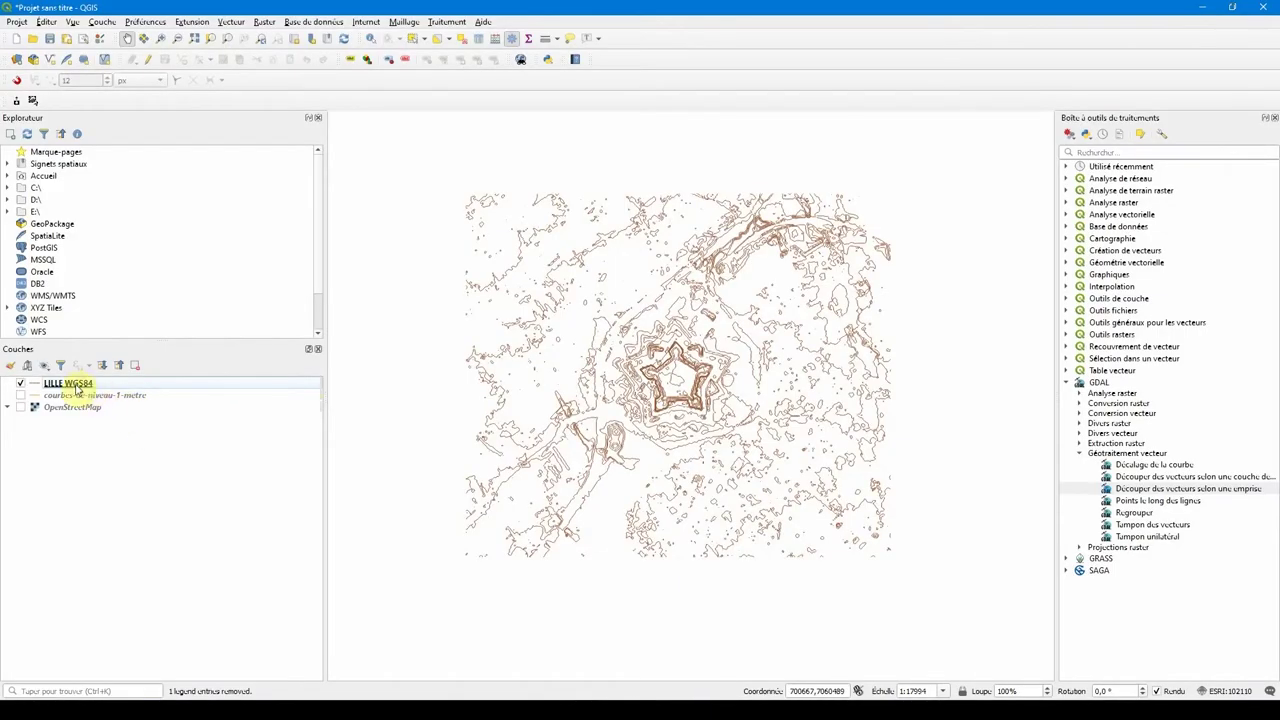
# Step: Switch to QGIS, open the LILLE WGS84 attribute table and select the first contour to examine its elevation field
pyautogui.click(72, 383)
pyautogui.rightClick(72, 382)
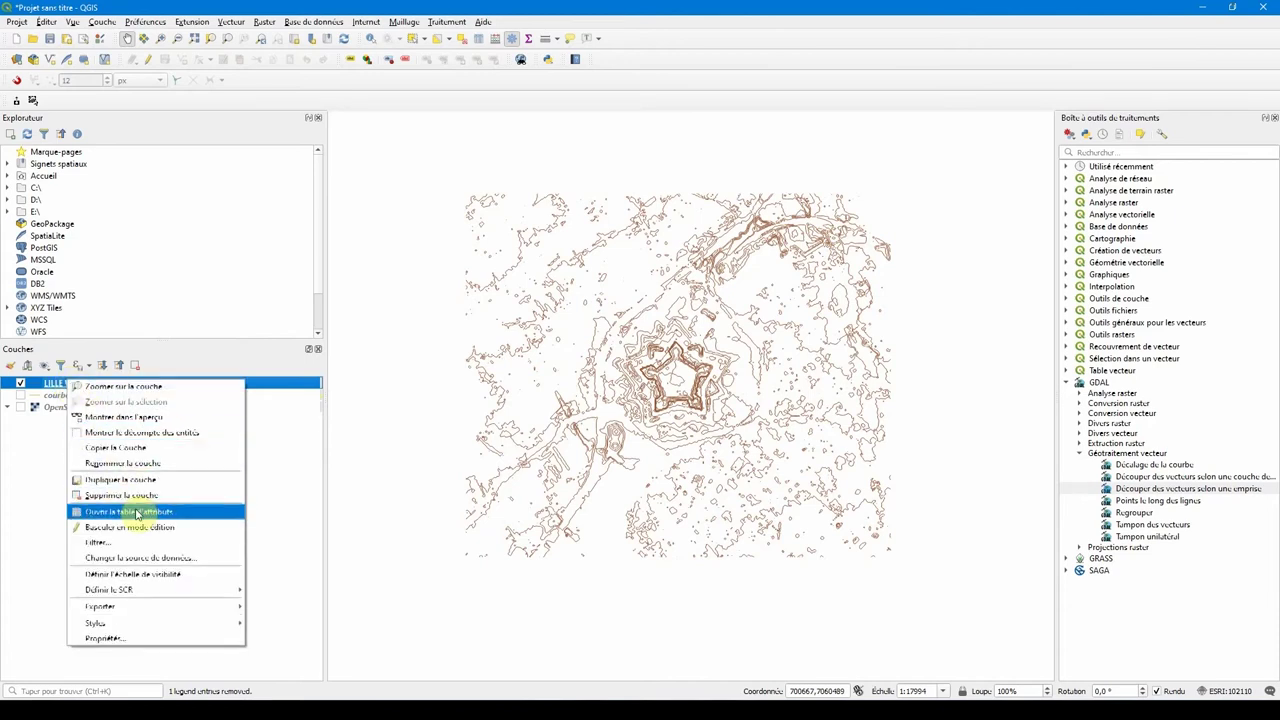
pyautogui.click(137, 512)
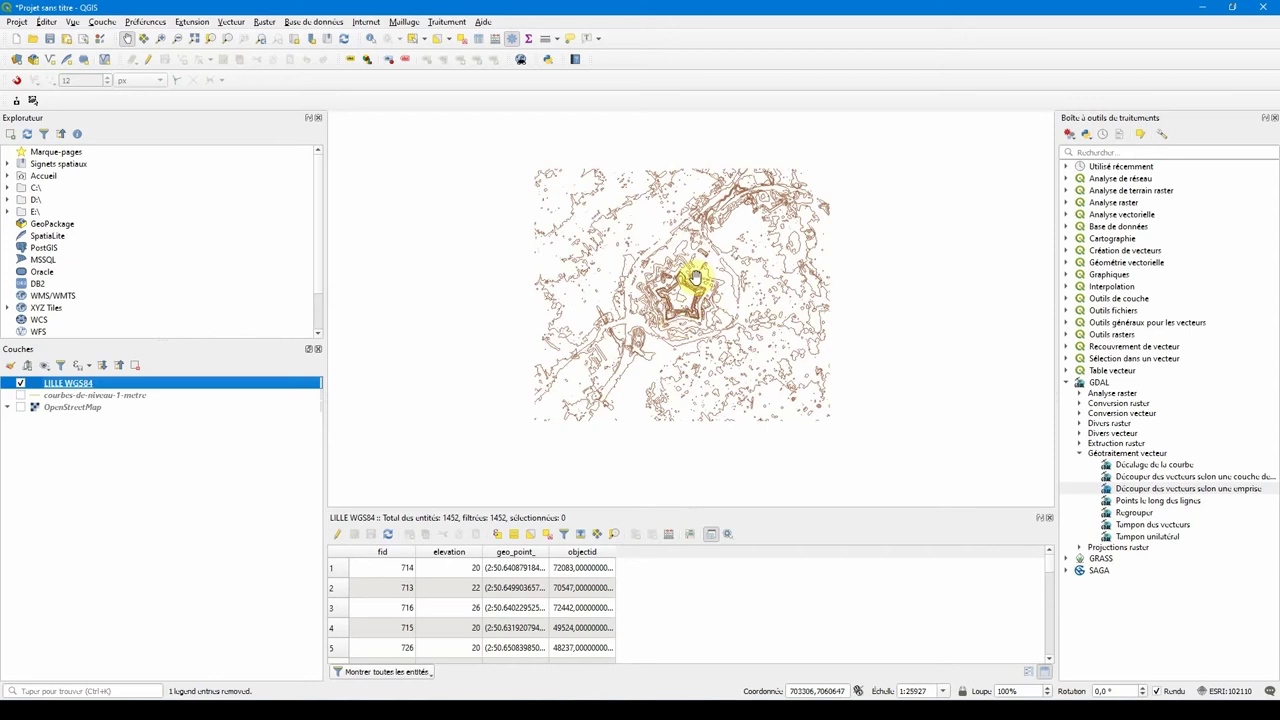
pyautogui.click(457, 572)
pyautogui.press('Up')
pyautogui.click(466, 575)
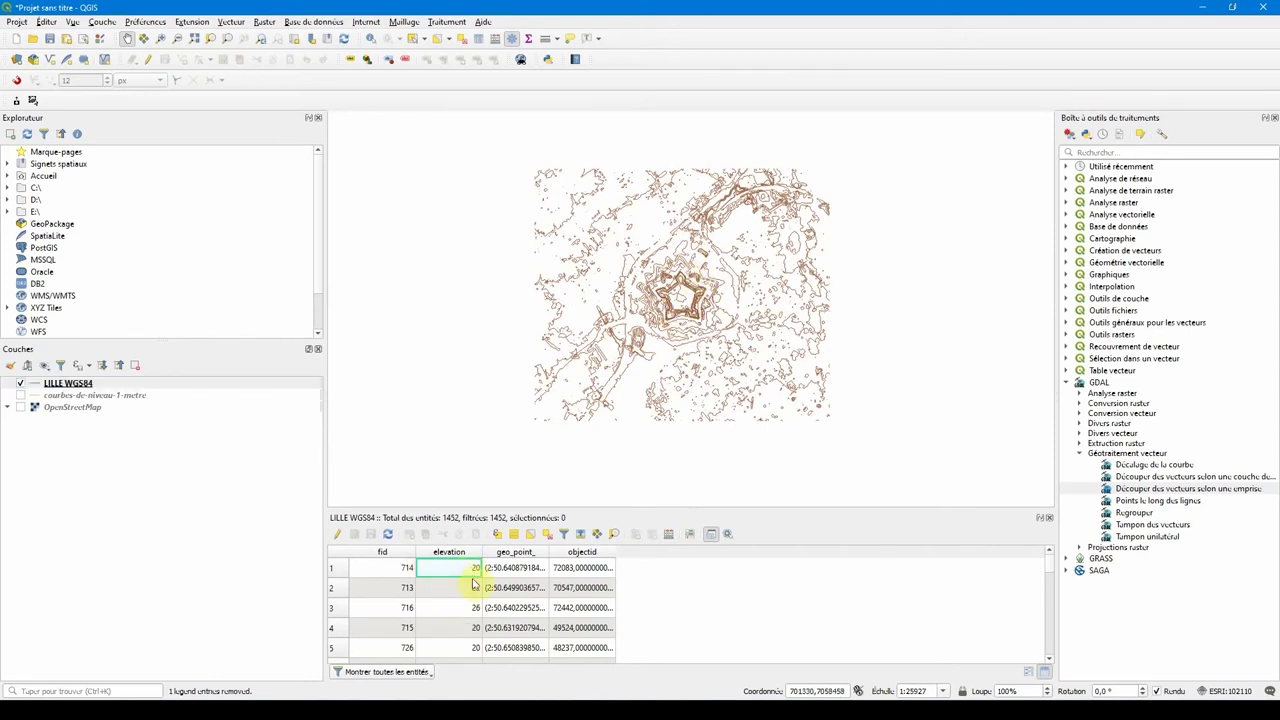
pyautogui.click(341, 568)
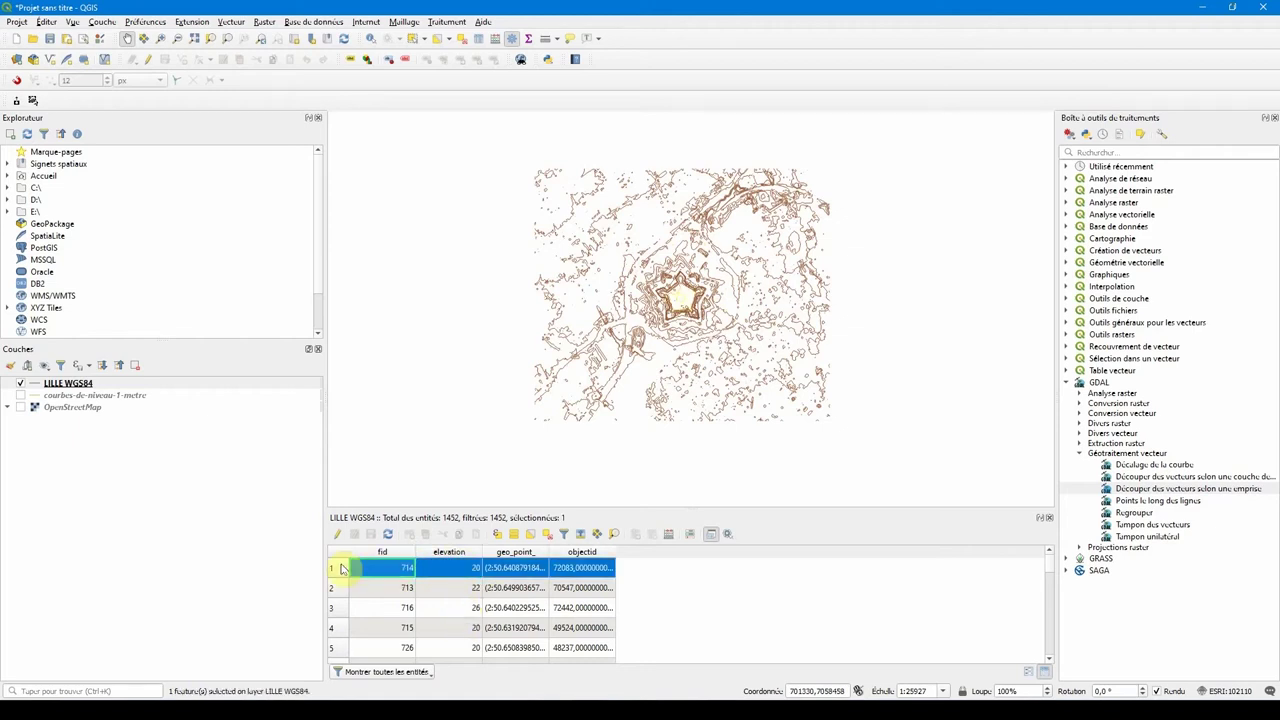
pyautogui.scroll(3, 683, 297)
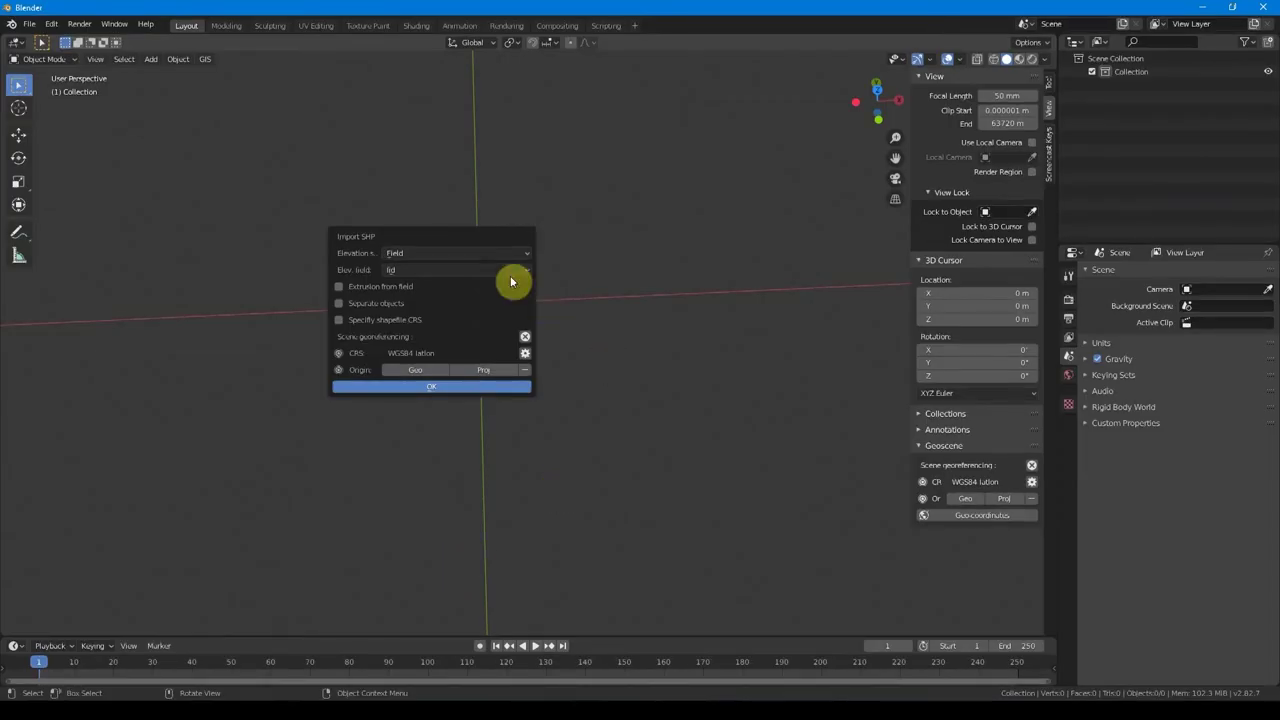
# Step: Back in Blender, set the elevation field to elevation, clear the scene georeferencing and import the shapefile with WGS84 latlon as CRS
pyautogui.click(397, 272)
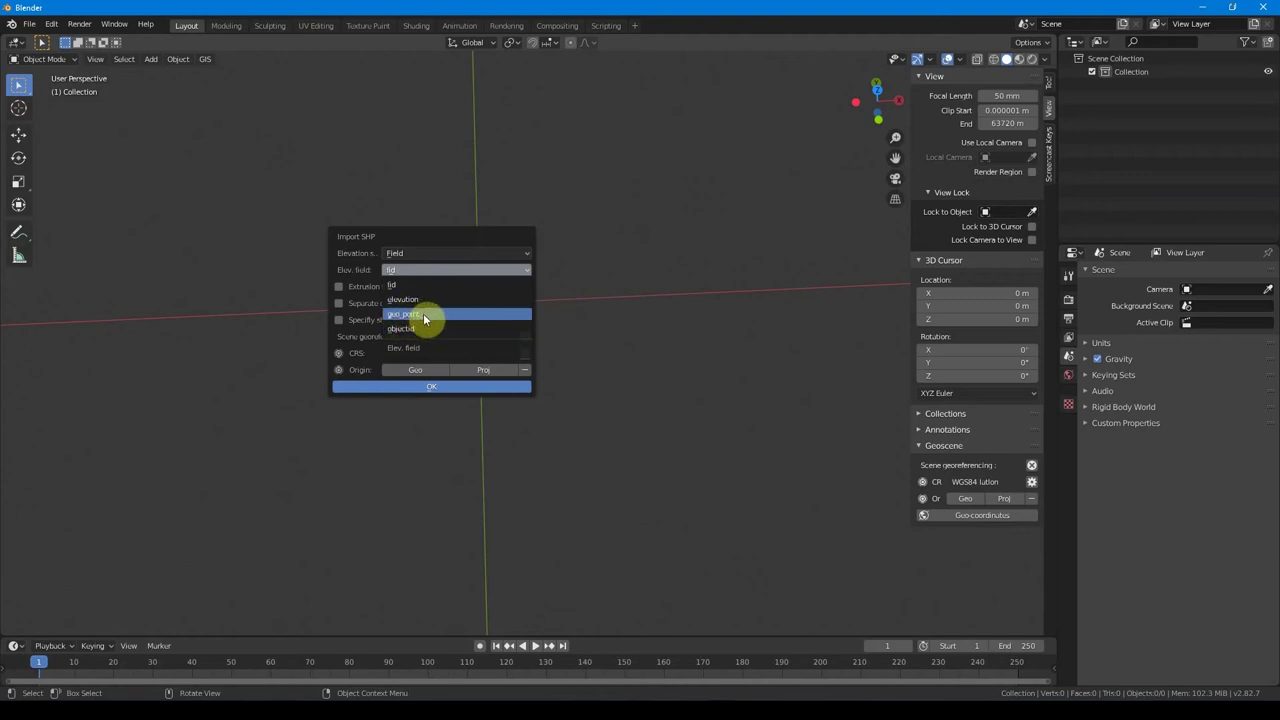
pyautogui.click(410, 299)
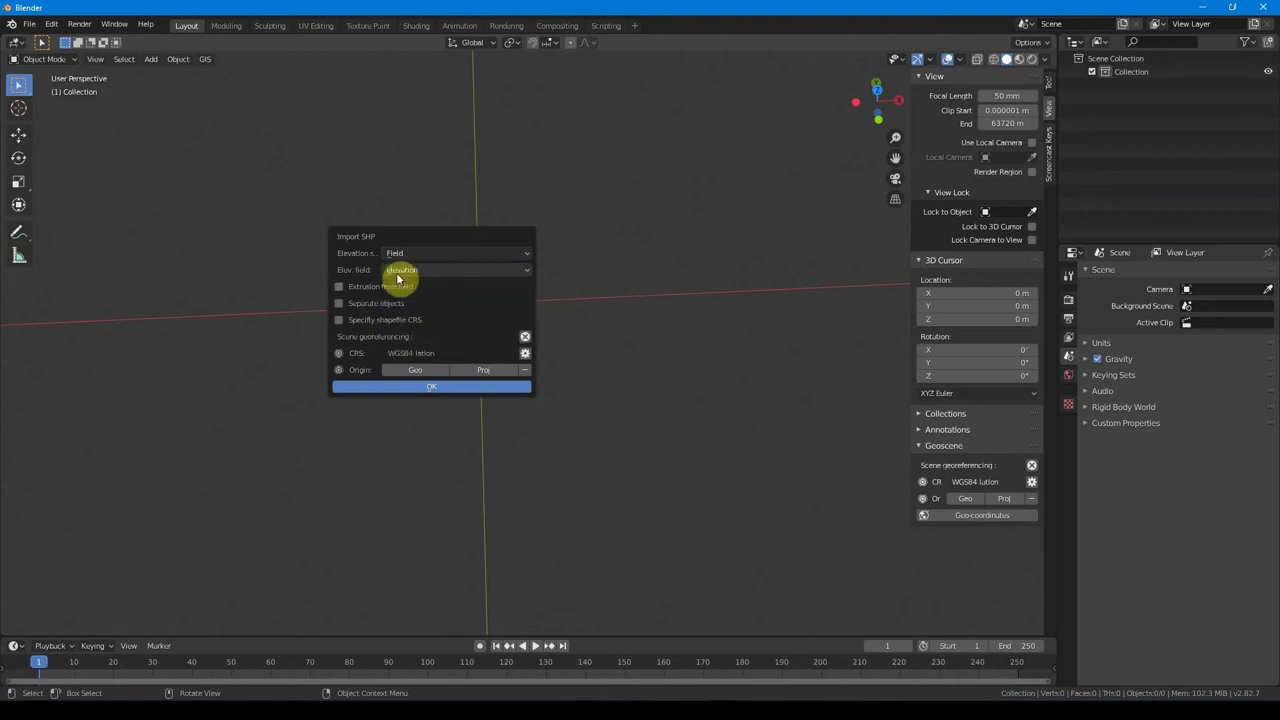
pyautogui.click(524, 337)
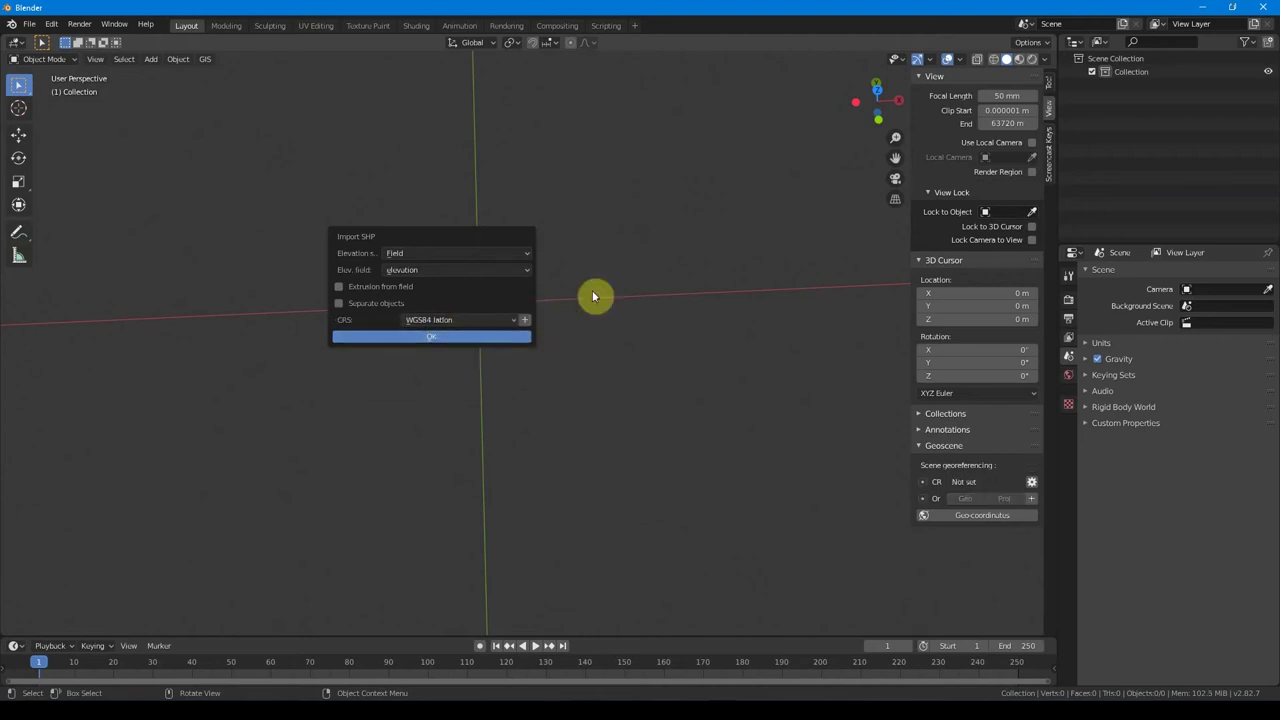
pyautogui.click(433, 338)
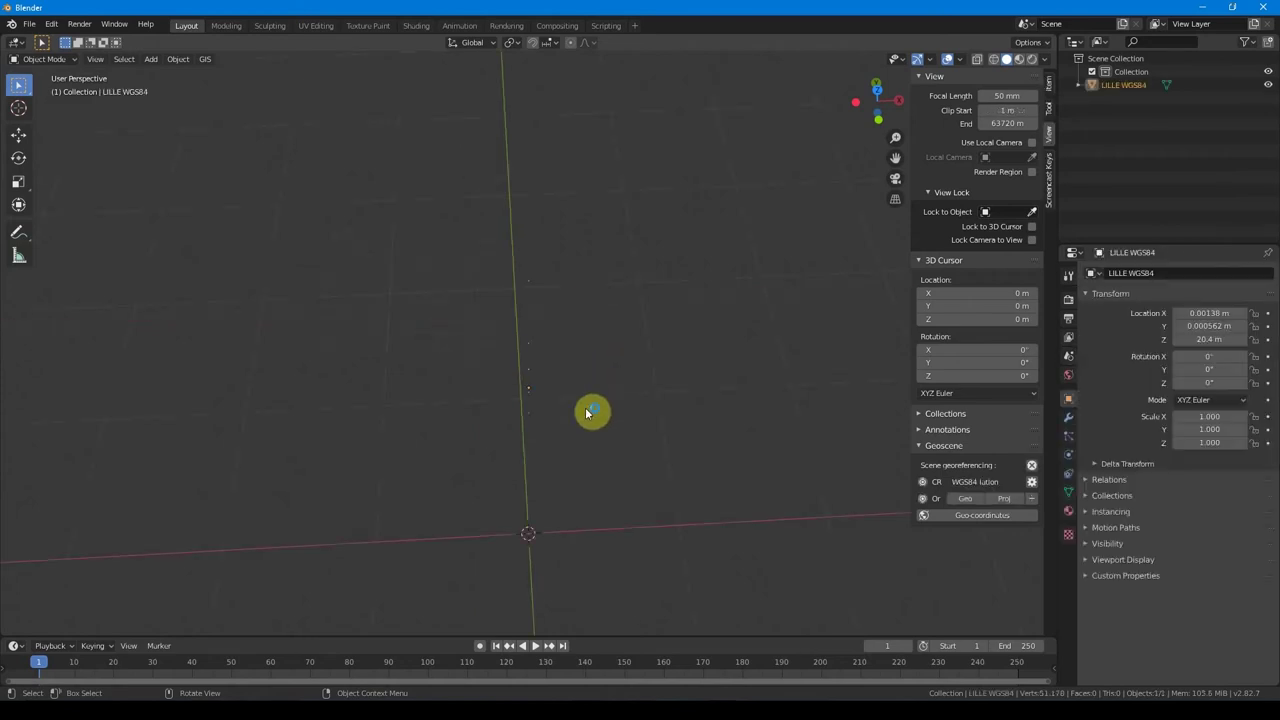
# Step: Check the dimensions of the LILLE WGS84 object and scale it by 100 along the X axis
pyautogui.moveTo(573, 450); pyautogui.dragTo(528, 472, button='middle')
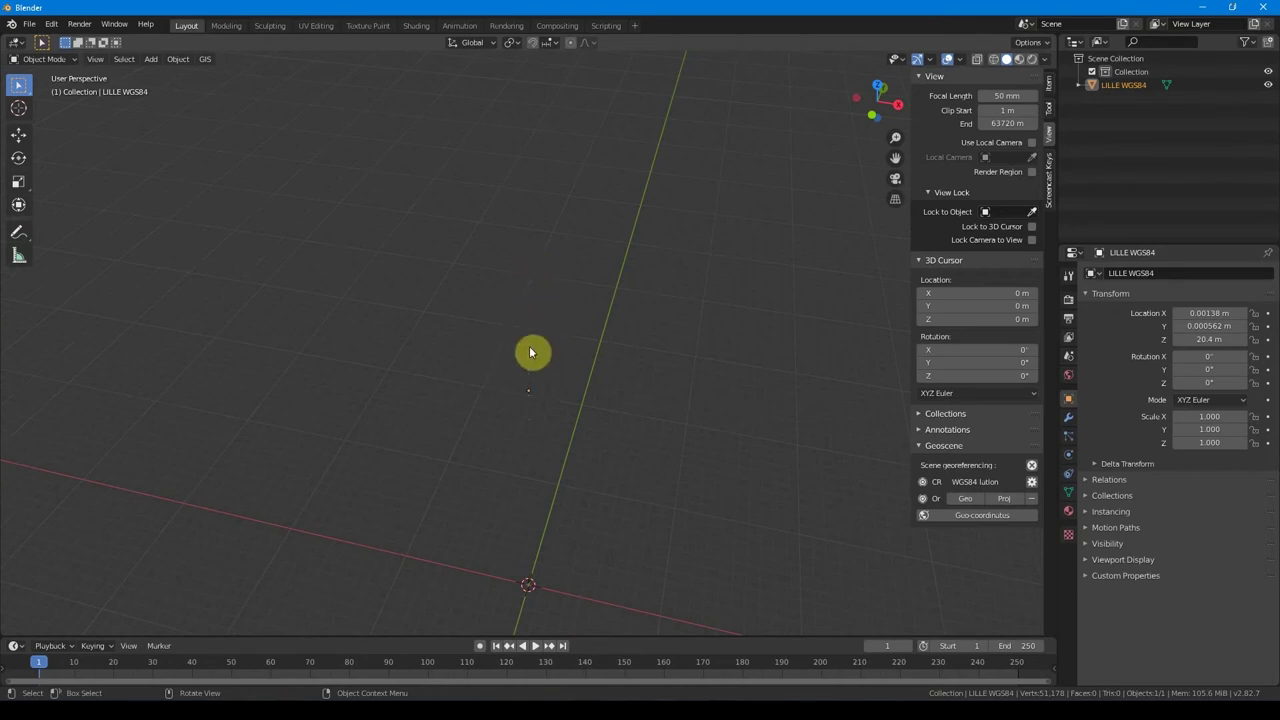
pyautogui.click(1048, 84)
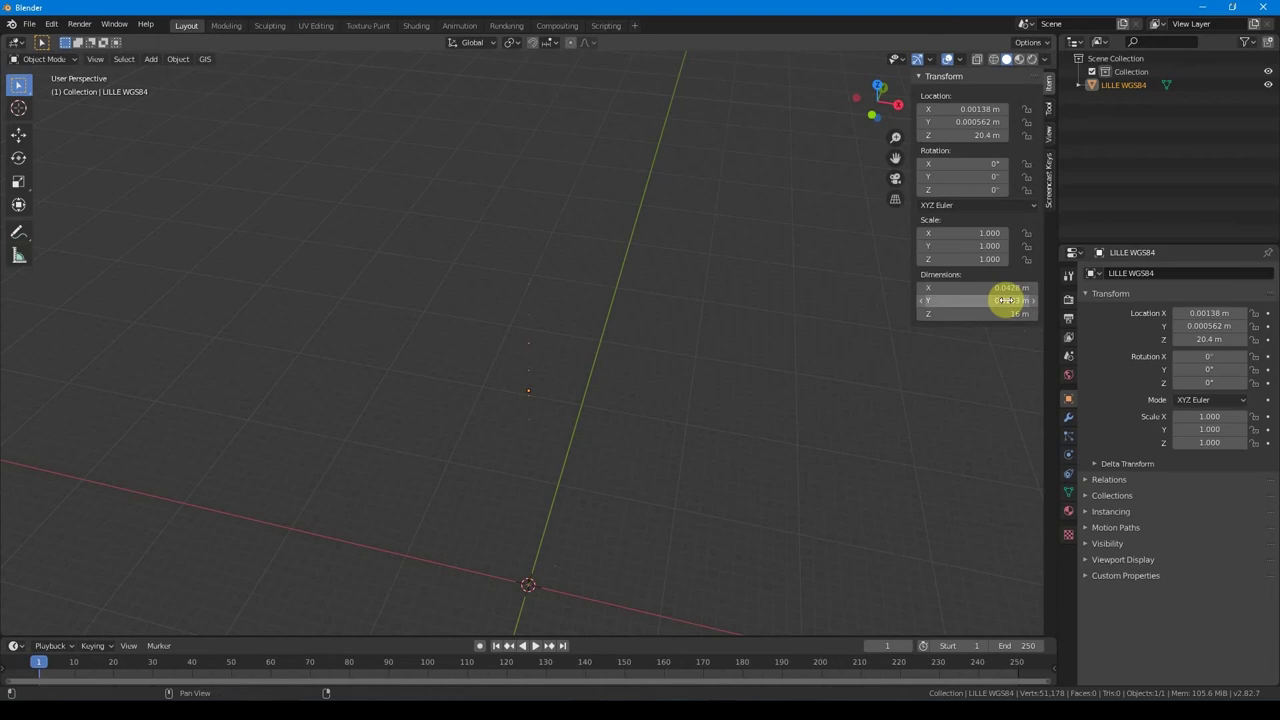
pyautogui.scroll(-1, 606, 462)
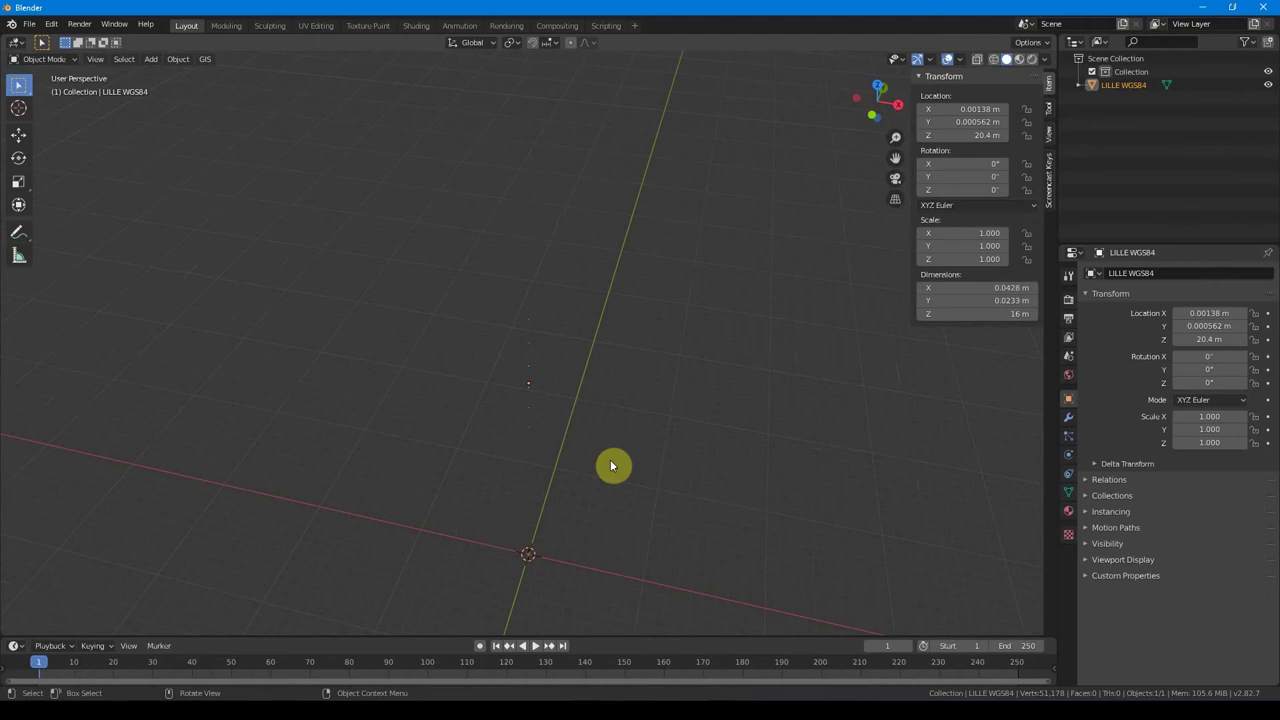
pyautogui.press('s')
pyautogui.press('x')
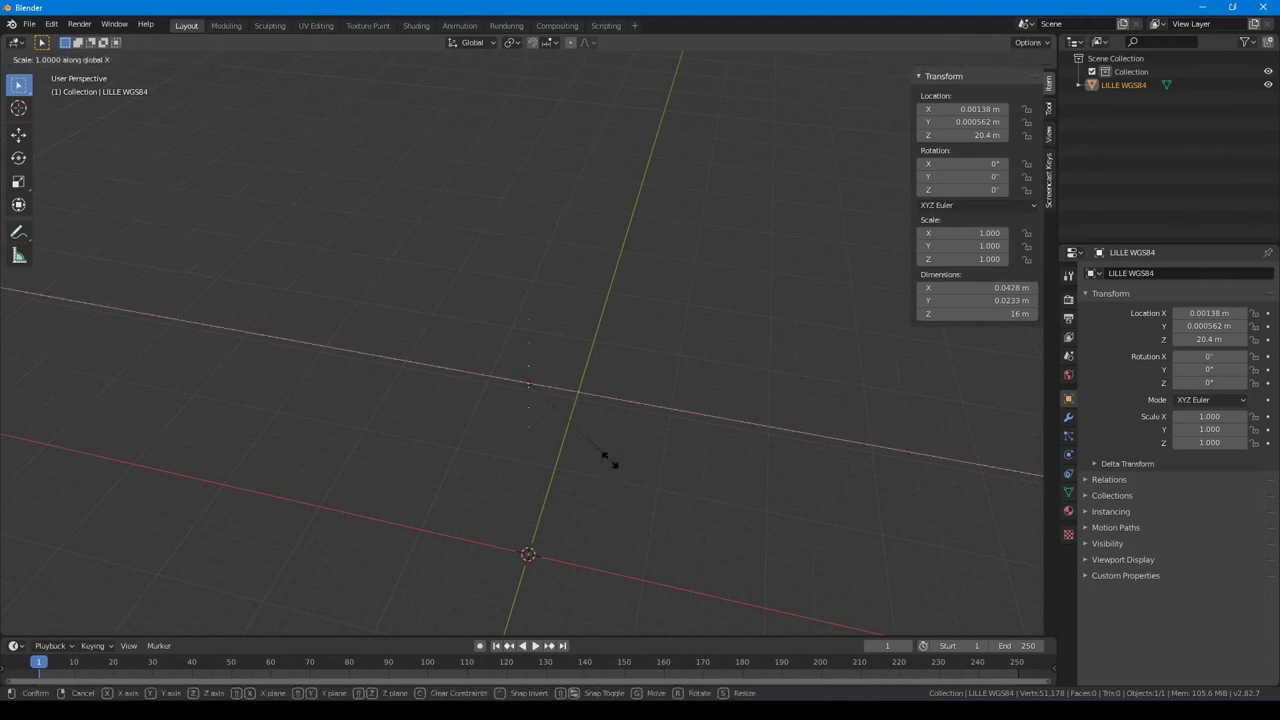
pyautogui.write('100')
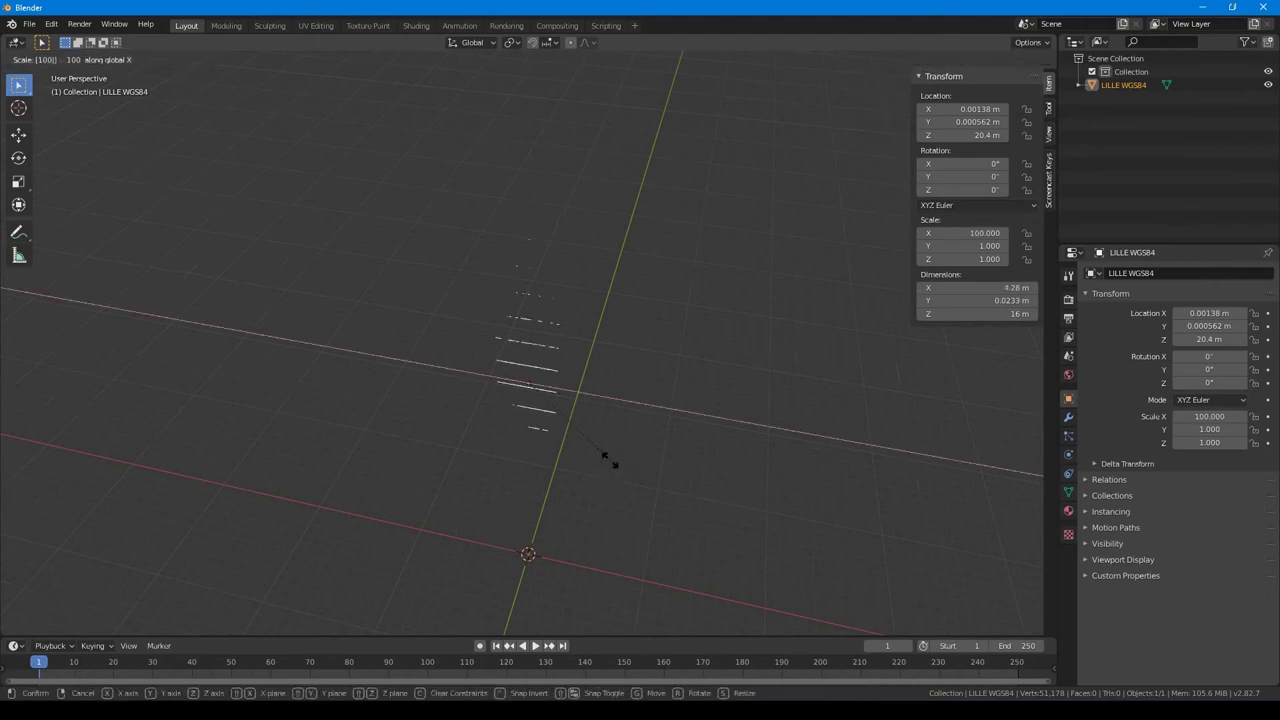
pyautogui.click(610, 459)
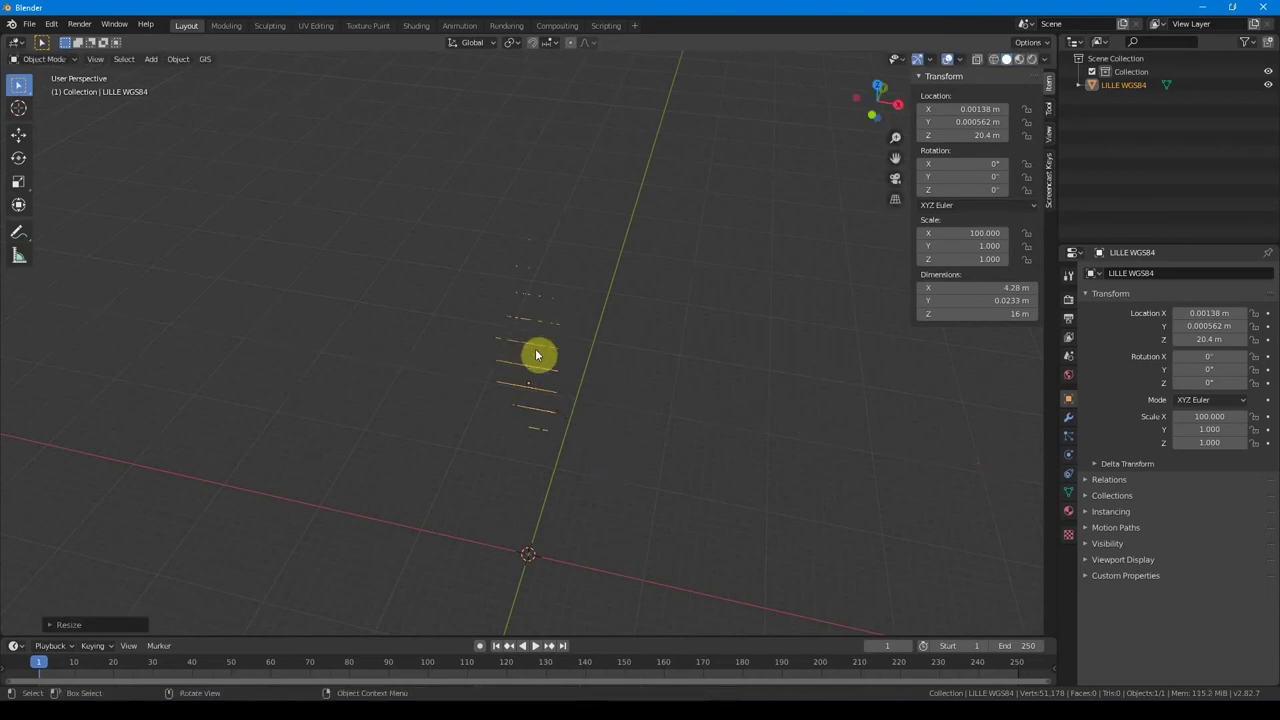
# Step: Scale the LILLE WGS84 contours by 1000 along Y and by a further 10 along X
pyautogui.press('s')
pyautogui.write('y')
pyautogui.write('1000')
pyautogui.press('Return')
pyautogui.write('sx10')
pyautogui.press('Return')
pyautogui.scroll(-5, 694, 374)
pyautogui.moveTo(737, 371); pyautogui.dragTo(535, 383, button='middle')
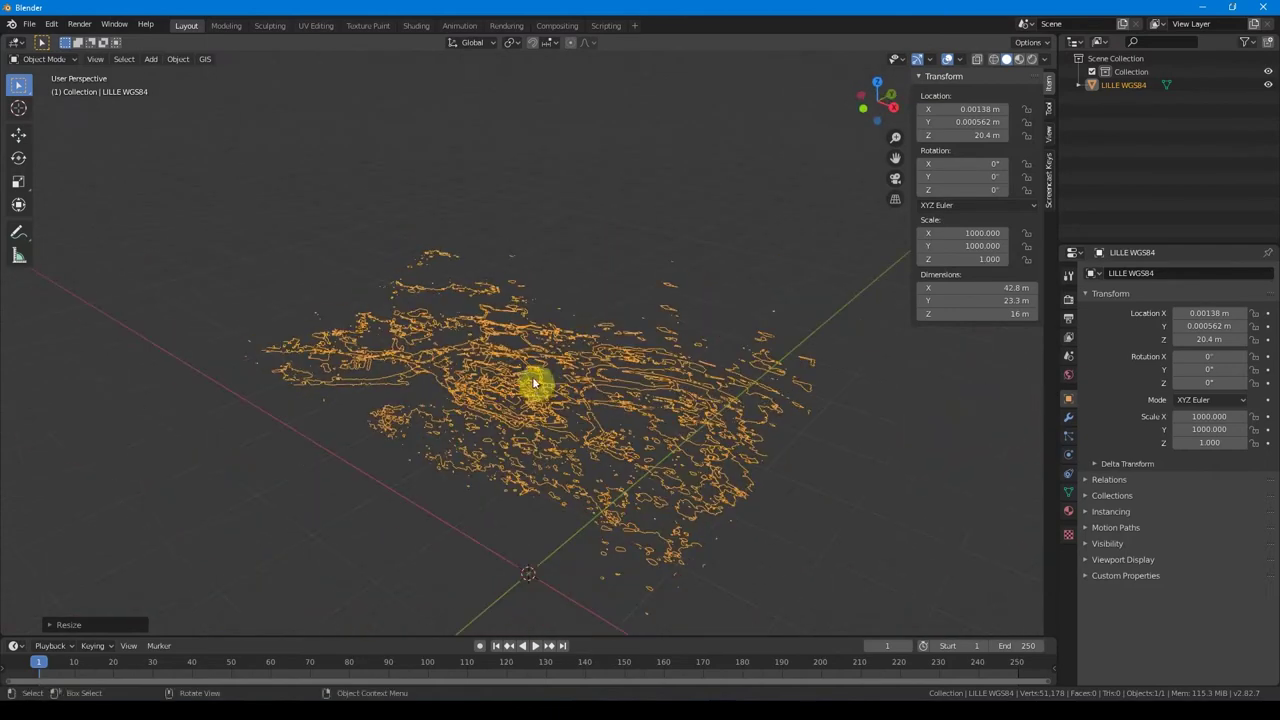
# Step: Enlarge the contours by a factor of 10 in X and Y only, excluding Z, and inspect their relief
pyautogui.press('s')
pyautogui.hotkey('shift', 'z')
pyautogui.write('10')
pyautogui.press('Return')
pyautogui.moveTo(533, 436); pyautogui.dragTo(366, 414, button='middle')
pyautogui.moveTo(549, 377); pyautogui.dragTo(461, 433, button='middle')
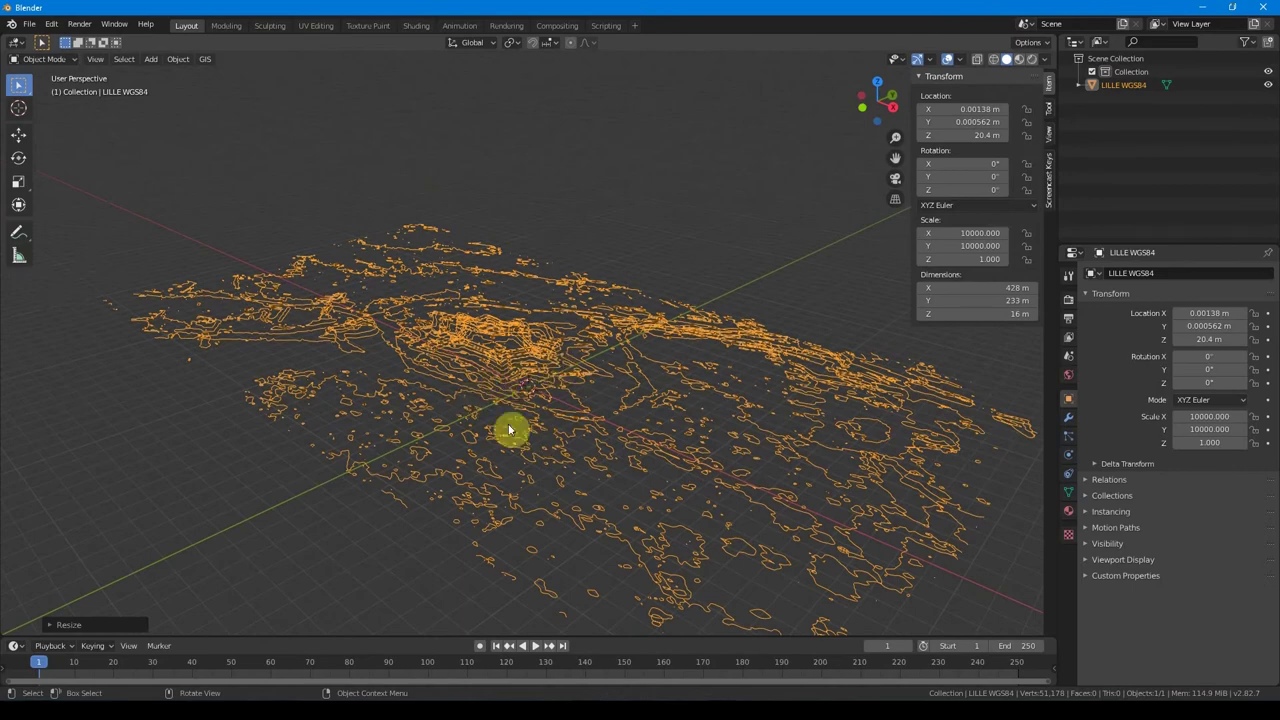
pyautogui.moveTo(523, 394); pyautogui.dragTo(503, 366, button='middle')
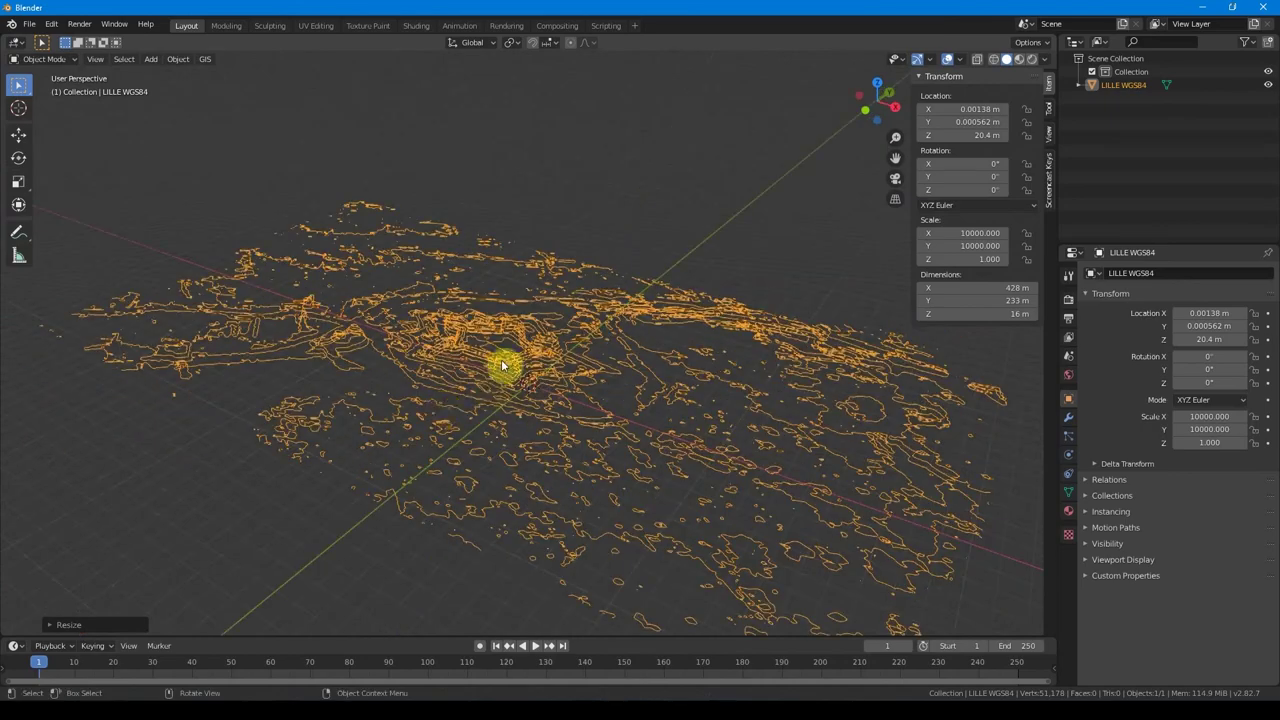
# Step: Switch to QGIS, make LILLE WGS84 the active layer and deselect all its features
pyautogui.press('alt')
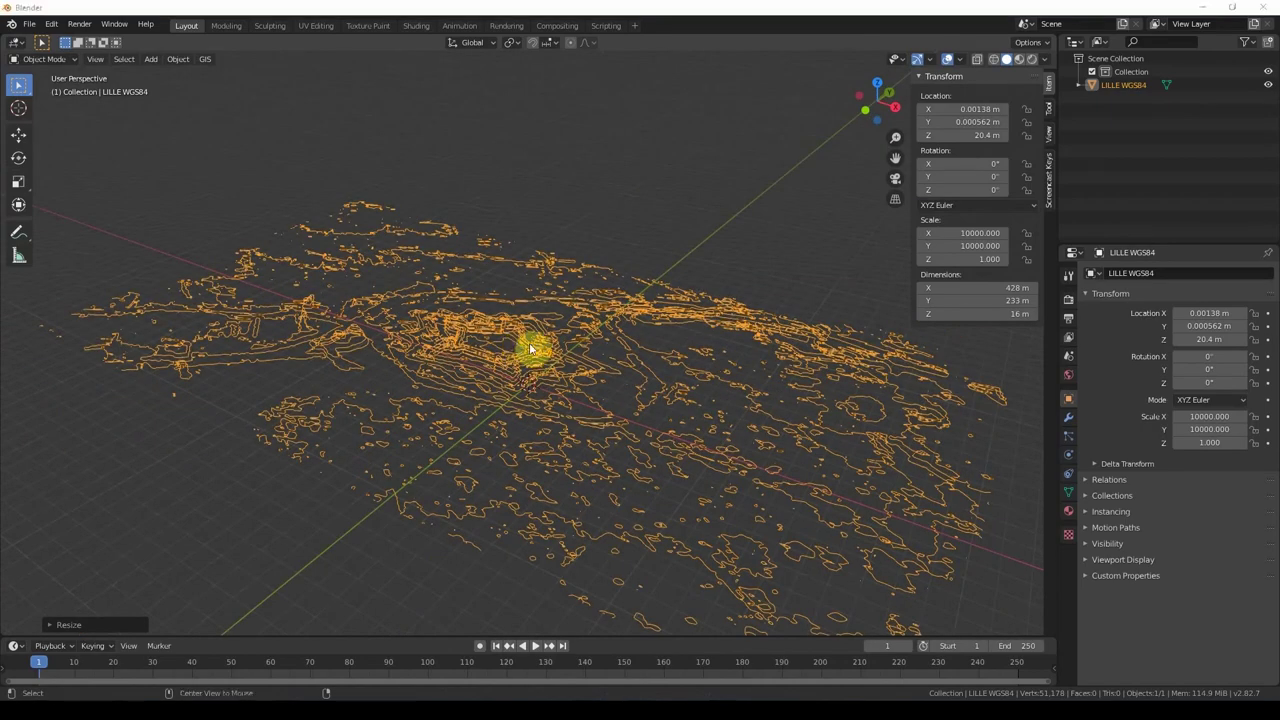
pyautogui.hotkey('alt', 'Tab')
pyautogui.click(68, 384)
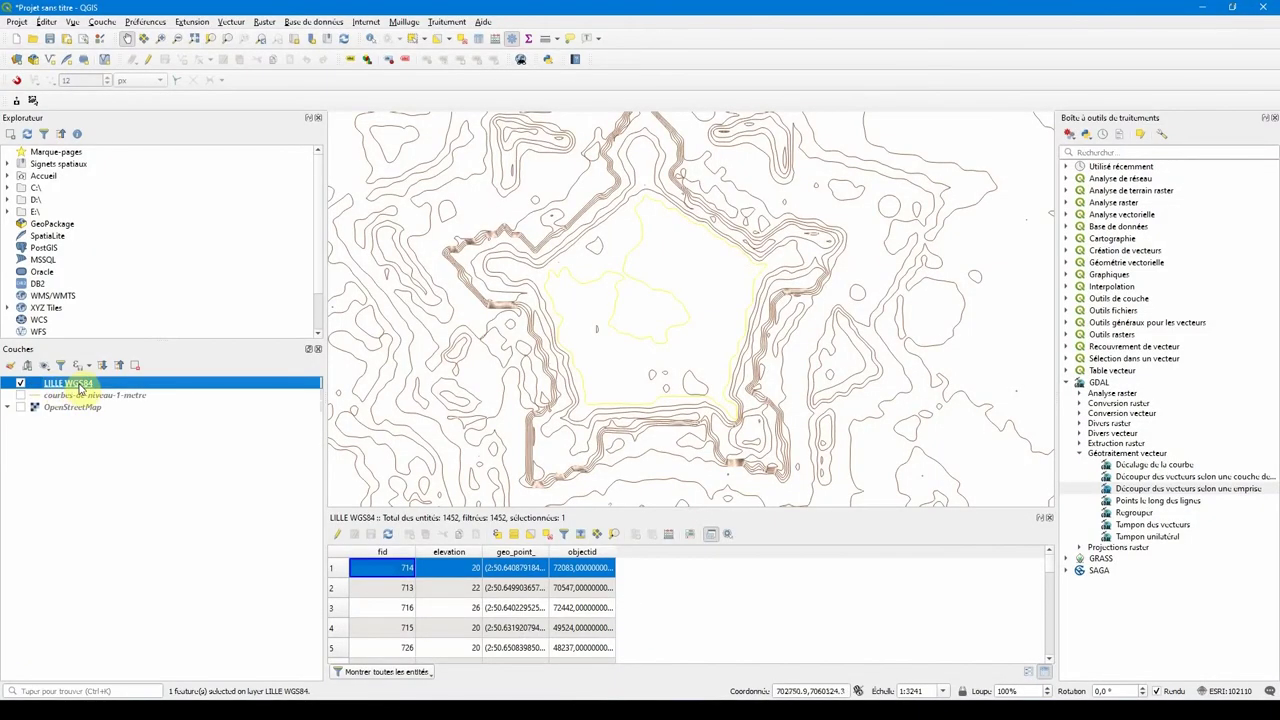
pyautogui.hotkey('ctrl', 'shift', 'a')
# Step: Export the LILLE WGS84 layer as the ESRI Shapefile LILLE LAMBERT, using the project CRS ESRI:102110 - RGF_1993_Lambert_93
pyautogui.rightClick(72, 388)
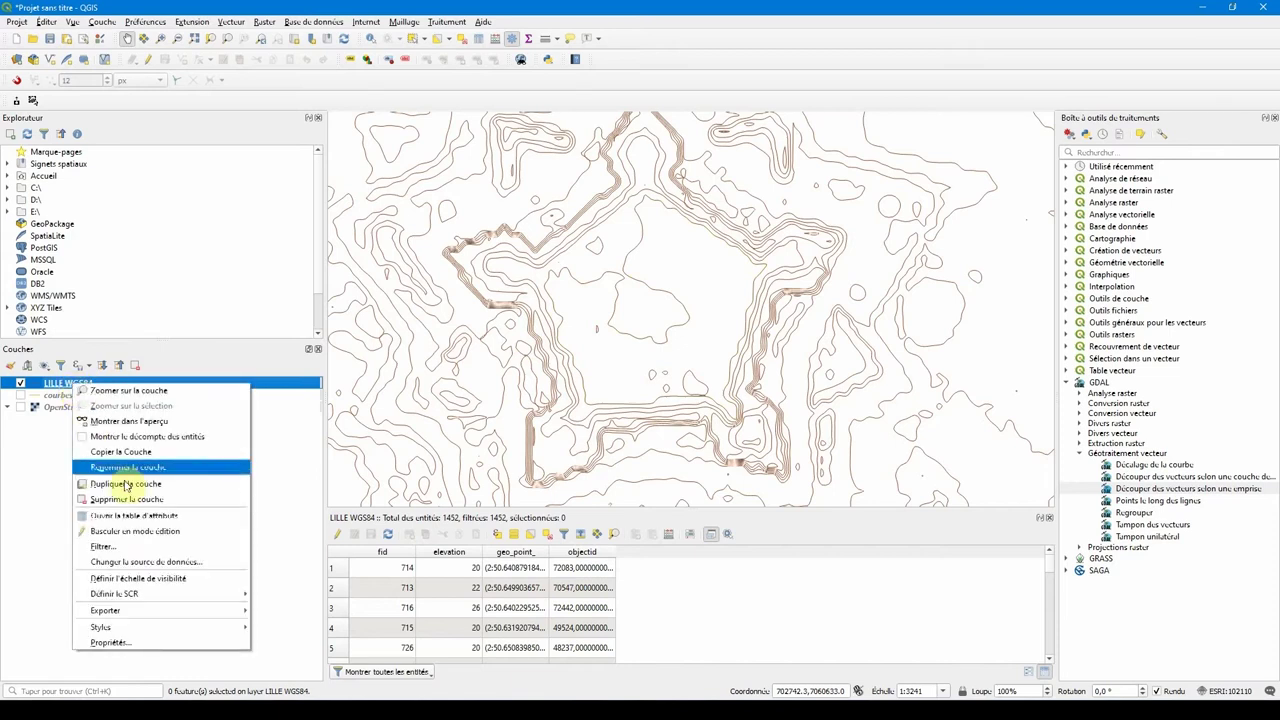
pyautogui.moveTo(110, 610)
pyautogui.click(278, 612)
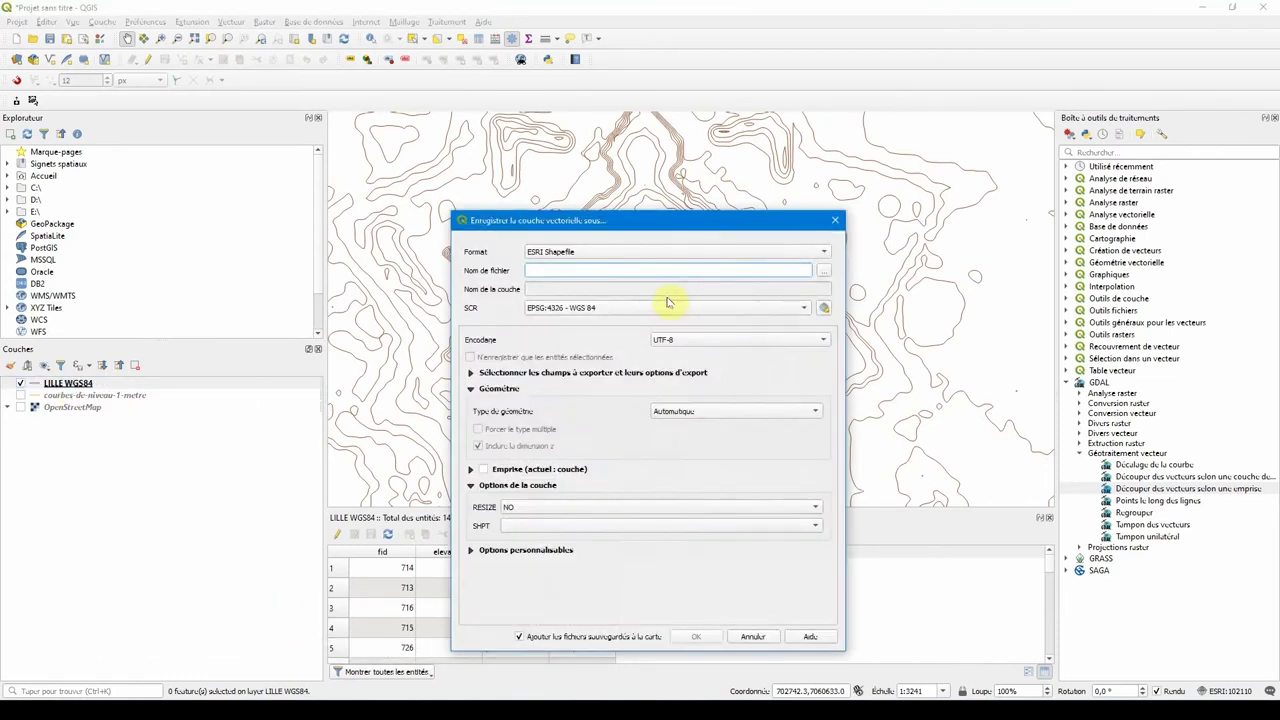
pyautogui.click(598, 308)
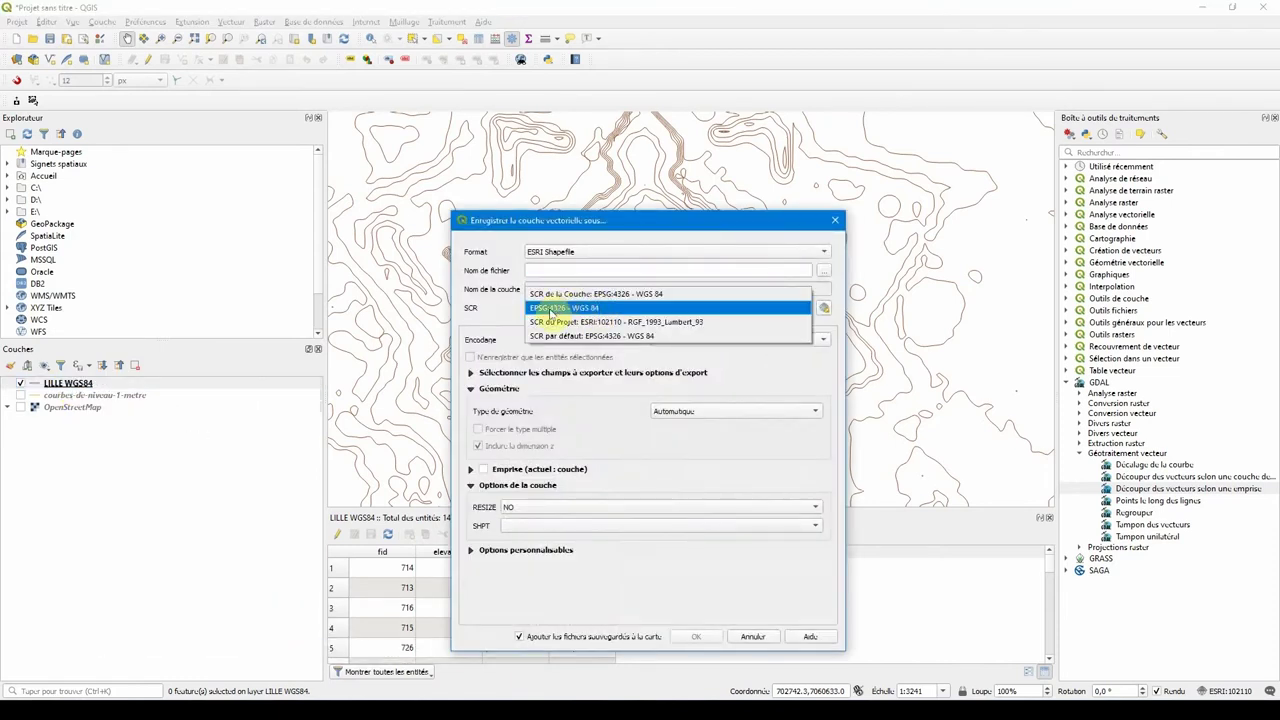
pyautogui.click(630, 322)
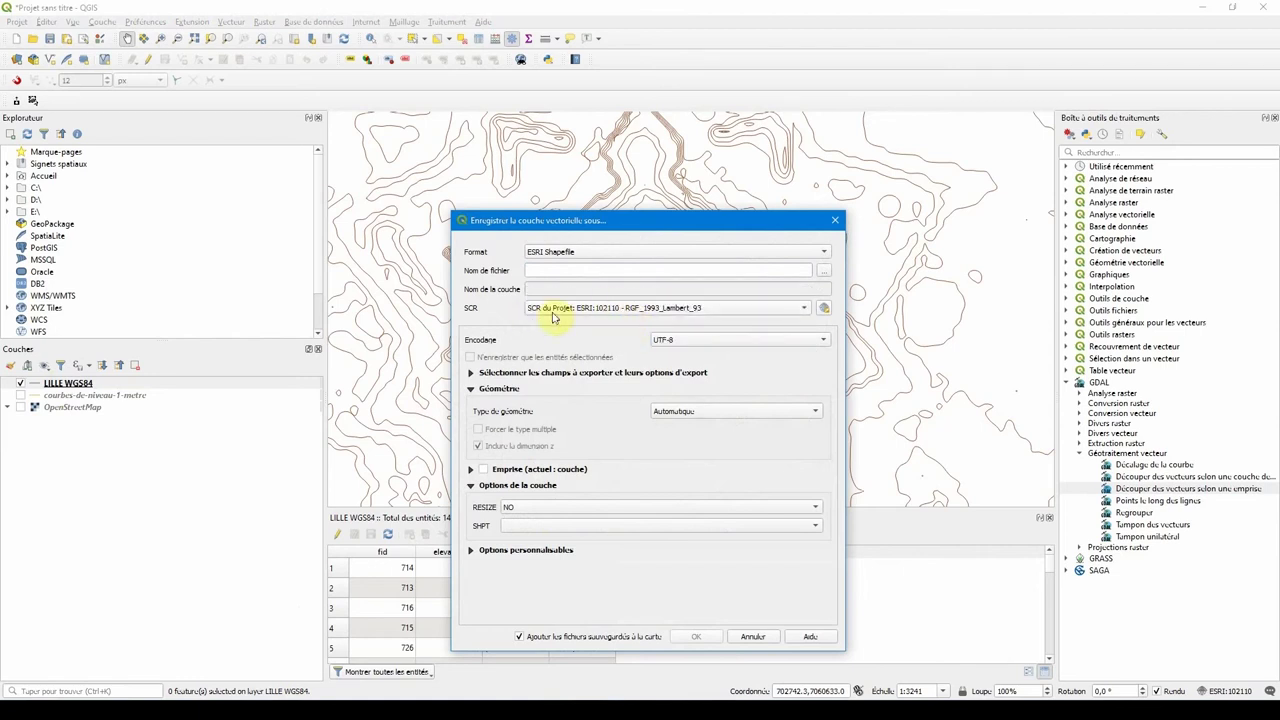
pyautogui.click(823, 270)
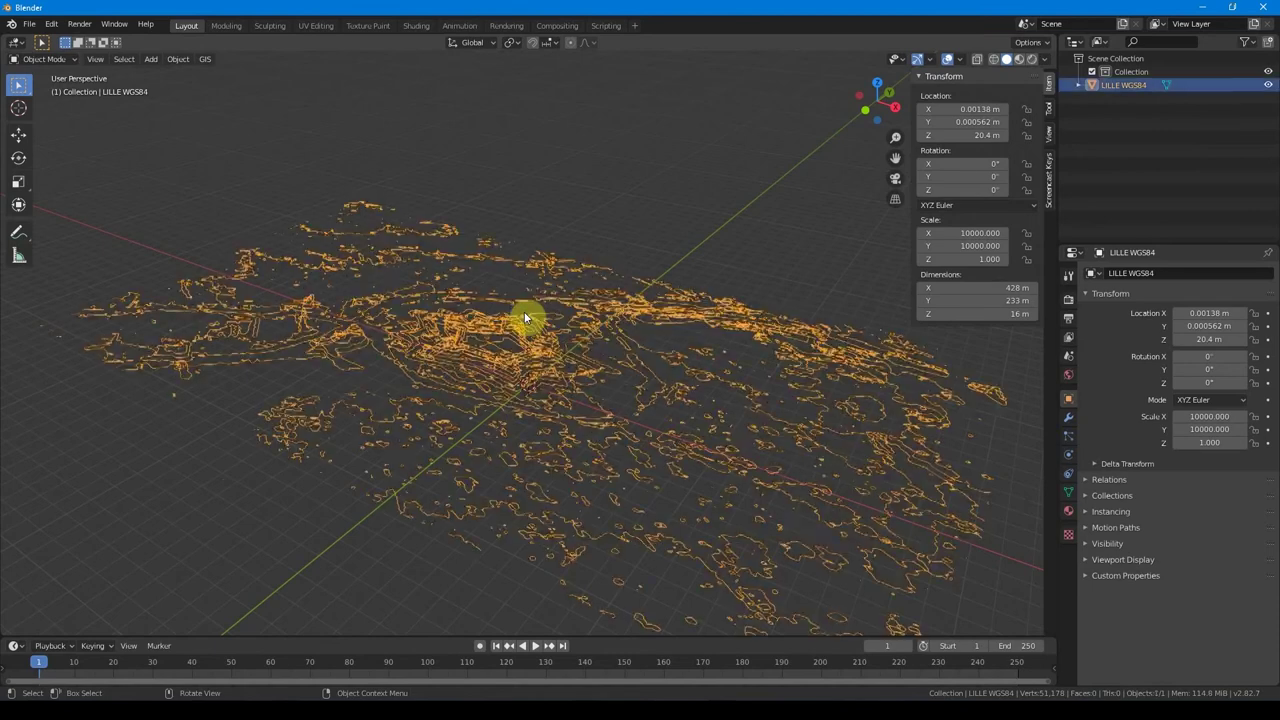
# Step: Back in Blender, delete the LILLE WGS84 object and start the LILLE LAMBERT shapefile import with elevation source Field and elevation field elevation
pyautogui.press('Delete')
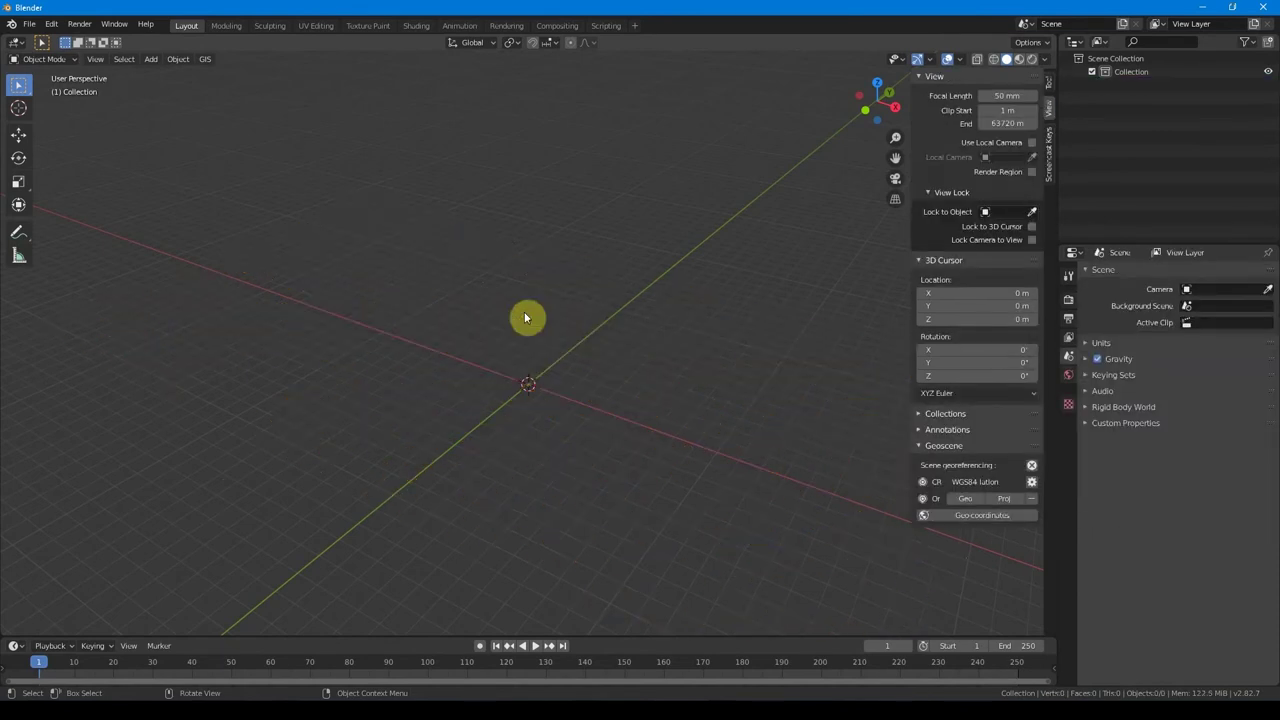
pyautogui.click(205, 59)
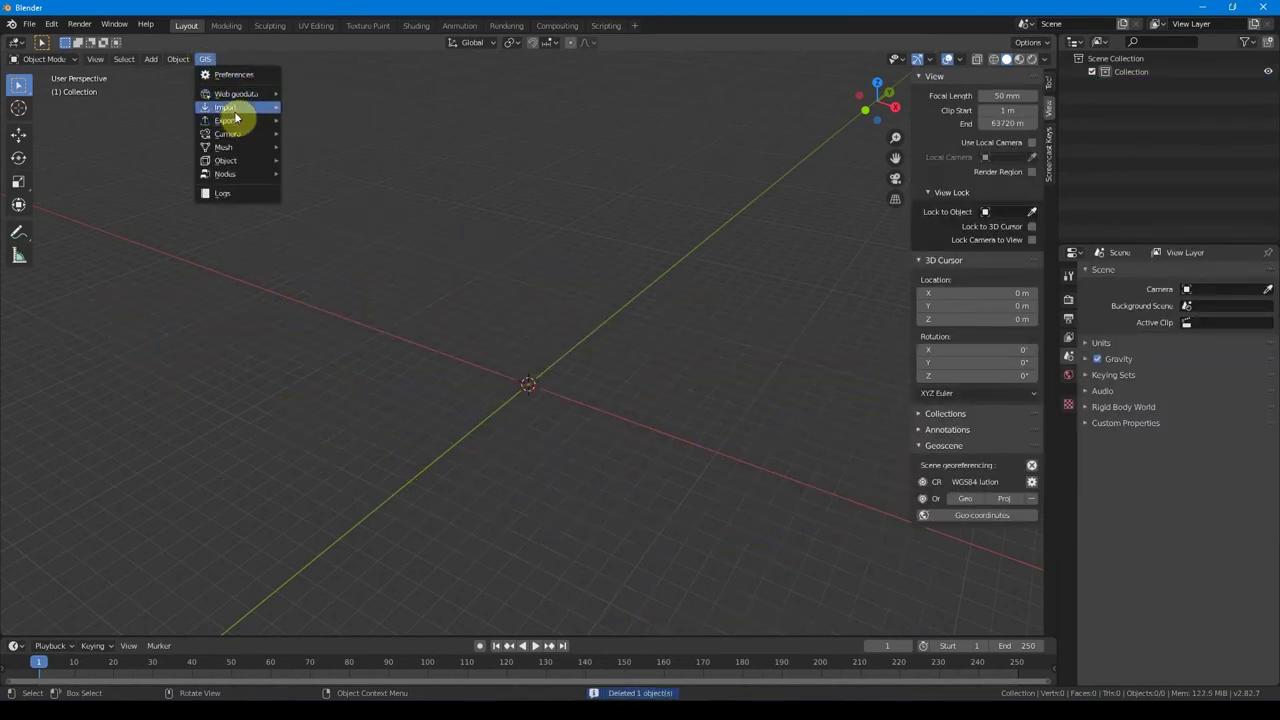
pyautogui.moveTo(240, 108)
pyautogui.click(323, 120)
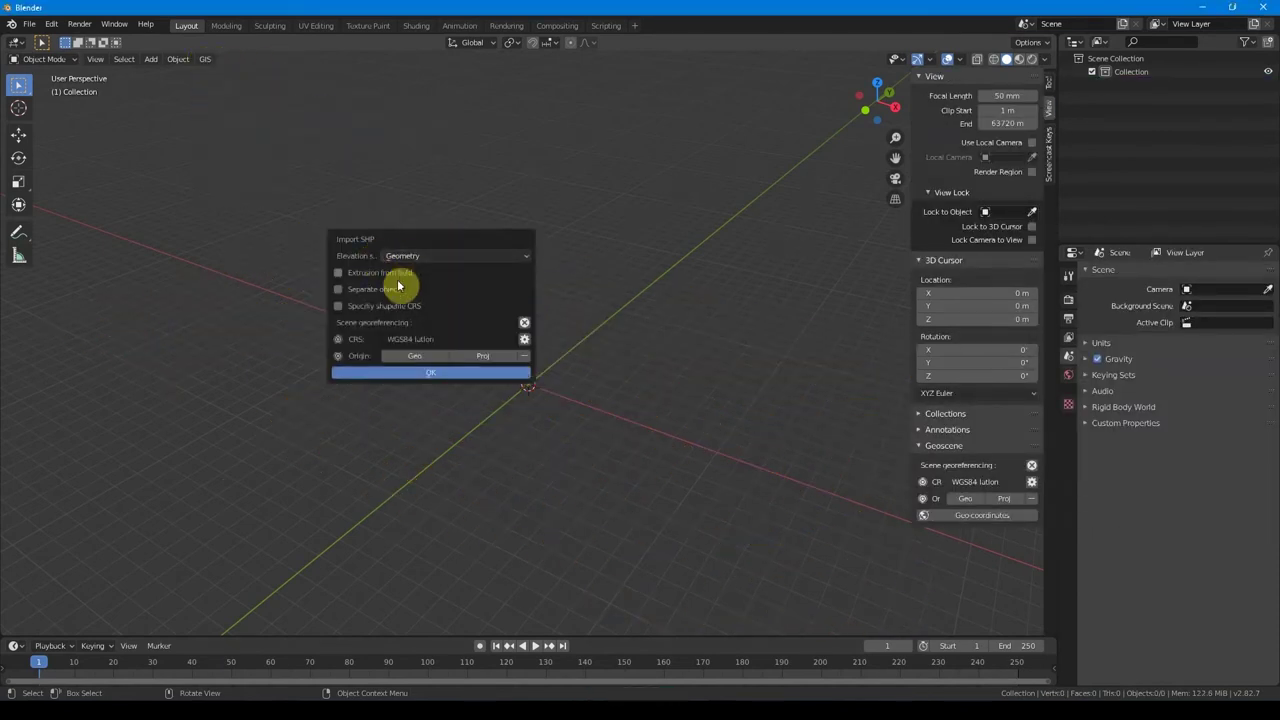
pyautogui.click(400, 256)
pyautogui.click(403, 272)
pyautogui.click(403, 274)
pyautogui.click(414, 299)
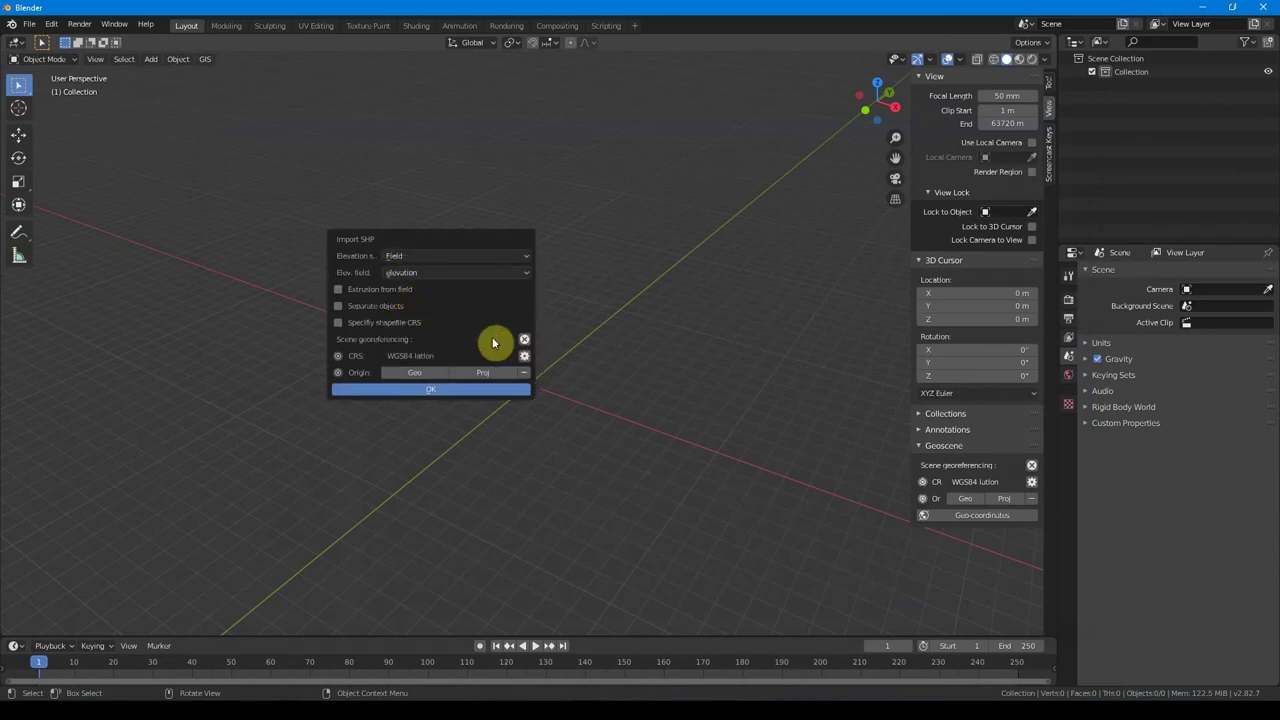
# Step: Clear the scene georeferencing, set the CRS to RGF93 / Lambert-93 and import the LILLE LAMBERT shapefile
pyautogui.click(524, 339)
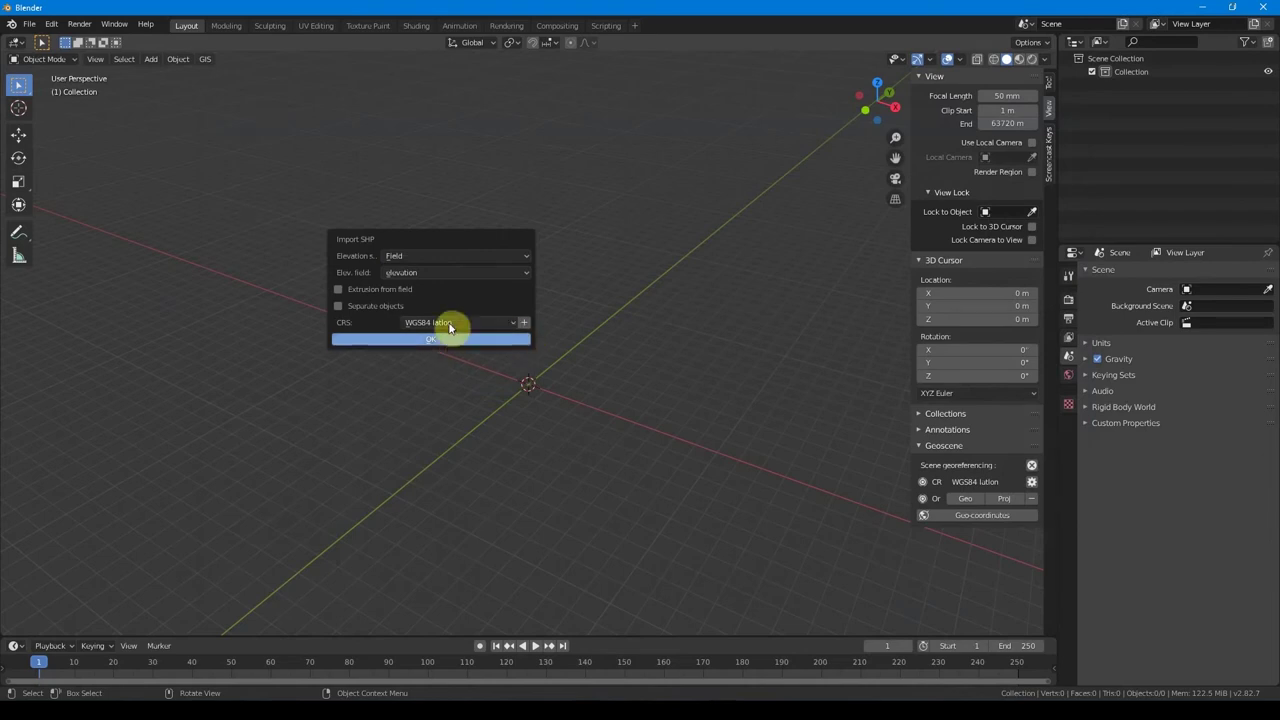
pyautogui.click(451, 322)
pyautogui.click(455, 365)
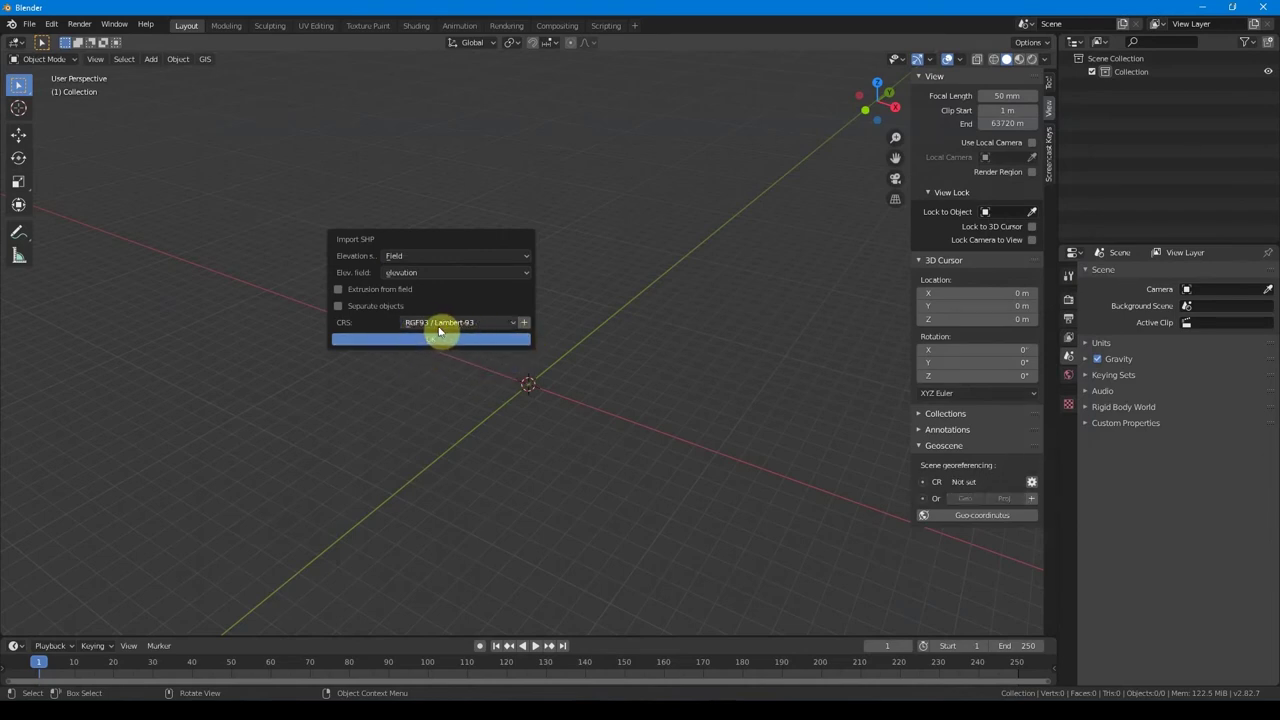
pyautogui.click(425, 341)
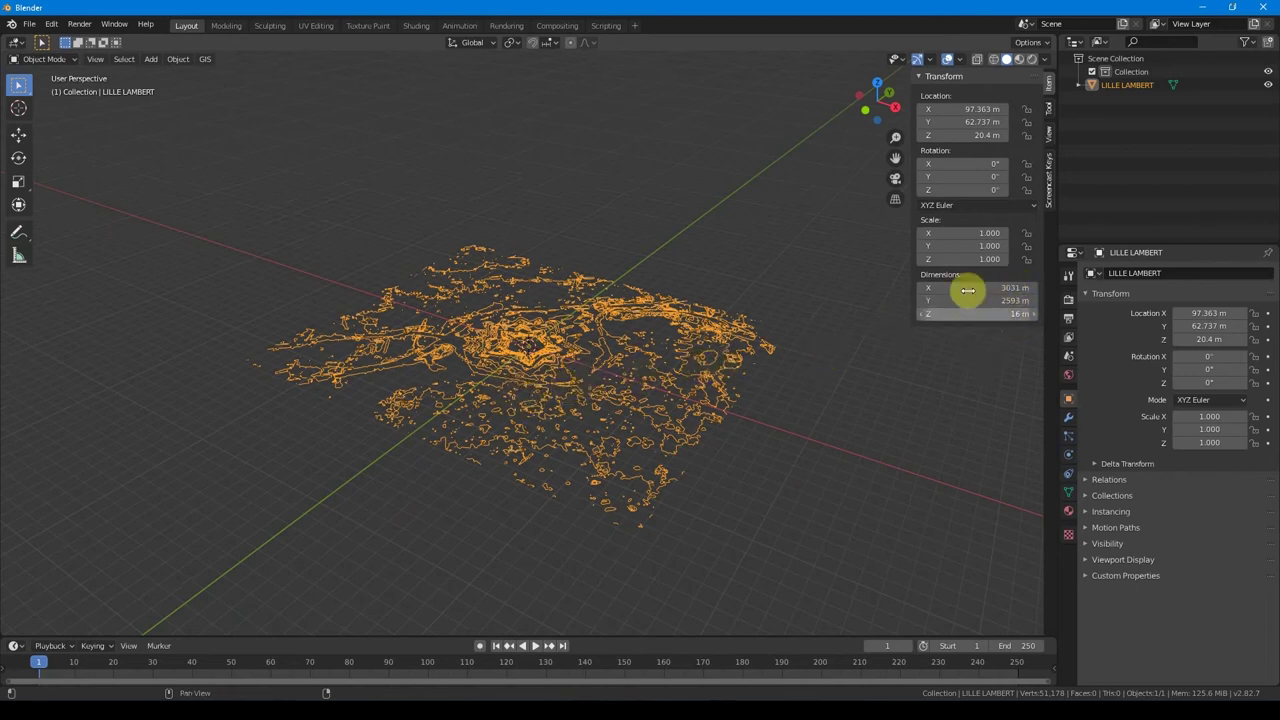
# Step: Inspect the LILLE LAMBERT contours from several angles and generate a Delaunay terrain mesh from them
pyautogui.moveTo(640, 403); pyautogui.dragTo(522, 355, button='middle')
pyautogui.moveTo(592, 413); pyautogui.dragTo(517, 417, button='middle')
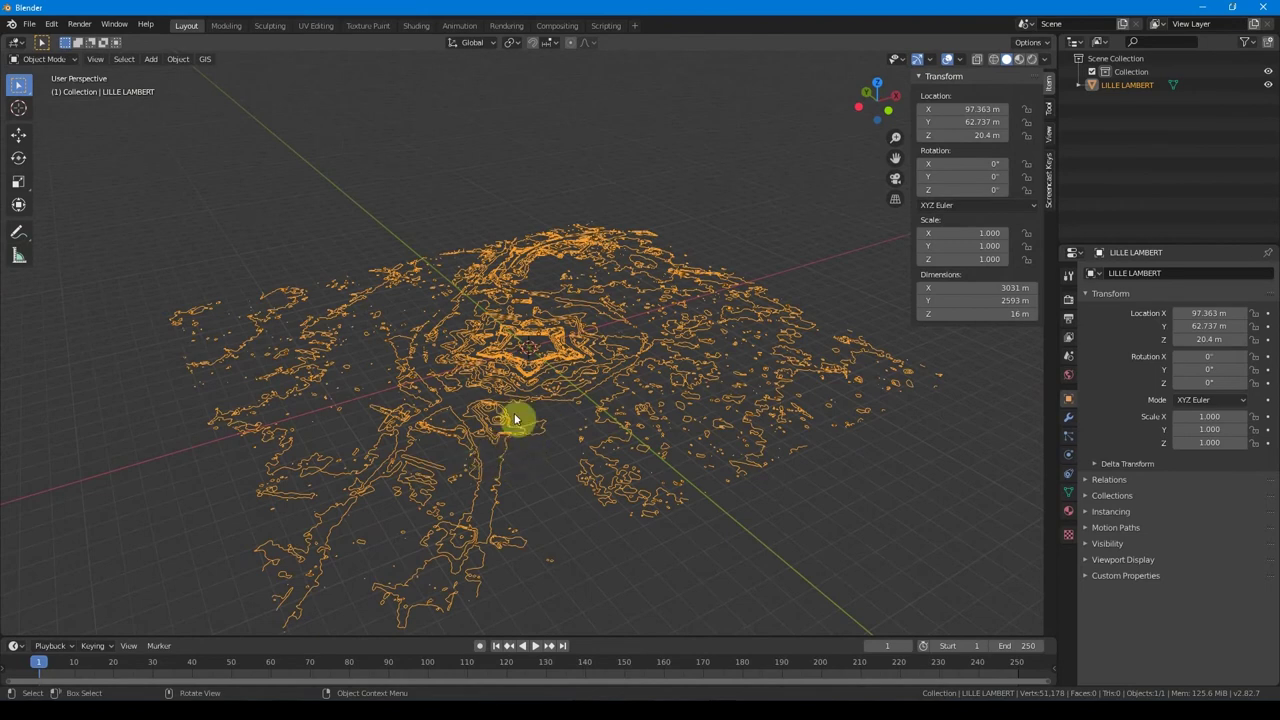
pyautogui.moveTo(557, 403); pyautogui.dragTo(574, 377, button='middle')
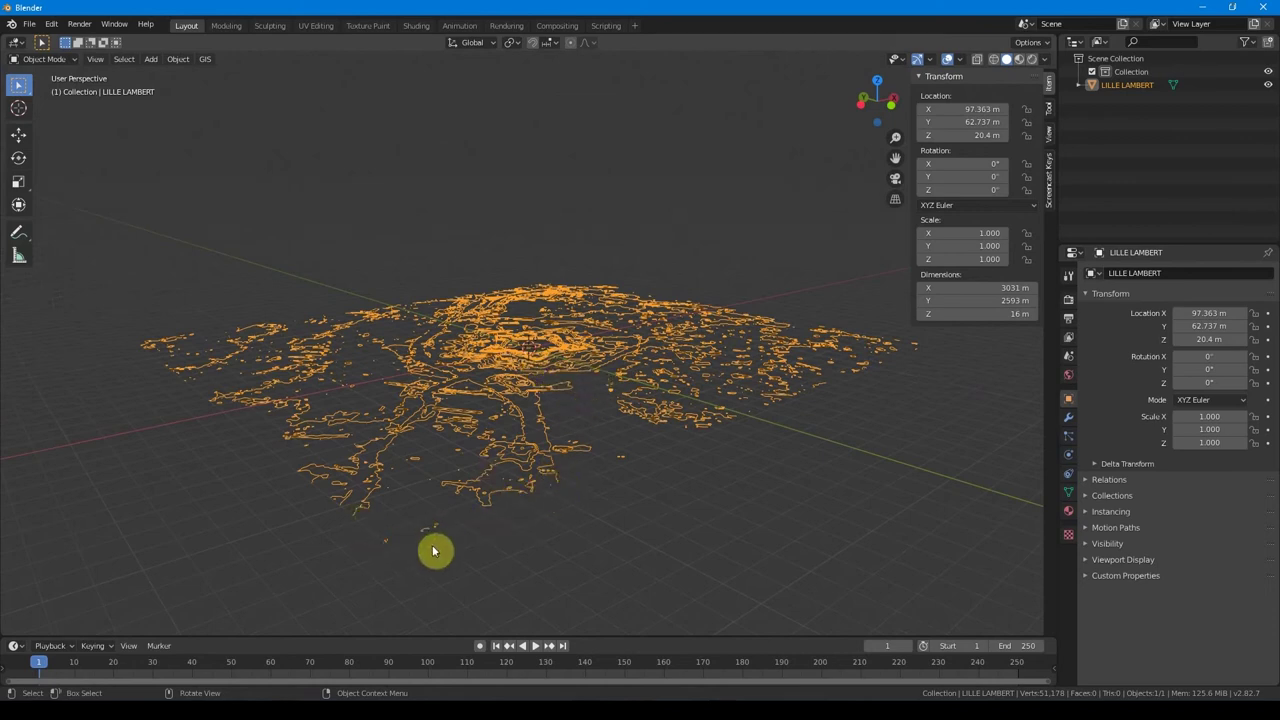
pyautogui.moveTo(684, 407); pyautogui.dragTo(577, 443, button='middle')
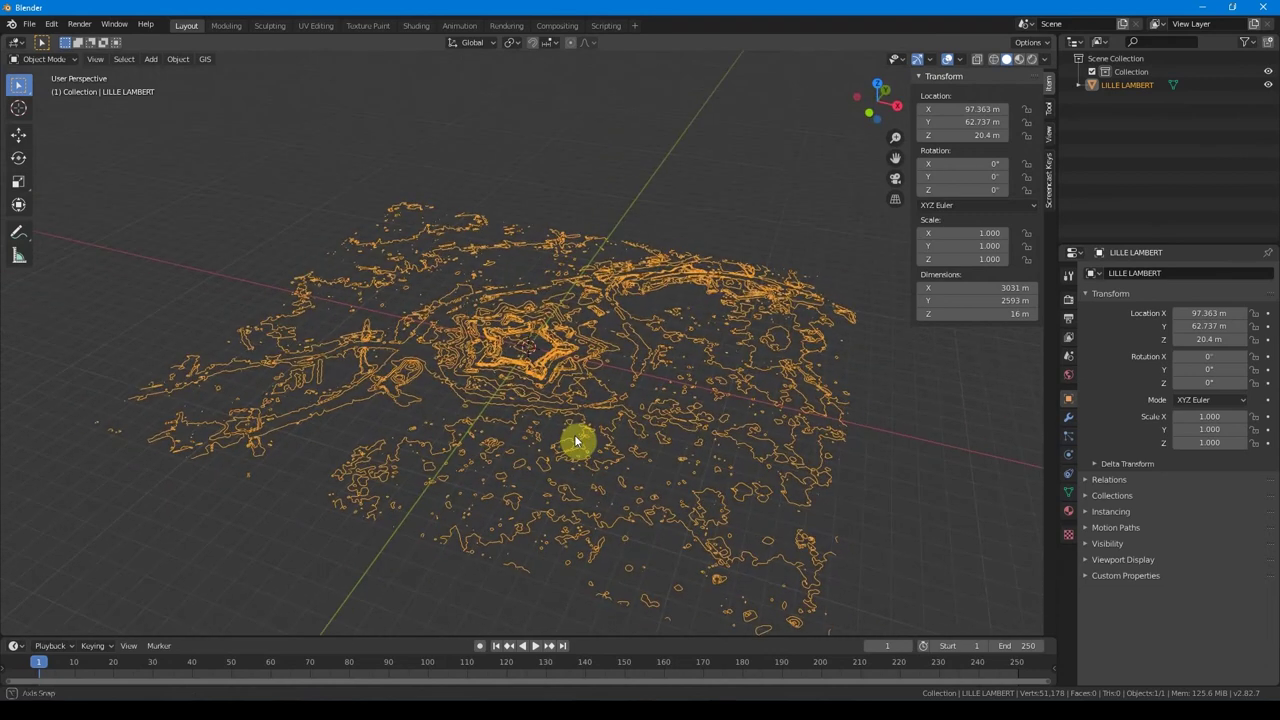
pyautogui.click(206, 59)
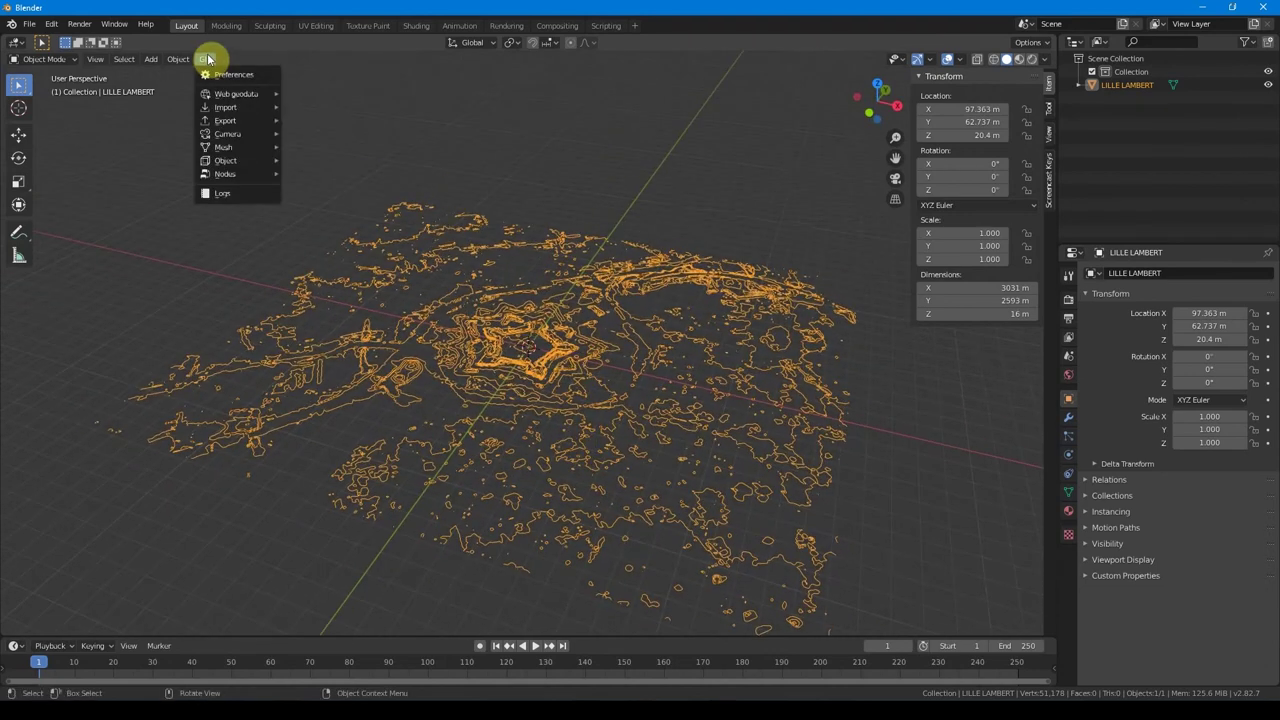
pyautogui.moveTo(229, 147)
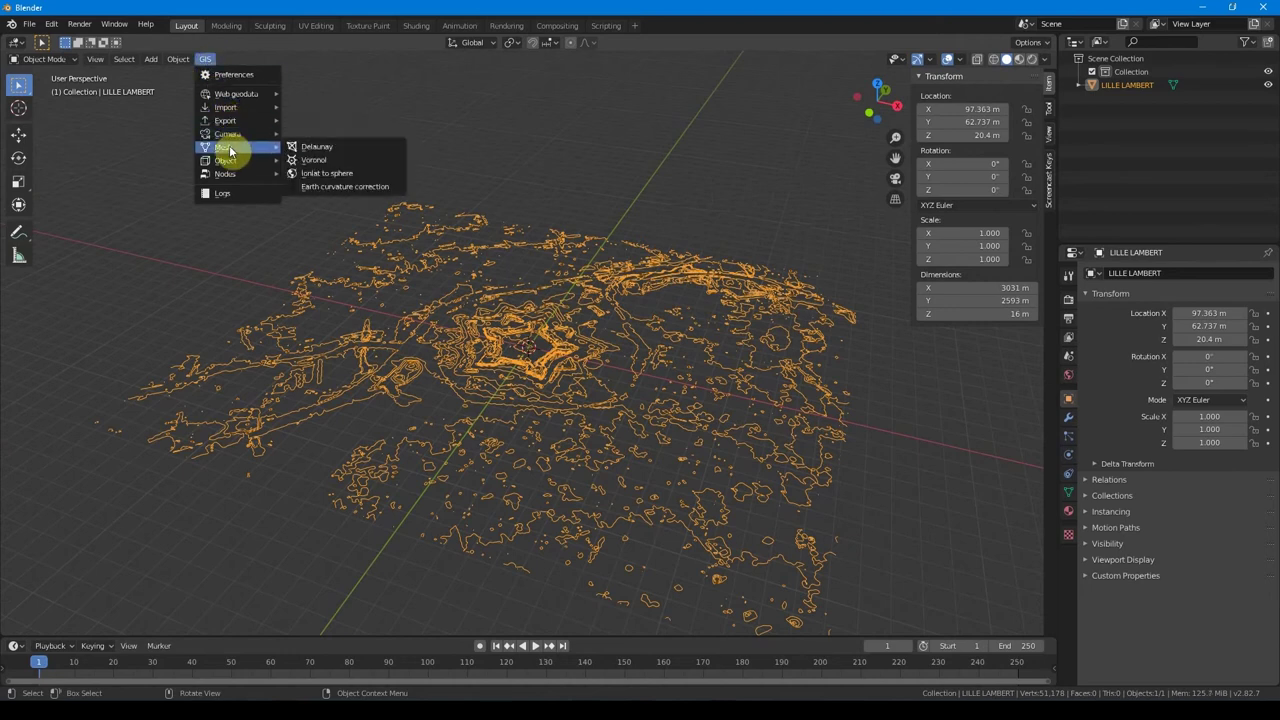
pyautogui.click(348, 152)
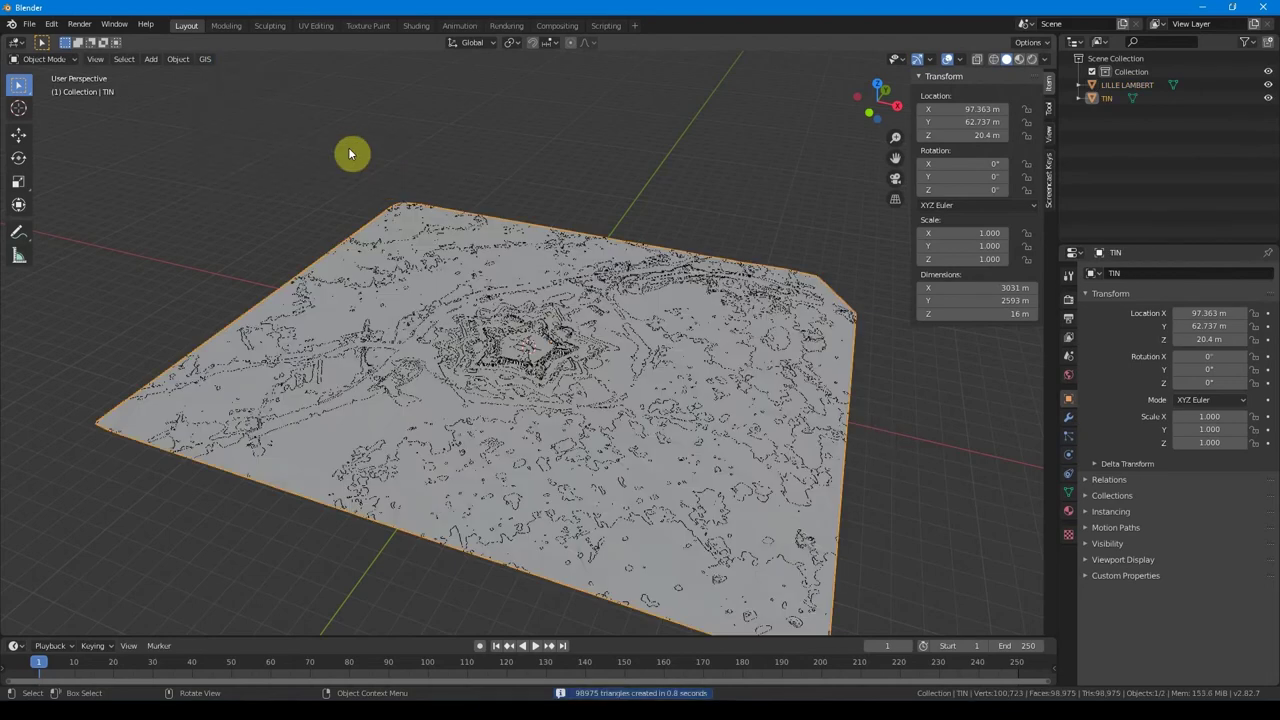
# Step: Hide the LILLE LAMBERT contours and inspect the citadel relief on the triangulated terrain up close
pyautogui.scroll(5, 517, 366)
pyautogui.moveTo(557, 391); pyautogui.dragTo(986, 234, button='middle')
pyautogui.click(1149, 86)
pyautogui.click(1267, 85)
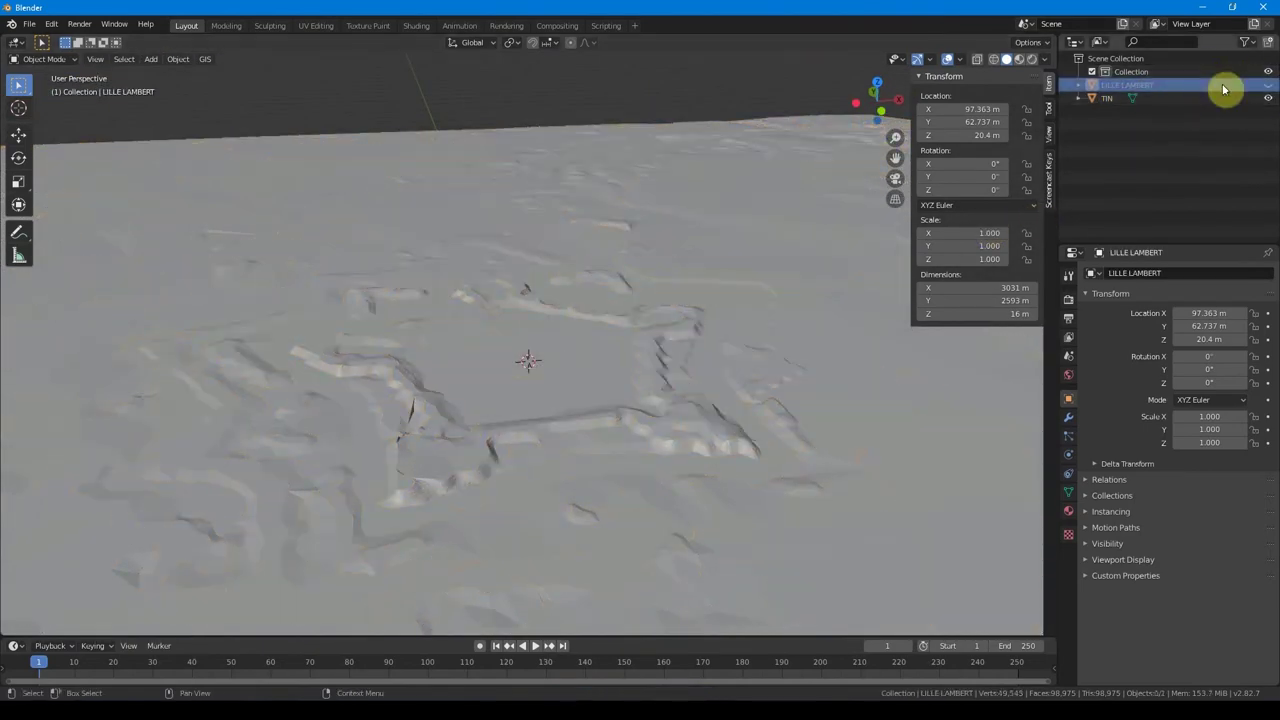
pyautogui.moveTo(689, 446)
pyautogui.mouseDown(button='middle')
pyautogui.moveTo(617, 340)
pyautogui.moveTo(660, 357)
pyautogui.moveTo(580, 357)
pyautogui.moveTo(551, 431)
pyautogui.moveTo(528, 424)
pyautogui.mouseUp(button='middle')
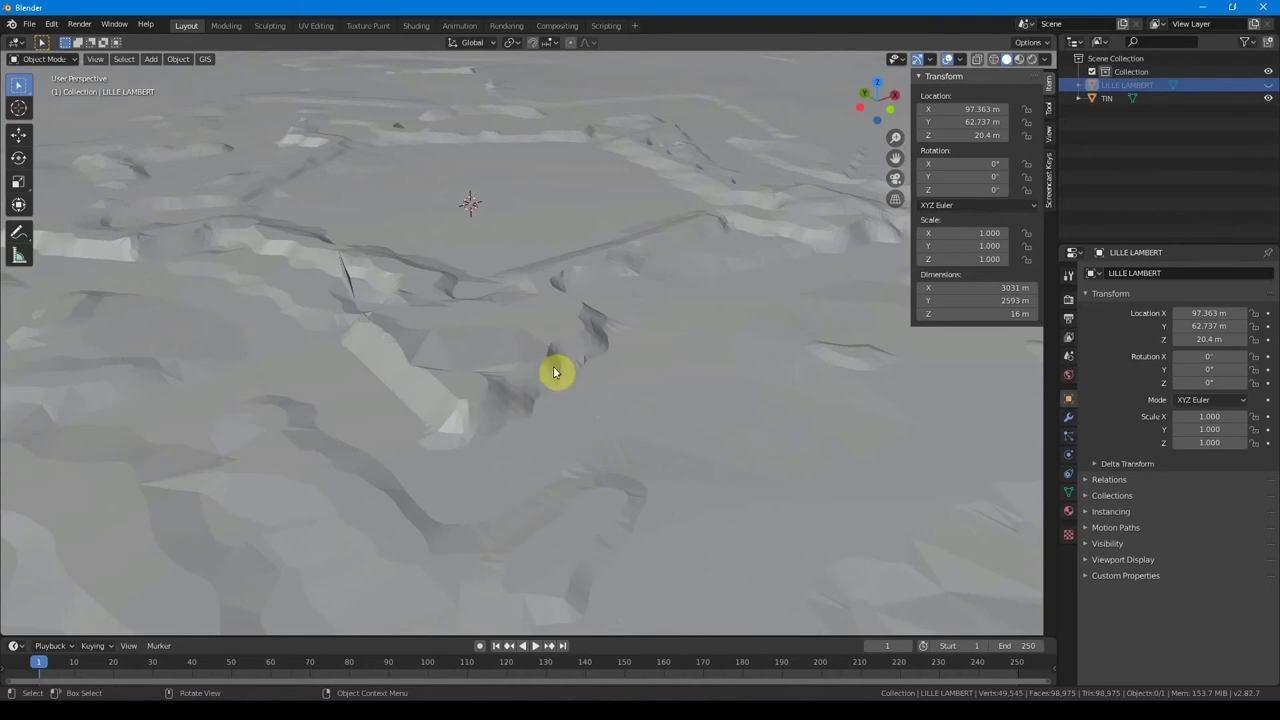
# Step: Check the TIN terrain's triangulation in wireframe, return to solid display and apply Shade Smooth to the mesh
pyautogui.hotkey('shift', 'z')
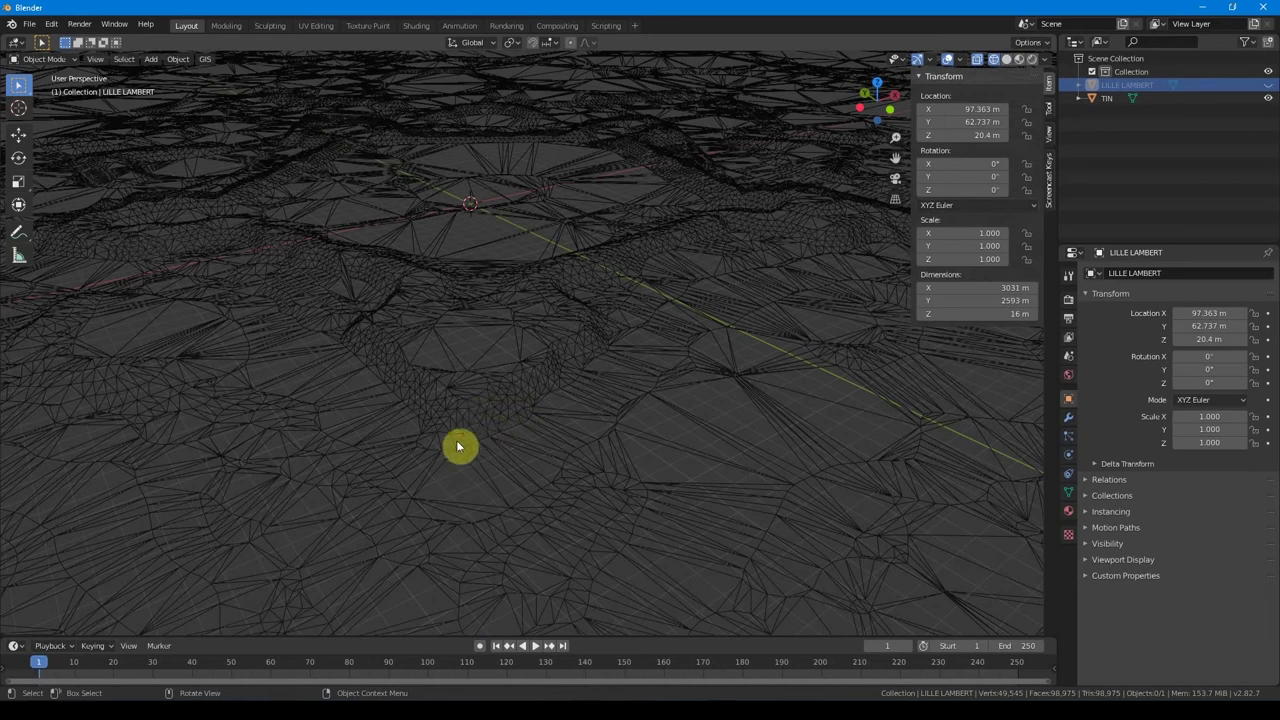
pyautogui.click(615, 331)
pyautogui.hotkey('shift', 'z')
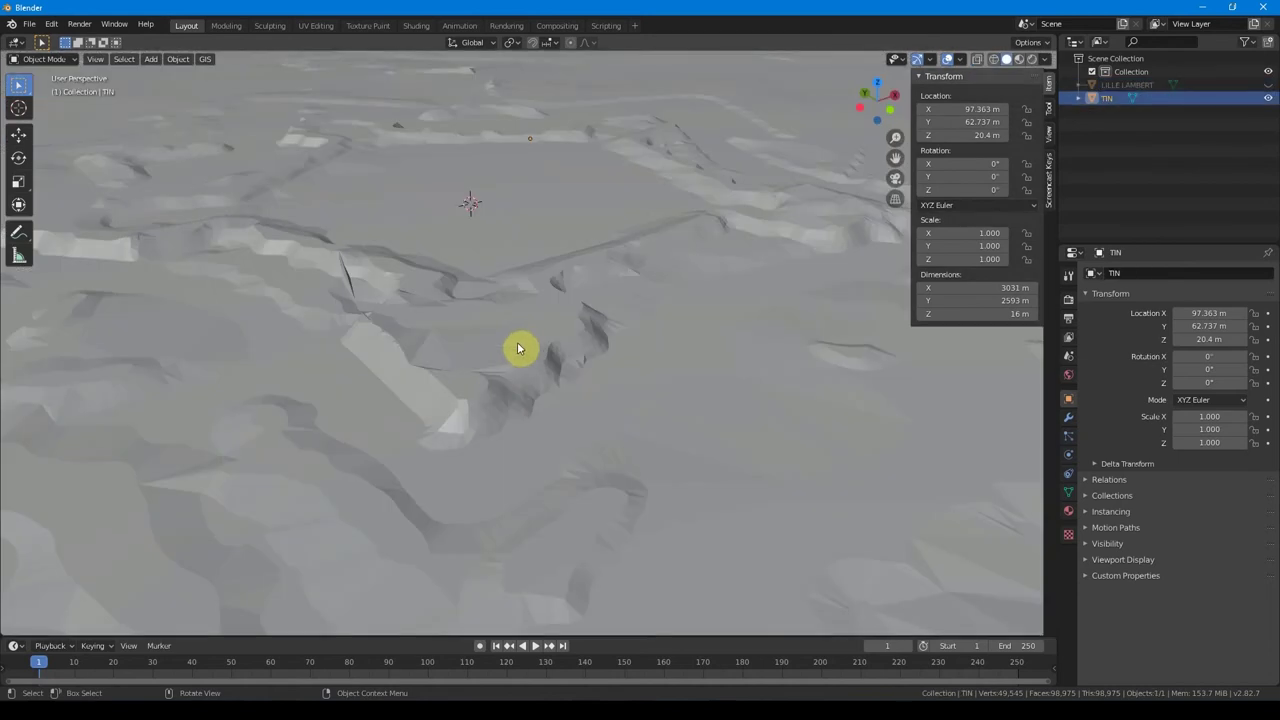
pyautogui.rightClick(518, 348)
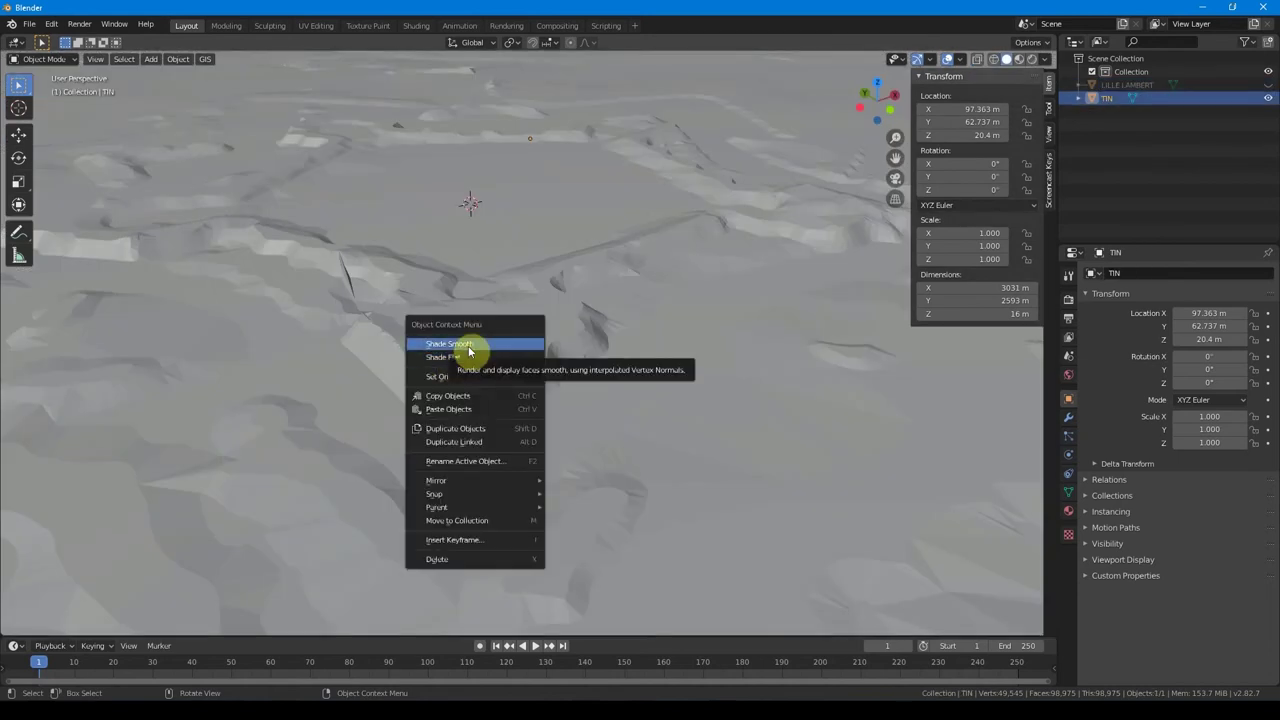
pyautogui.click(468, 345)
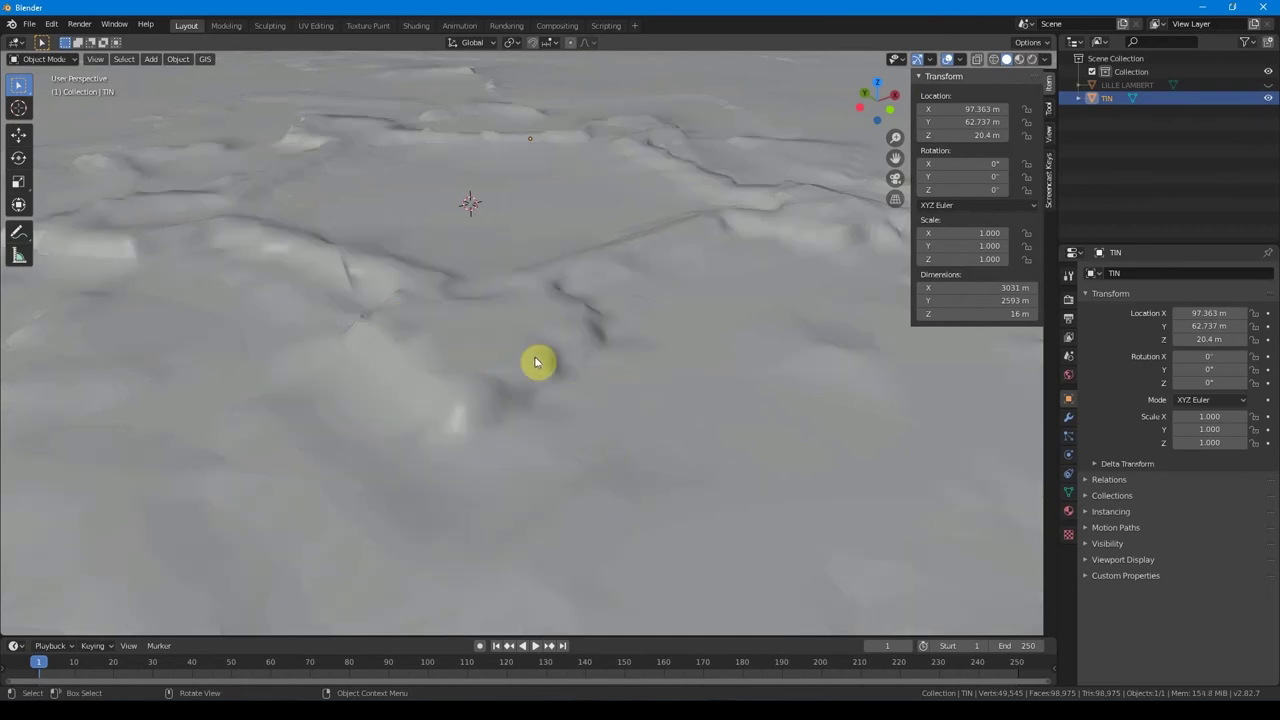
# Step: Try a Subdivision Surface modifier on the TIN terrain, check its mesh in wireframe, undo it and return to solid display
pyautogui.click(1068, 417)
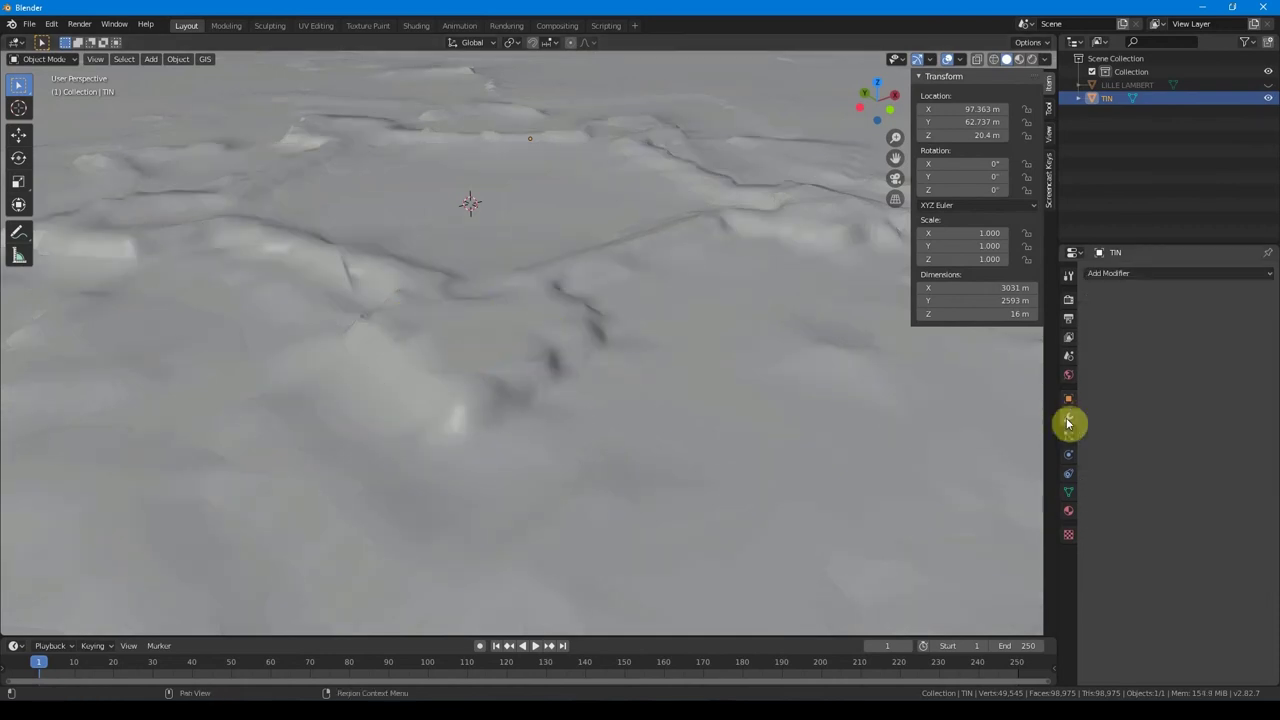
pyautogui.click(1135, 280)
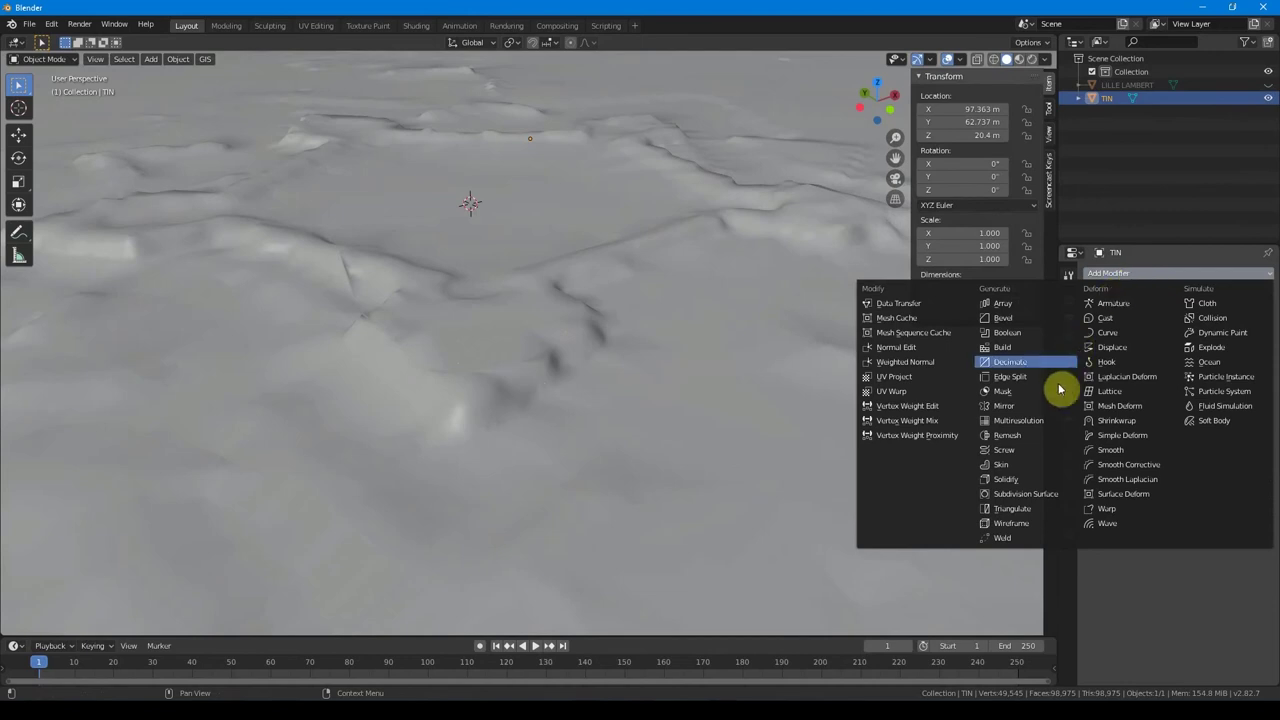
pyautogui.click(1025, 494)
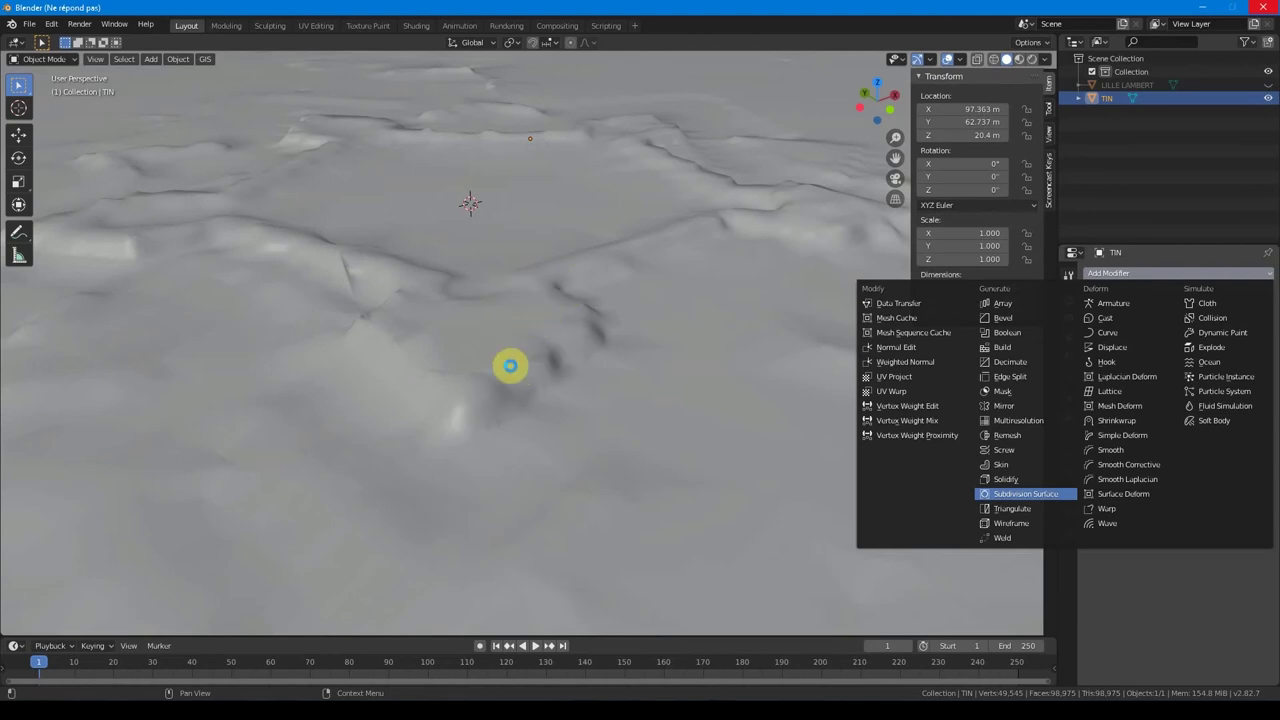
pyautogui.click(1027, 690)
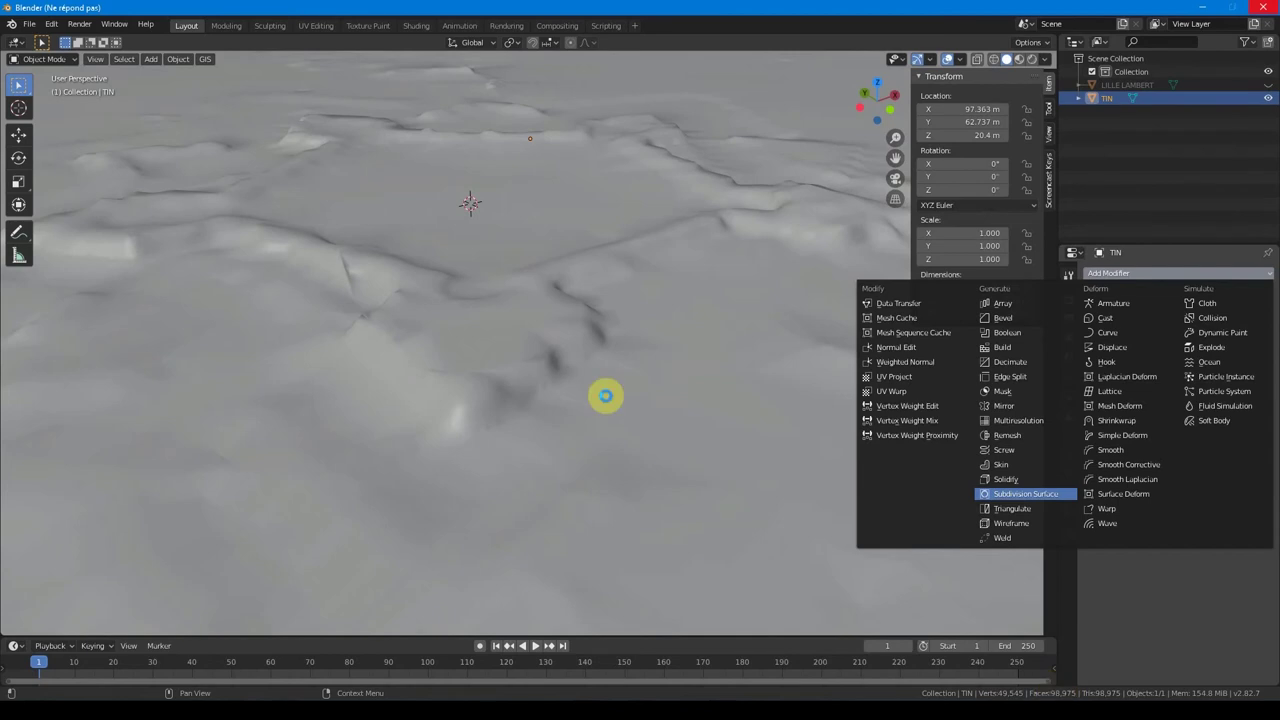
pyautogui.click(562, 352)
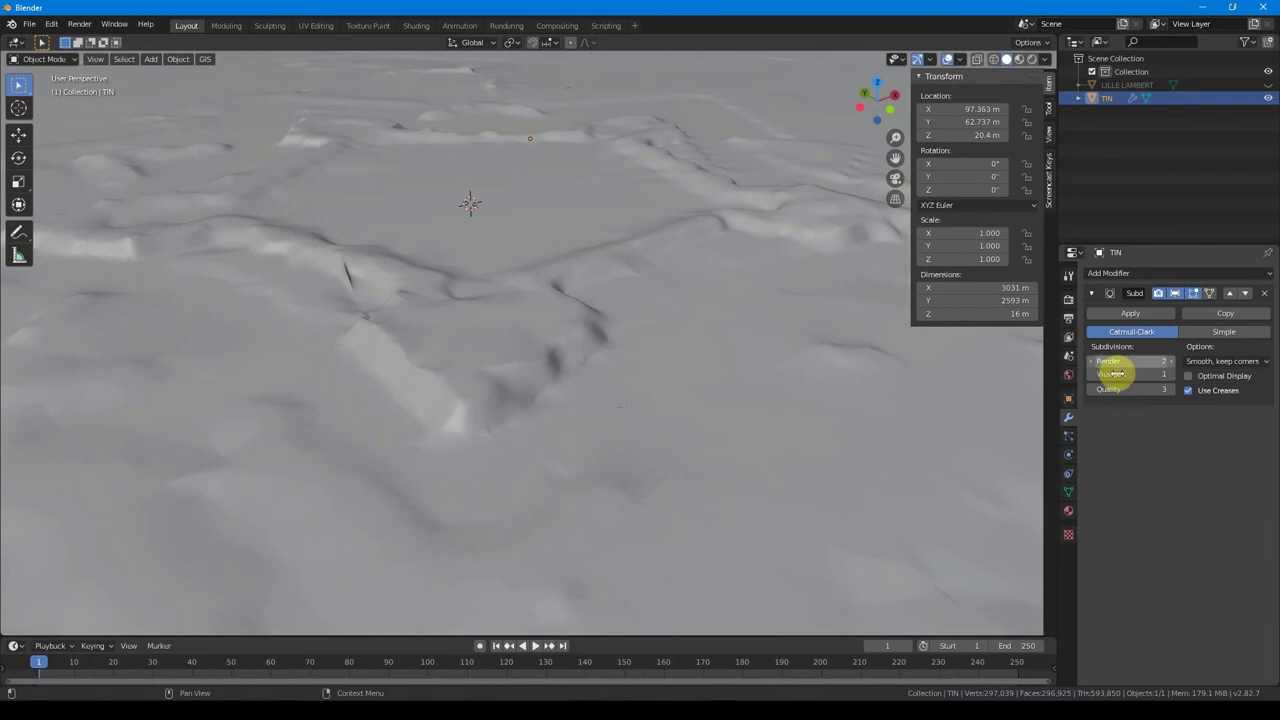
pyautogui.click(993, 59)
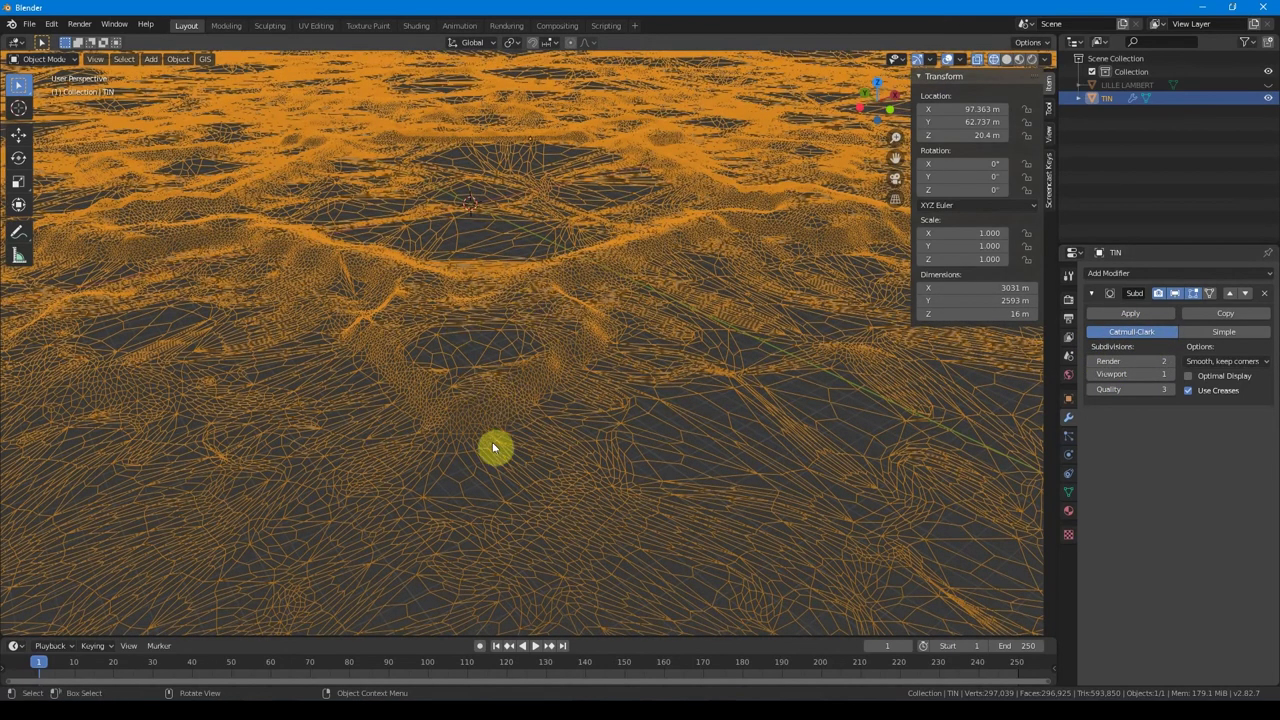
pyautogui.hotkey('ctrl', 'z')
pyautogui.click(1006, 60)
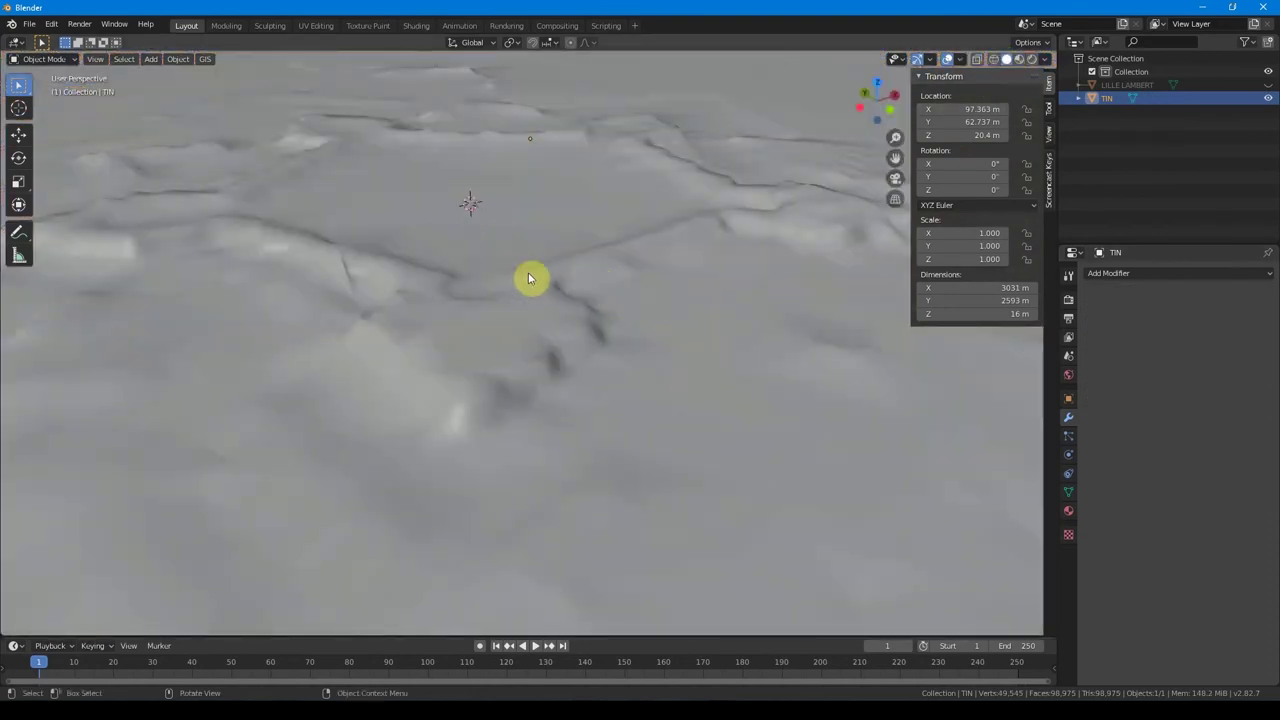
pyautogui.scroll(-1, 586, 292)
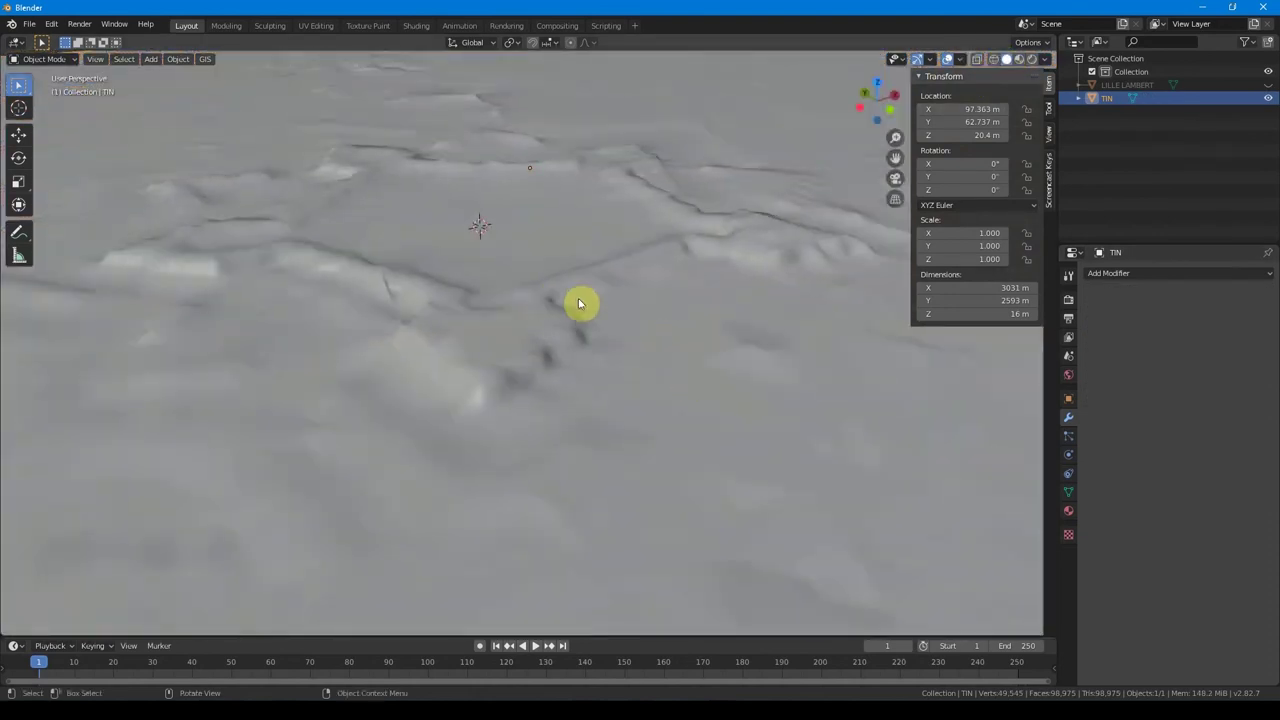
pyautogui.moveTo(474, 337); pyautogui.dragTo(534, 336, button='middle')
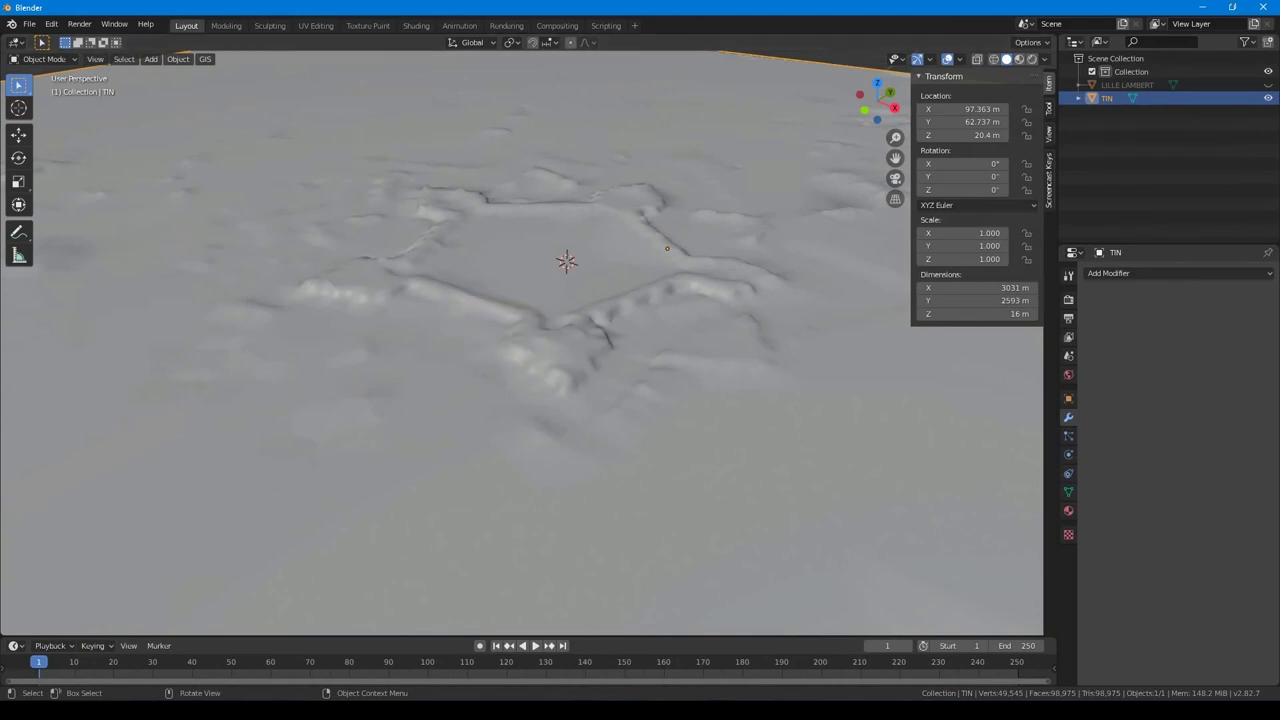
# Step: Switch to Chrome, open the data.gouv.fr home page and search Google for "geo data gouv" in a new tab
pyautogui.hotkey('alt', 'Tab')
pyautogui.scroll(3, 186, 214)
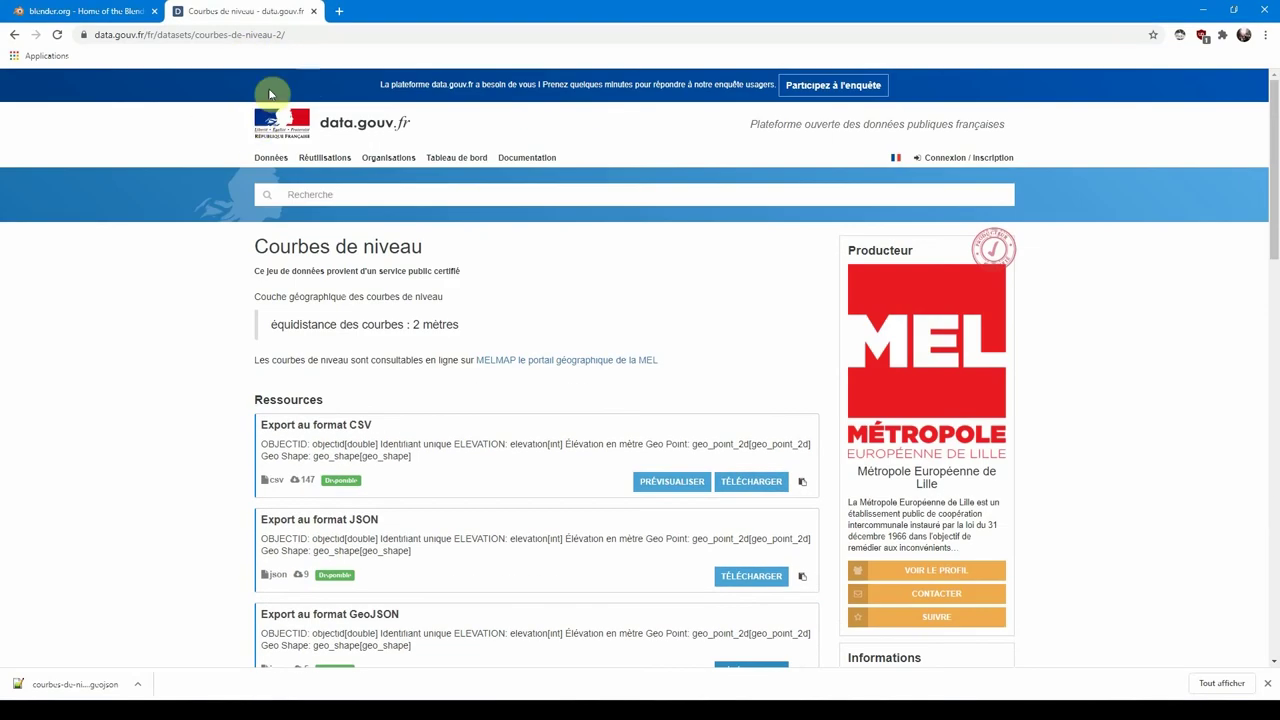
pyautogui.click(362, 130)
pyautogui.click(340, 12)
pyautogui.write('g')
pyautogui.press('Return')
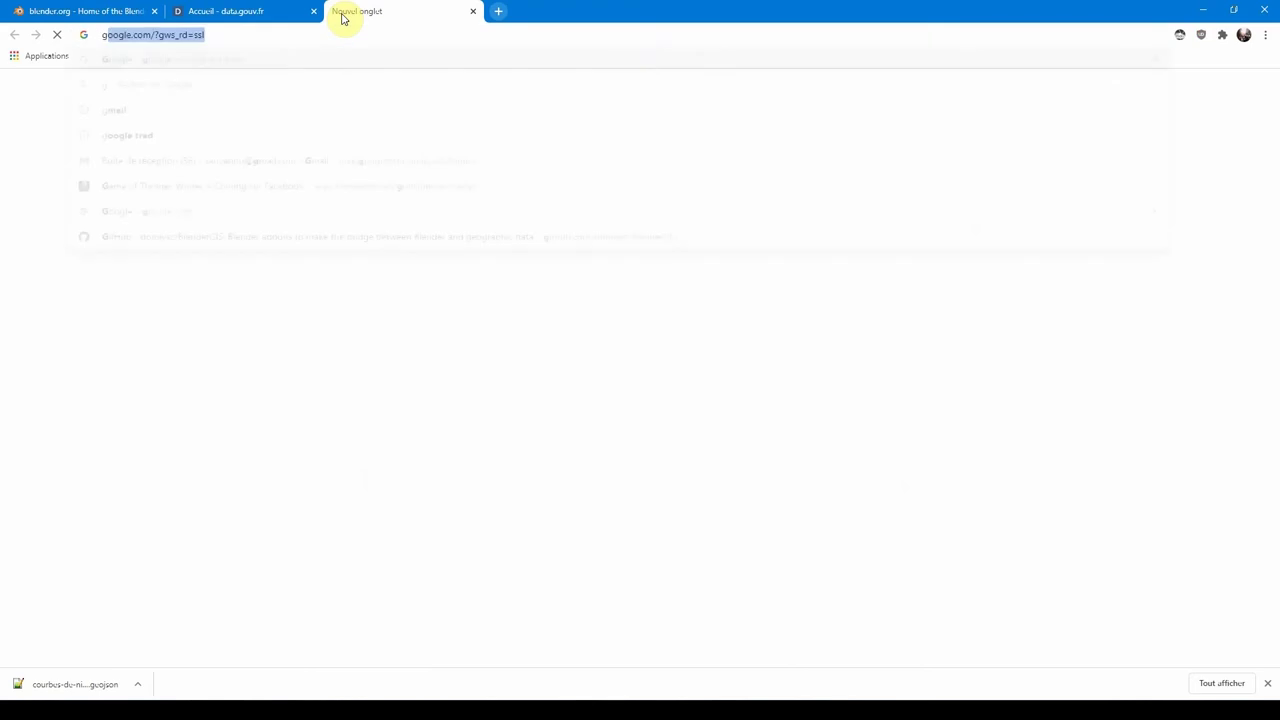
pyautogui.write('geo data gouv')
pyautogui.press('Return')
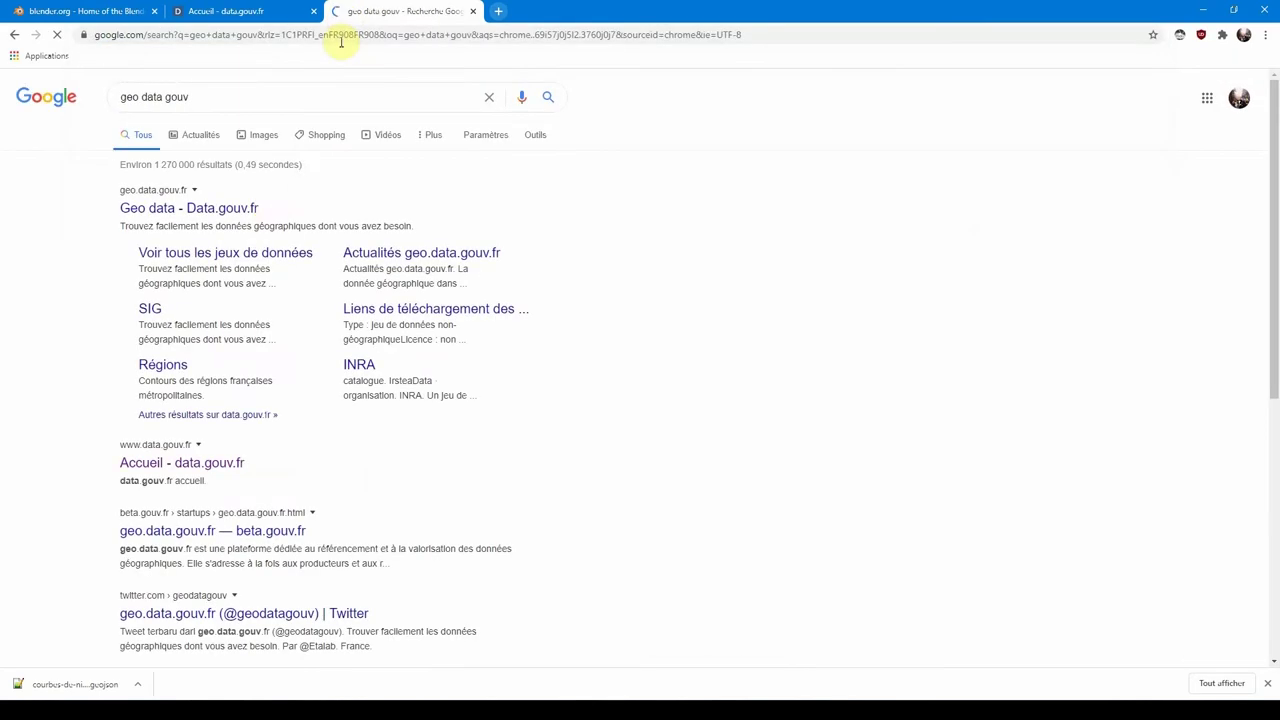
# Step: Open the Geo data - Data.gouv.fr site and search its datasets for "courbes de niveau nantes"
pyautogui.click(250, 208)
pyautogui.click(400, 317)
pyautogui.write('courbes de niveau')
pyautogui.press('Return')
pyautogui.write('nantes')
pyautogui.press('Return')
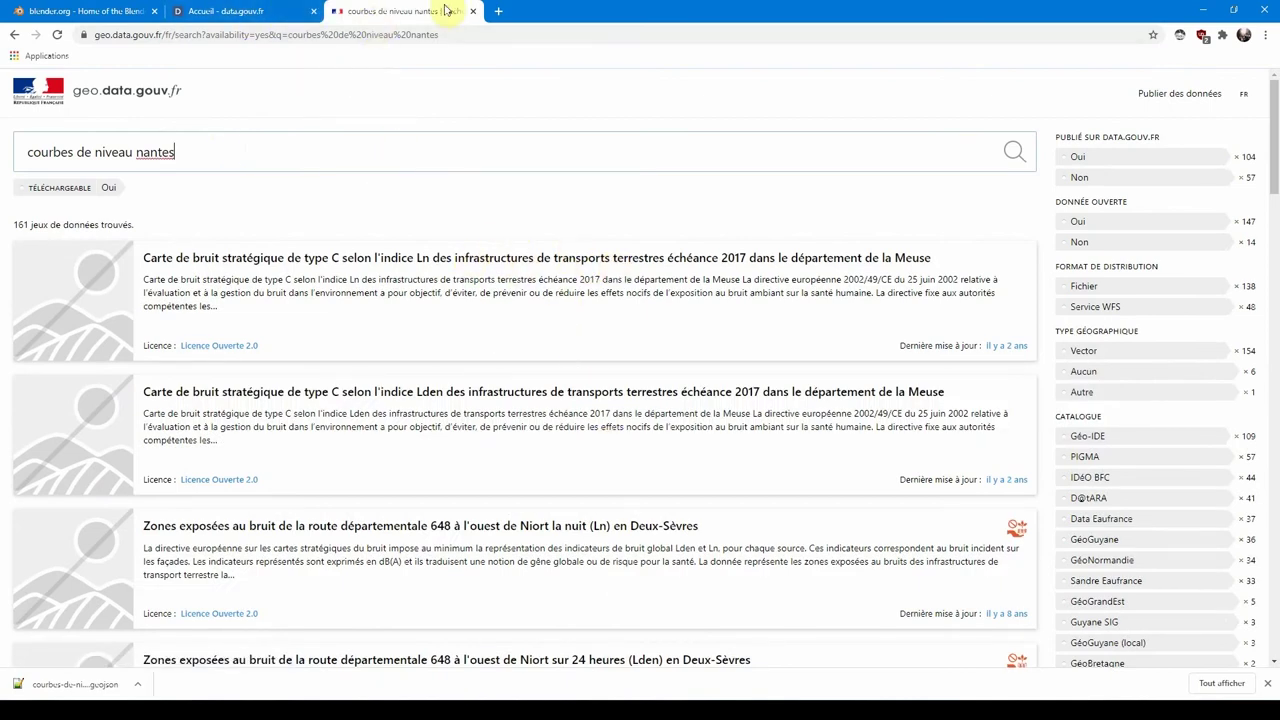
# Step: Open the data.nantesmetropole.fr open data portal in a new tab and search it for "courbe de niveau"
pyautogui.click(496, 11)
pyautogui.write('data.nantes')
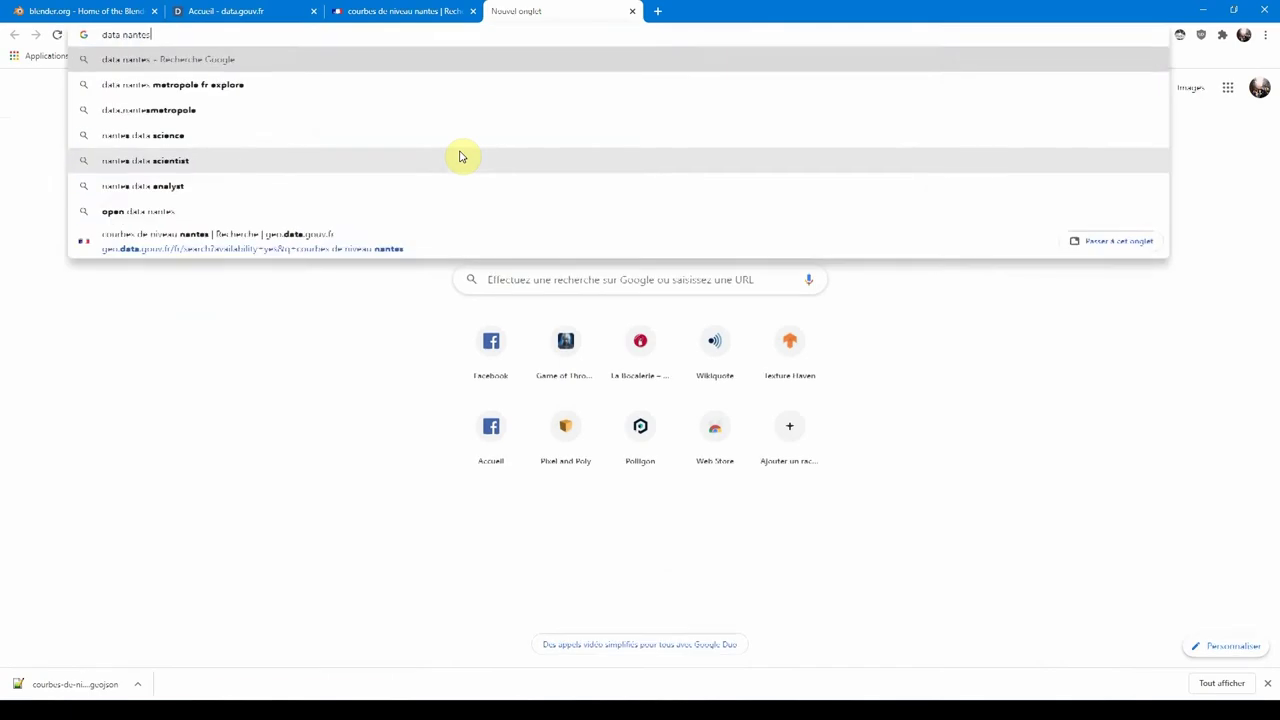
pyautogui.press('Return')
pyautogui.click(563, 391)
pyautogui.write('courbe de niveau')
pyautogui.press('Return')
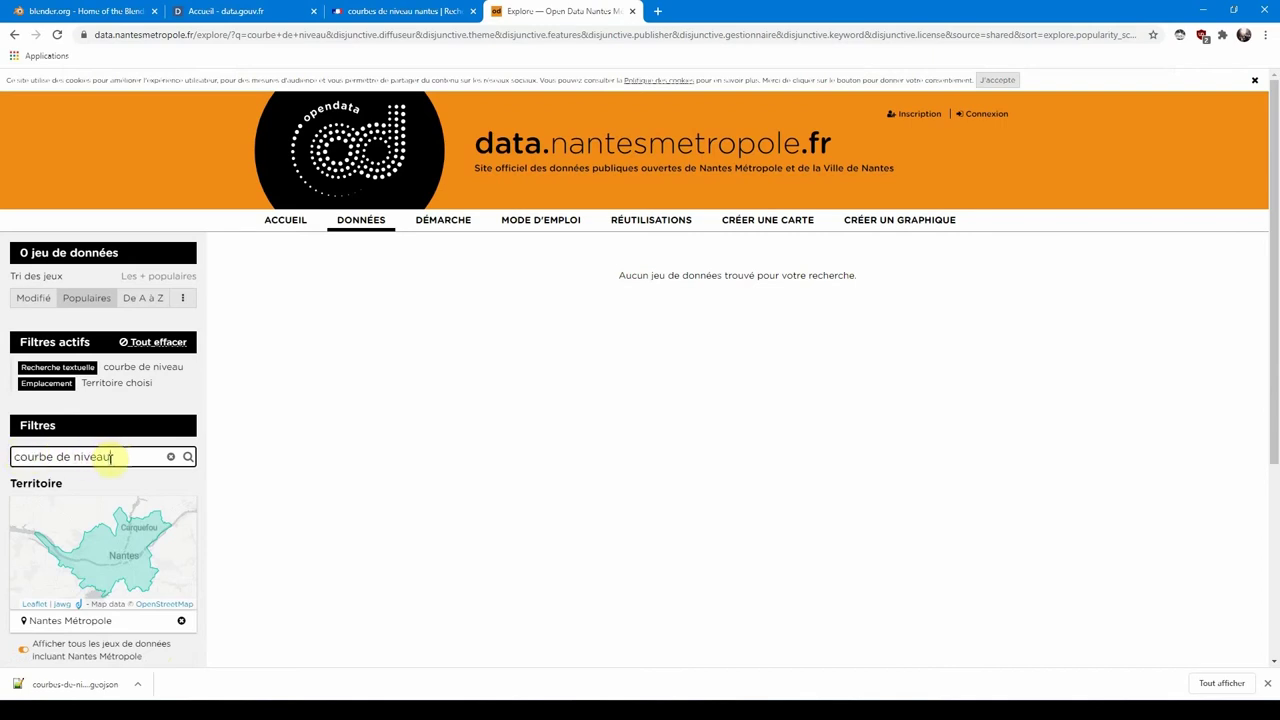
# Step: Search the Nantes Métropole datasets for "mnt" and open the Modèle Numérique de Terrain dataset's map
pyautogui.moveTo(121, 456); pyautogui.dragTo(14, 456)
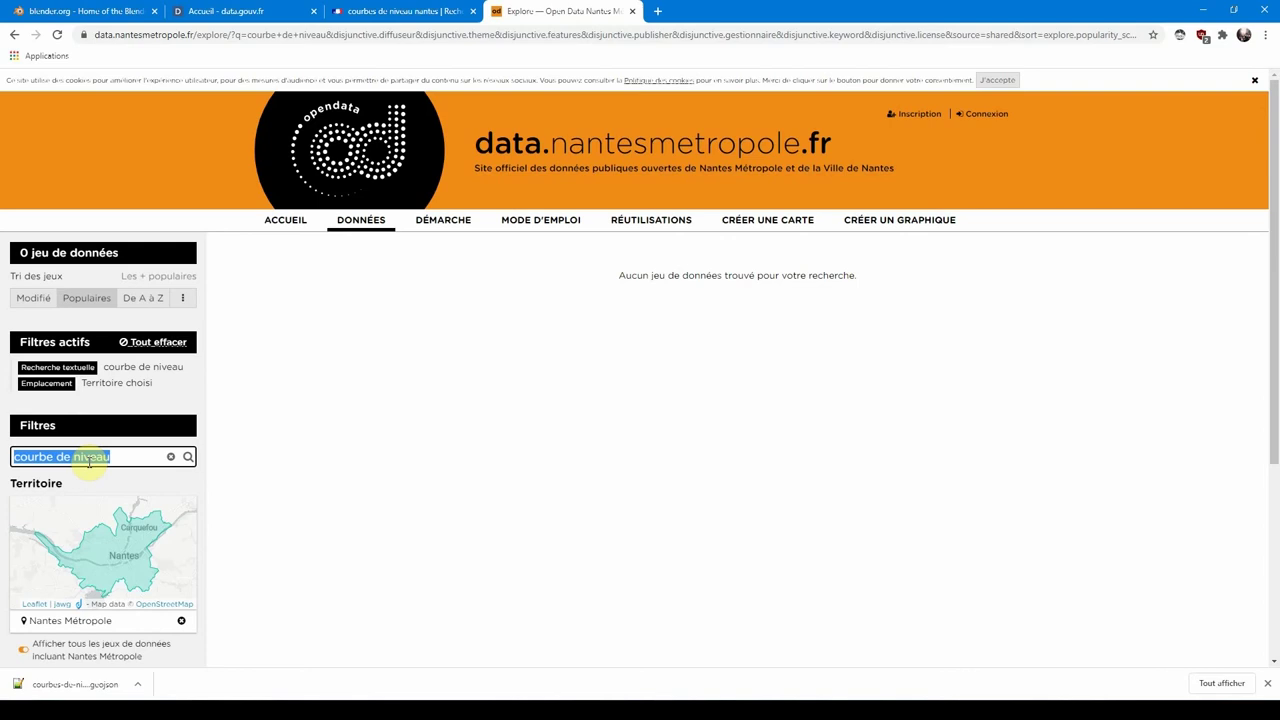
pyautogui.write('m')
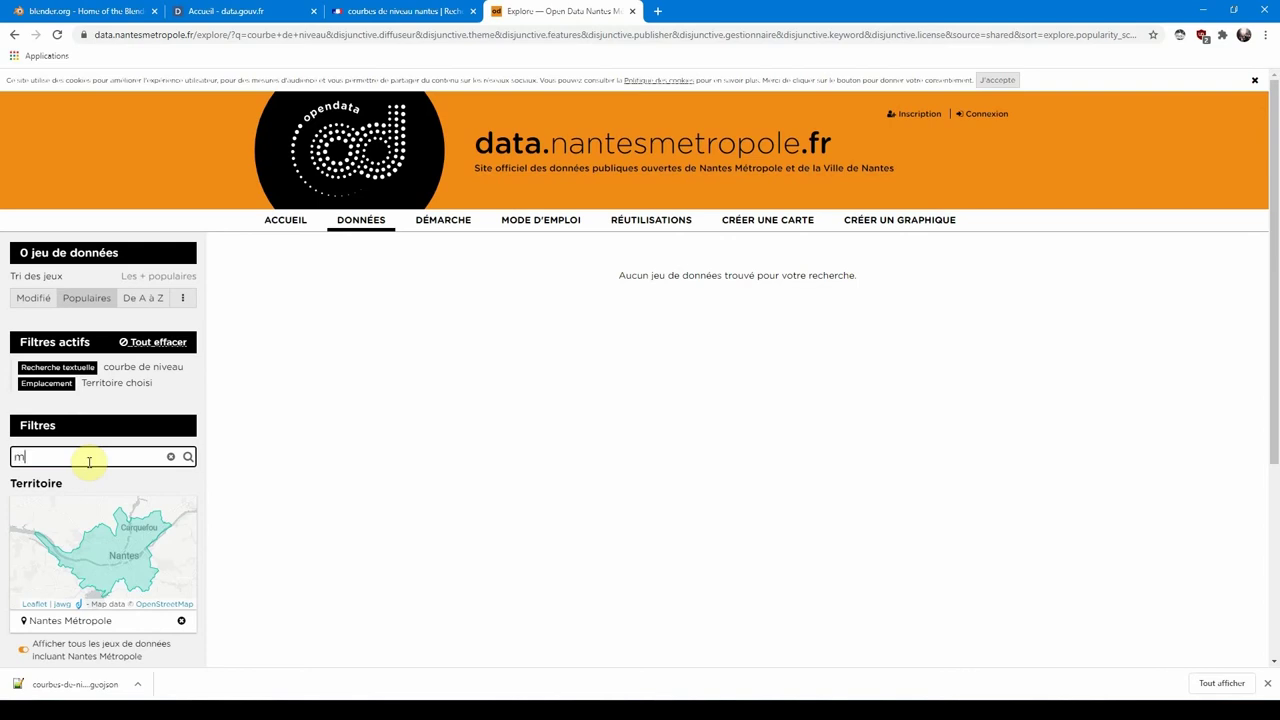
pyautogui.write('nt')
pyautogui.press('Return')
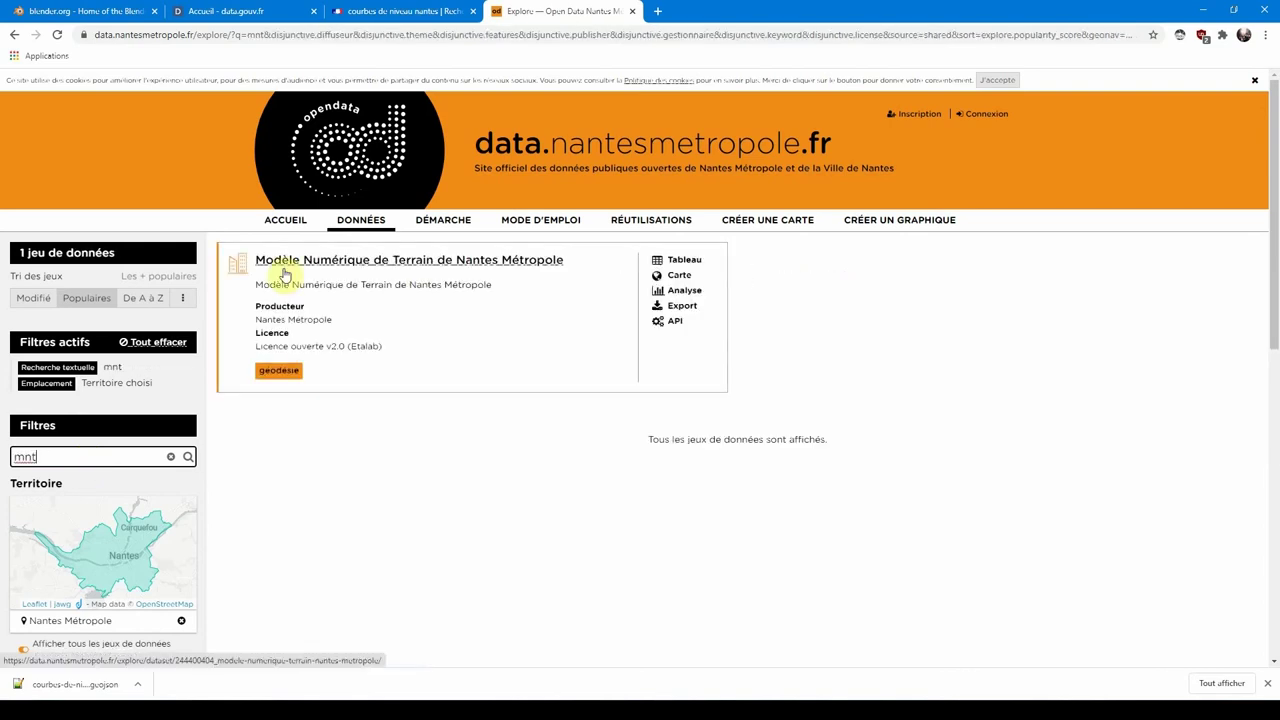
pyautogui.click(455, 278)
pyautogui.click(368, 284)
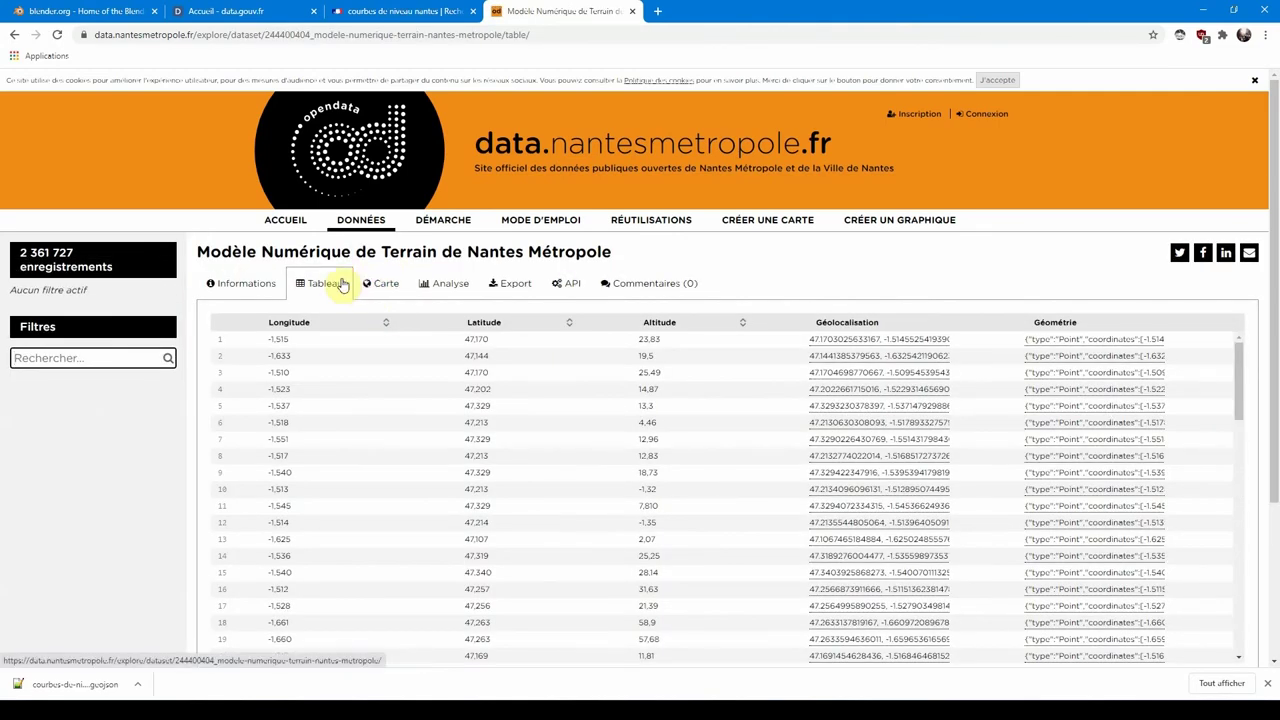
# Step: Examine the individual terrain points near Rue Désiré Colombe and the longitude, latitude and altitude of one point
pyautogui.scroll(5, 749, 503)
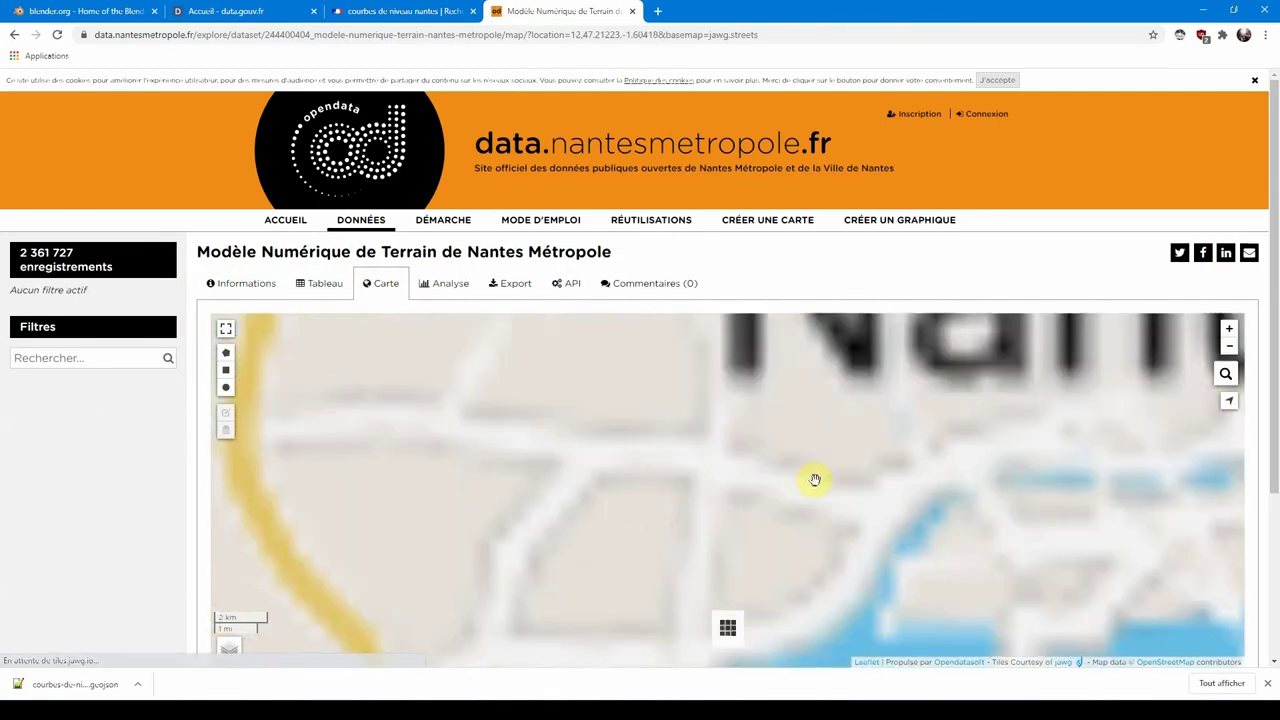
pyautogui.scroll(5, 747, 426)
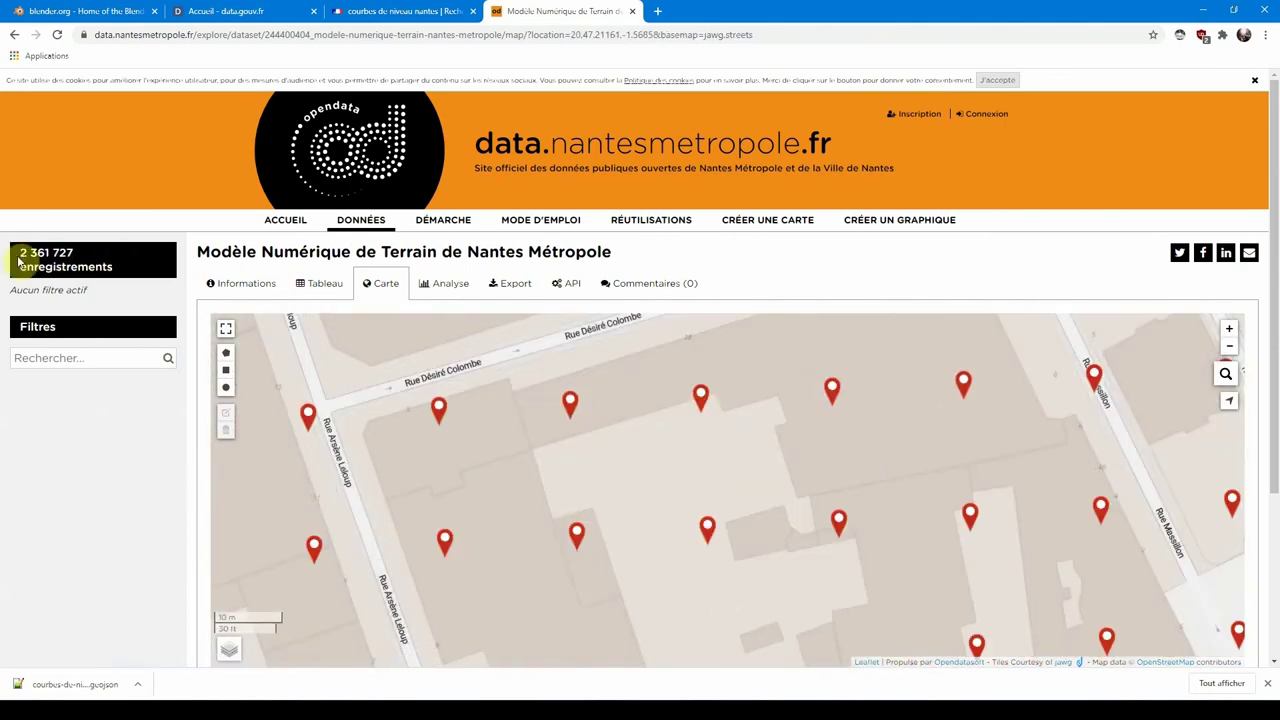
pyautogui.click(570, 408)
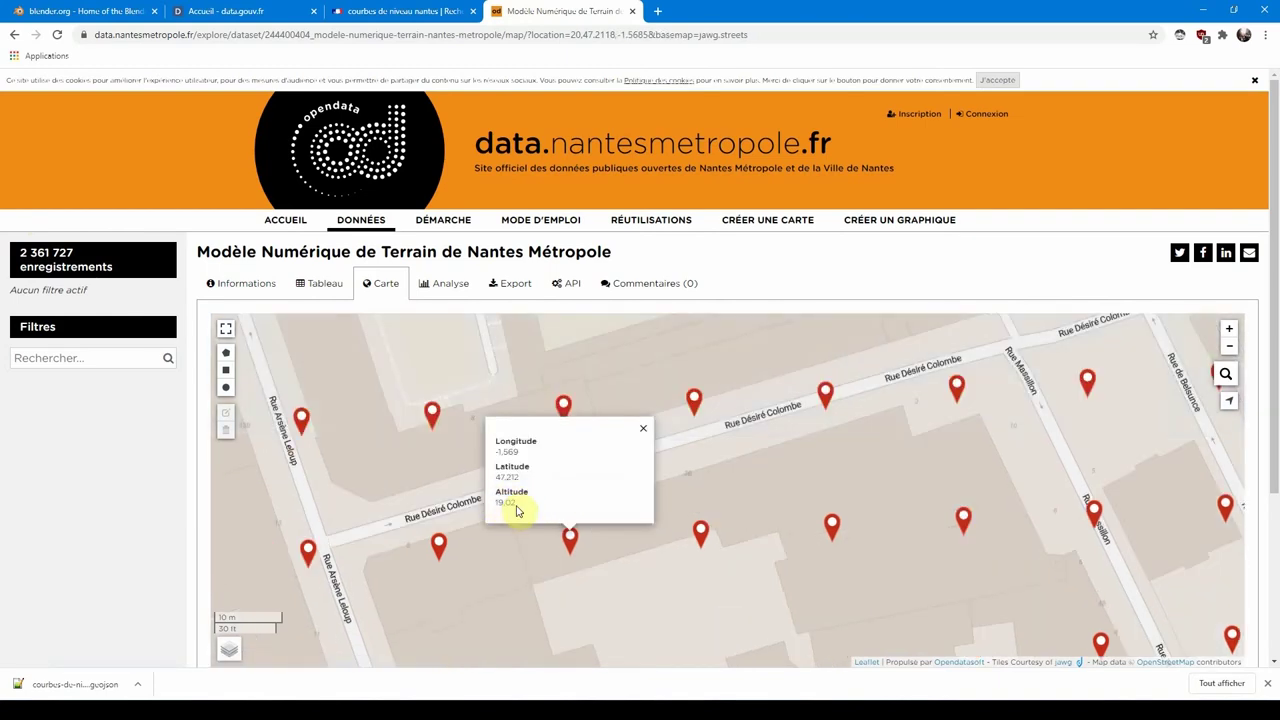
pyautogui.moveTo(519, 510); pyautogui.dragTo(532, 519)
pyautogui.click(516, 527)
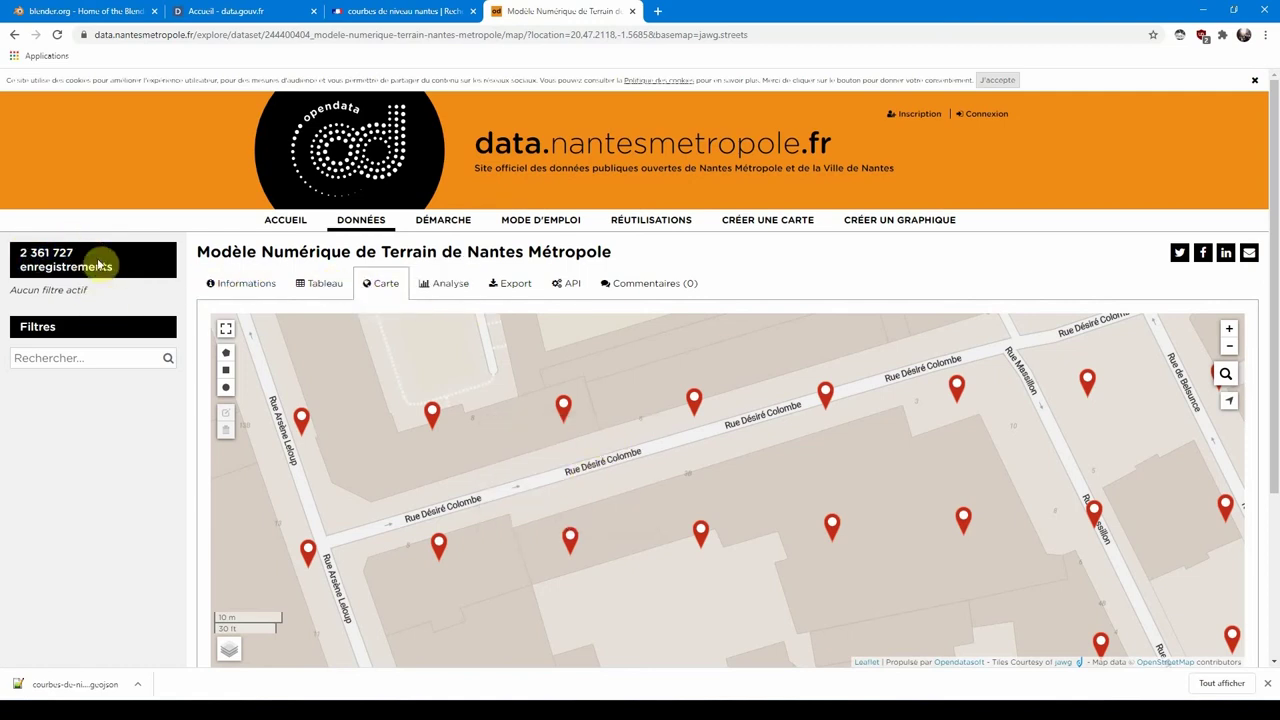
# Step: Filter the terrain points with a rectangle drawn over the Loire area, from Bellevue to just north of Rezé
pyautogui.scroll(-1, 742, 481)
pyautogui.scroll(-5, 742, 481)
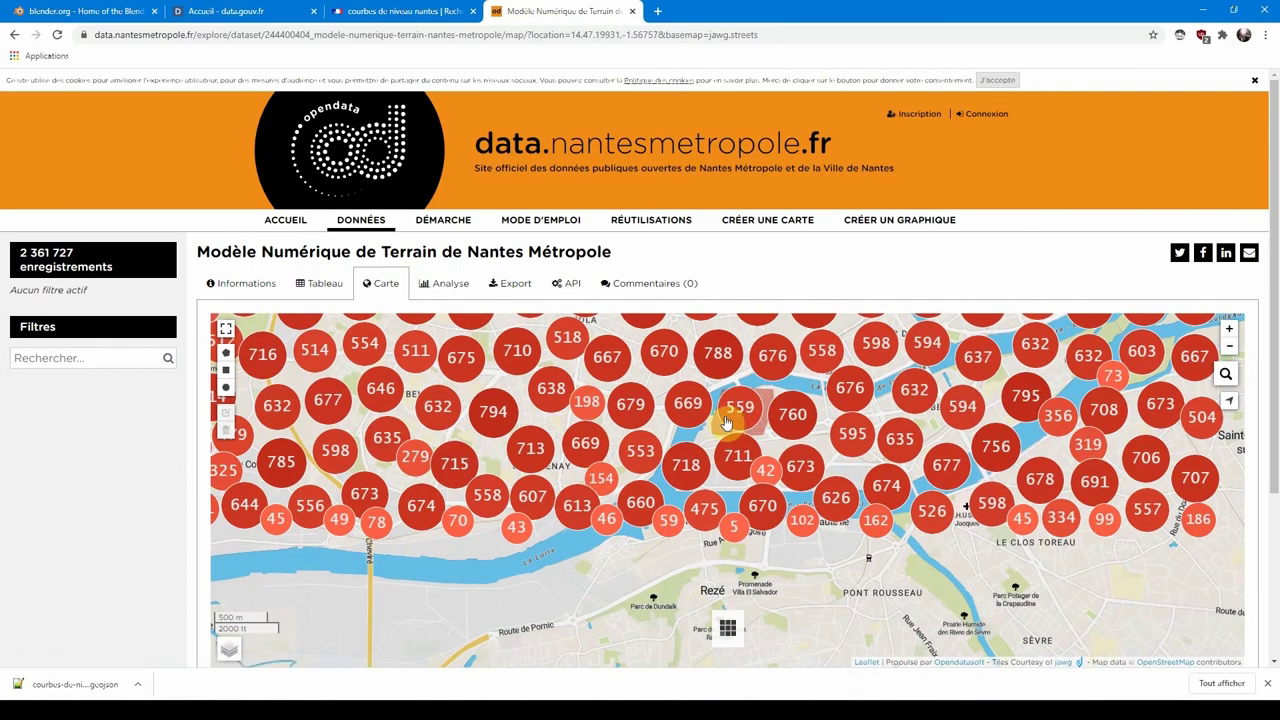
pyautogui.moveTo(684, 462); pyautogui.dragTo(652, 396)
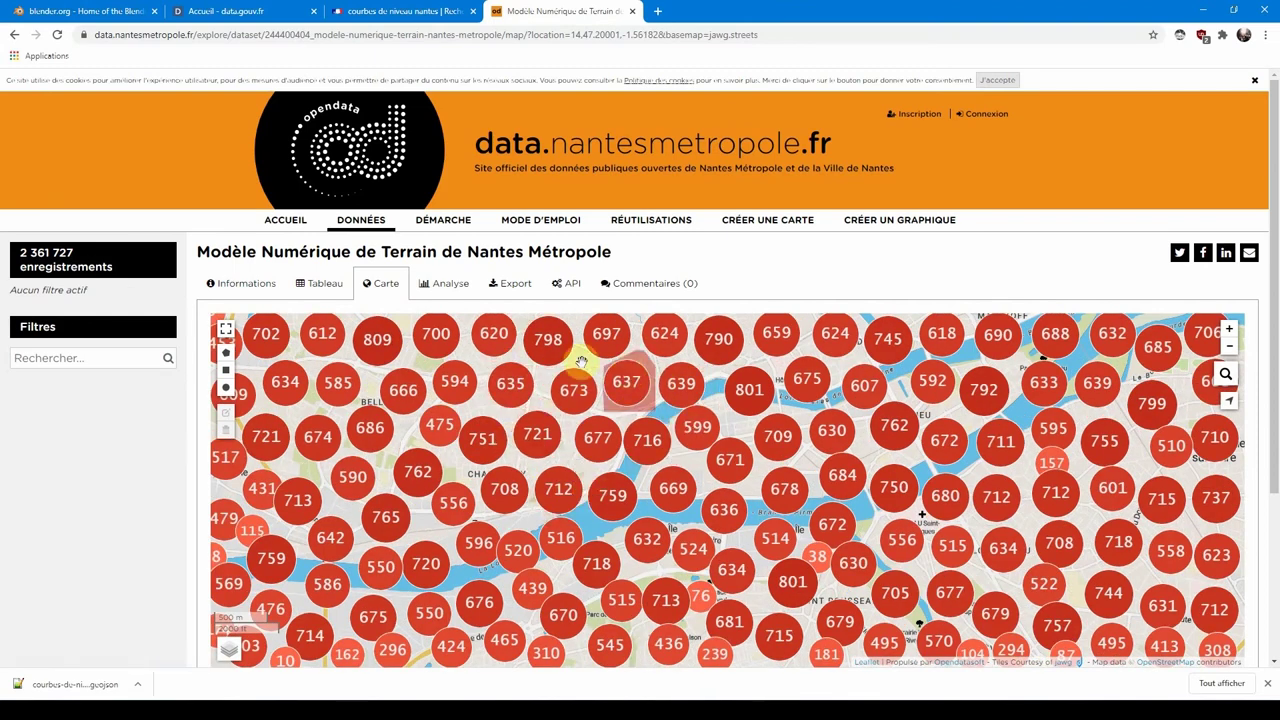
pyautogui.moveTo(580, 420); pyautogui.dragTo(640, 436)
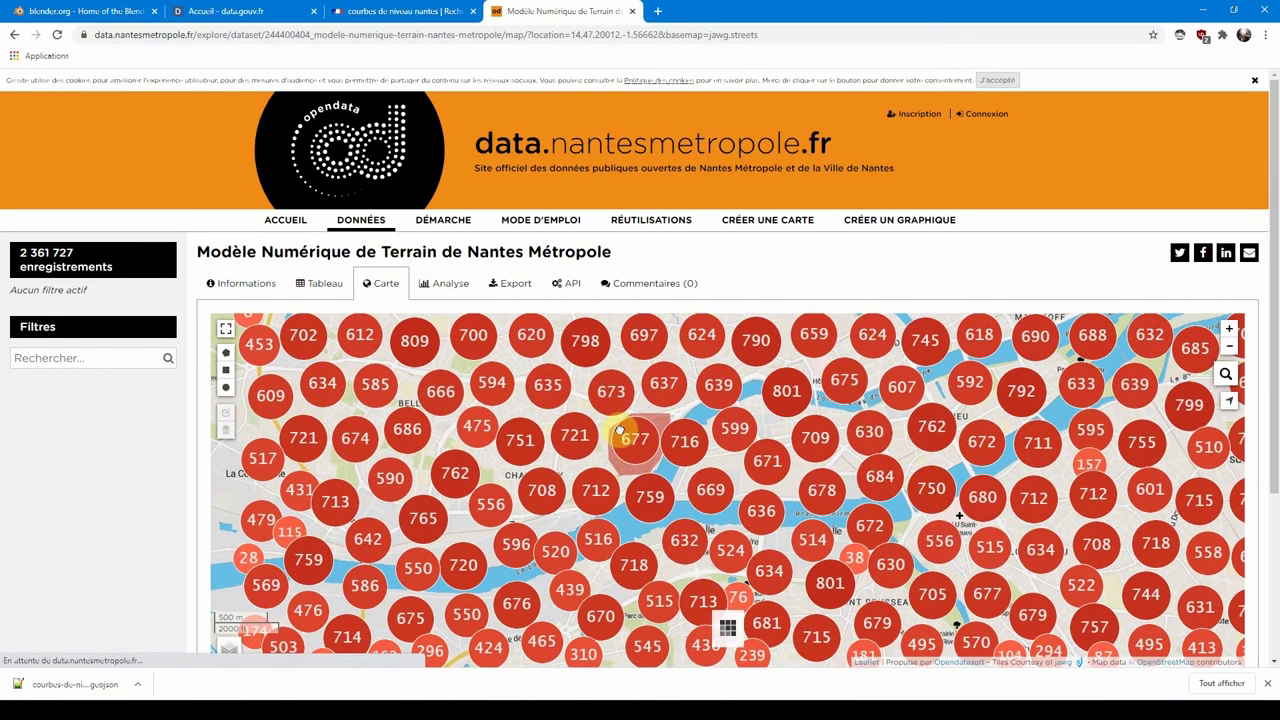
pyautogui.scroll(-2, 624, 434)
pyautogui.scroll(2, 628, 434)
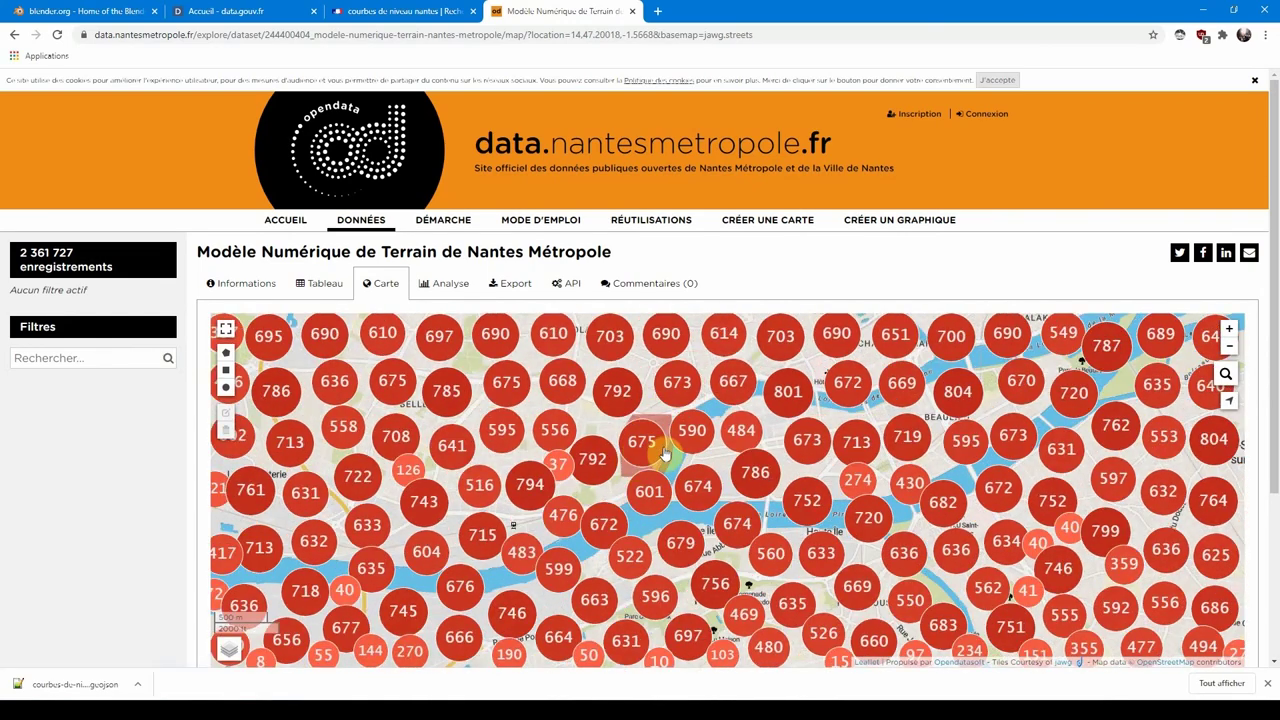
pyautogui.moveTo(666, 457); pyautogui.dragTo(643, 457)
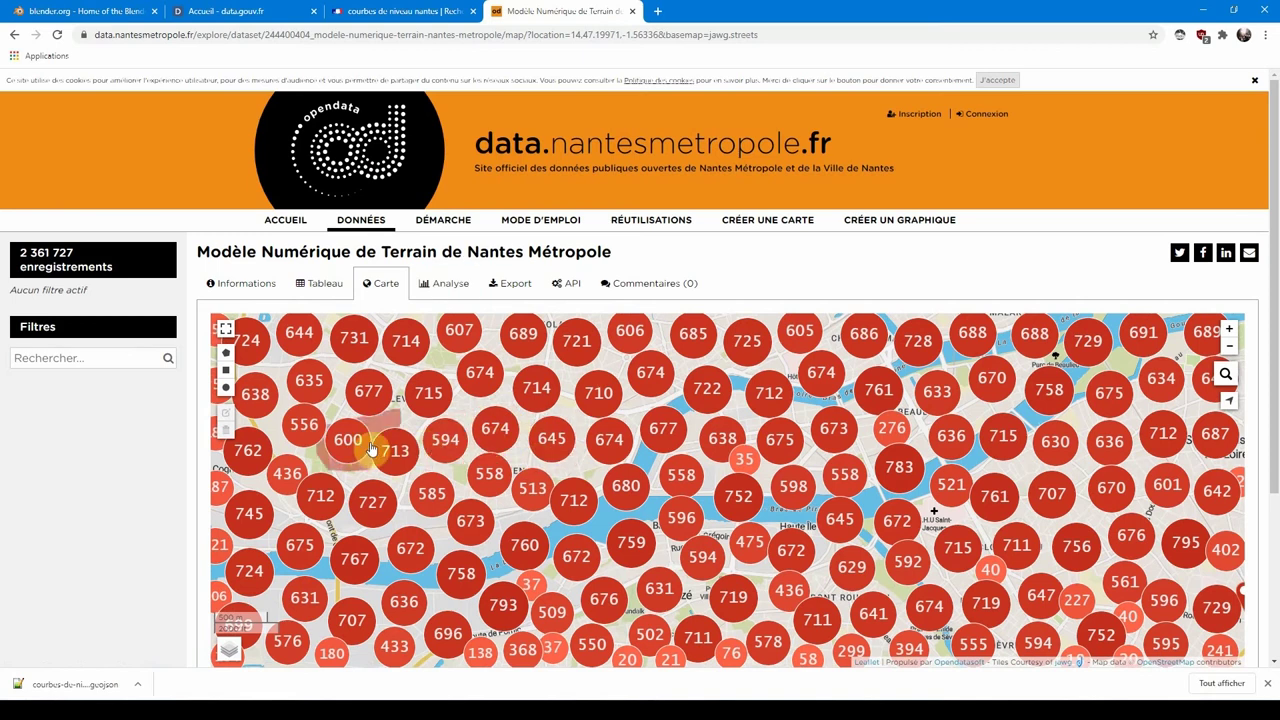
pyautogui.click(226, 372)
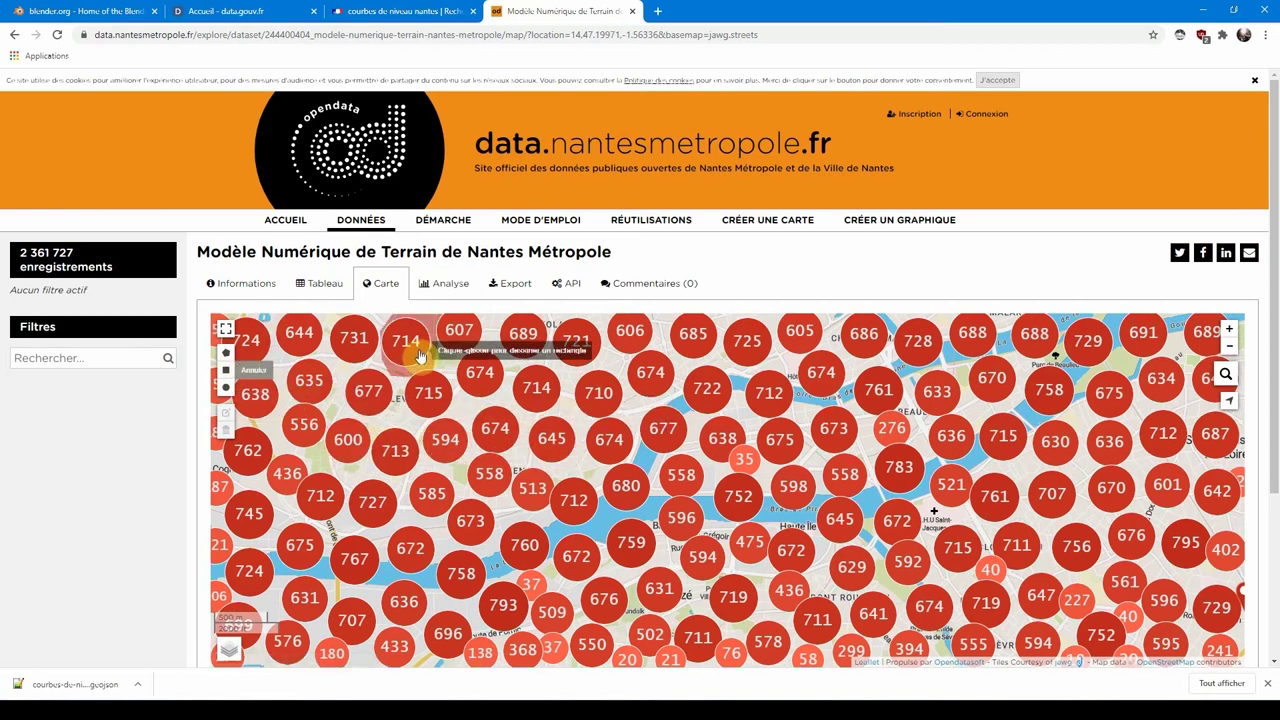
pyautogui.moveTo(409, 343); pyautogui.dragTo(758, 570)
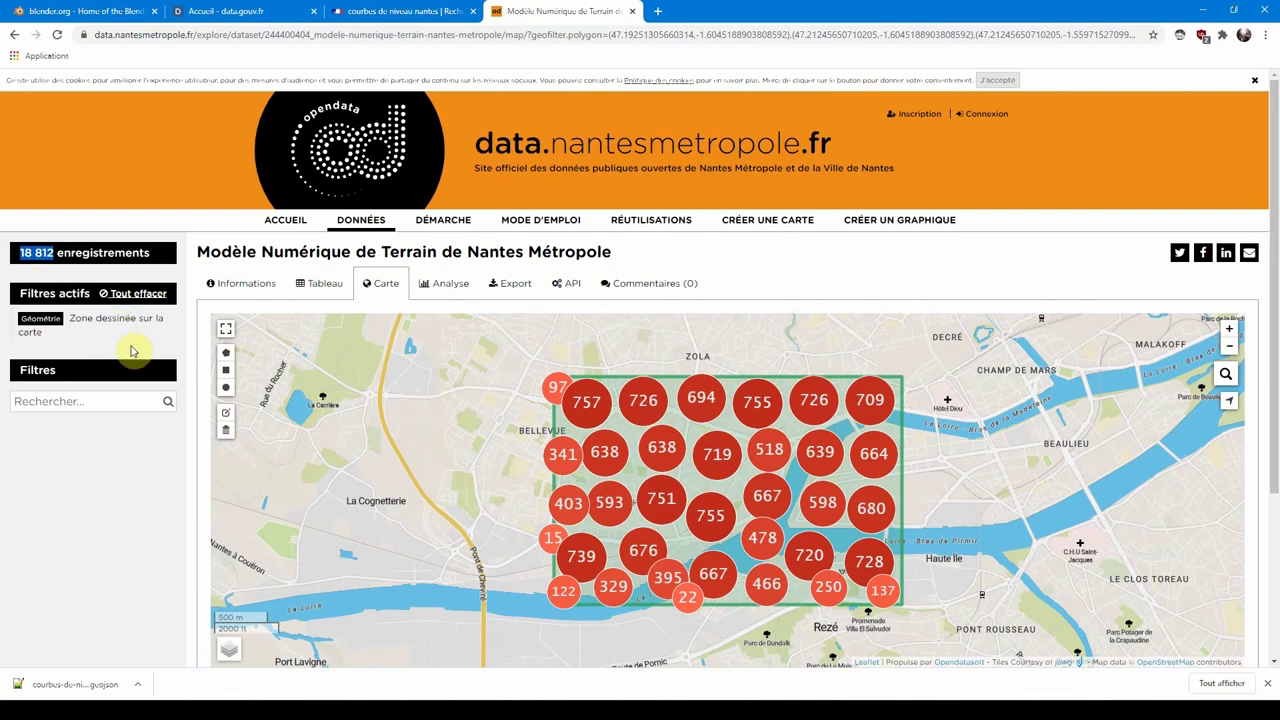
# Step: Check the export formats for the filtered terrain points and examine the terrain GeoJSON files in the NANTES_MNT folder in File Explorer
pyautogui.click(510, 287)
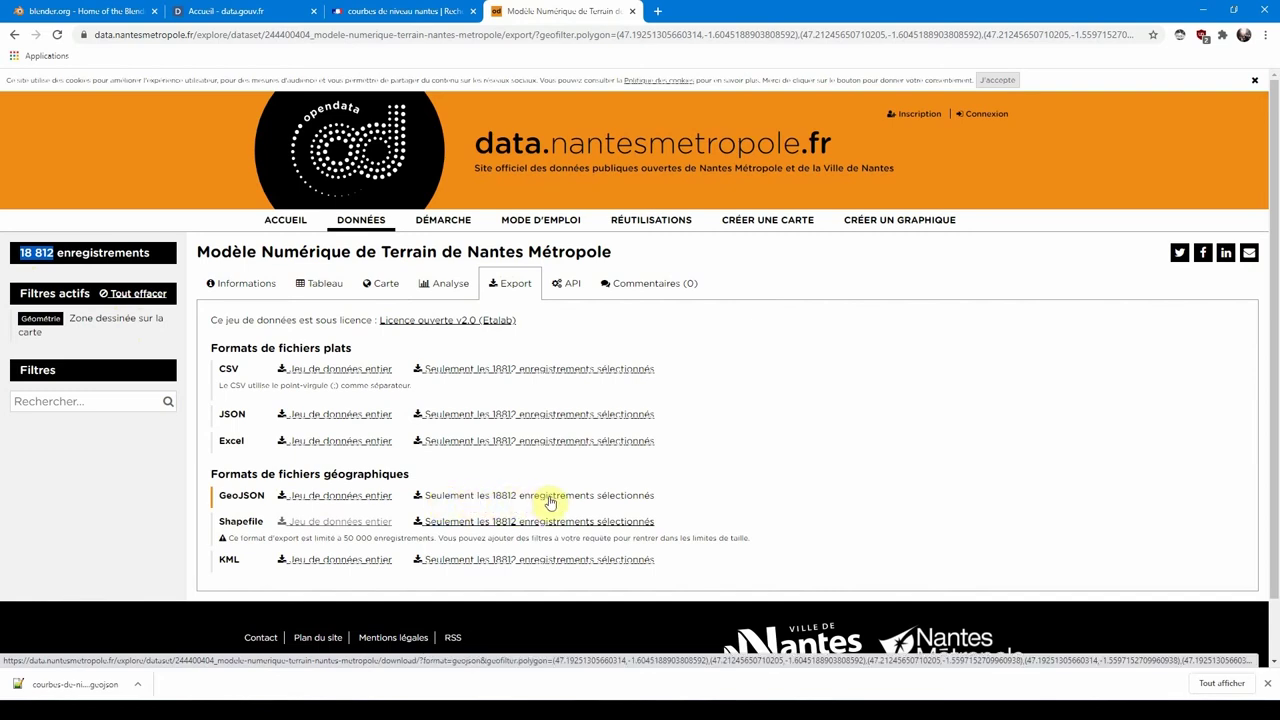
pyautogui.click(451, 528)
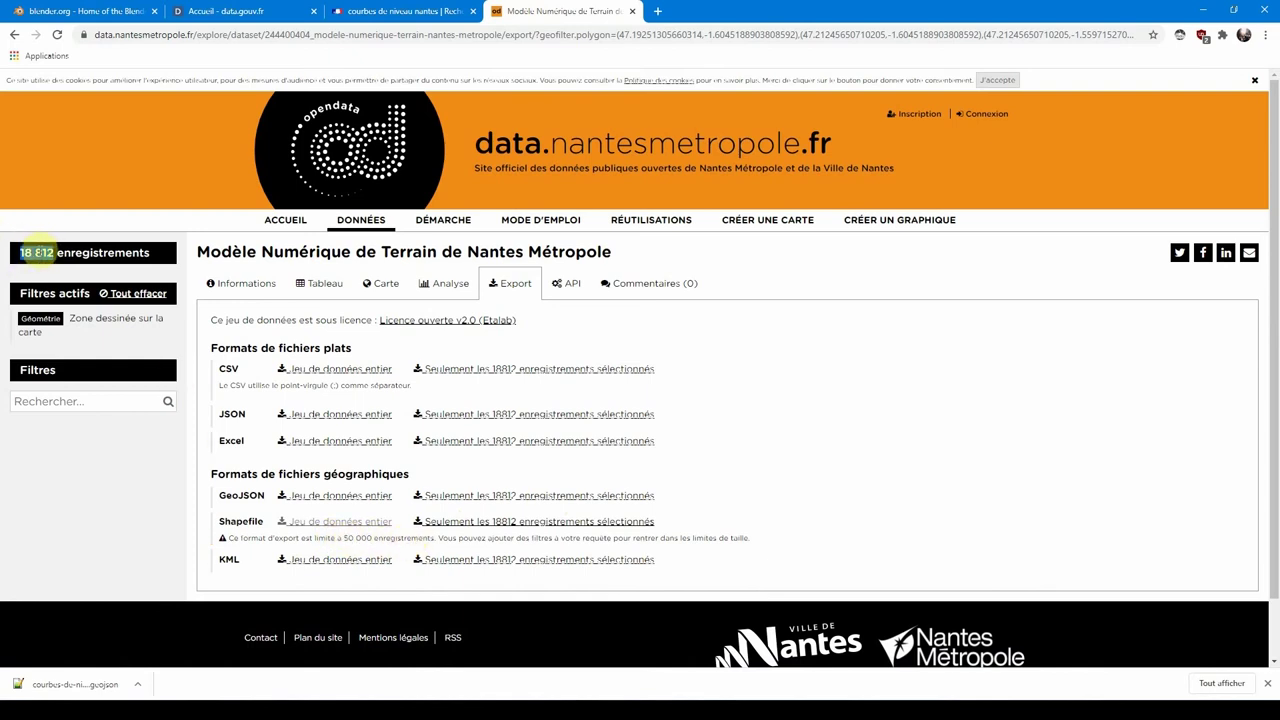
pyautogui.doubleClick(35, 252)
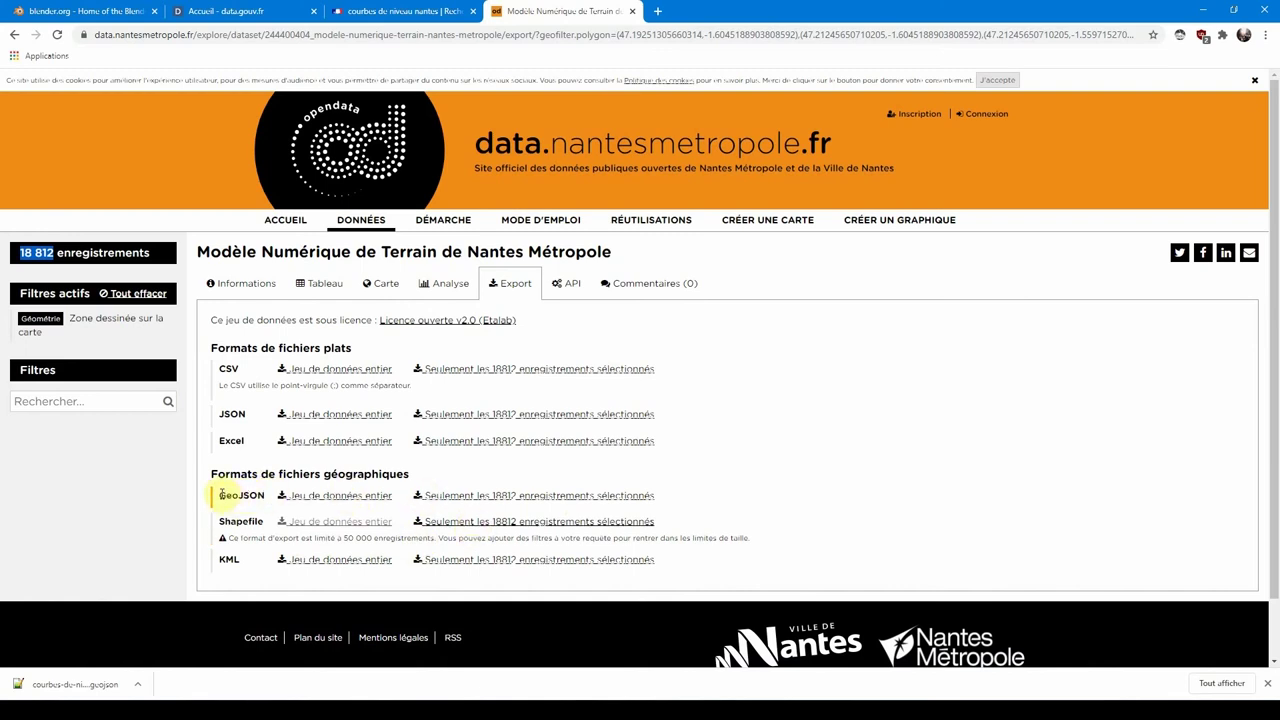
pyautogui.click(451, 508)
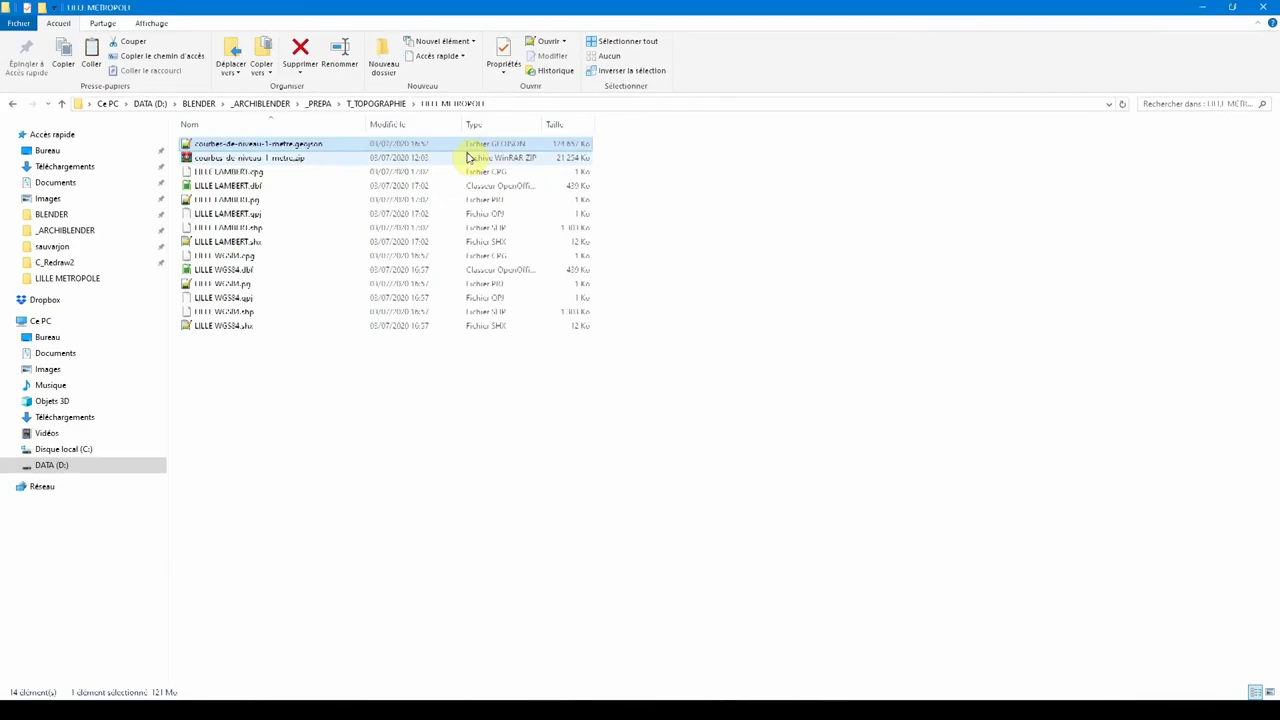
pyautogui.click(405, 160)
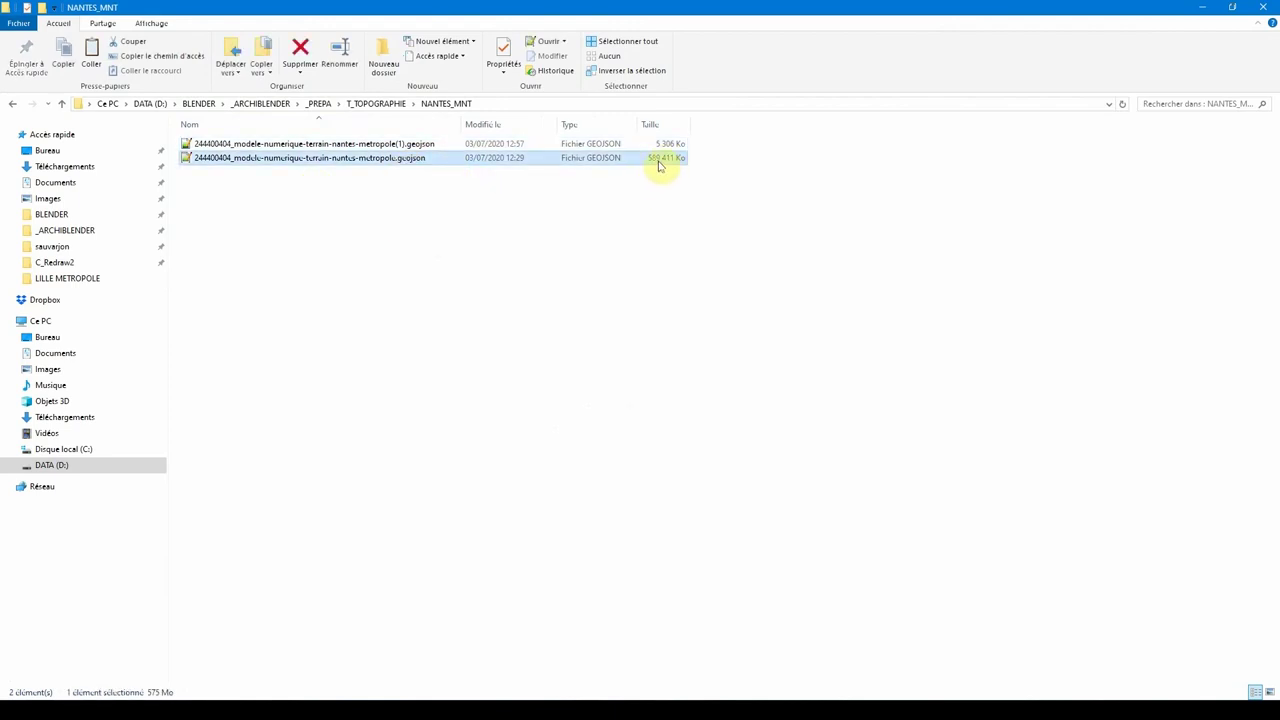
# Step: Load the smaller Nantes terrain GeoJSON file into QGIS and turn on the OpenStreetMap layer beneath its points
pyautogui.click(695, 160)
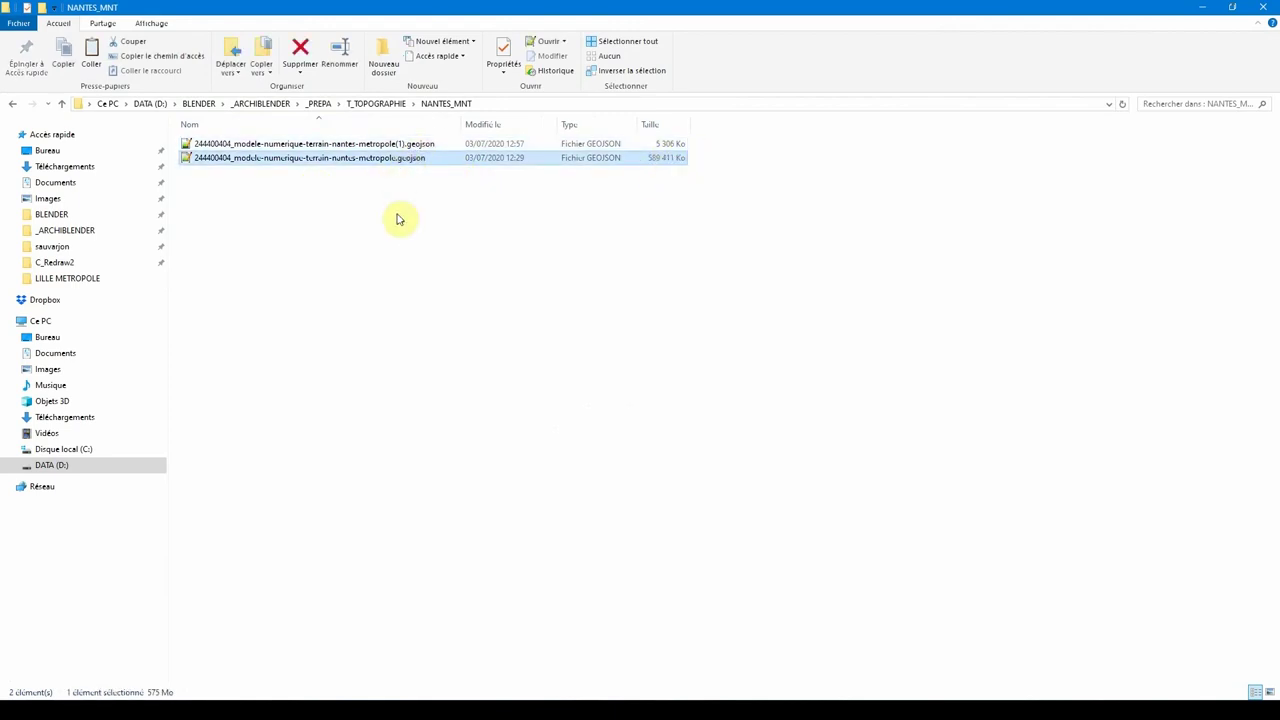
pyautogui.click(390, 144)
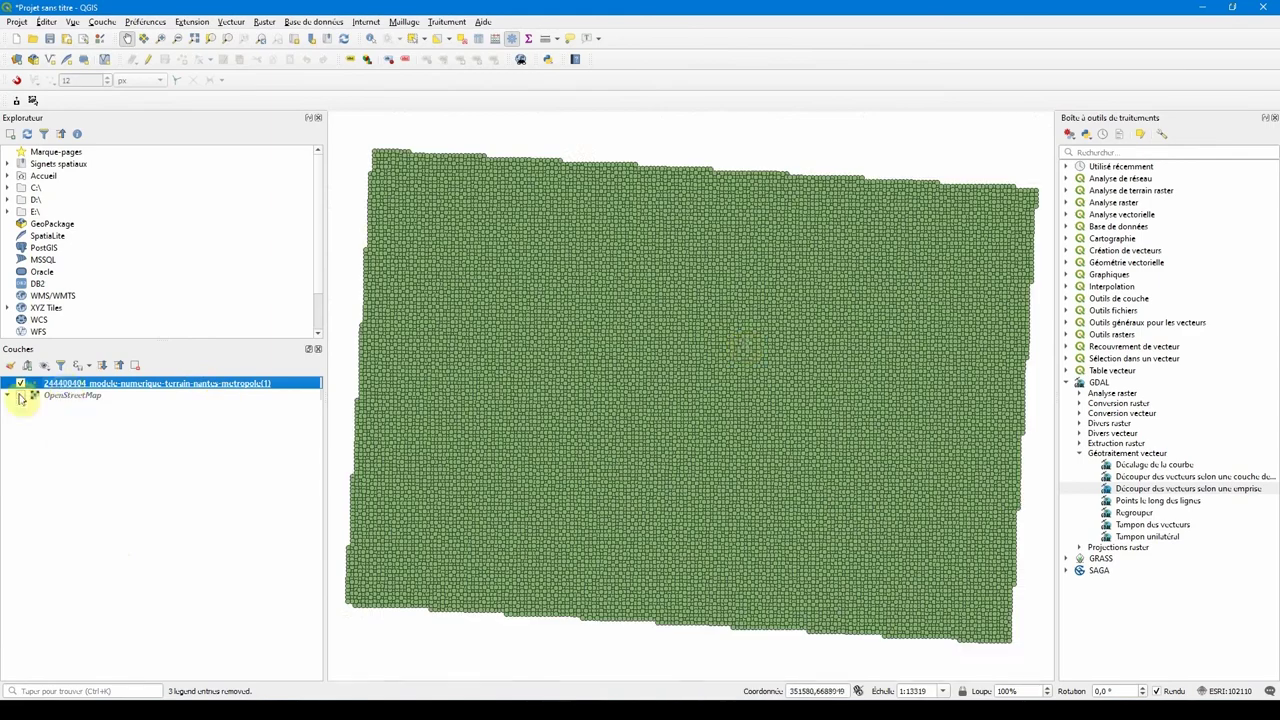
pyautogui.click(21, 396)
pyautogui.scroll(1, 672, 360)
pyautogui.scroll(3, 672, 360)
pyautogui.scroll(-2, 666, 386)
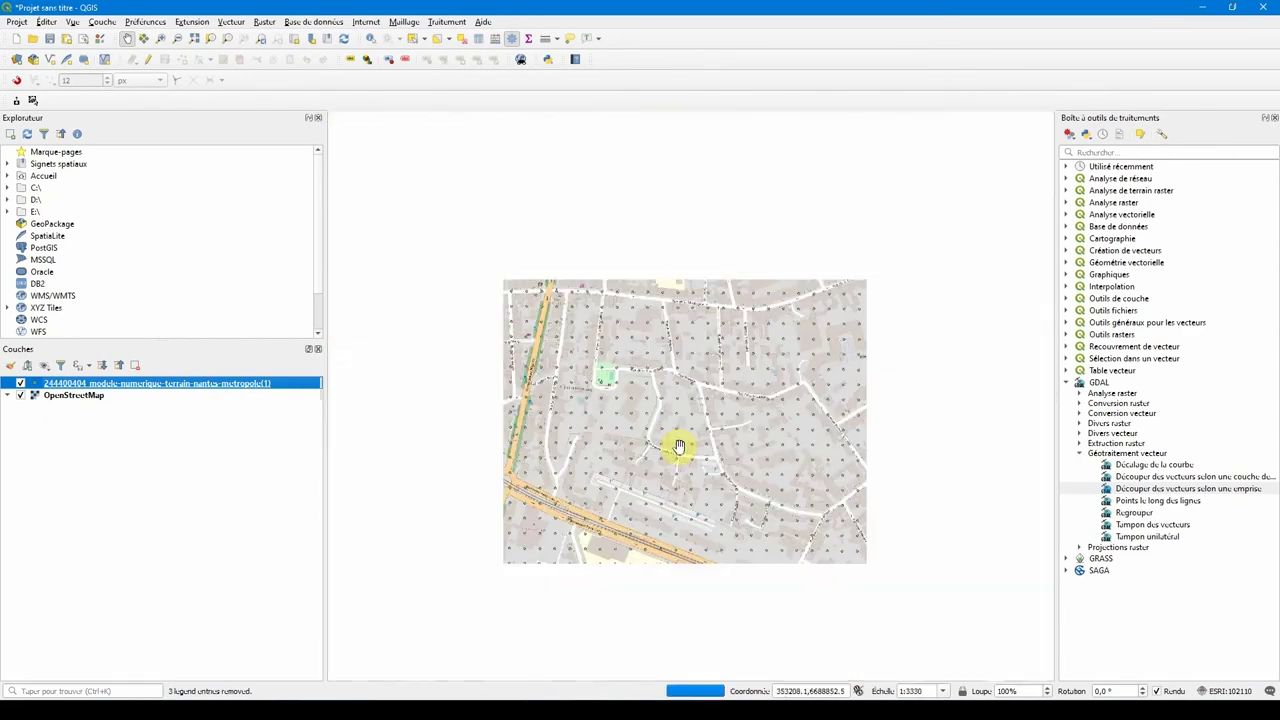
pyautogui.scroll(-1, 690, 360)
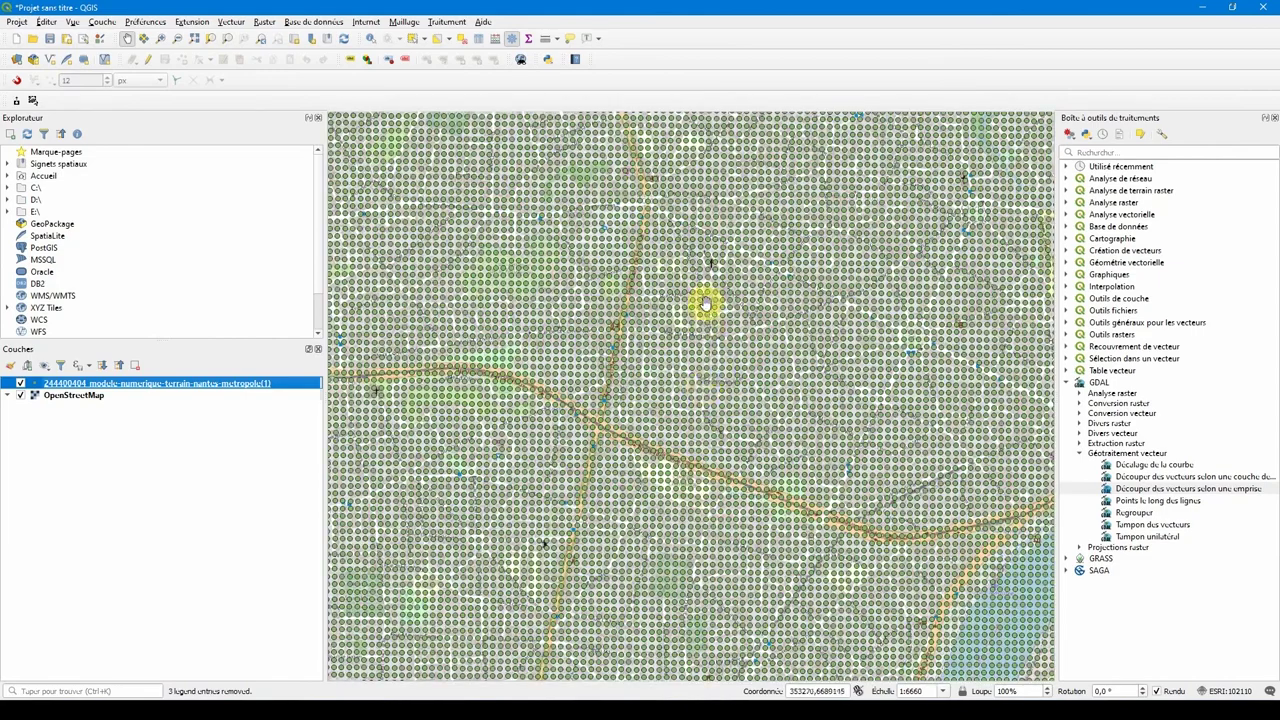
# Step: Switch the project's coordinate reference system to EPSG:4326 to compare the spacing of the terrain points
pyautogui.click(16, 21)
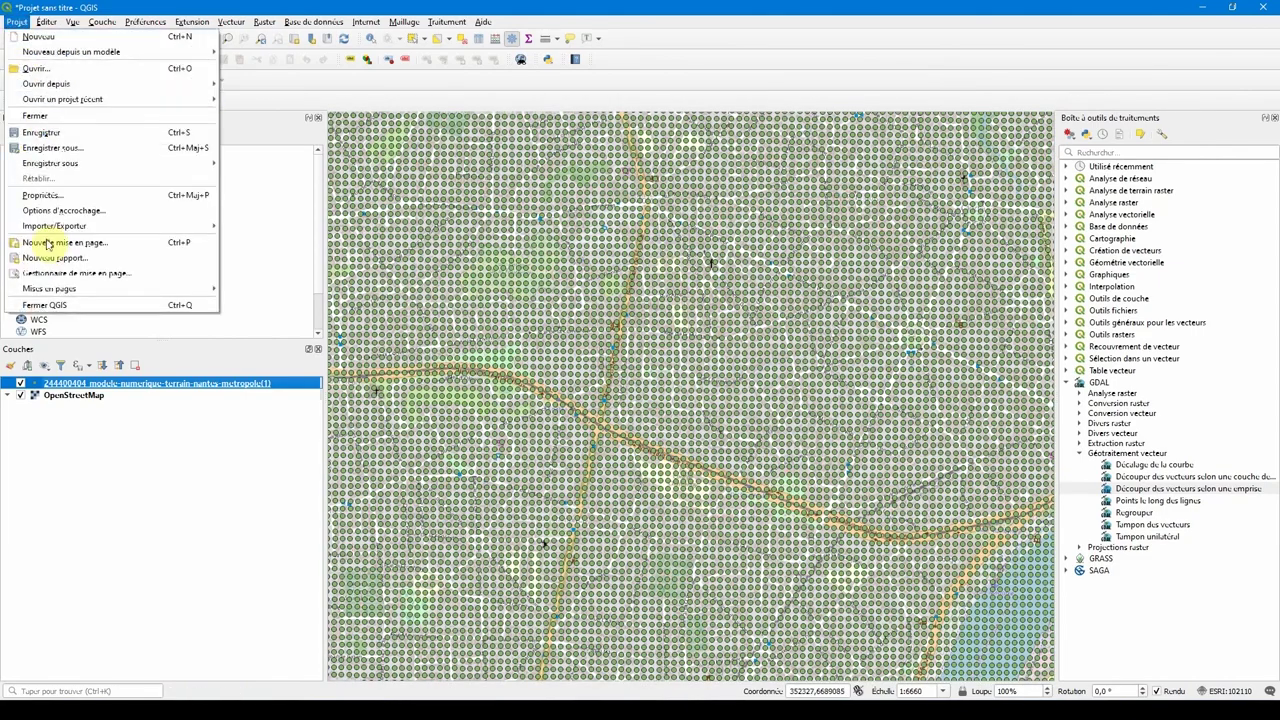
pyautogui.click(45, 206)
pyautogui.click(843, 649)
pyautogui.scroll(3, 668, 276)
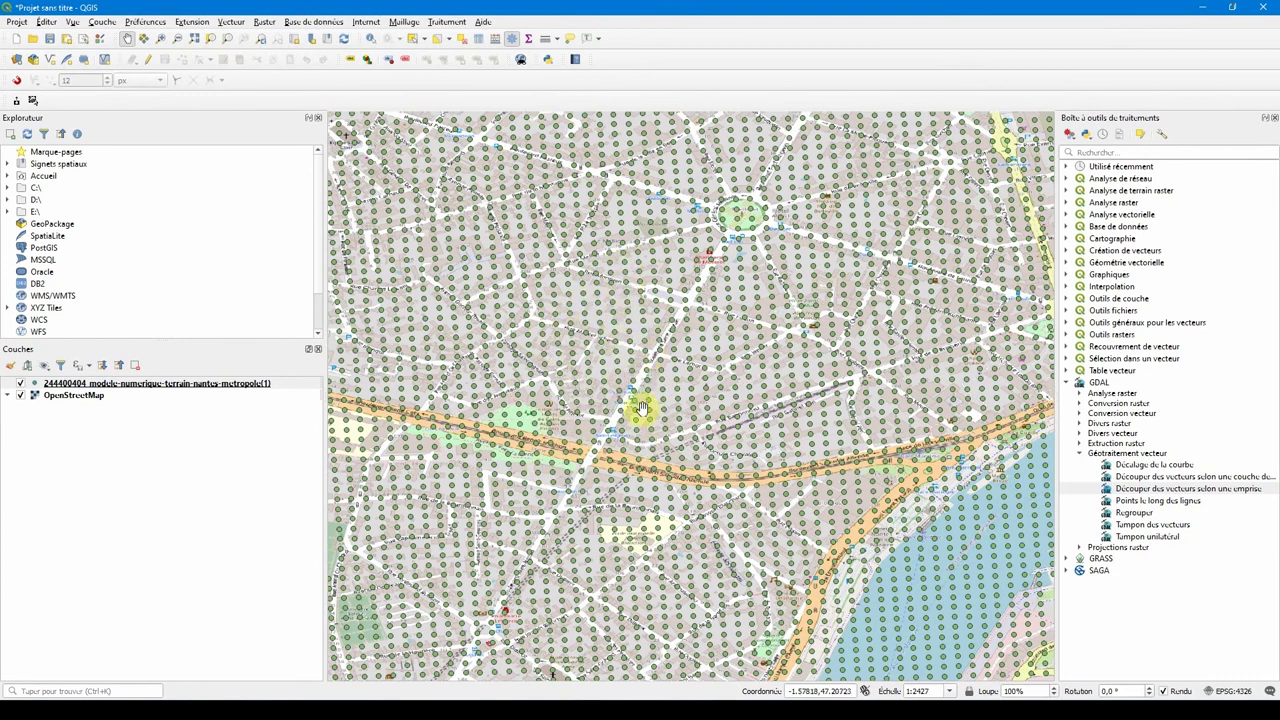
# Step: Set the project's coordinate reference system to ESRI:102110 (RGF_1993_Lambert_93) and check the point grid over the map
pyautogui.click(16, 21)
pyautogui.click(45, 206)
pyautogui.click(737, 665)
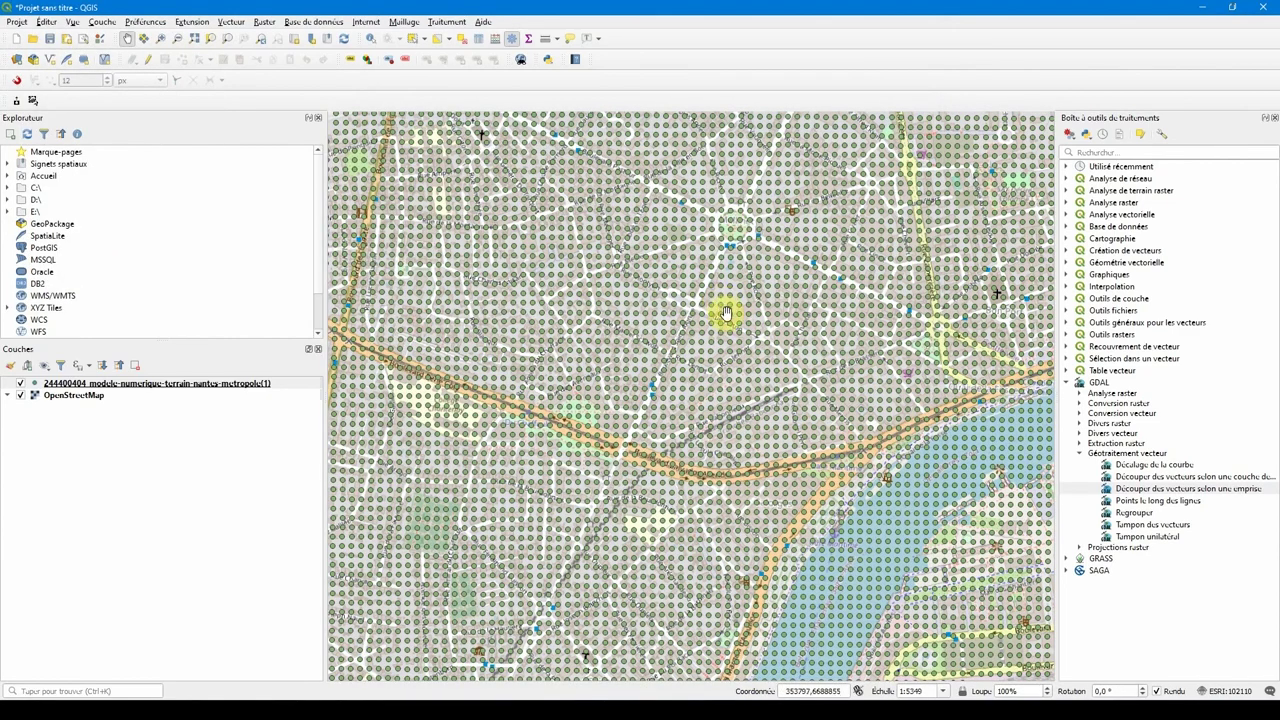
pyautogui.scroll(-5, 750, 360)
pyautogui.scroll(5, 771, 394)
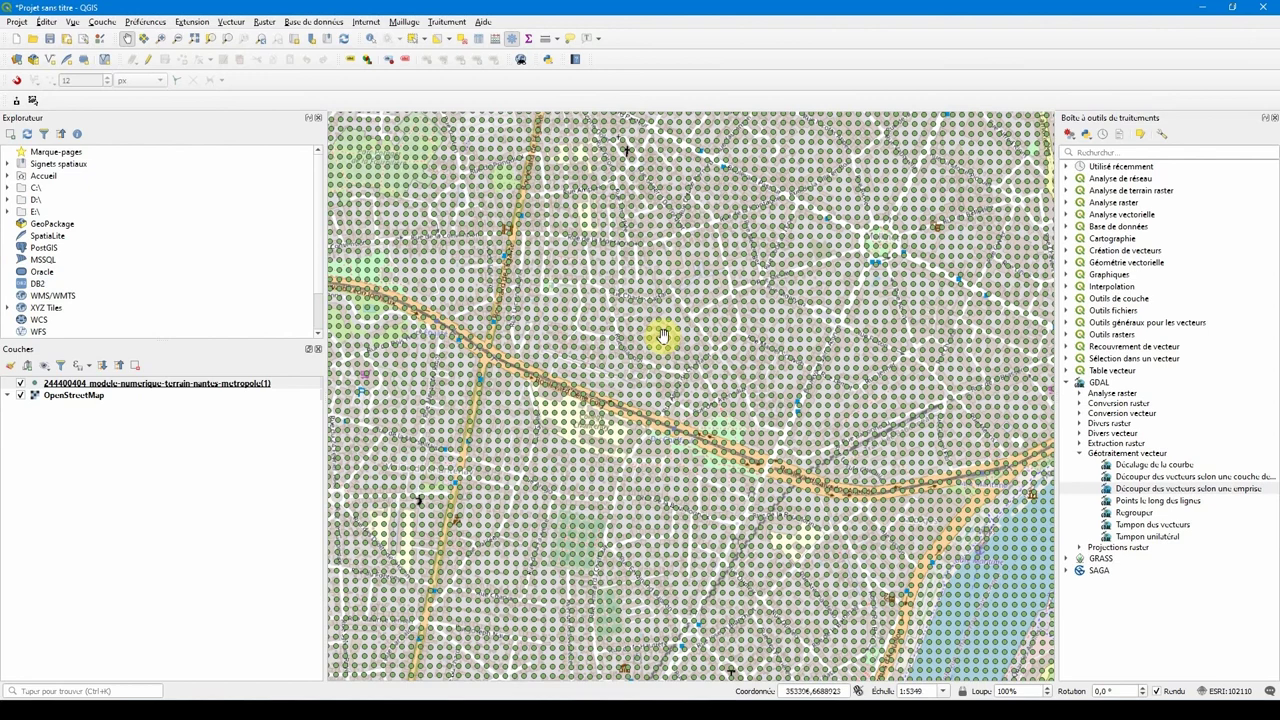
pyautogui.scroll(-2, 688, 477)
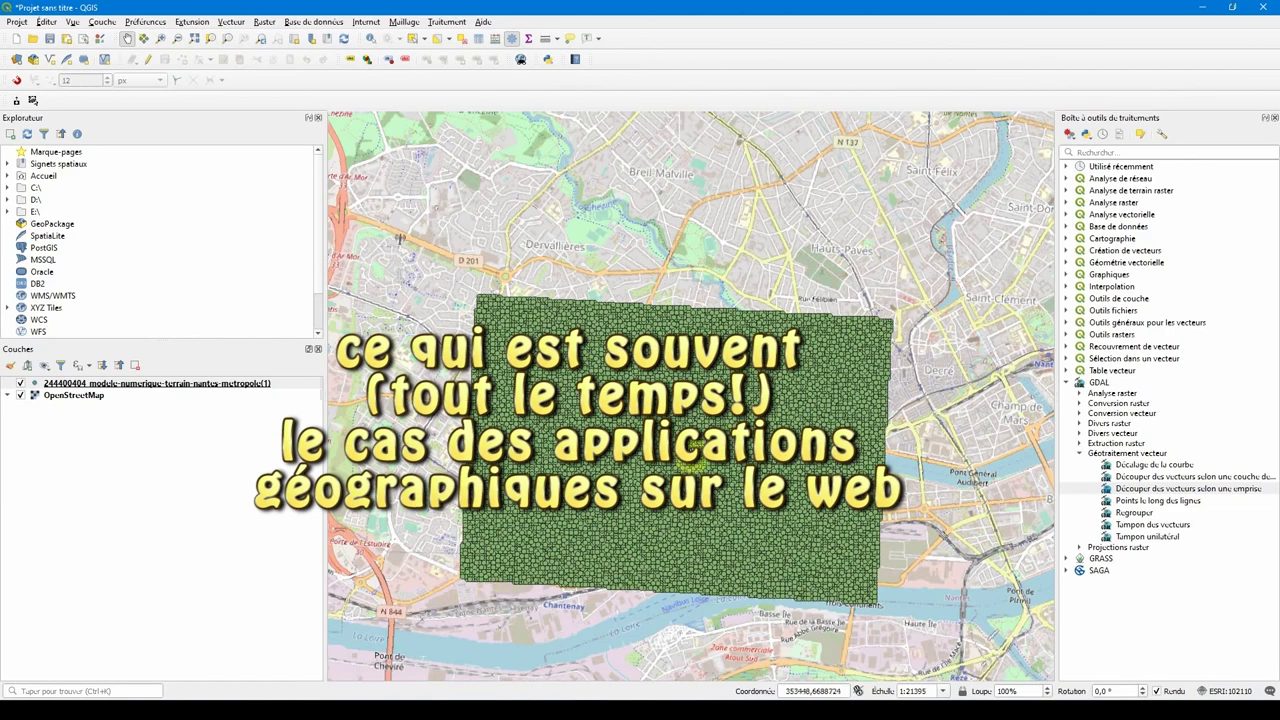
pyautogui.scroll(3, 678, 468)
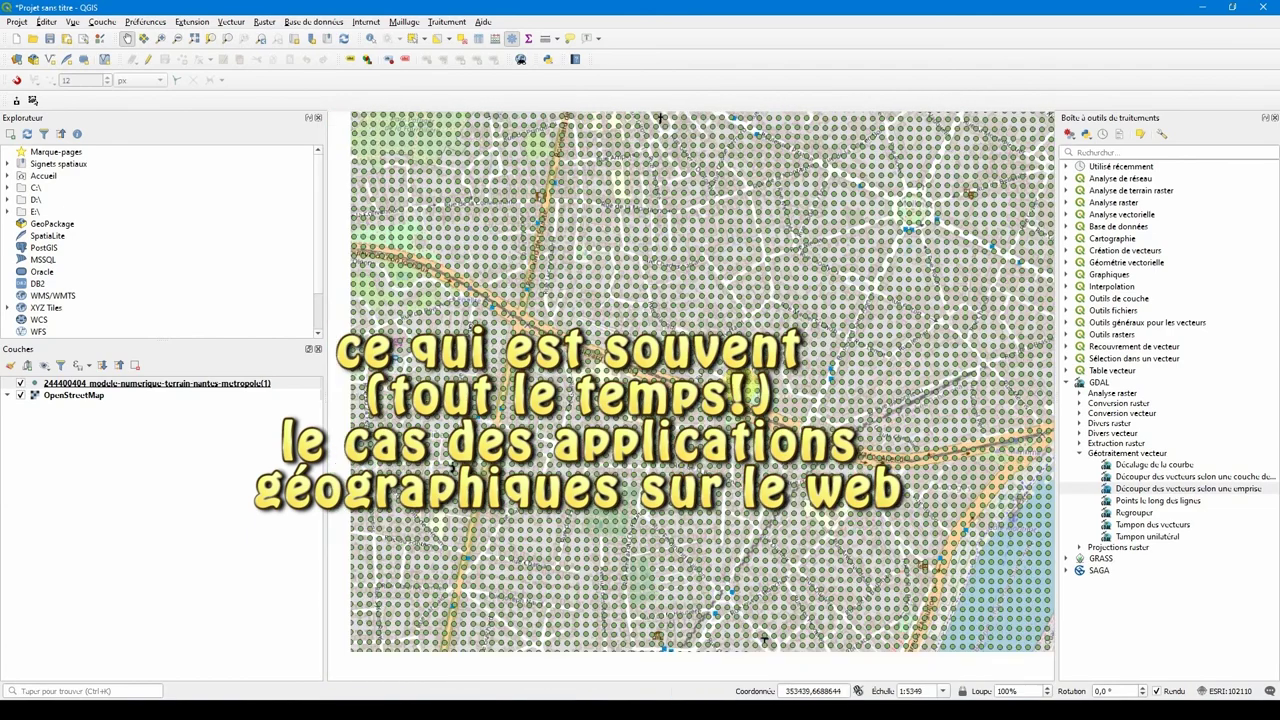
# Step: Export the Nantes terrain point layer as an ESRI Shapefile named NANTES LAMBERT, using the project CRS ESRI:102110 RGF_1993_Lambert_93
pyautogui.click(197, 388)
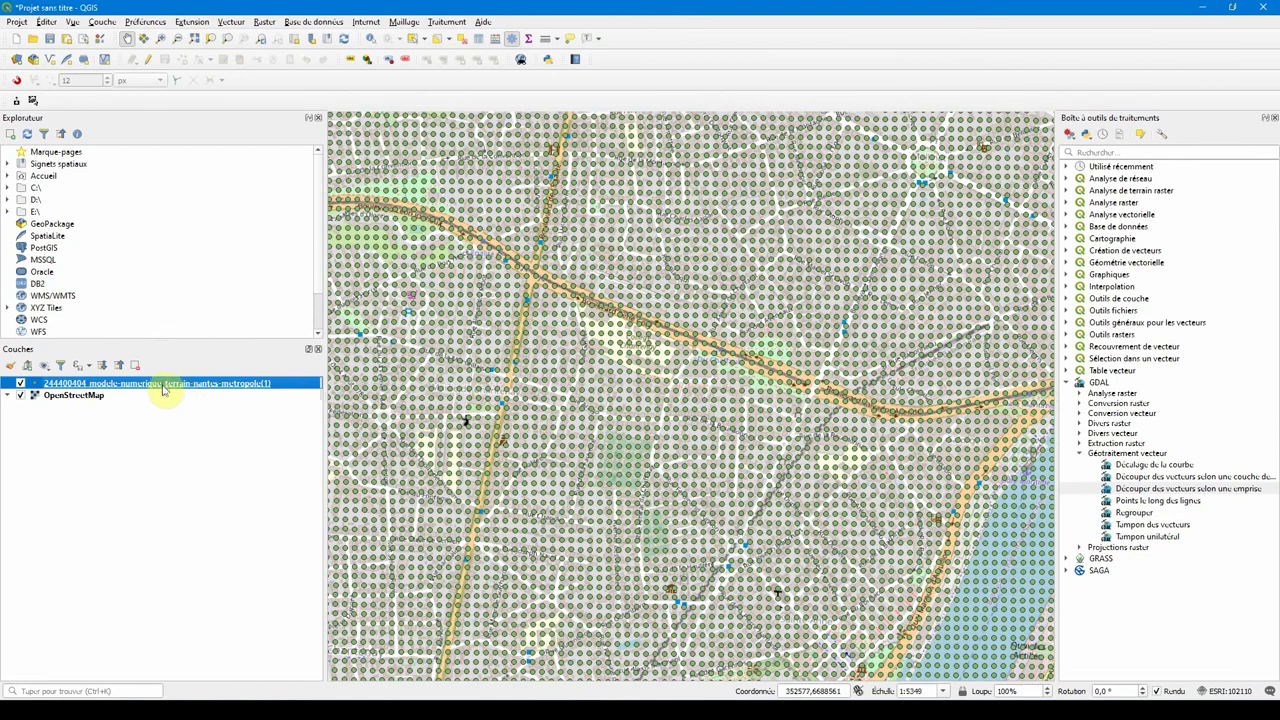
pyautogui.rightClick(165, 388)
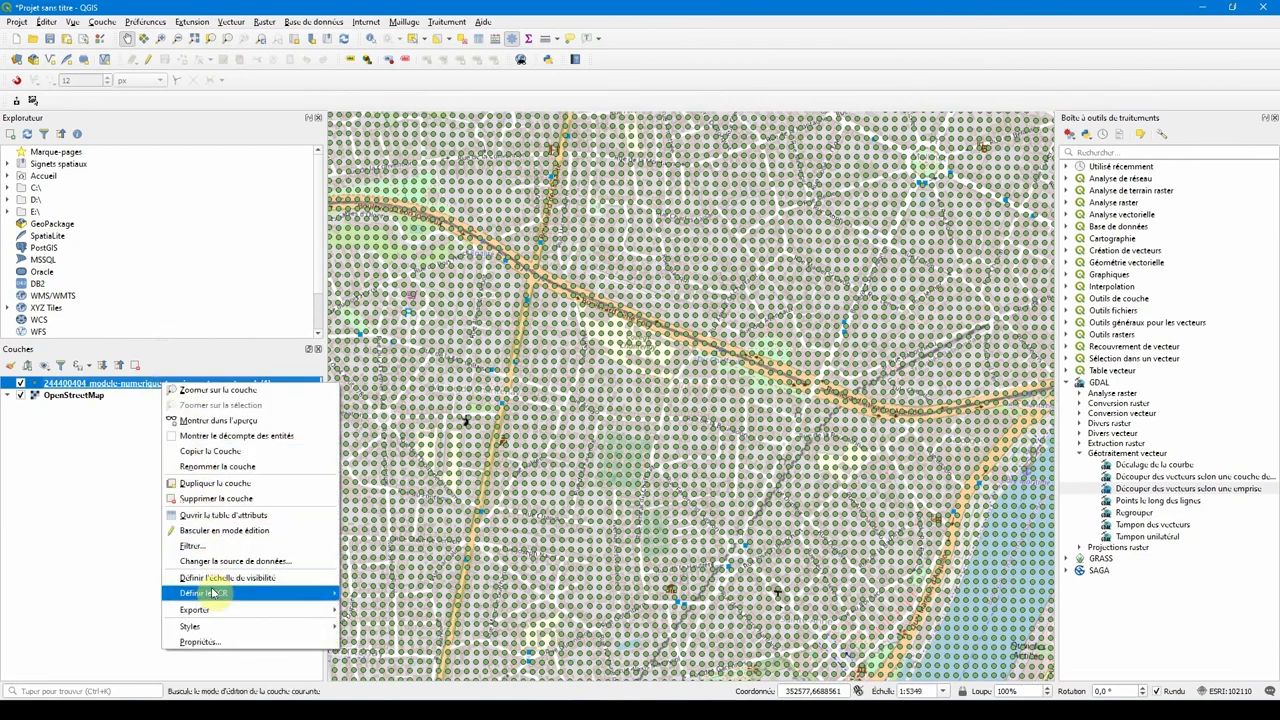
pyautogui.moveTo(238, 609)
pyautogui.click(380, 612)
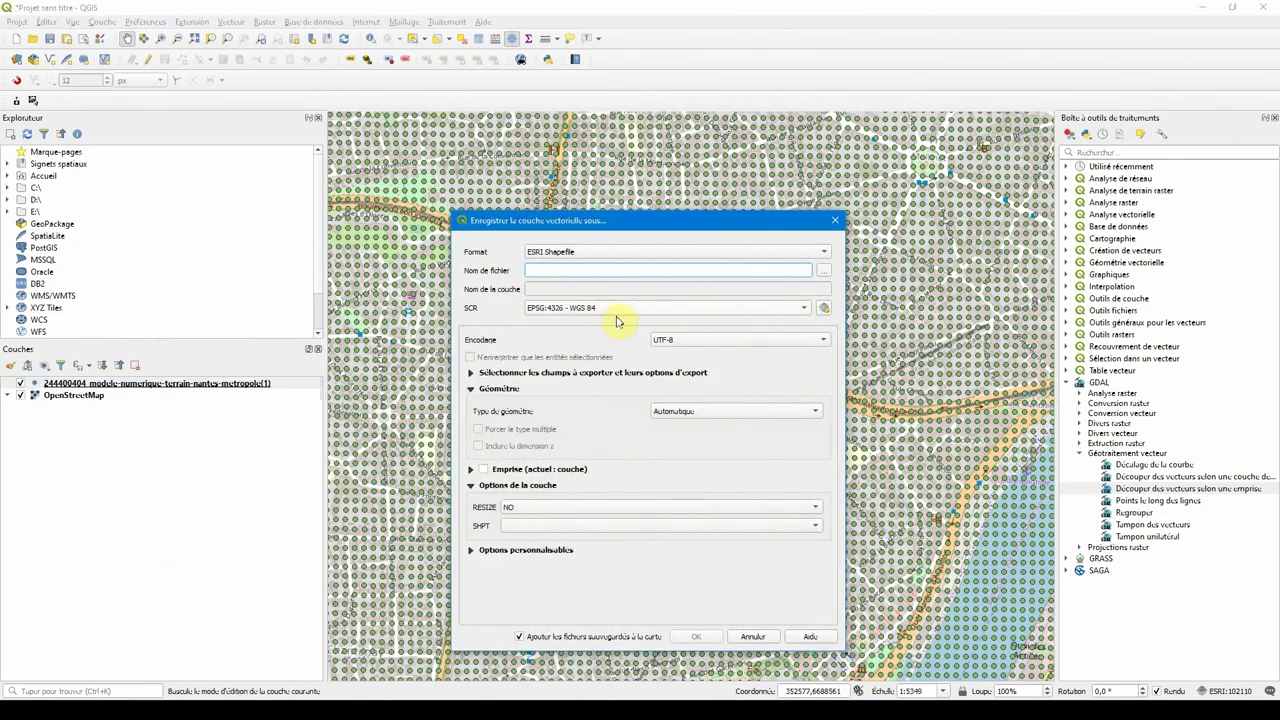
pyautogui.click(572, 309)
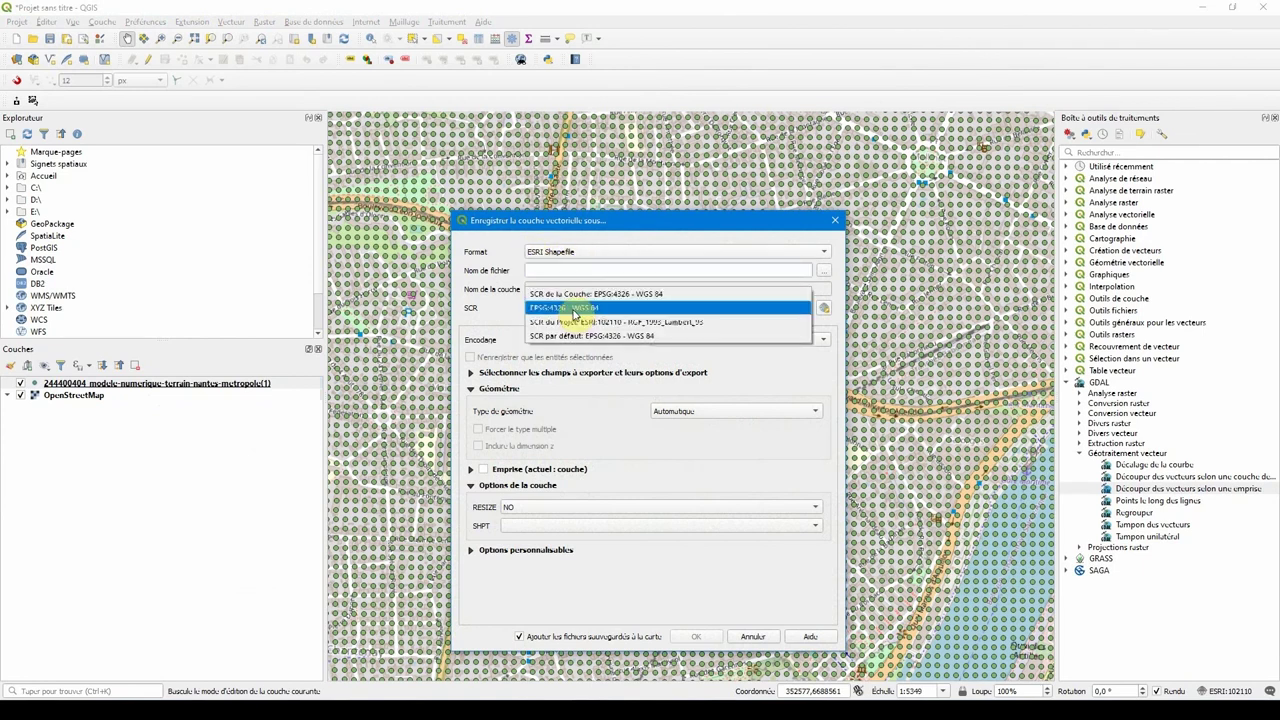
pyautogui.click(659, 326)
pyautogui.click(823, 270)
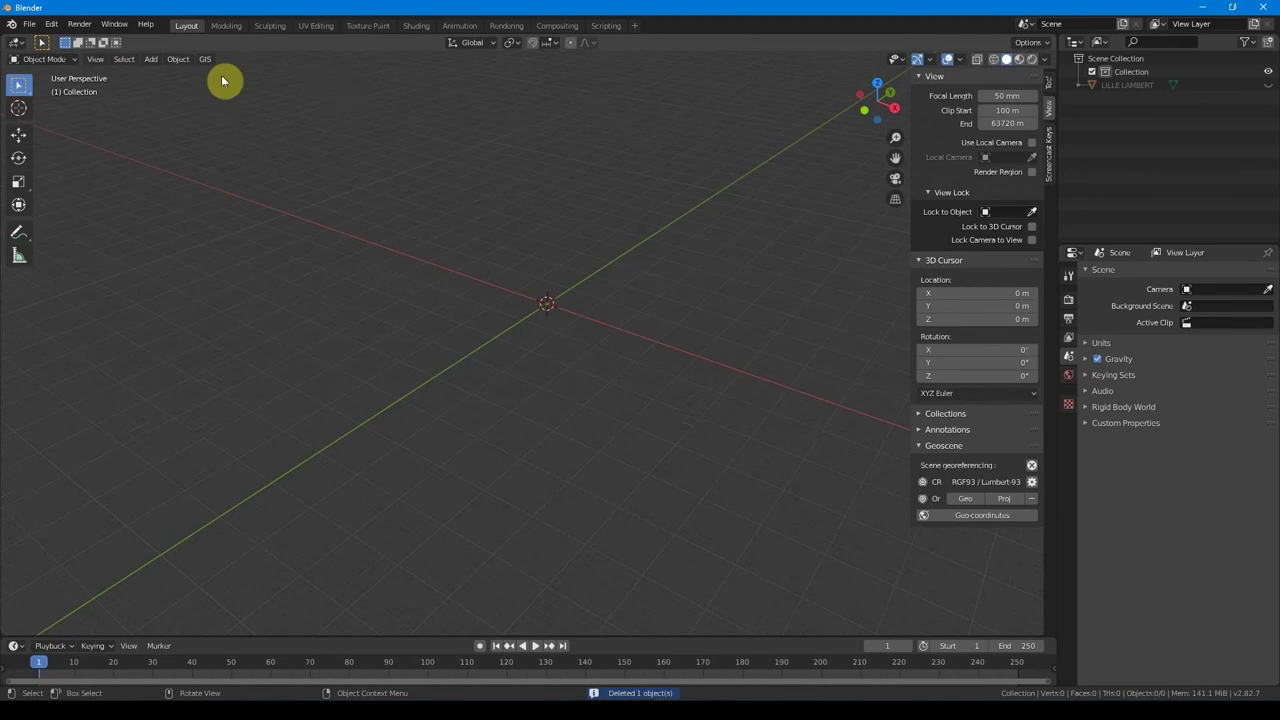
# Step: Import the NANTES LAMBERT shapefile into Blender with elevation from the alti field, clearing the scene georeferencing and using RGF93 / Lambert-93
pyautogui.click(205, 59)
pyautogui.moveTo(229, 114)
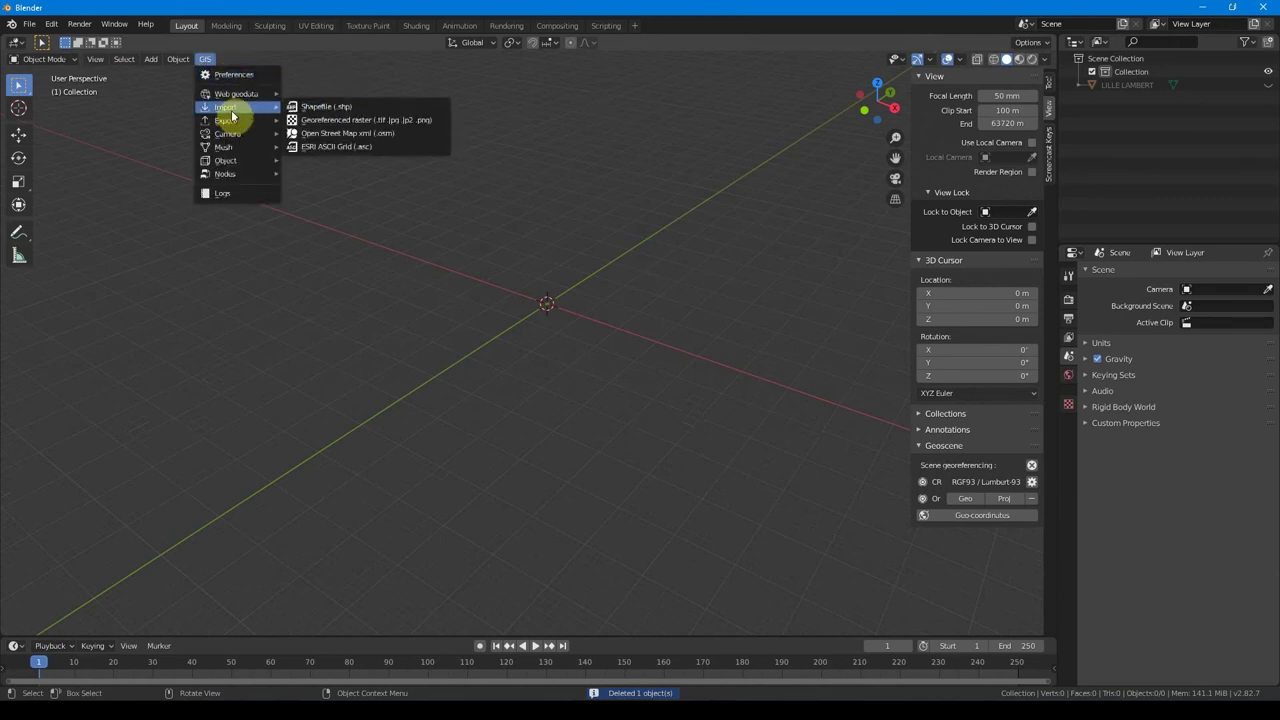
pyautogui.click(315, 106)
pyautogui.doubleClick(440, 248)
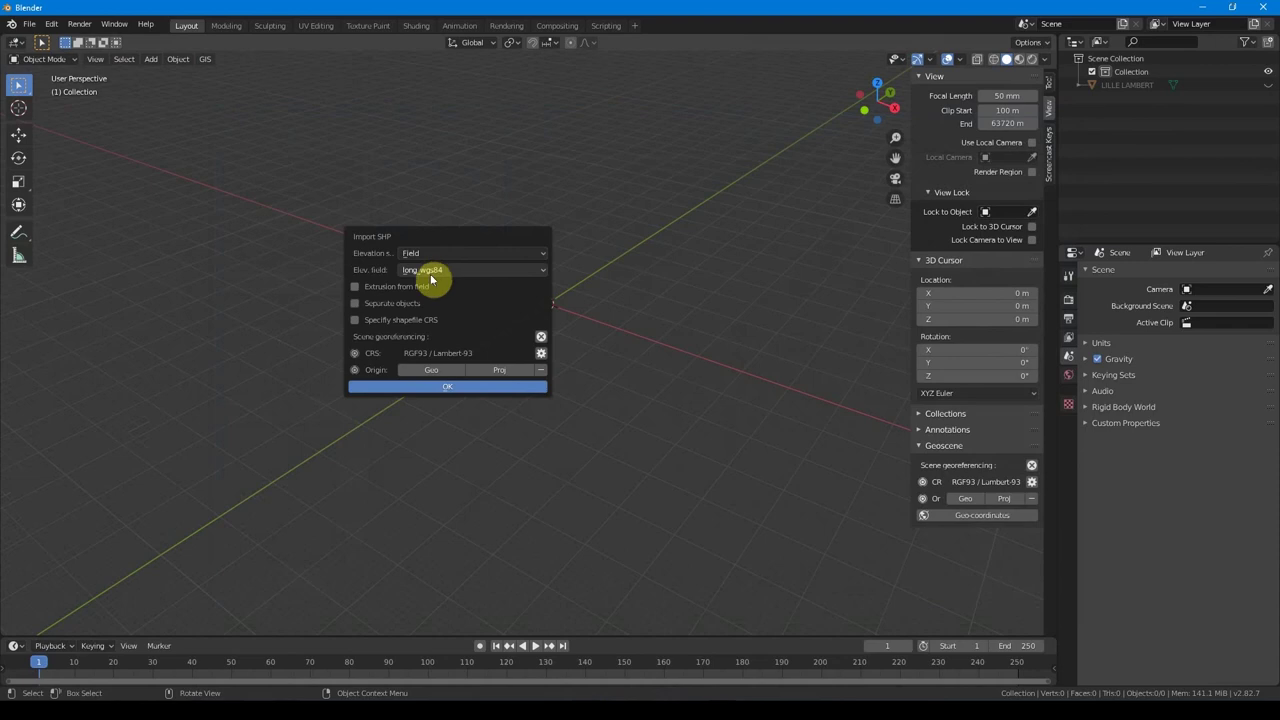
pyautogui.click(424, 274)
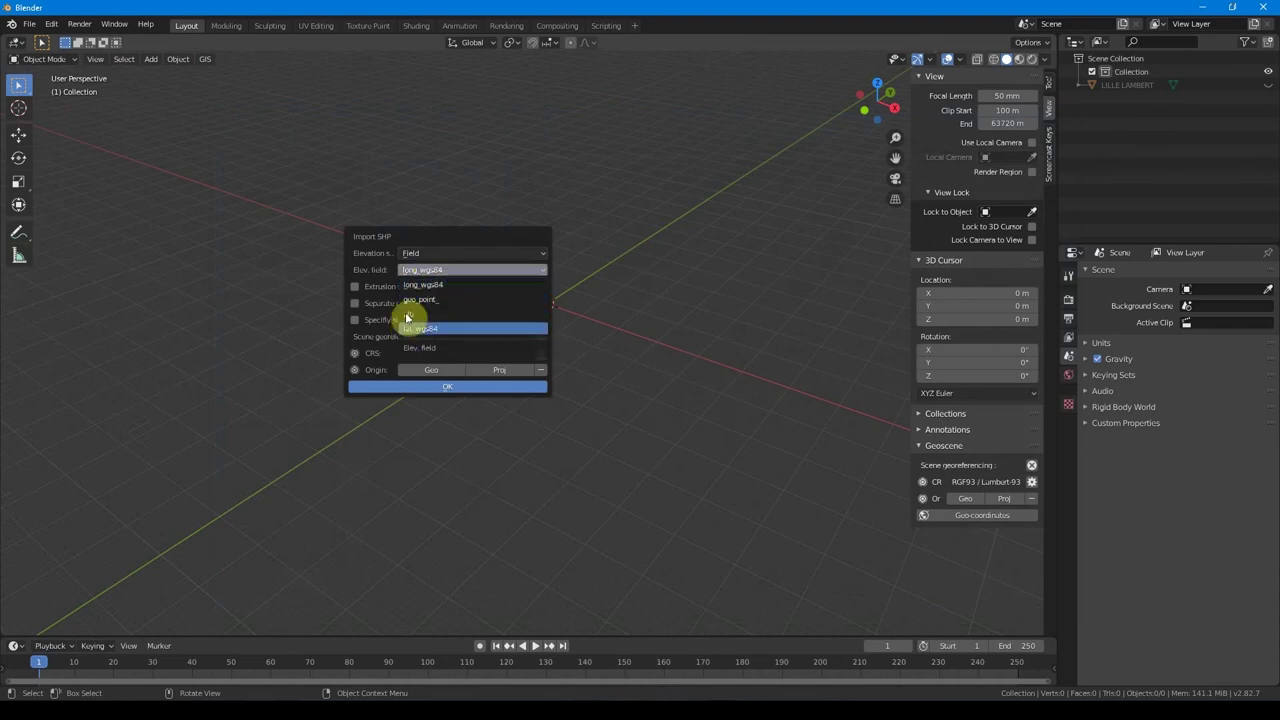
pyautogui.click(410, 313)
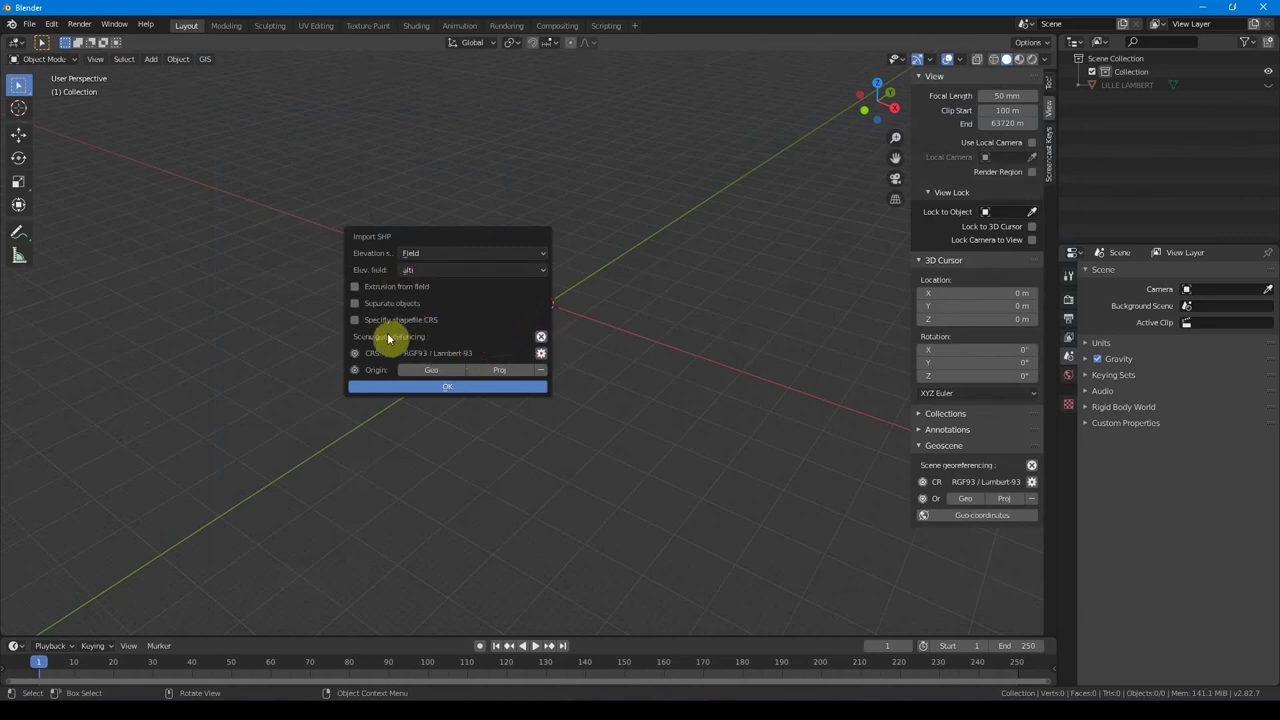
pyautogui.click(541, 341)
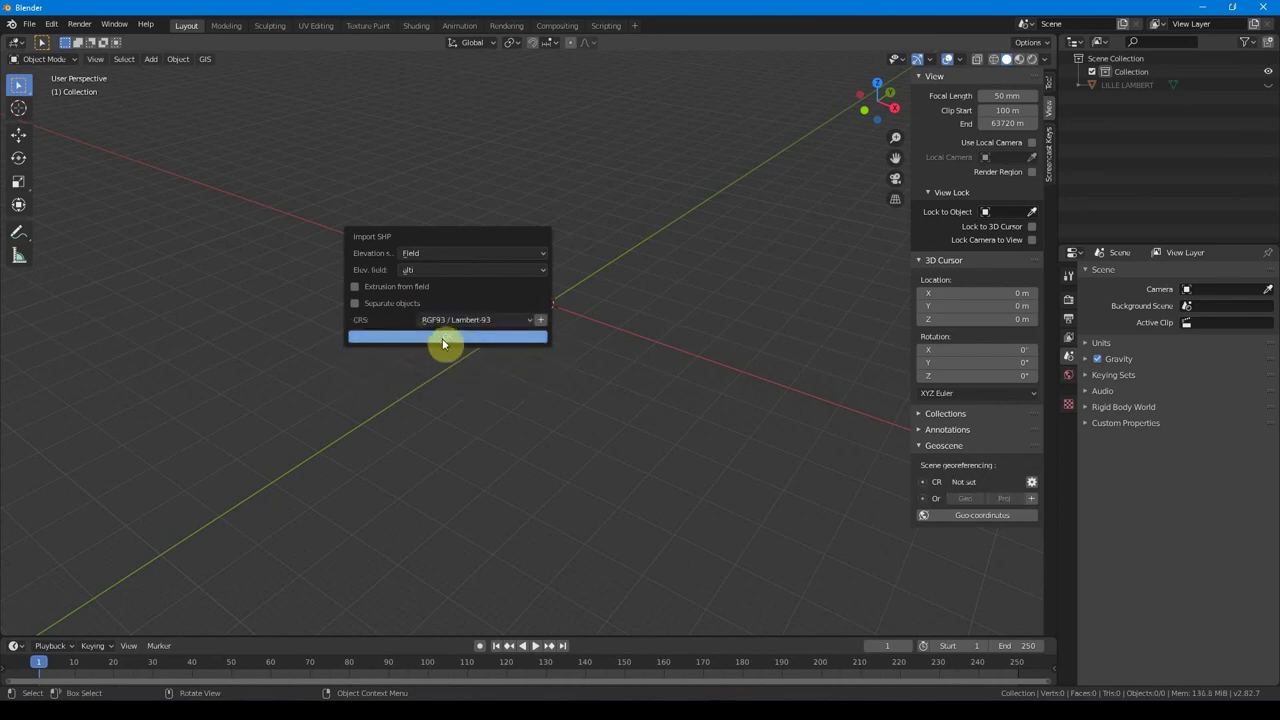
pyautogui.click(436, 337)
# Step: Examine the imported Nantes terrain points up close and across their full extent
pyautogui.click(649, 260)
pyautogui.scroll(5, 546, 380)
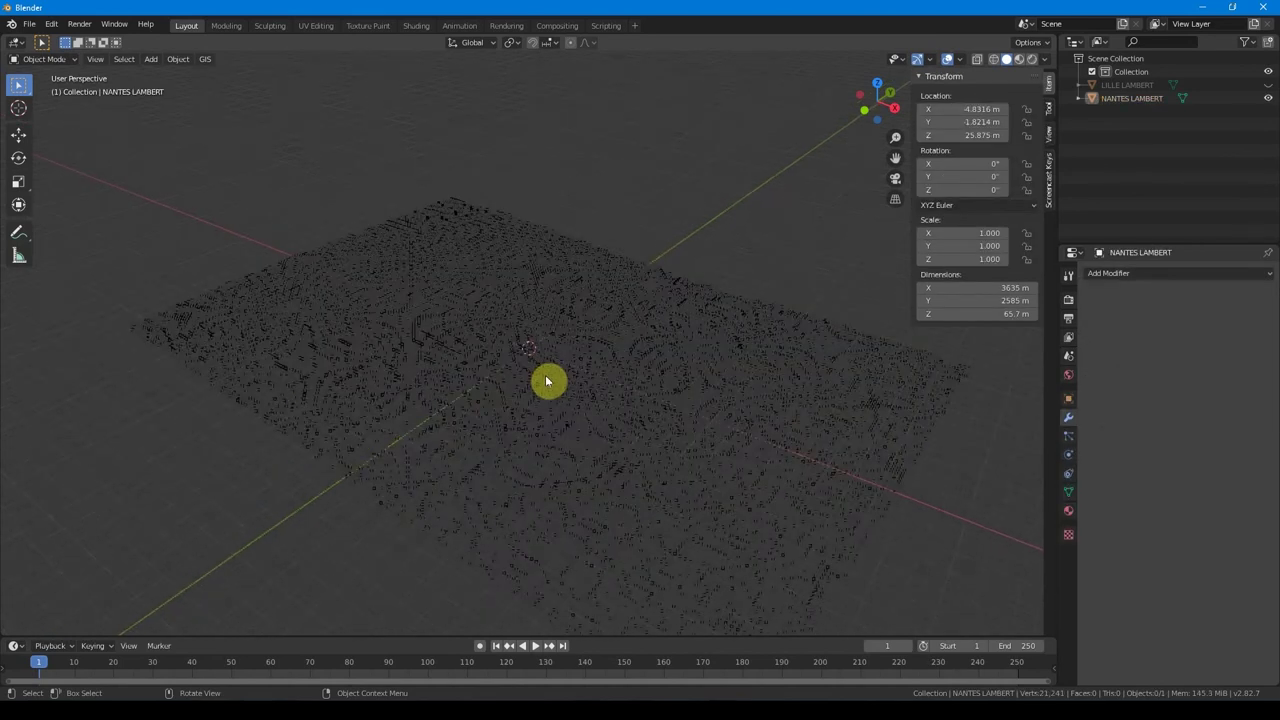
pyautogui.moveTo(572, 420)
pyautogui.mouseDown(button='middle')
pyautogui.moveTo(517, 369)
pyautogui.moveTo(491, 366)
pyautogui.moveTo(558, 416)
pyautogui.mouseUp(button='middle')
pyautogui.scroll(3, 558, 416)
pyautogui.scroll(2, 571, 320)
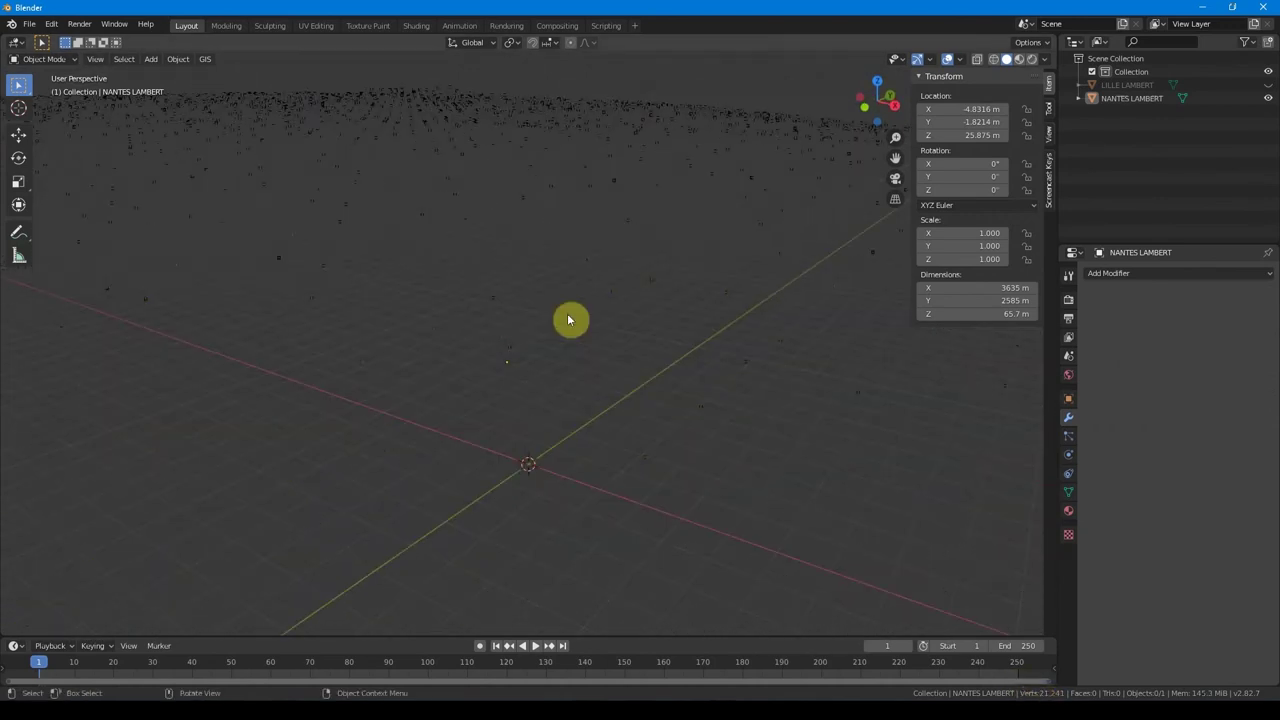
pyautogui.click(578, 322)
pyautogui.click(557, 340)
pyautogui.scroll(-5, 589, 351)
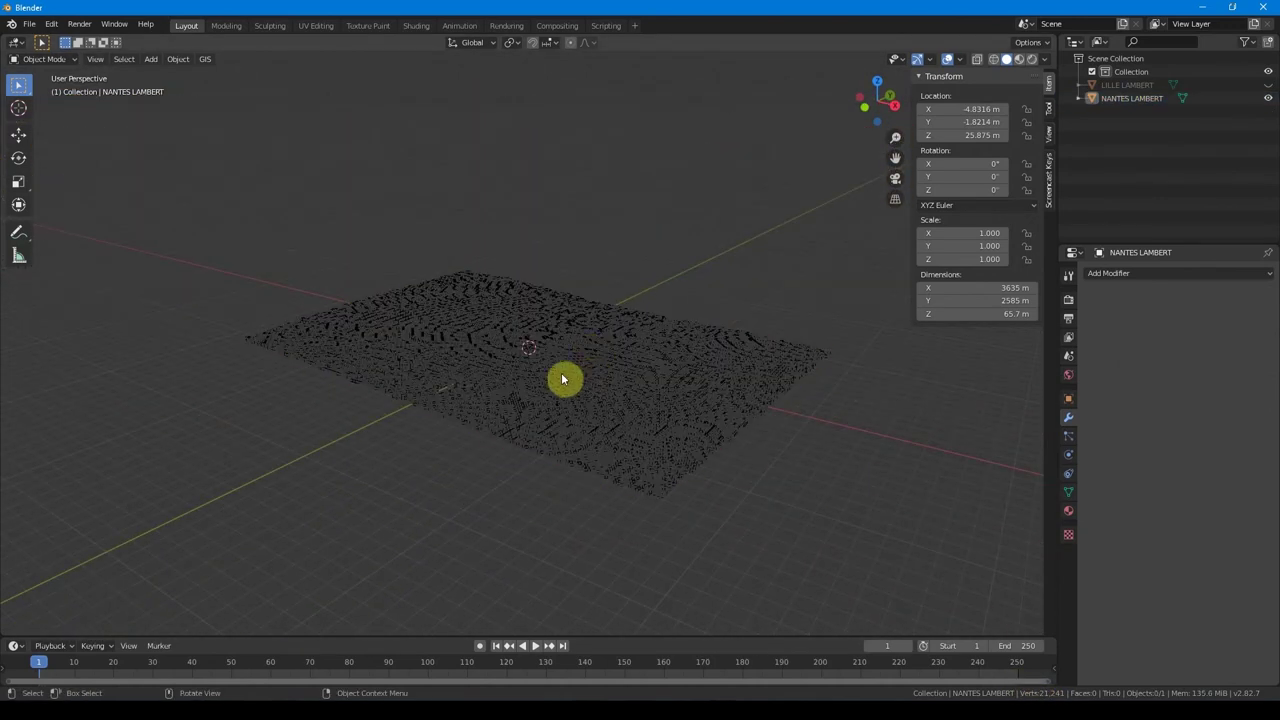
# Step: Triangulate the NANTES LAMBERT points into a terrain mesh with Delaunay
pyautogui.click(566, 377)
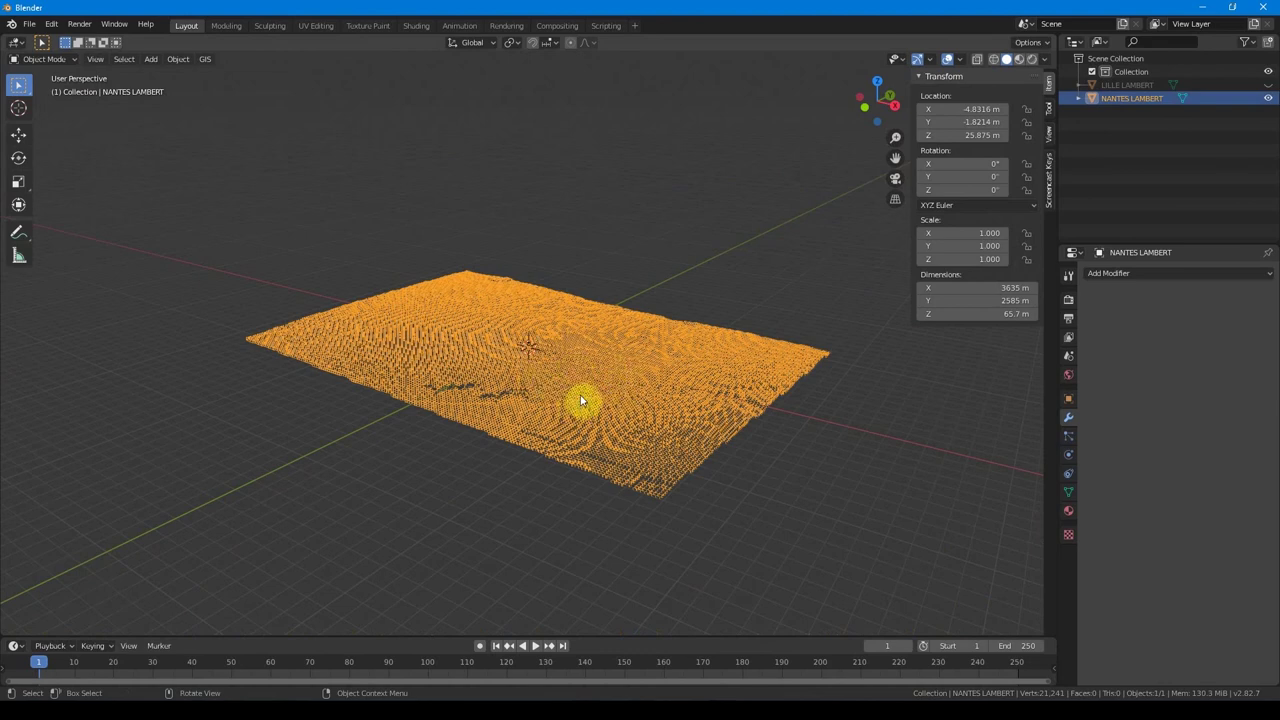
pyautogui.click(205, 60)
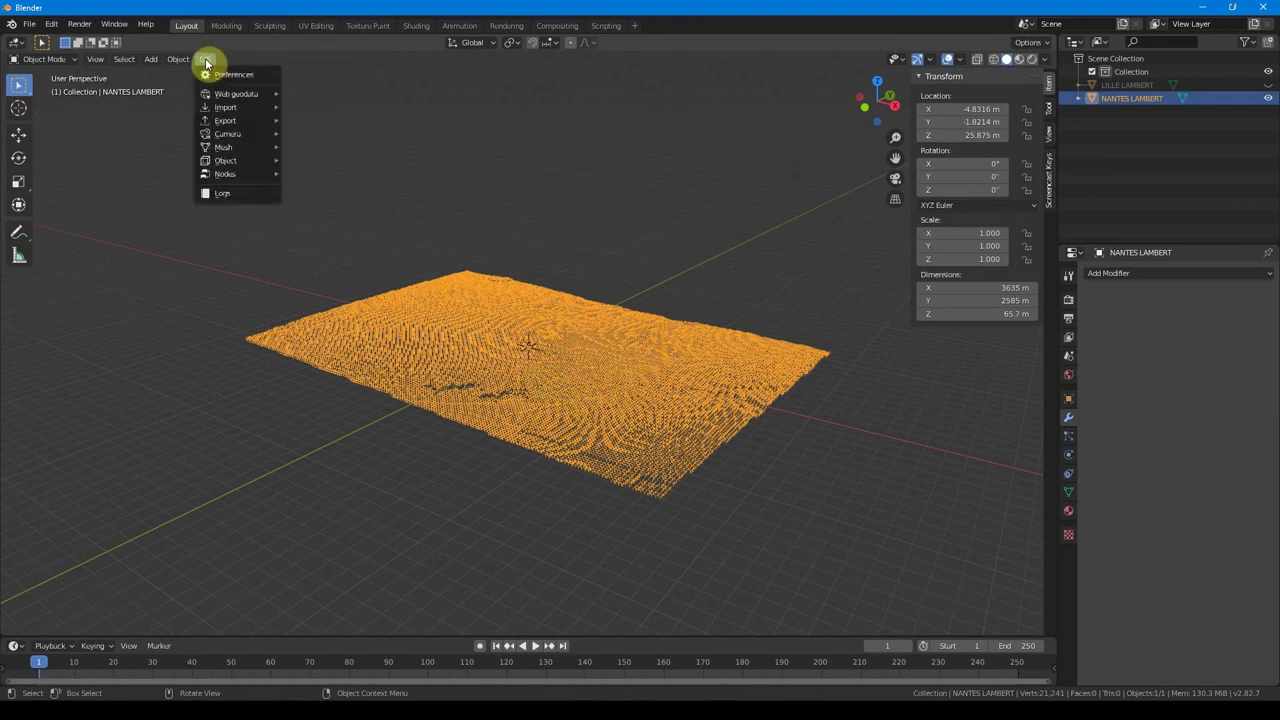
pyautogui.moveTo(228, 148)
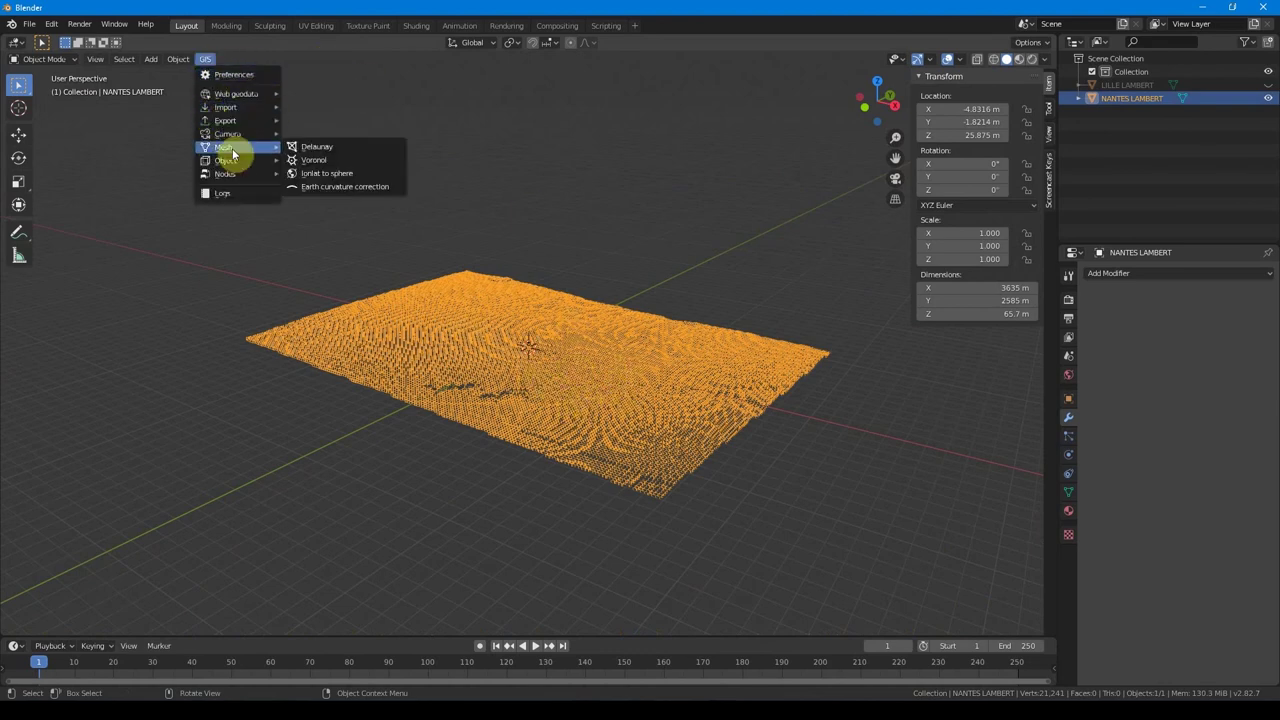
pyautogui.click(316, 147)
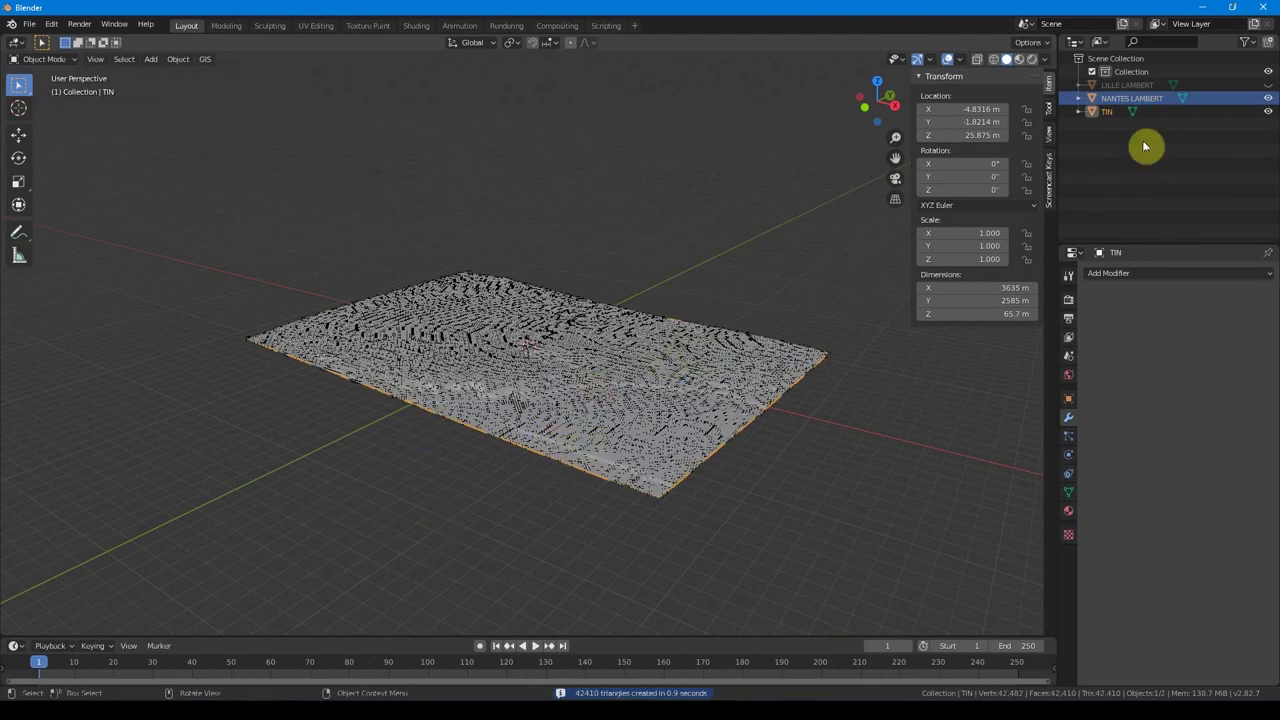
# Step: Hide the NANTES LAMBERT points, shade the TIN terrain mesh smooth and inspect its relief from several sides
pyautogui.scroll(5, 478, 455)
pyautogui.rightClick(478, 455)
pyautogui.click(429, 451)
pyautogui.moveTo(429, 454); pyautogui.dragTo(609, 471, button='middle')
pyautogui.click(898, 96)
pyautogui.moveTo(702, 446); pyautogui.dragTo(643, 514, button='middle')
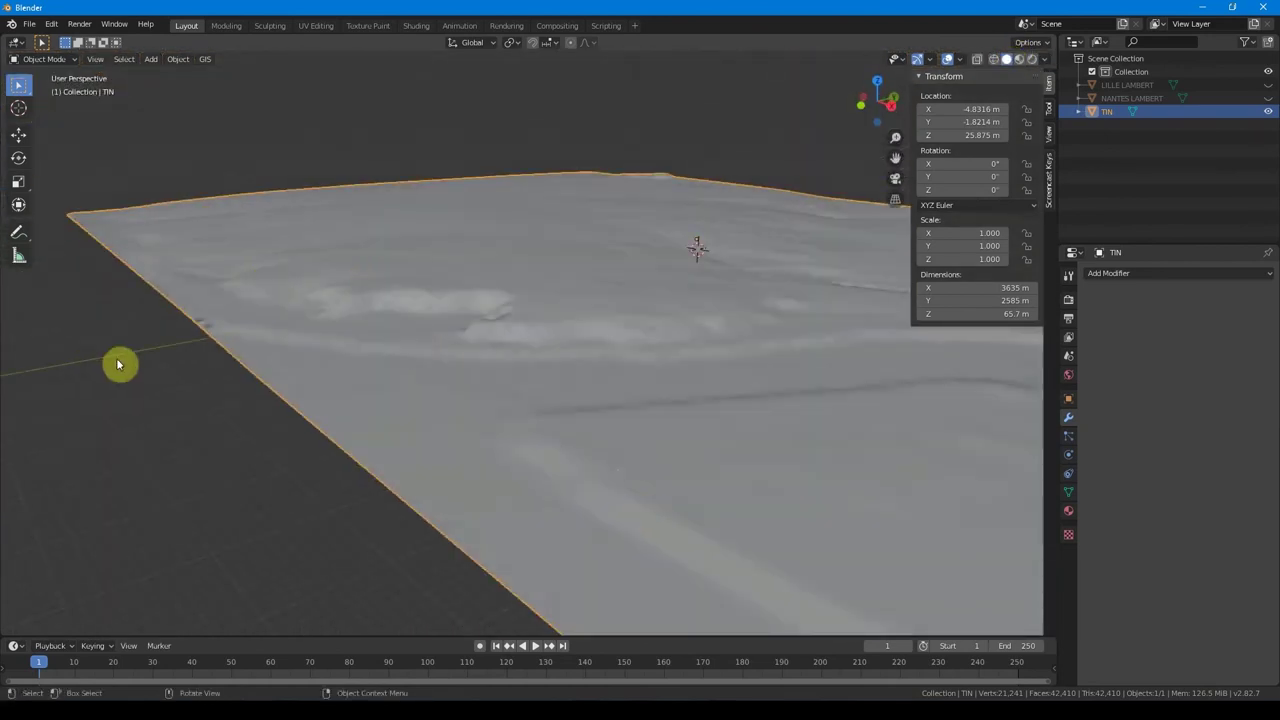
pyautogui.moveTo(487, 422); pyautogui.dragTo(520, 366, button='middle')
pyautogui.moveTo(310, 354); pyautogui.dragTo(537, 317, button='middle')
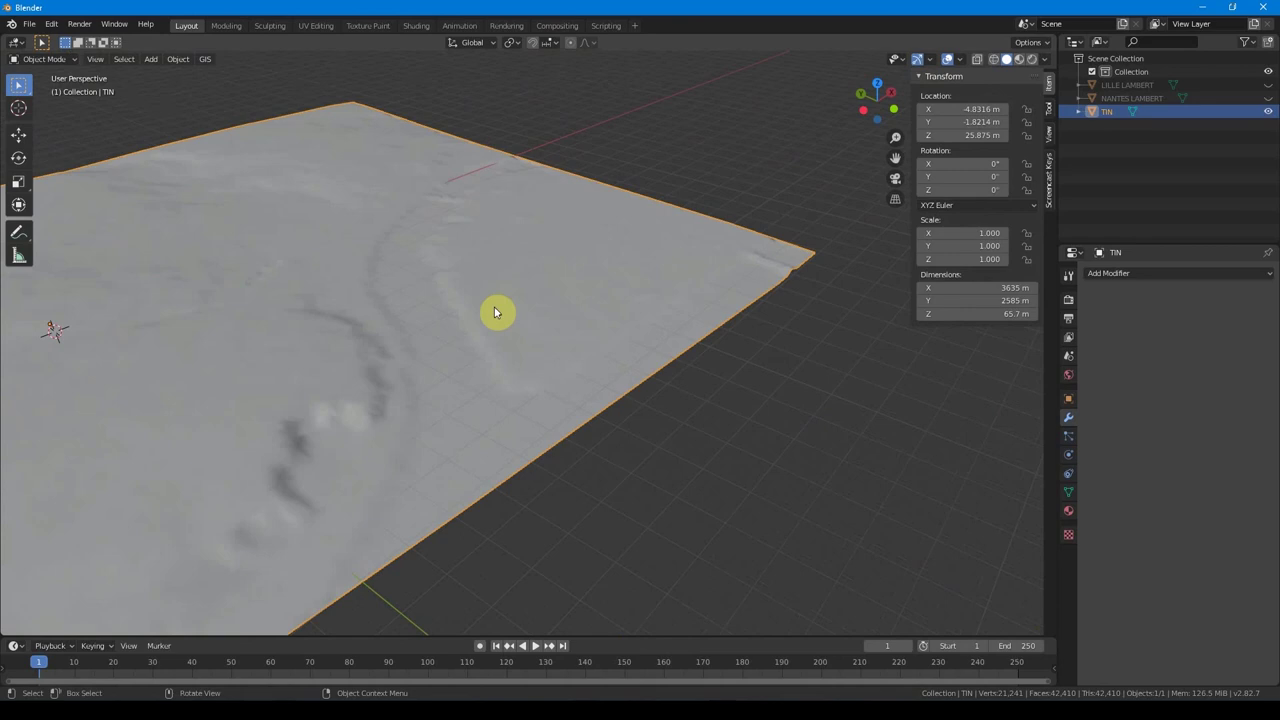
pyautogui.moveTo(511, 363); pyautogui.dragTo(619, 406, button='middle')
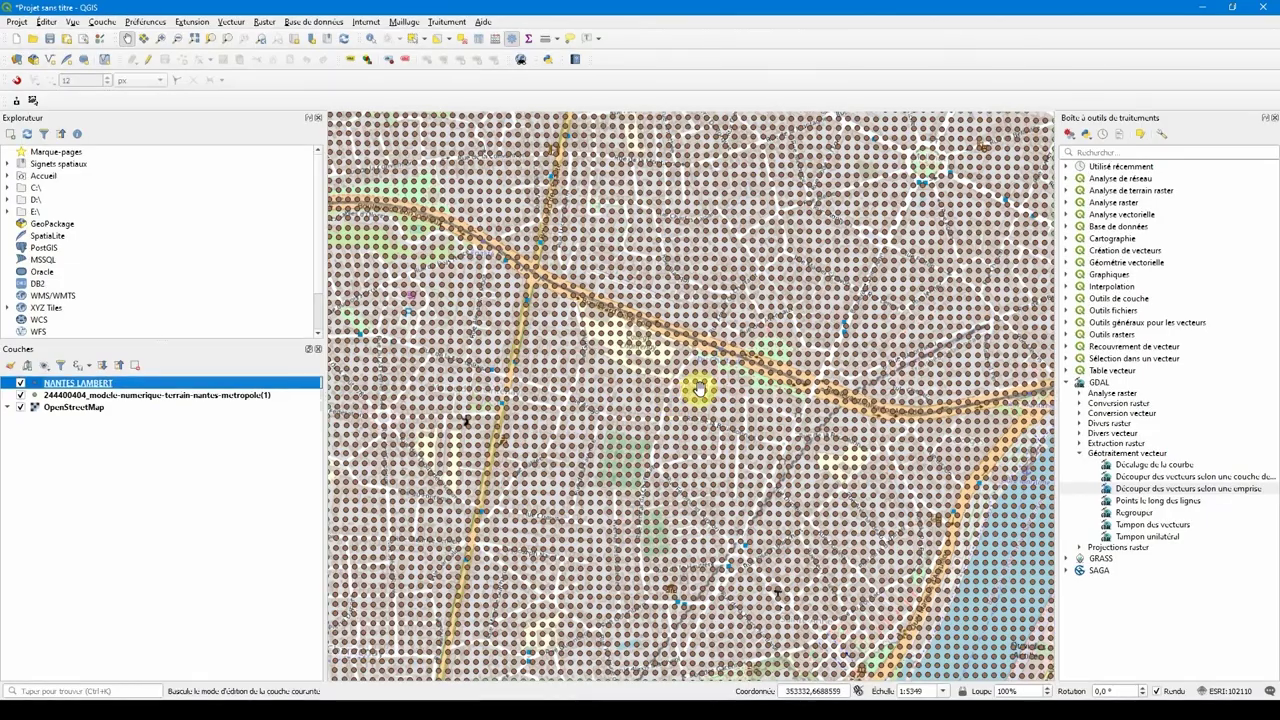
# Step: Switch to QGIS and try adding the Google Satellite base layer over the Nantes area
pyautogui.scroll(-5, 700, 386)
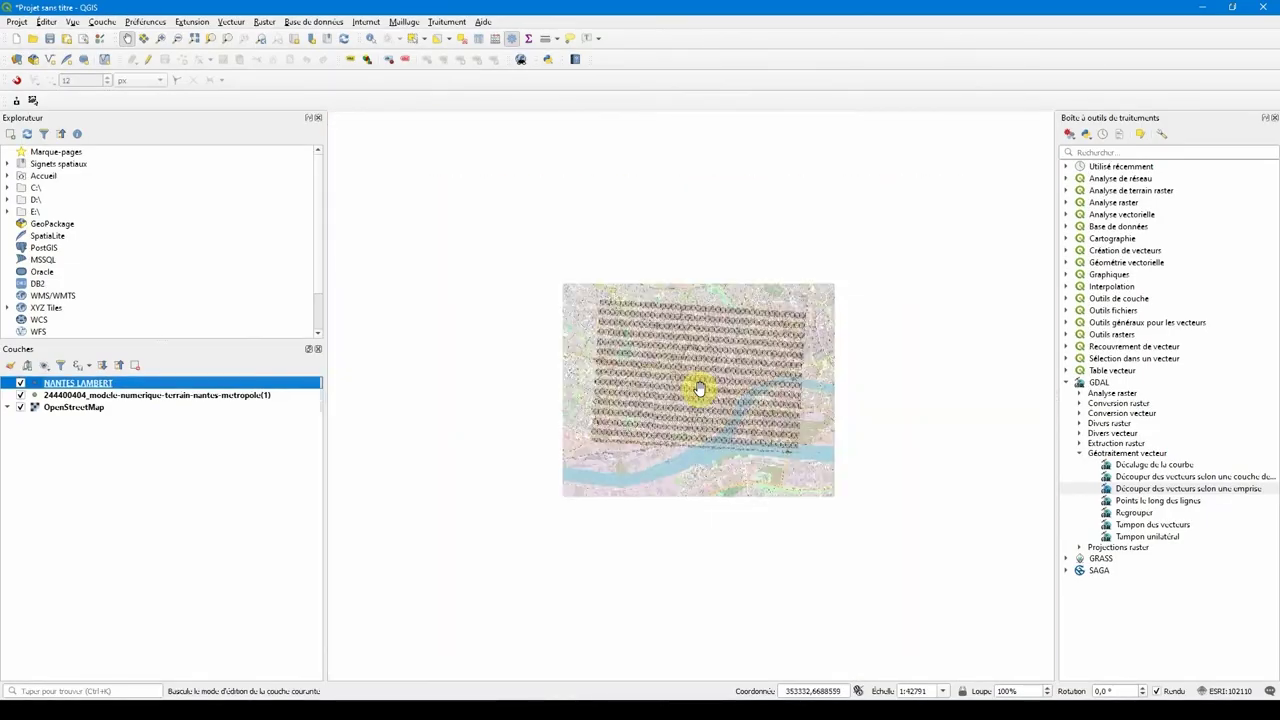
pyautogui.scroll(1, 735, 347)
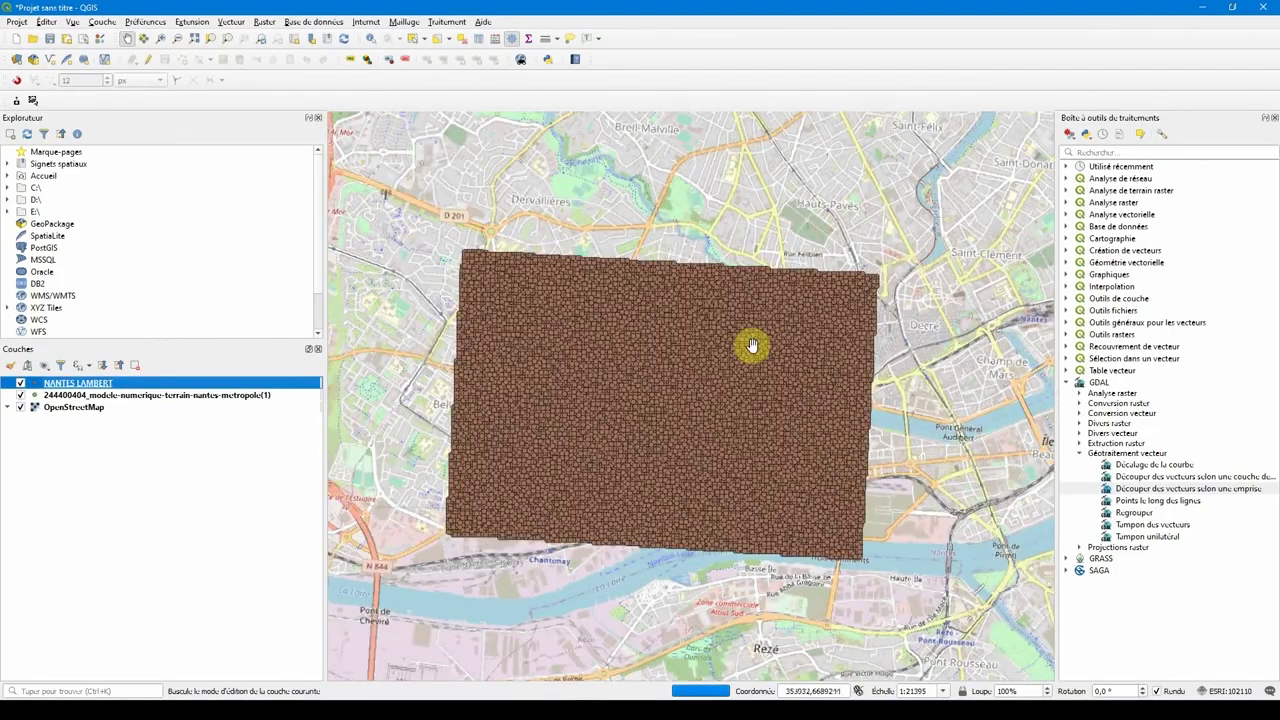
pyautogui.click(366, 21)
pyautogui.moveTo(420, 51)
pyautogui.moveTo(560, 82)
pyautogui.click(689, 84)
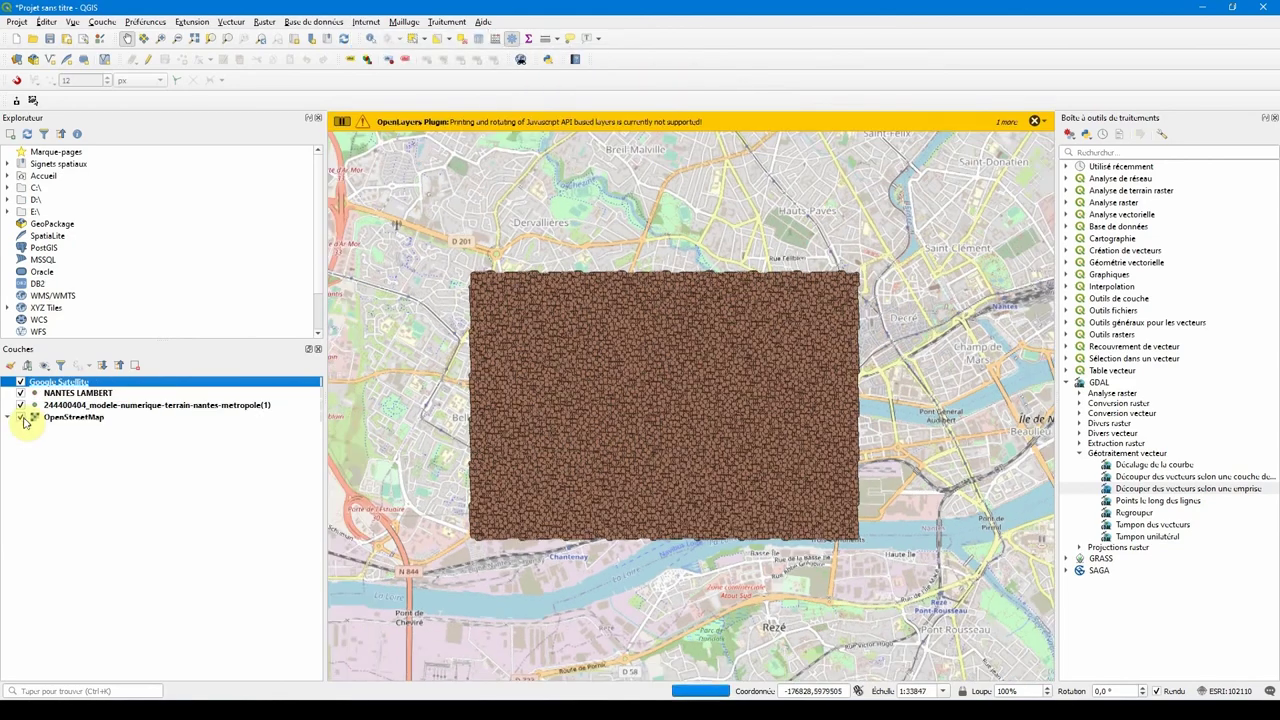
# Step: Replace the Google Satellite layer with Bing Aerial imagery and hide the OpenStreetMap layer
pyautogui.click(366, 21)
pyautogui.moveTo(391, 55)
pyautogui.click(677, 144)
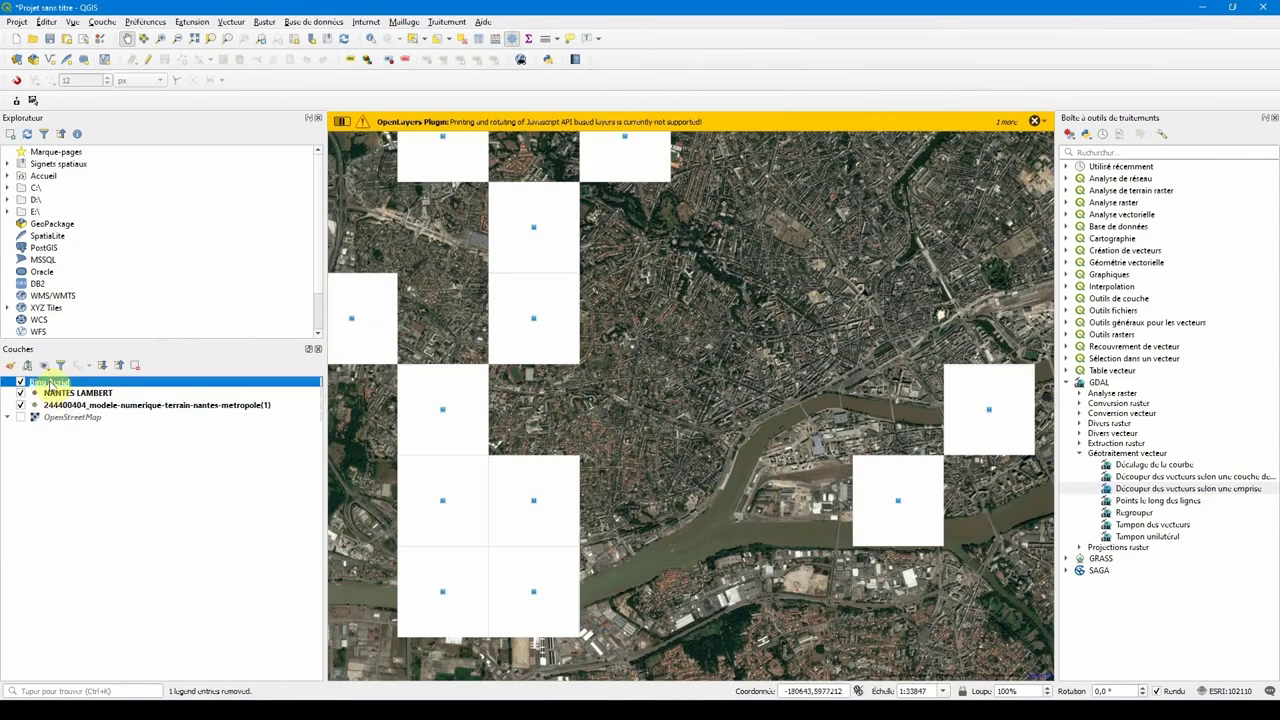